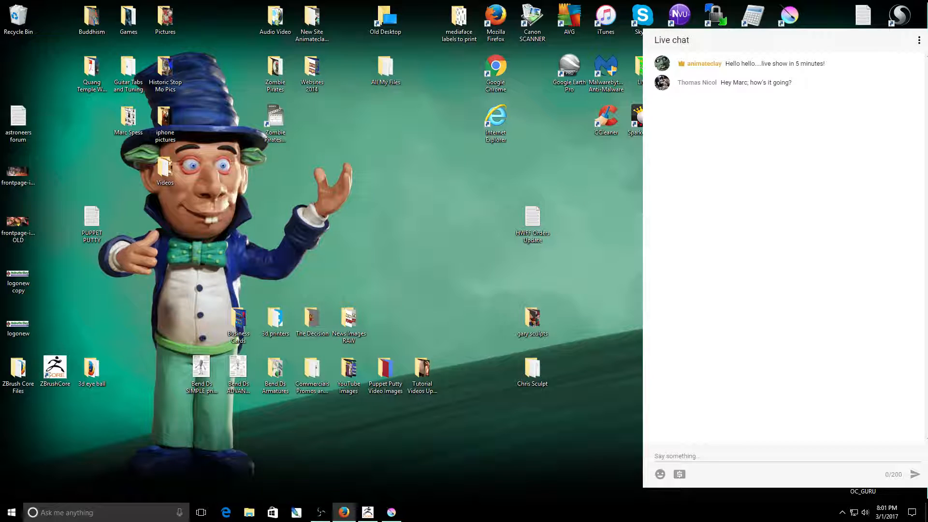
# Switch to Krita, look at the king character in King design.kra, and return to the desktop.
pyautogui.click(392, 512)
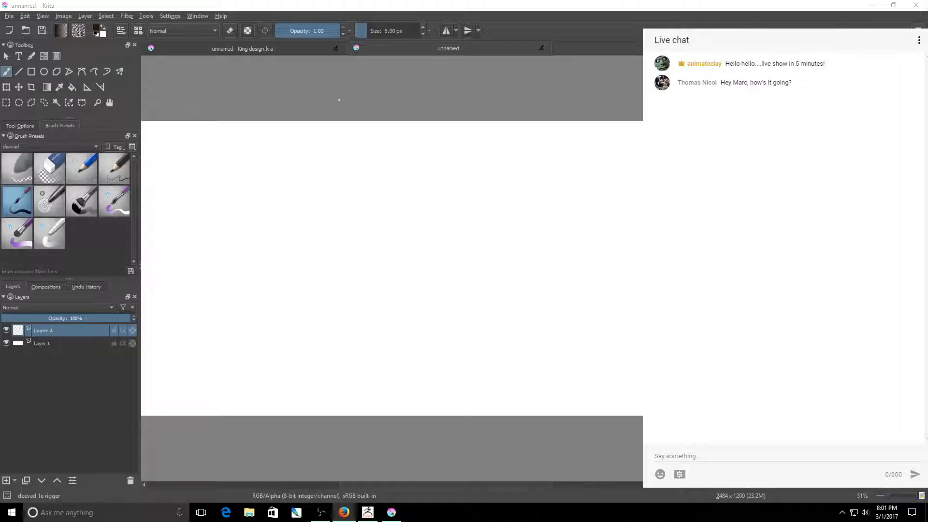
pyautogui.click(248, 48)
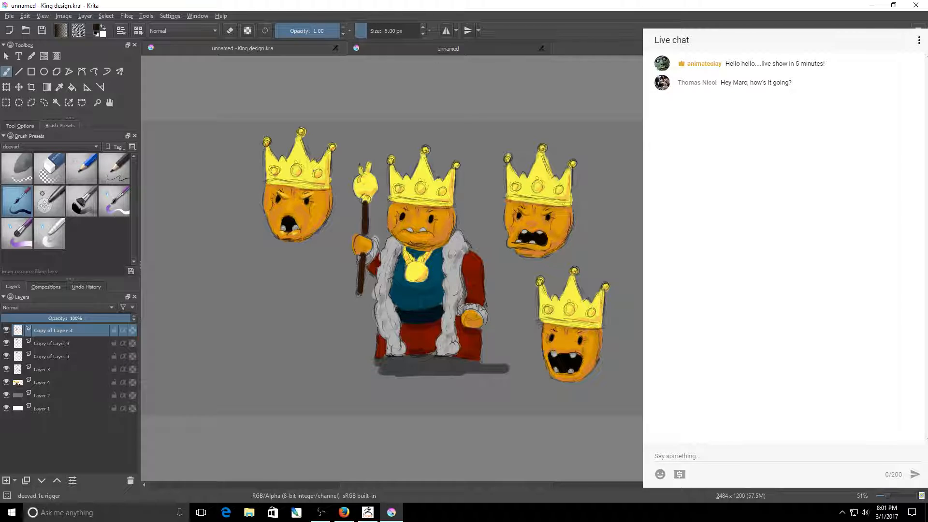
pyautogui.hotkey('alt', 'Tab')
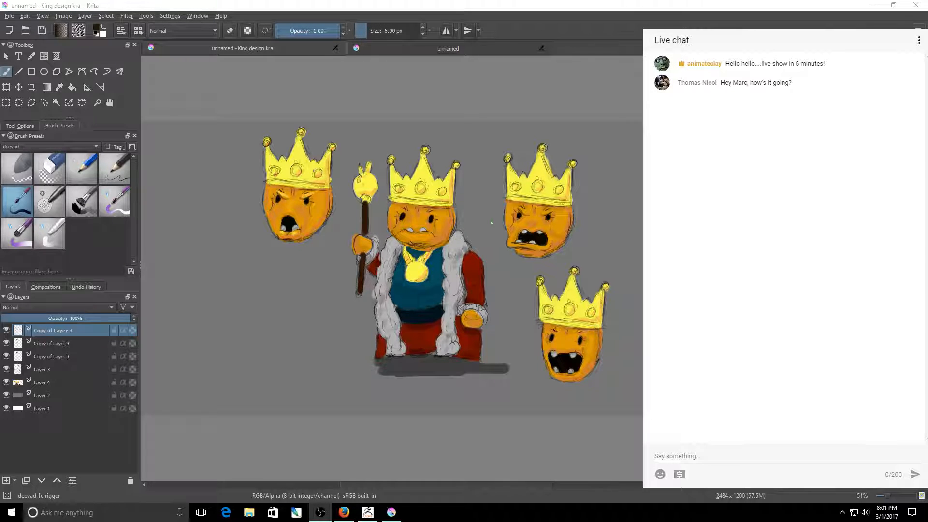
pyautogui.press('super+d')
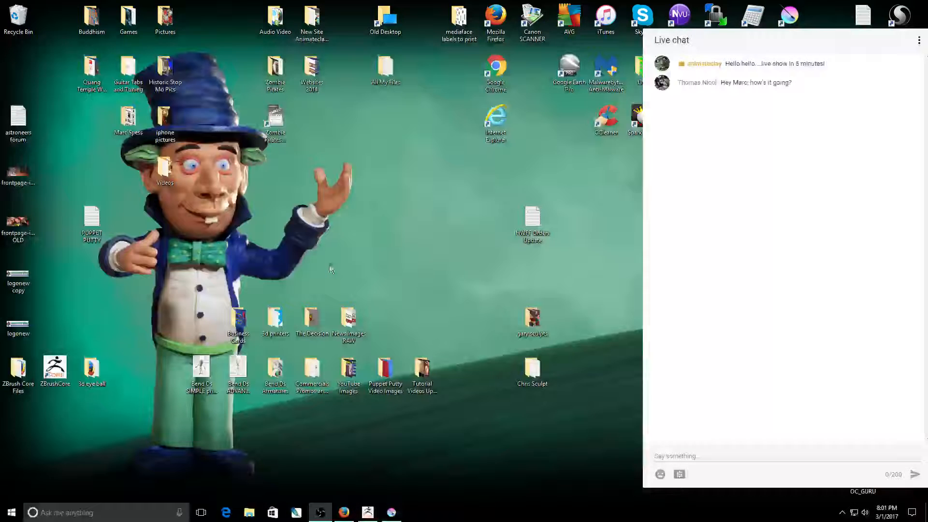
pyautogui.rightClick(351, 245)
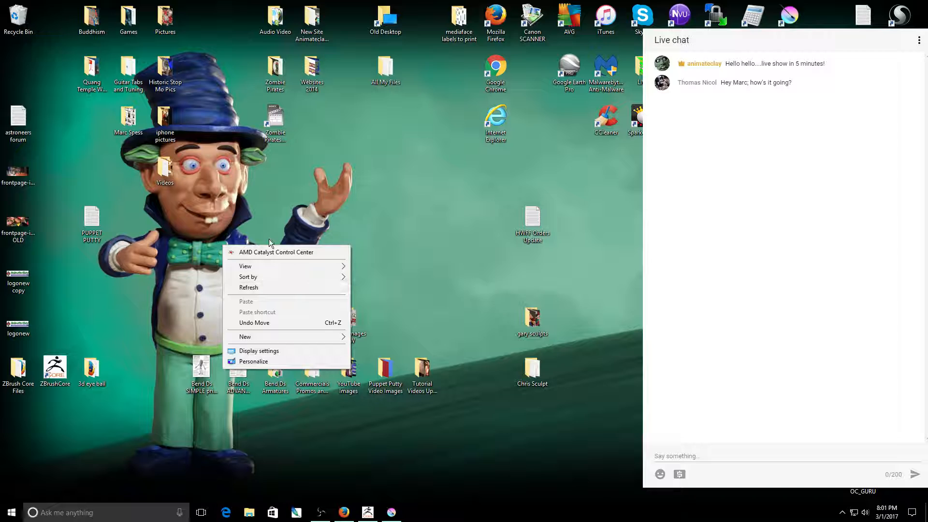
pyautogui.rightClick(369, 206)
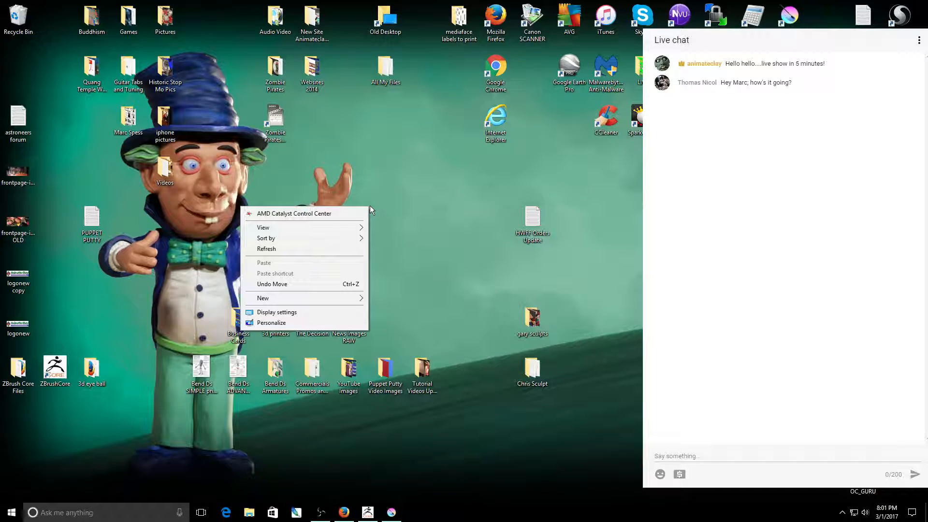
pyautogui.rightClick(370, 190)
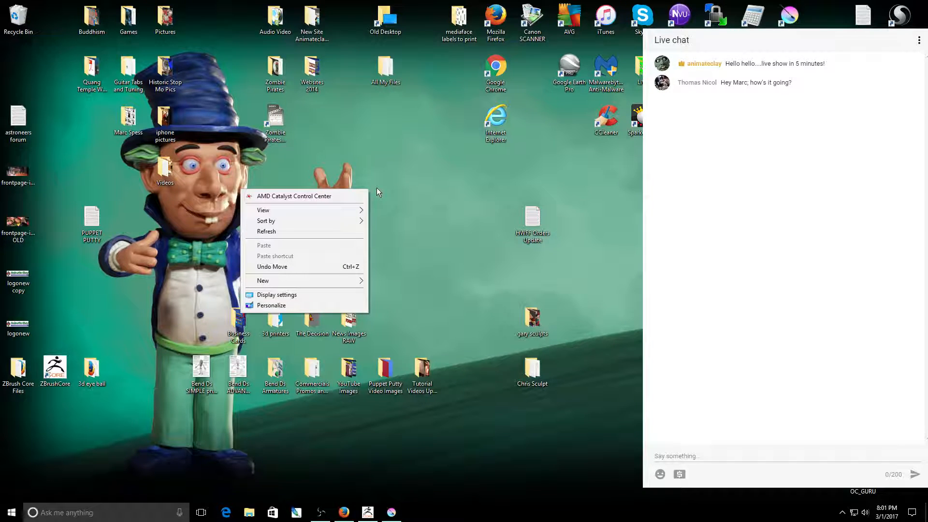
pyautogui.rightClick(393, 190)
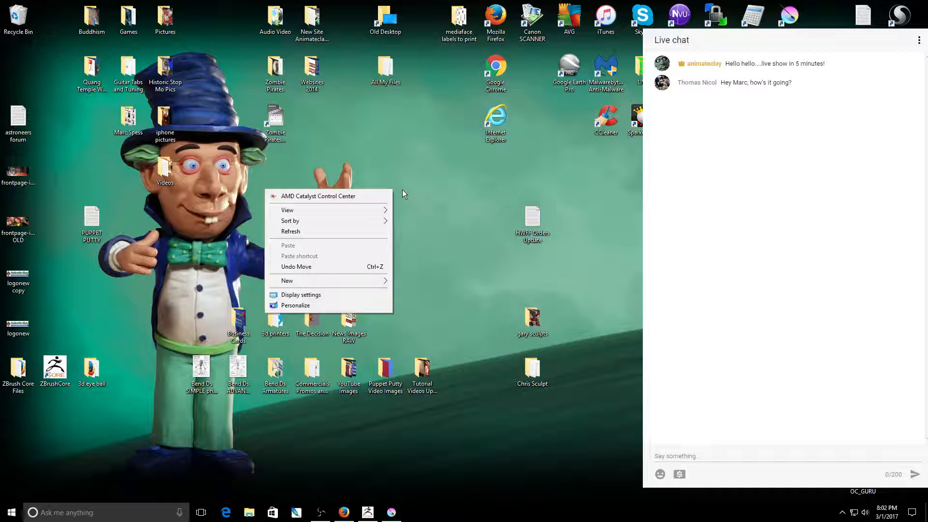
pyautogui.rightClick(423, 198)
pyautogui.rightClick(432, 196)
pyautogui.rightClick(442, 198)
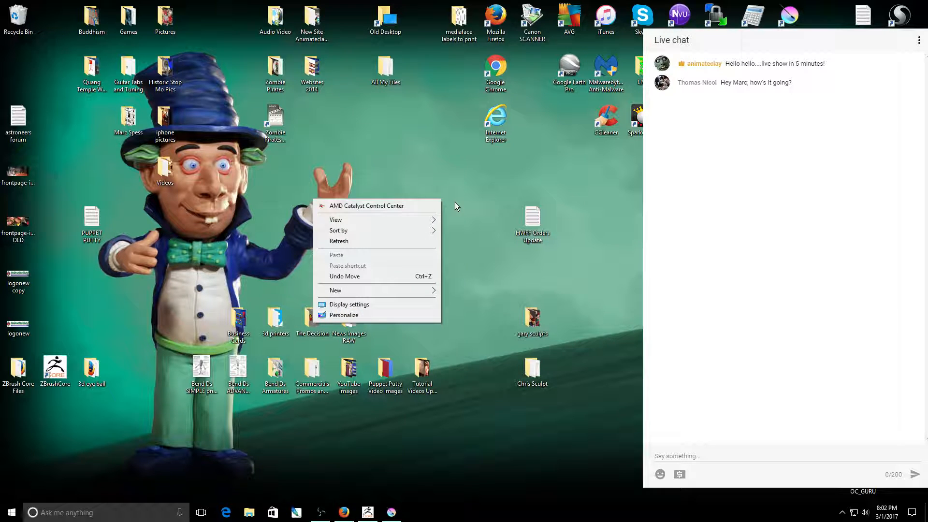
pyautogui.rightClick(457, 202)
pyautogui.click(468, 207)
pyautogui.rightClick(475, 194)
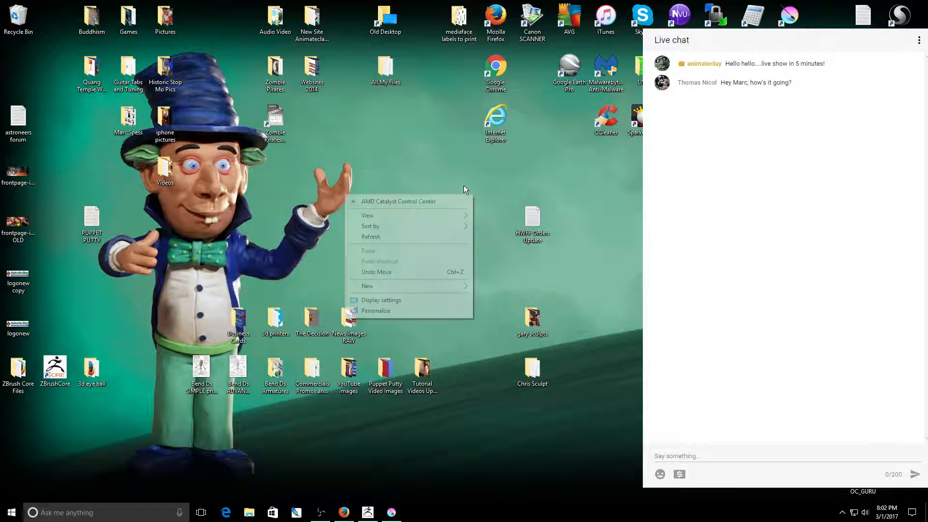
pyautogui.rightClick(441, 177)
pyautogui.click(424, 157)
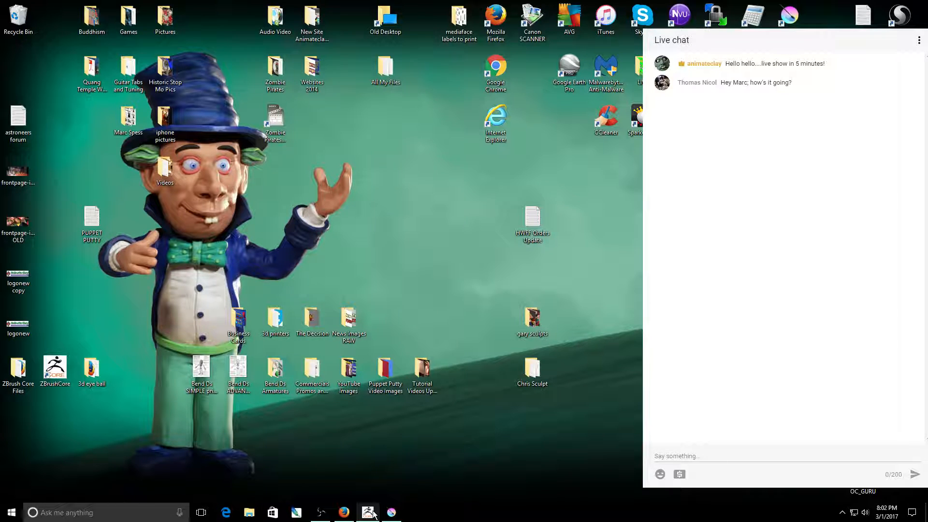
# Switch to Krita, sample the grey background of King design.kra and fill the blank document's top layer with it.
pyautogui.moveTo(391, 514)
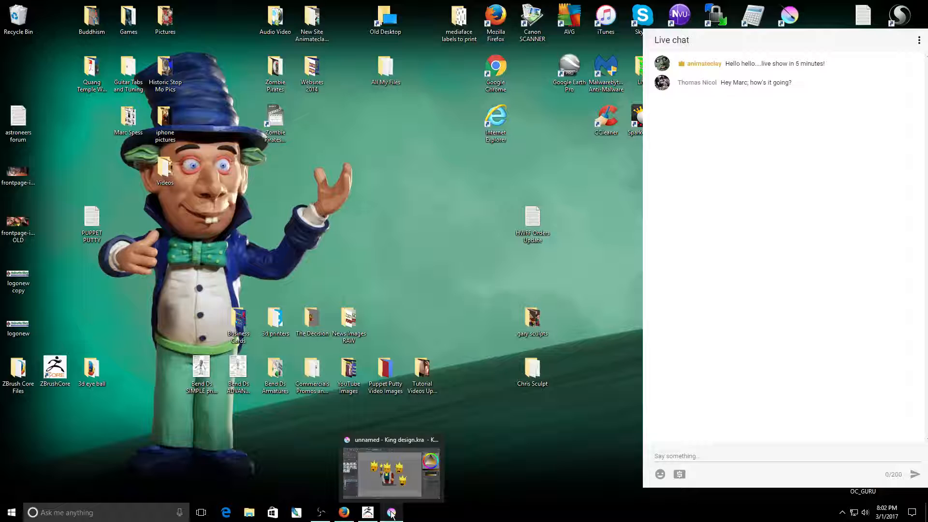
pyautogui.click(392, 514)
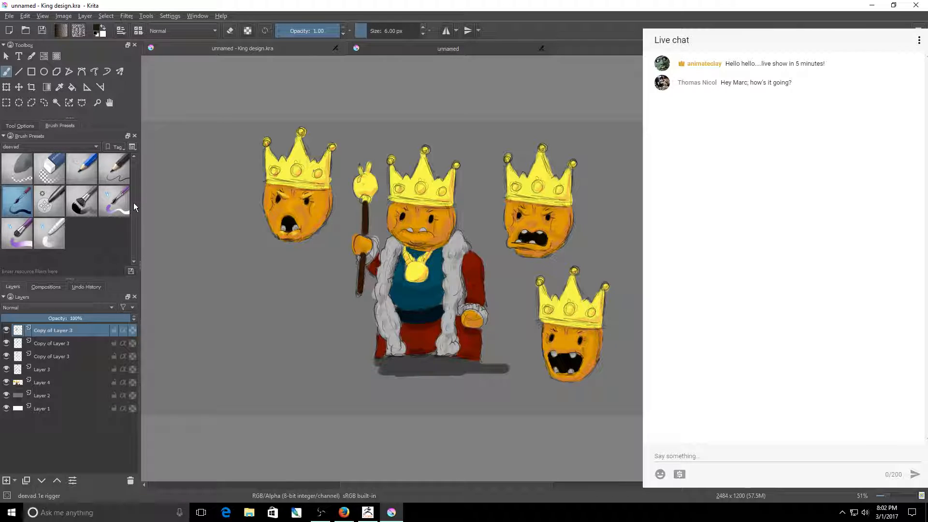
pyautogui.click(59, 87)
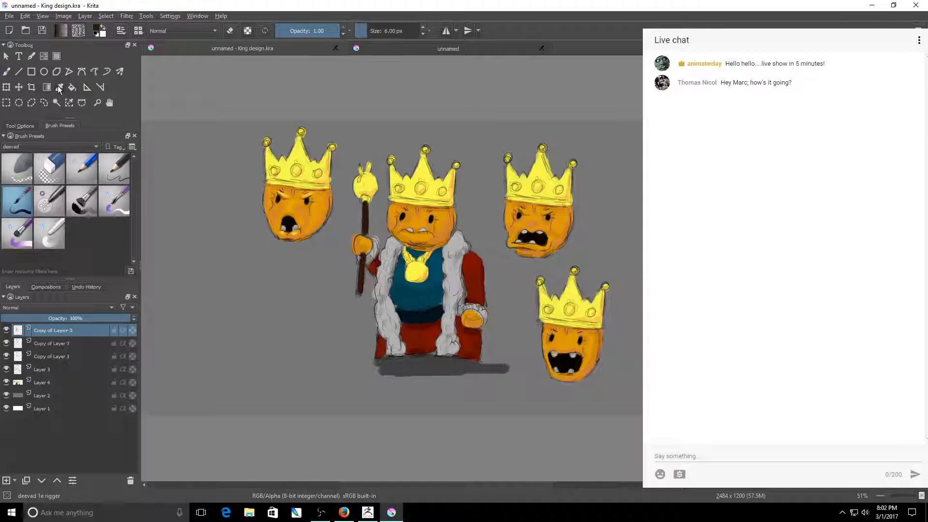
pyautogui.click(403, 49)
pyautogui.click(288, 48)
pyautogui.click(406, 49)
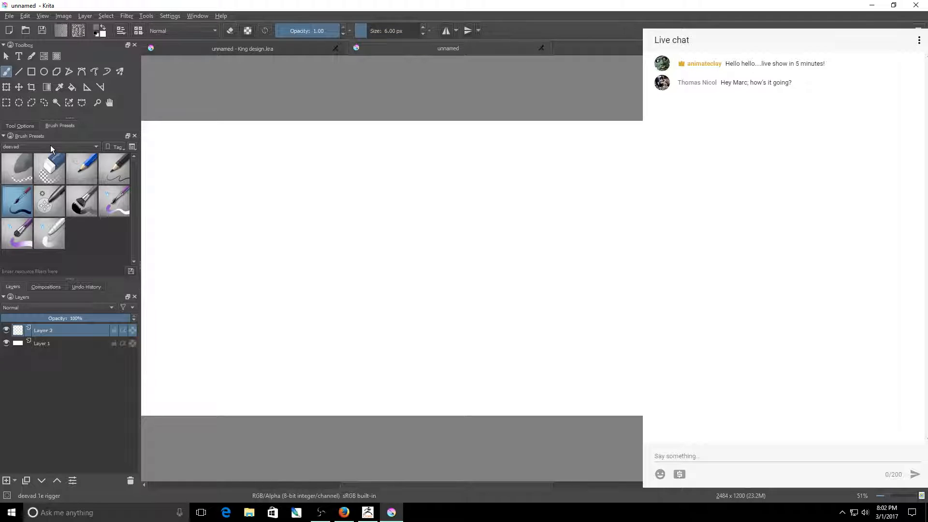
pyautogui.click(72, 87)
pyautogui.click(348, 240)
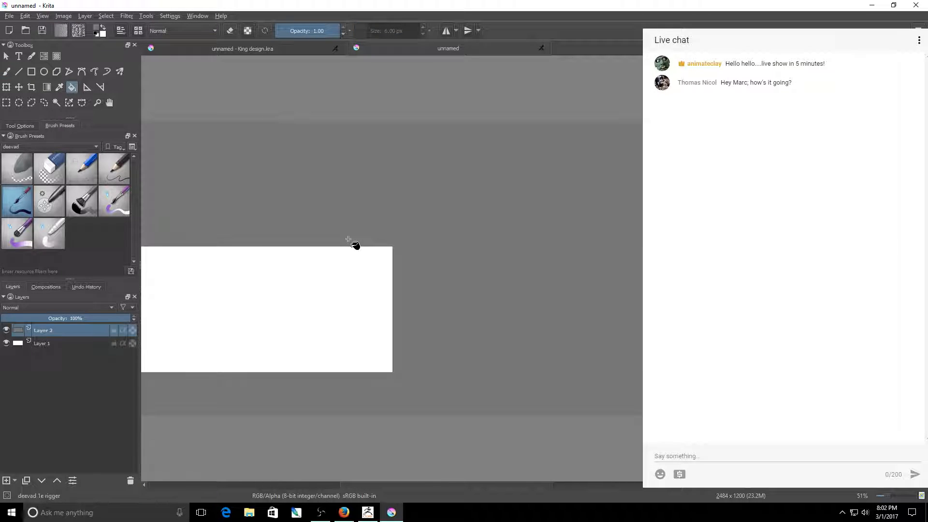
# Ready the freehand brush with the deevad 1d pencil preset in the grey-filled document, accepting the 3280x1080 Wintab screen resolution.
pyautogui.click(271, 50)
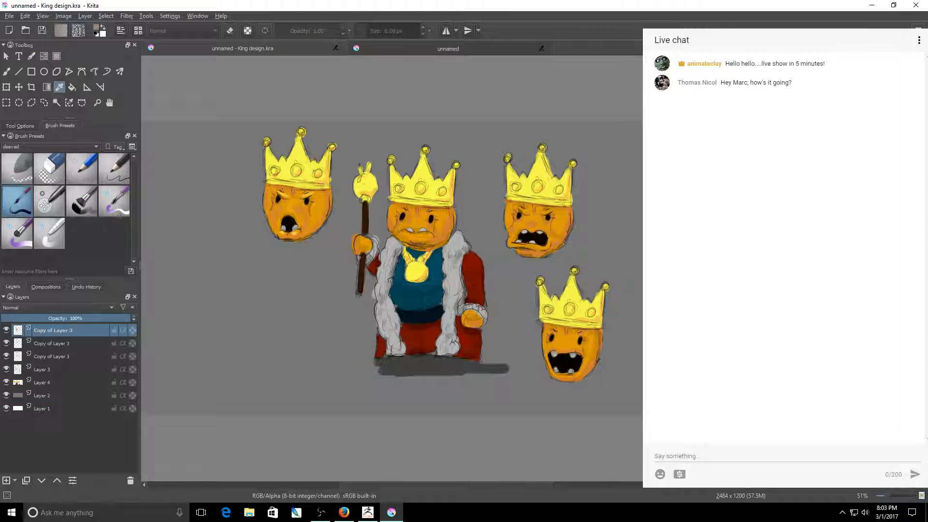
pyautogui.click(111, 177)
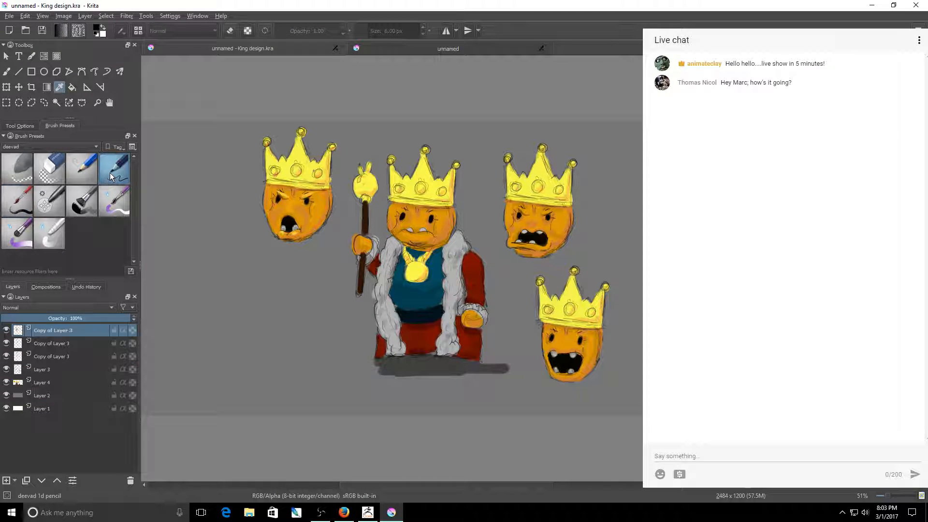
pyautogui.click(403, 51)
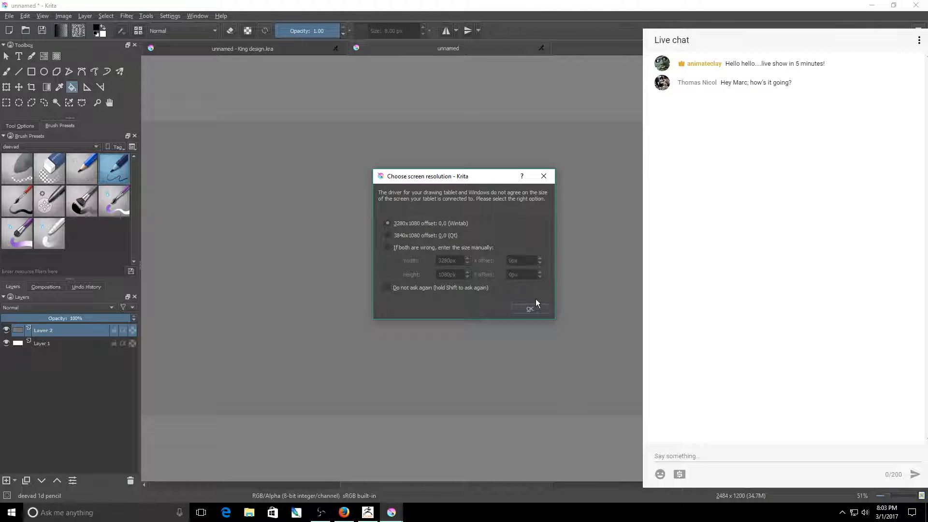
pyautogui.click(530, 308)
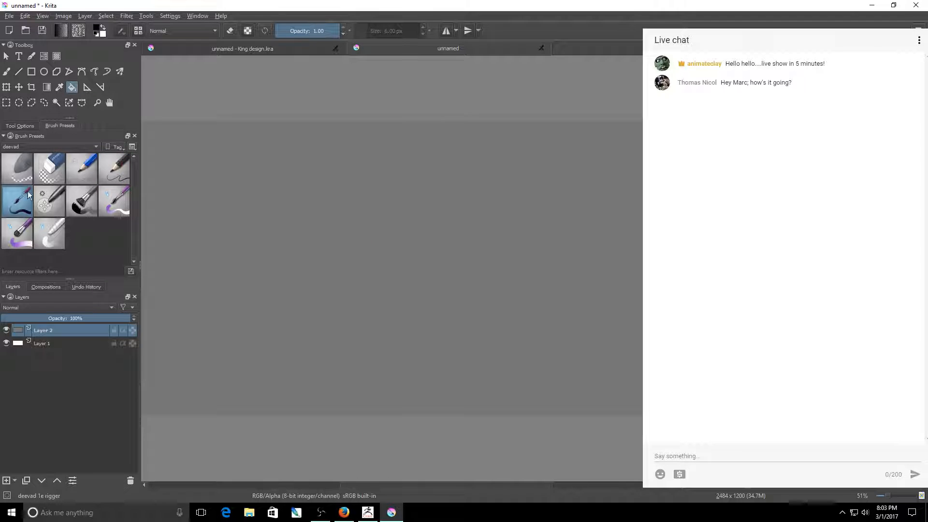
pyautogui.click(103, 164)
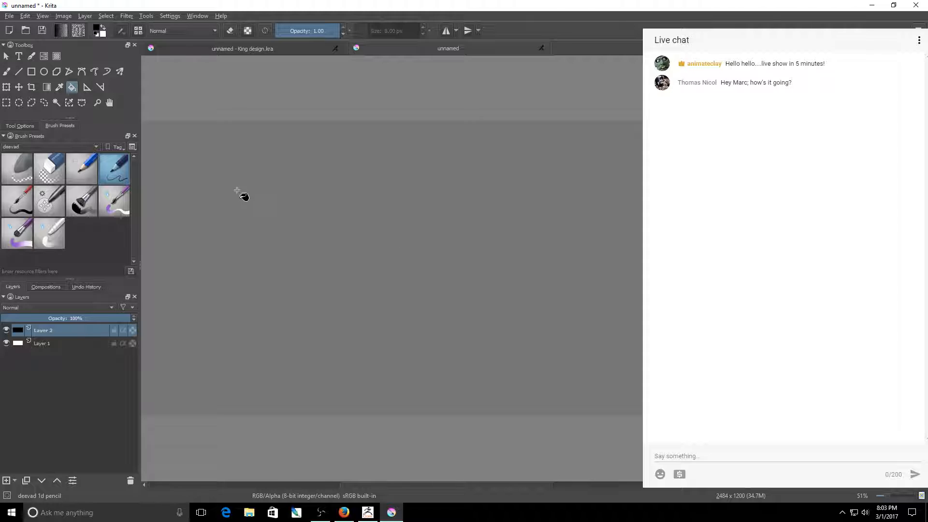
pyautogui.click(8, 74)
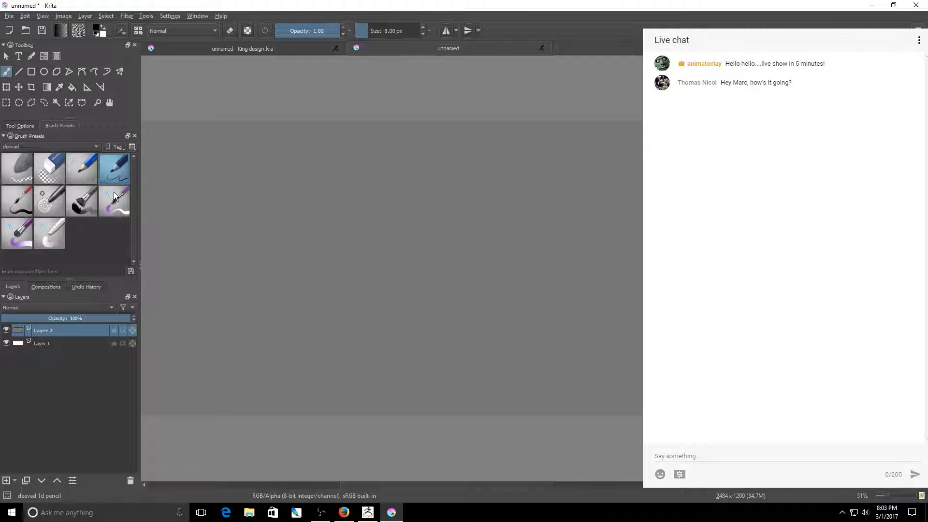
# Draw a test pencil squiggle in the middle of the grey canvas and undo it.
pyautogui.moveTo(394, 206); pyautogui.dragTo(465, 276)
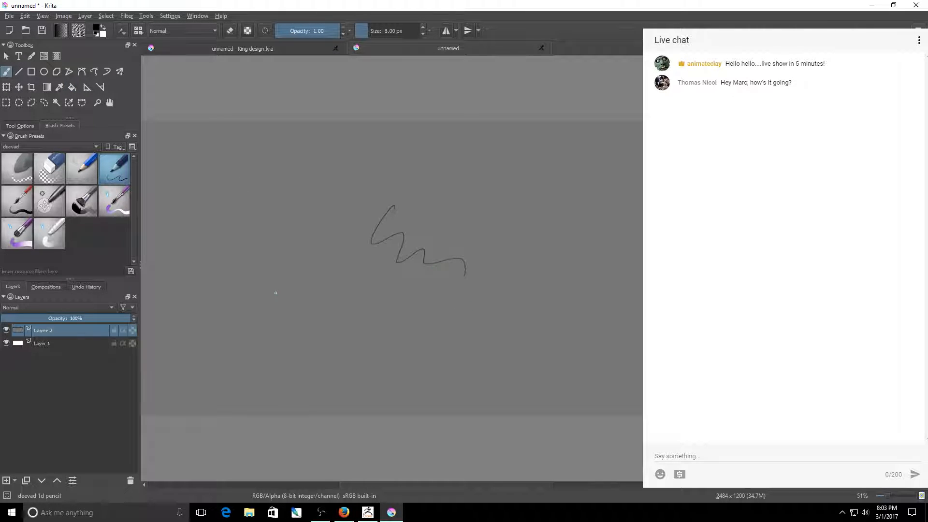
pyautogui.hotkey('ctrl', 'z')
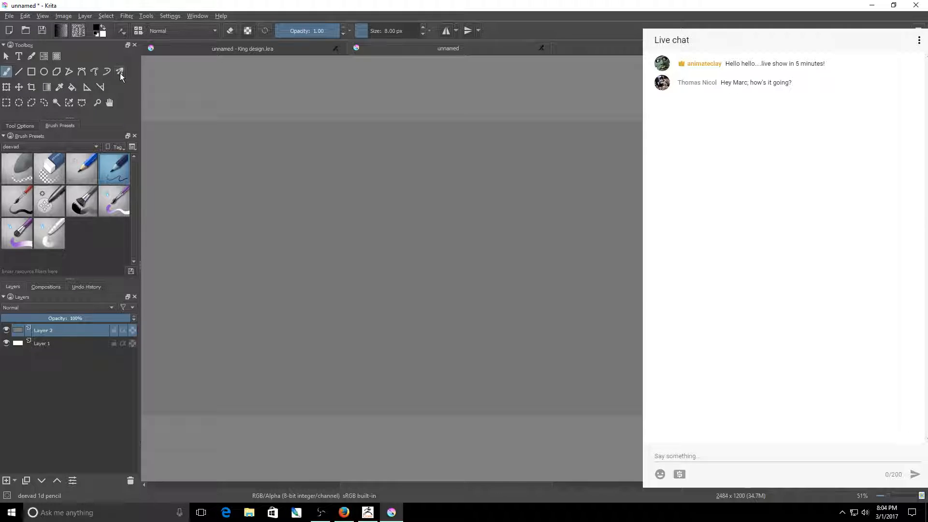
# Open the recent file Mother 2.kra at 100% zoom and compare it with the king design.
pyautogui.click(13, 15)
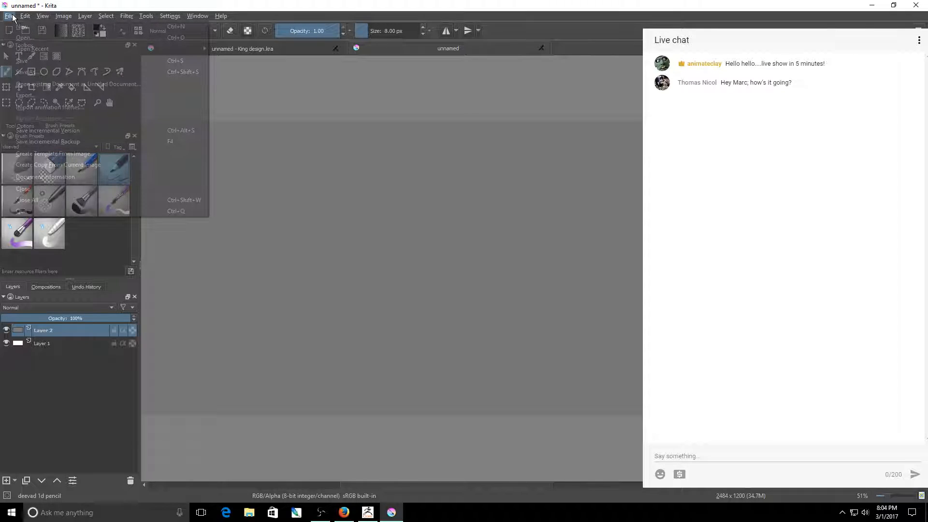
pyautogui.moveTo(33, 50)
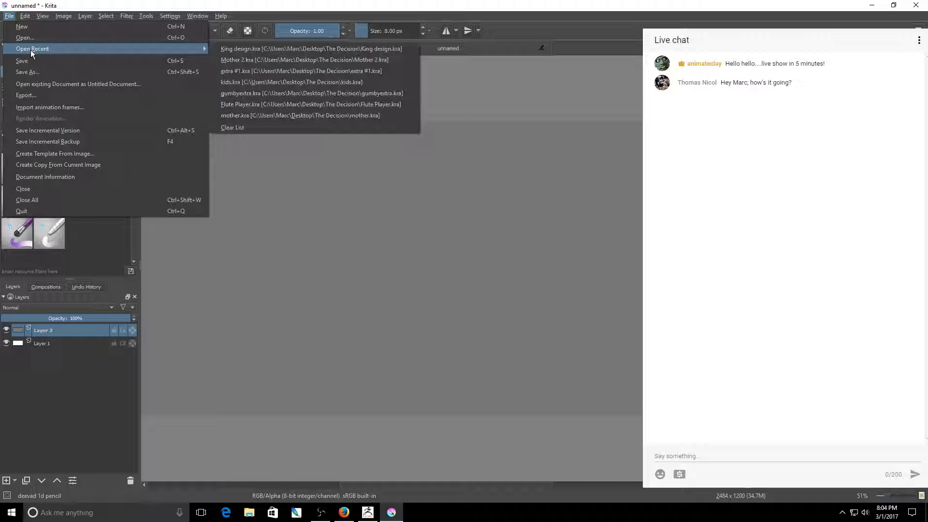
pyautogui.click(354, 51)
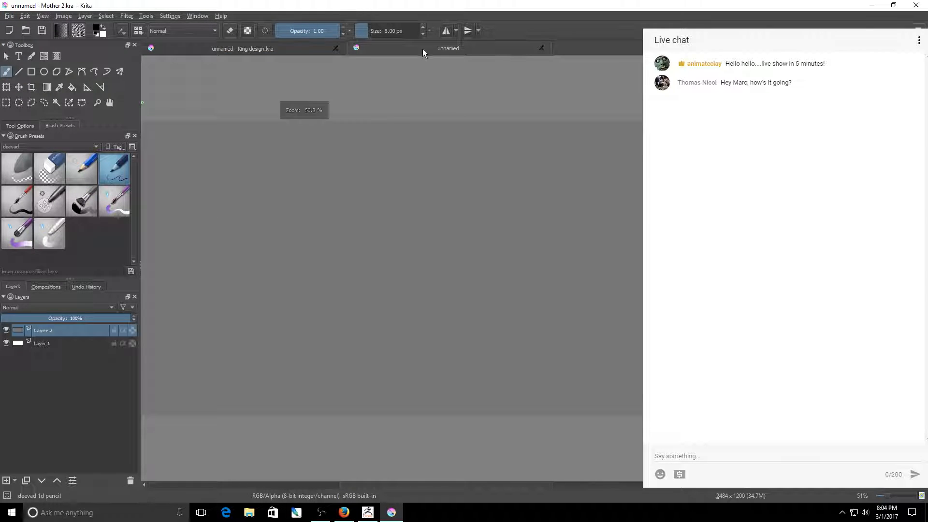
pyautogui.press('1')
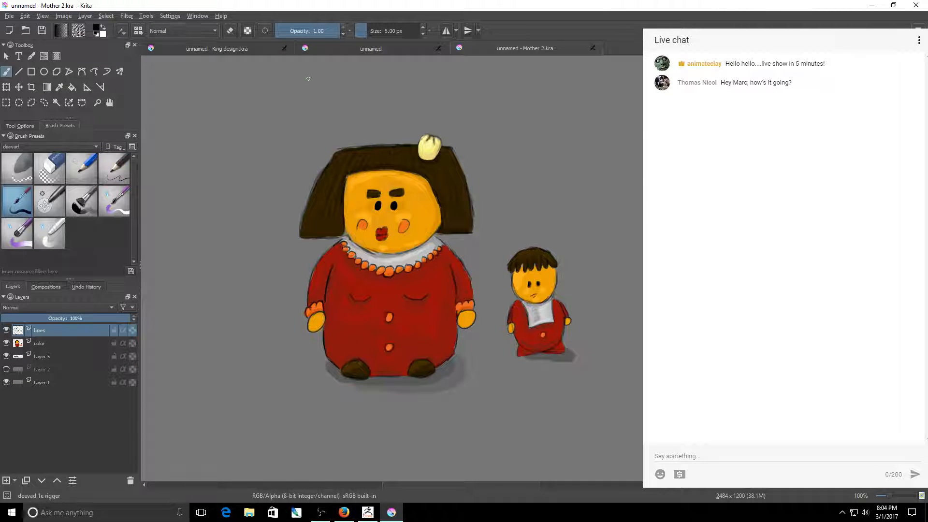
pyautogui.click(357, 48)
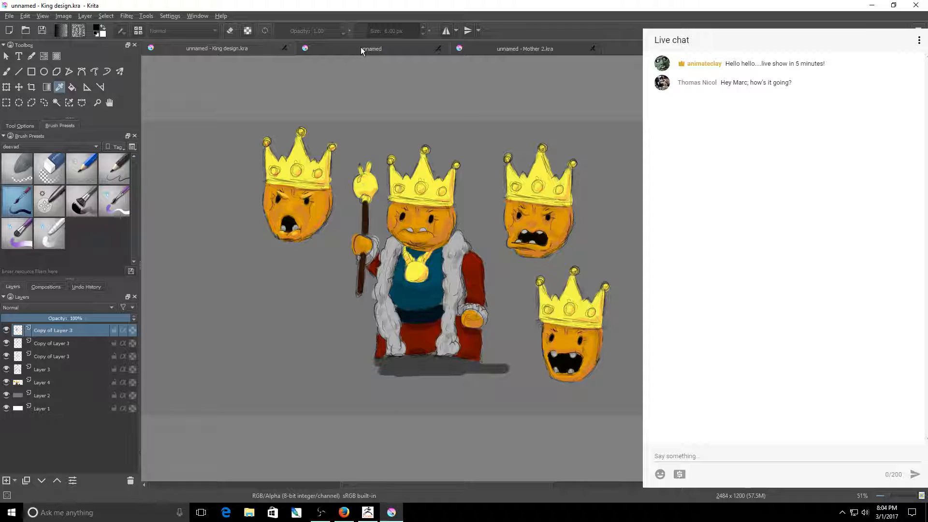
pyautogui.click(503, 45)
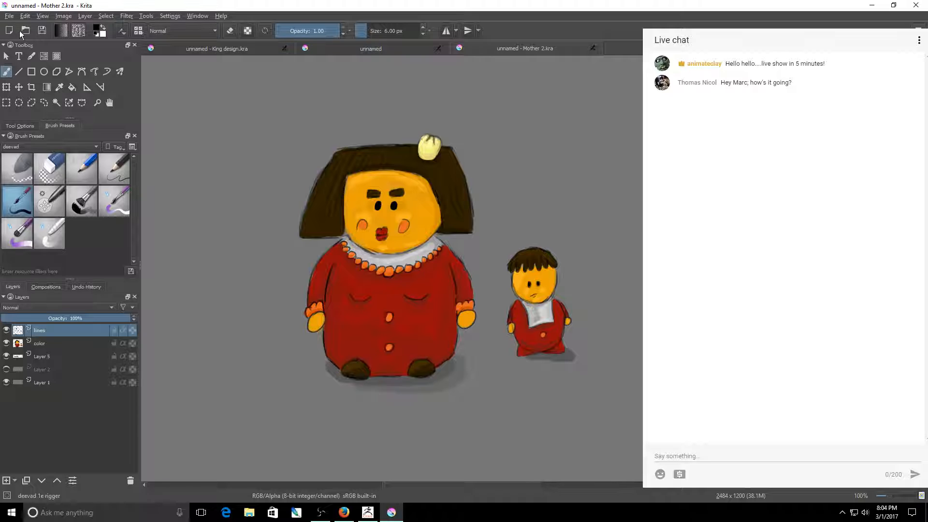
# Open the recent file gumbyextra.kra and examine the green-haired character up close.
pyautogui.click(7, 17)
pyautogui.moveTo(32, 48)
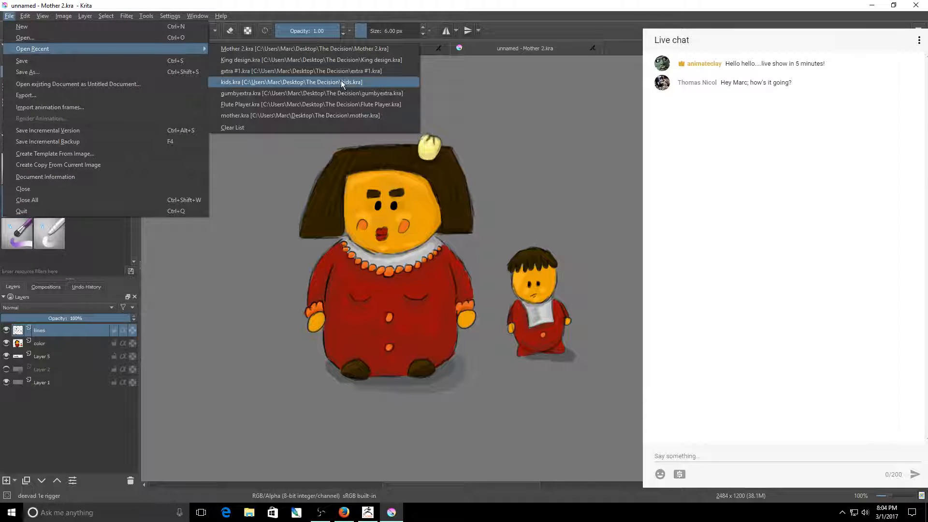
pyautogui.click(376, 94)
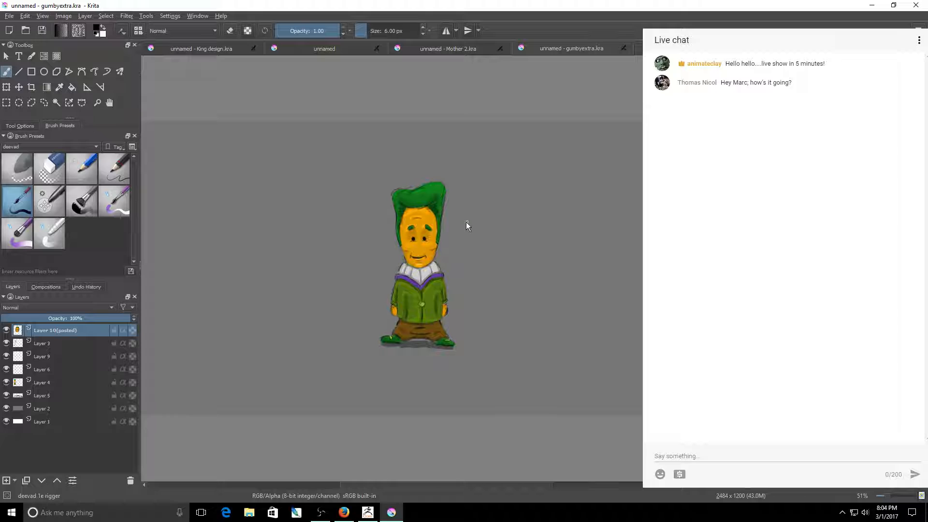
pyautogui.scroll(5, 470, 222)
pyautogui.scroll(-1, 470, 221)
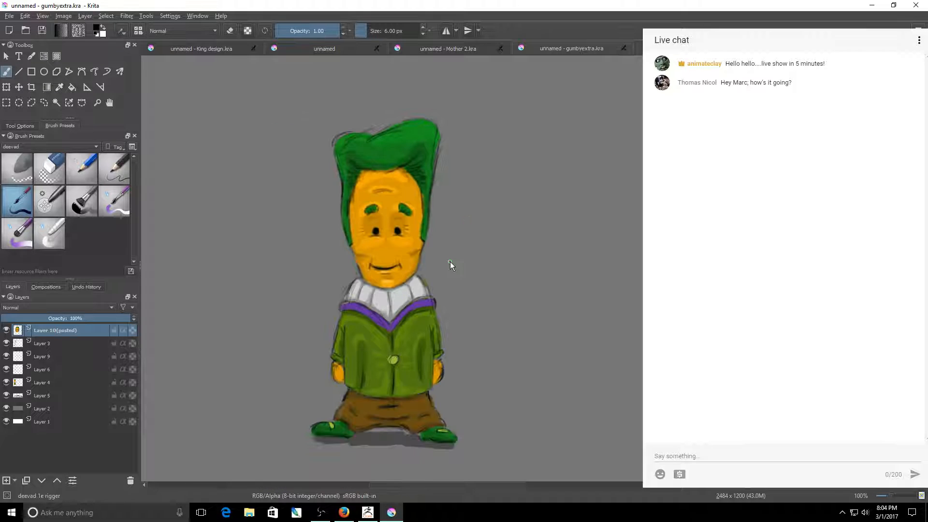
# Review the mother and child design again and return to King design.kra.
pyautogui.click(456, 46)
pyautogui.click(316, 46)
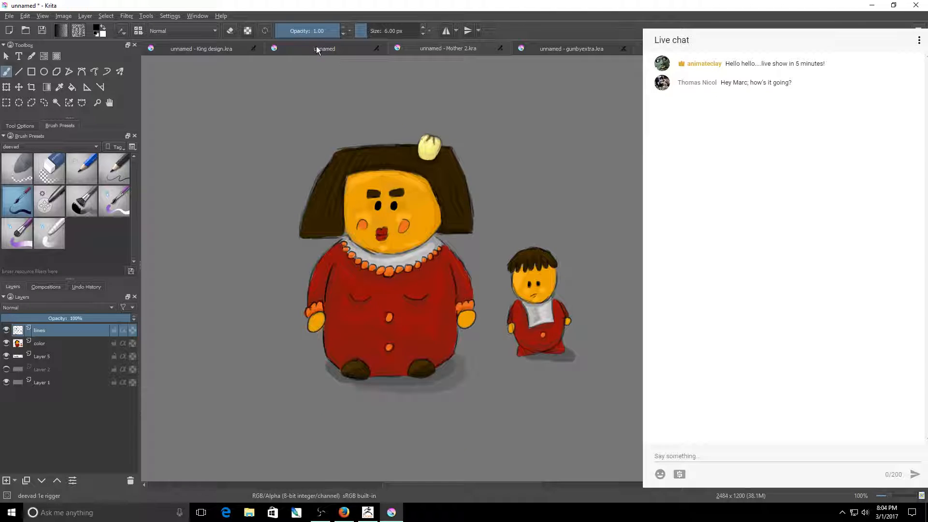
pyautogui.click(250, 49)
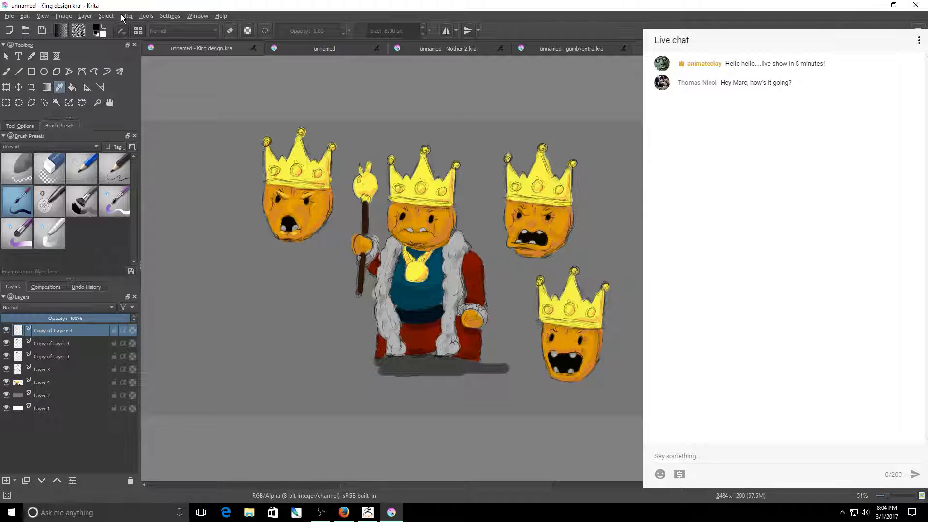
# Open the recent file Flute Player.kra and examine the jester character up close.
pyautogui.click(9, 16)
pyautogui.moveTo(28, 48)
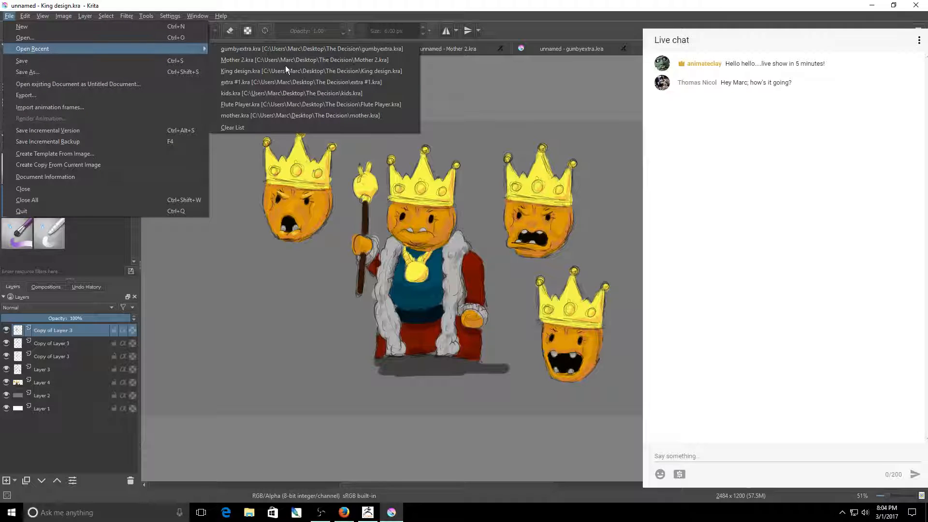
pyautogui.click(294, 104)
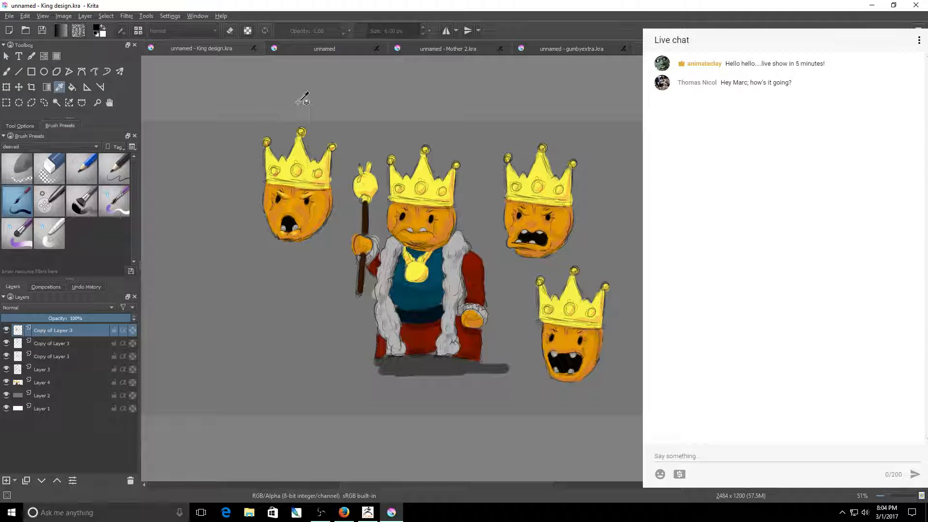
pyautogui.scroll(3, 477, 236)
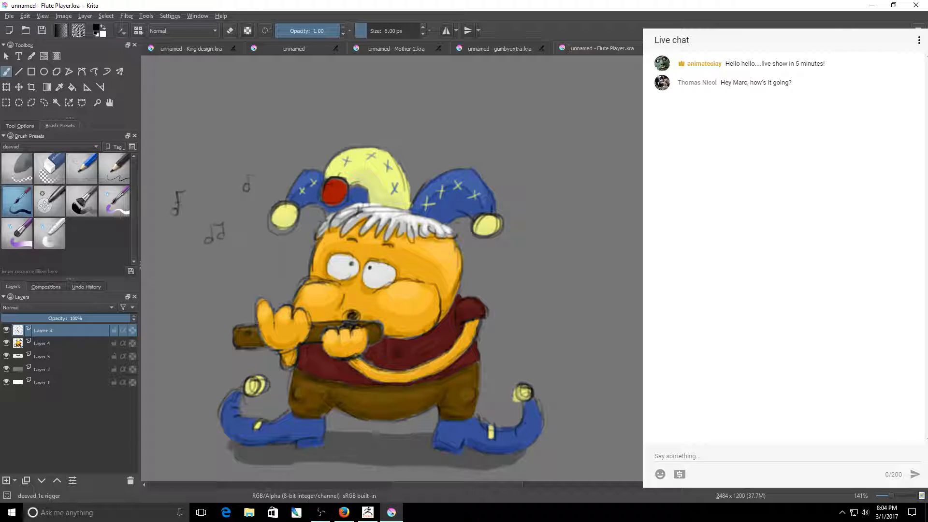
pyautogui.moveTo(924, 263); pyautogui.dragTo(924, 277)
pyautogui.moveTo(503, 485); pyautogui.dragTo(487, 485)
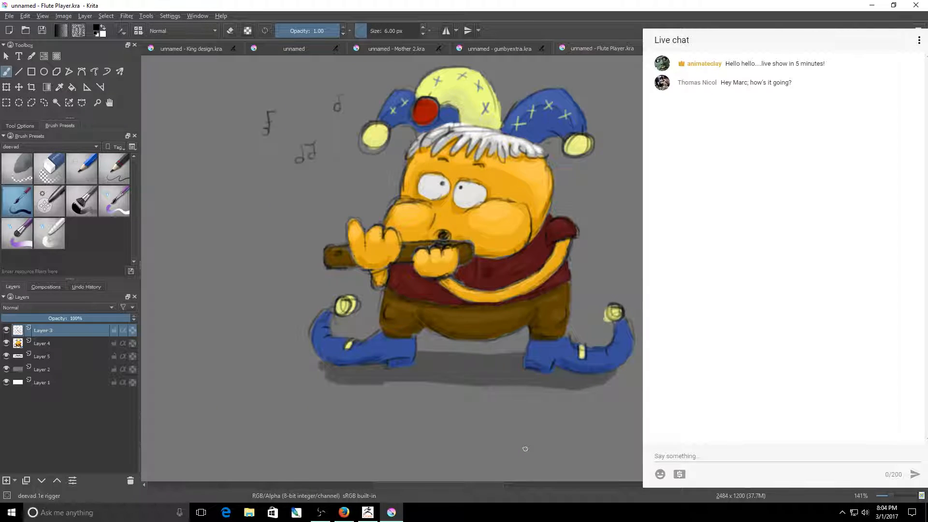
# Review the gumbyextra, Mother 2 and King design documents, ending back on the blank unnamed canvas.
pyautogui.click(499, 48)
pyautogui.scroll(2, 475, 219)
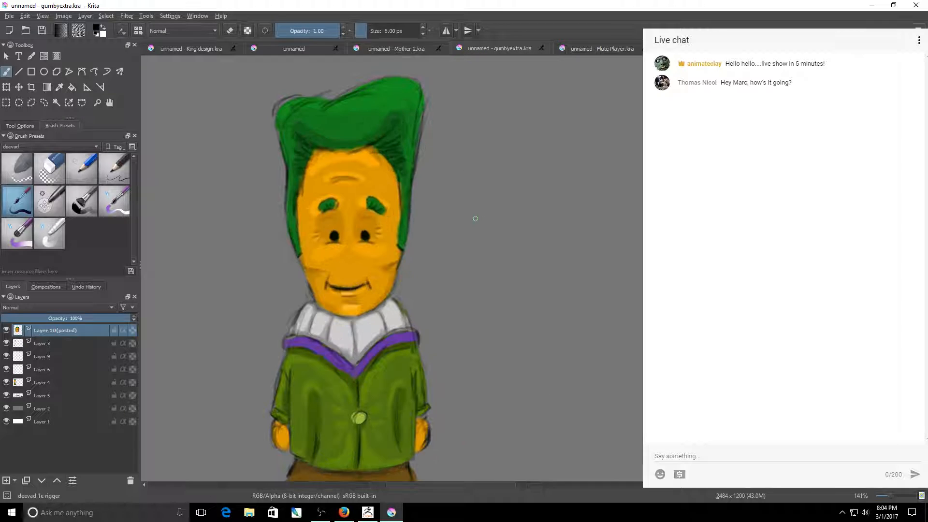
pyautogui.click(414, 48)
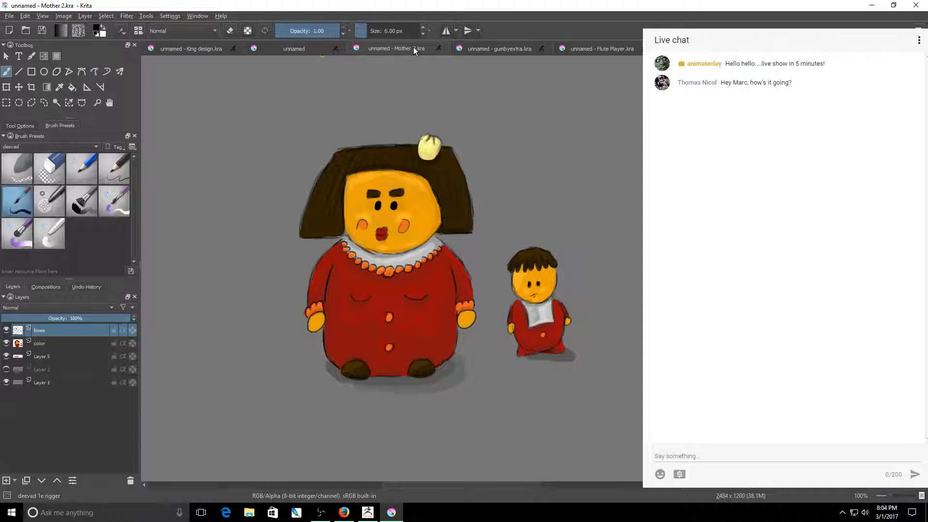
pyautogui.click(205, 47)
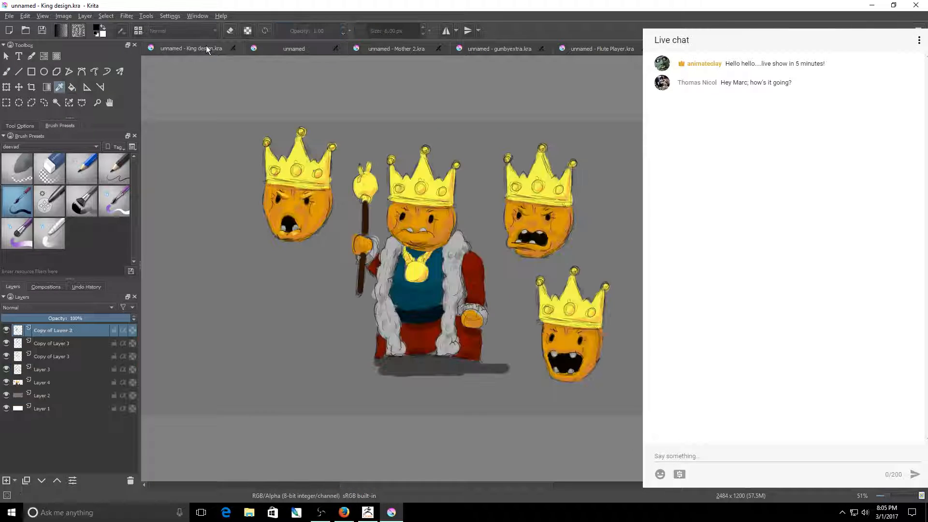
pyautogui.click(286, 48)
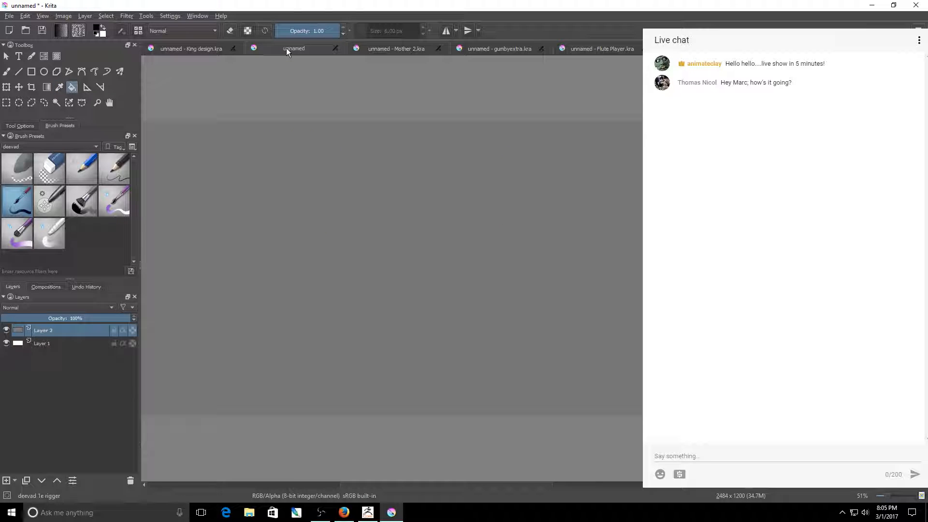
# Activate the freehand brush and choose the deevad 1e rigger preset.
pyautogui.click(114, 169)
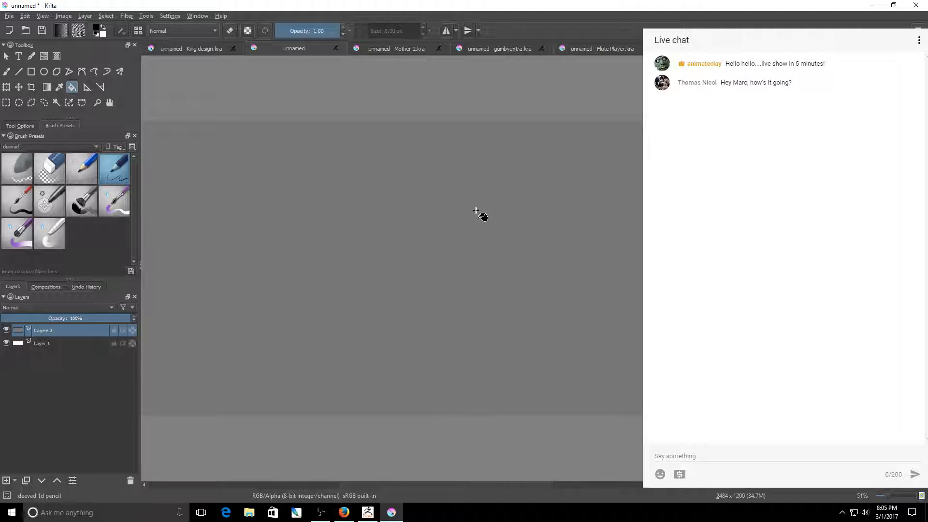
pyautogui.press('b')
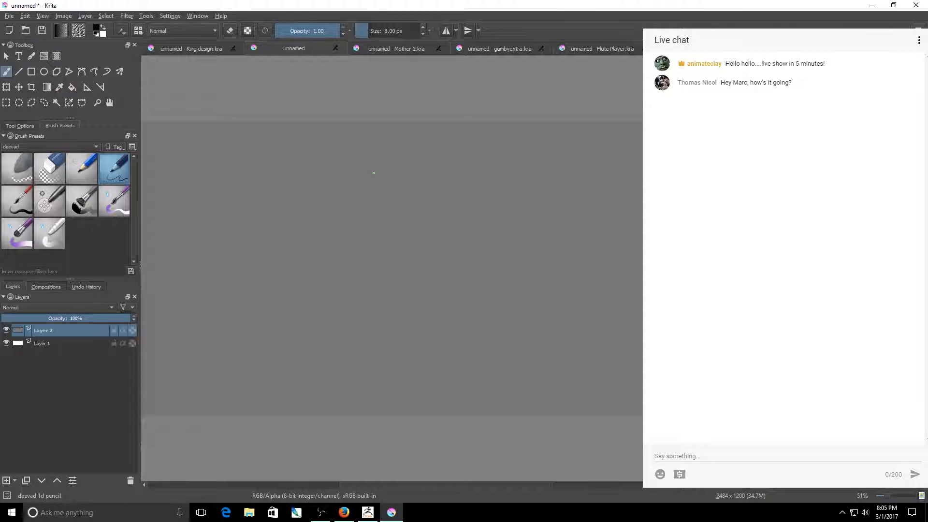
pyautogui.click(17, 201)
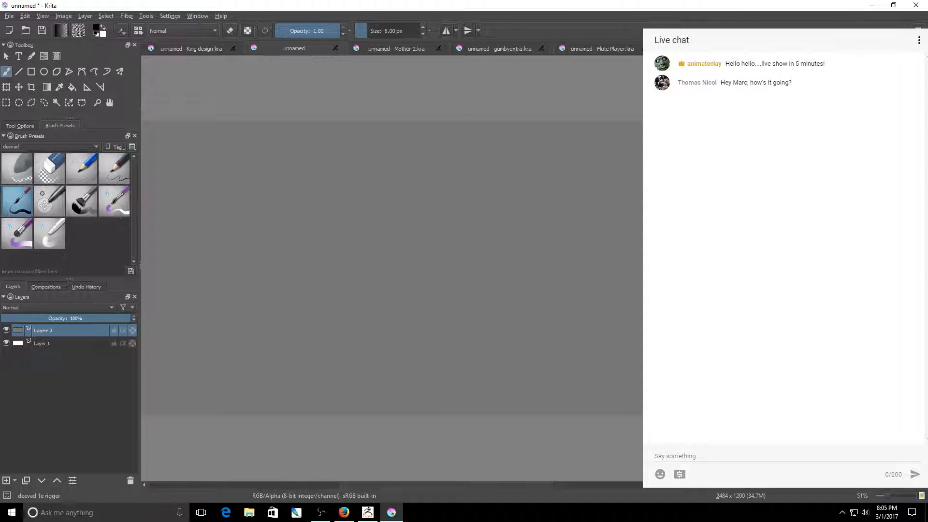
# Examine the king in King design.kra at 100% zoom and set the blank grey canvas to 100% zoom as well.
pyautogui.click(212, 47)
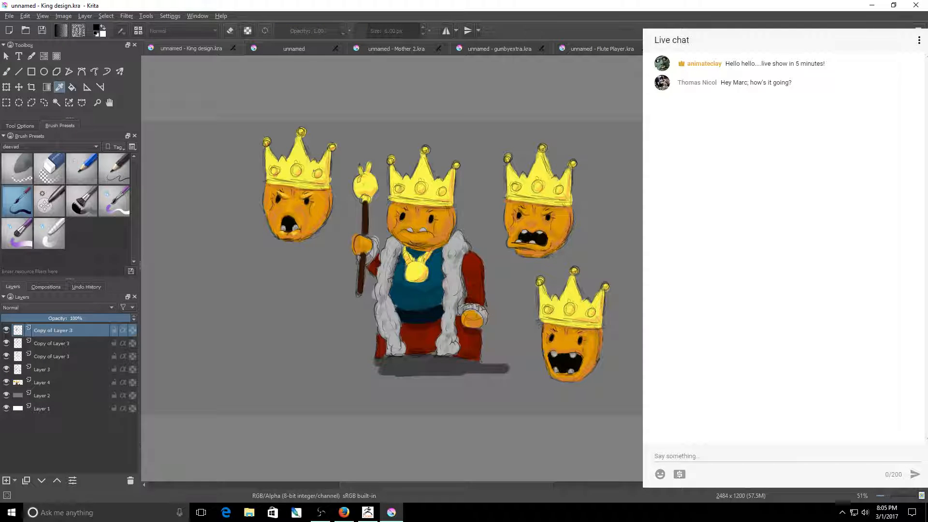
pyautogui.moveTo(888, 495); pyautogui.dragTo(893, 497)
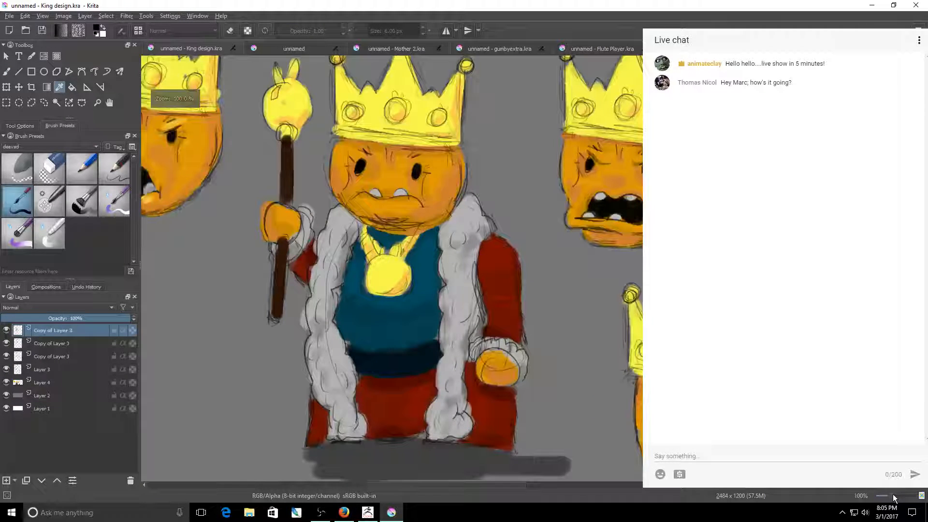
pyautogui.moveTo(751, 268); pyautogui.dragTo(751, 242)
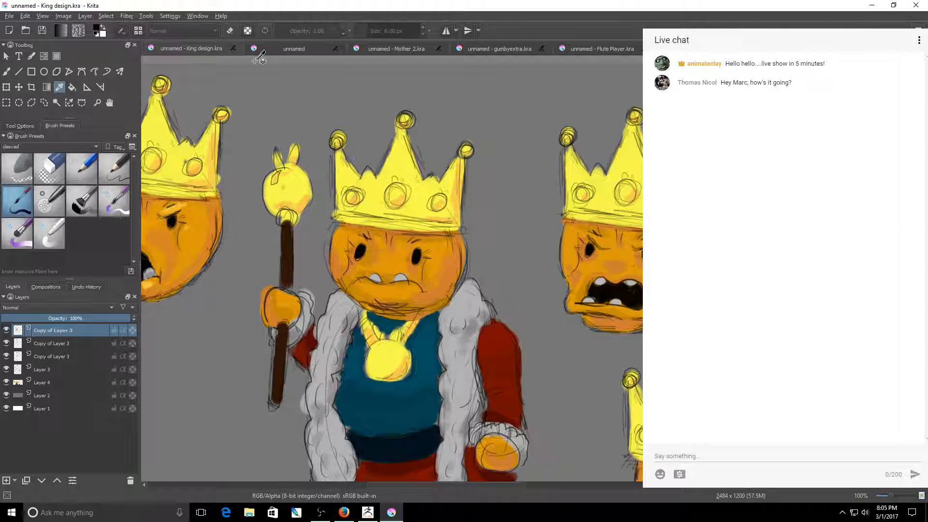
pyautogui.click(280, 47)
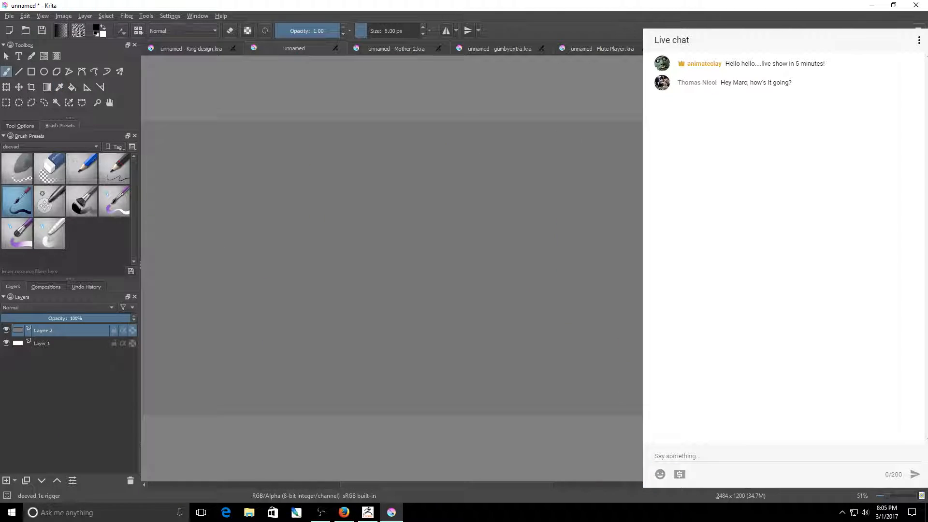
pyautogui.click(895, 494)
pyautogui.scroll(-2, 895, 494)
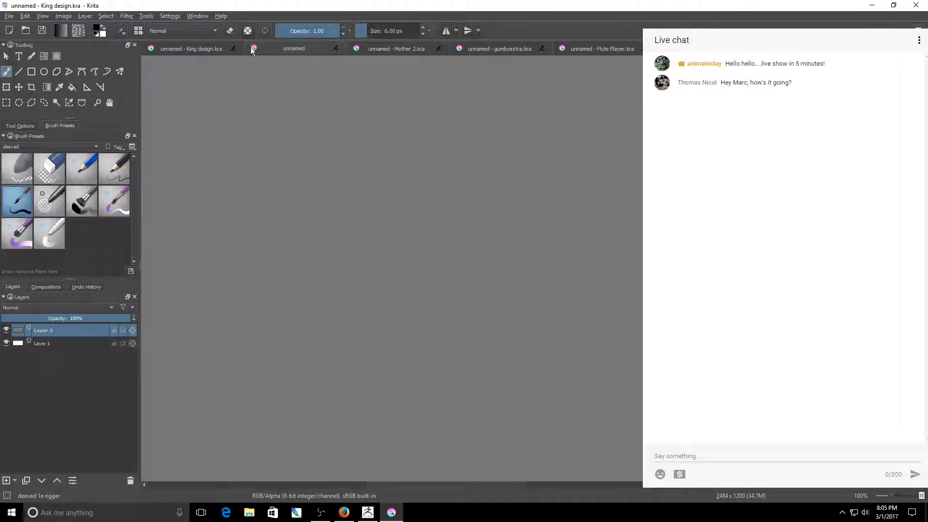
# Draw a test squiggle beside the king with the 6 px rigger brush in King design.kra and undo it.
pyautogui.click(195, 49)
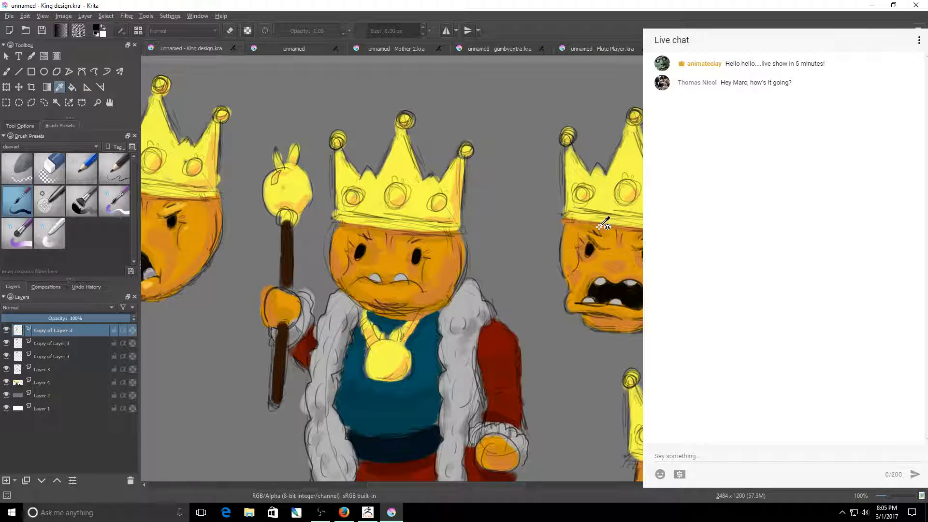
pyautogui.press('b')
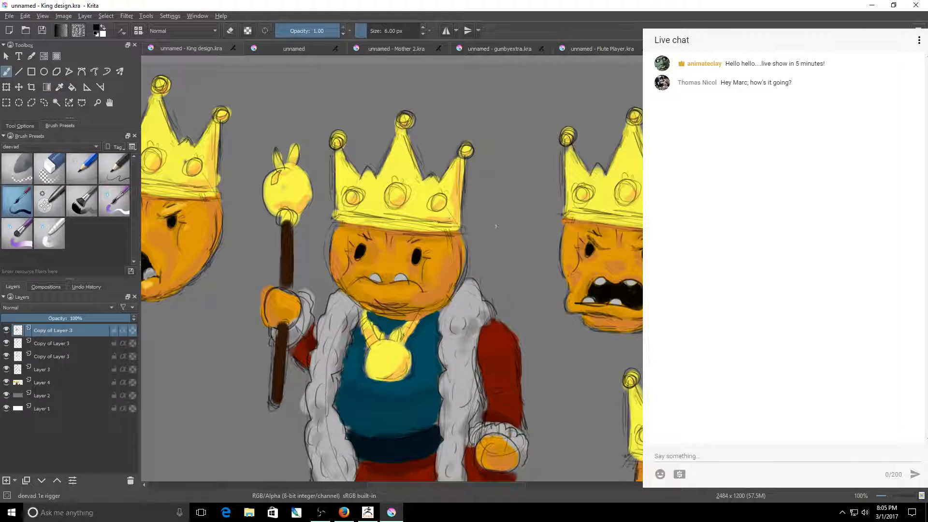
pyautogui.moveTo(492, 228); pyautogui.dragTo(520, 265)
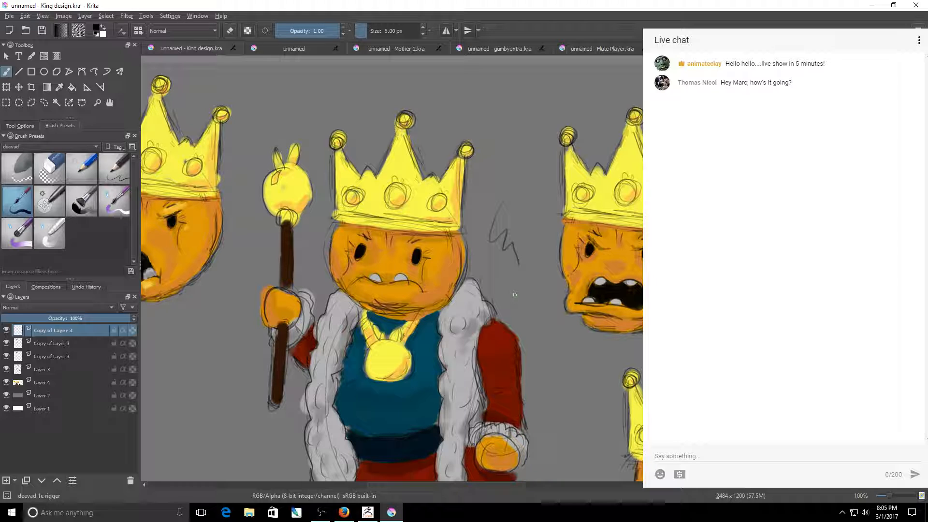
pyautogui.hotkey('ctrl', 'z')
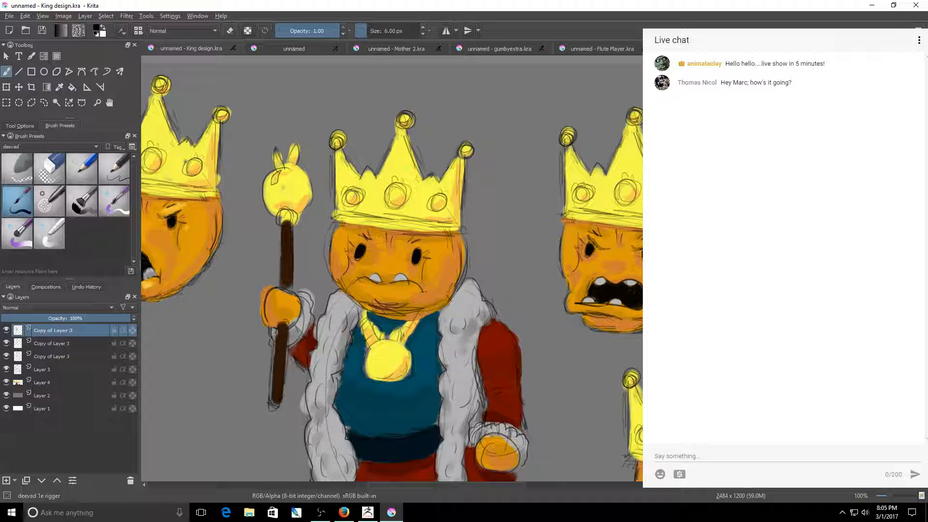
# Reduce the rigger brush to 5.23 px, draw another test squiggle beside the king's crown and undo it.
pyautogui.moveTo(490, 179); pyautogui.dragTo(489, 178)
pyautogui.press(']')
pyautogui.press(']')
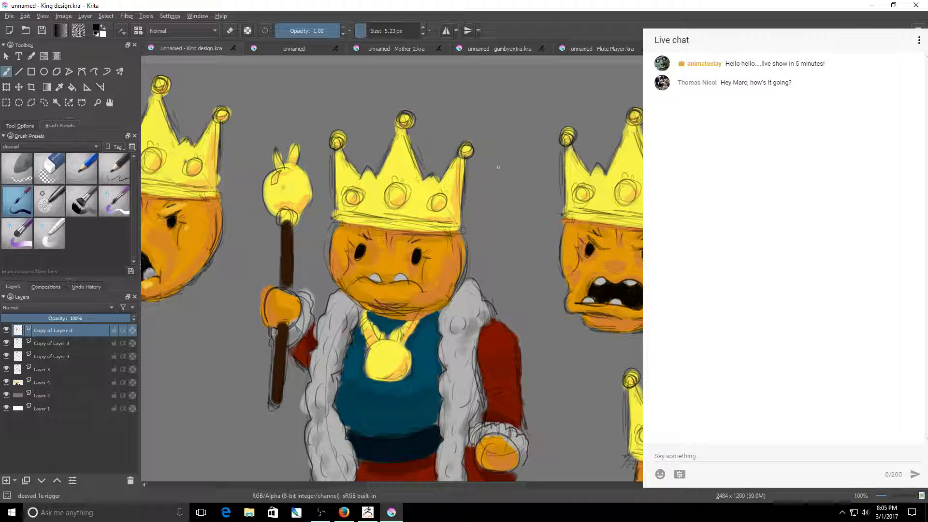
pyautogui.moveTo(496, 180); pyautogui.dragTo(509, 219)
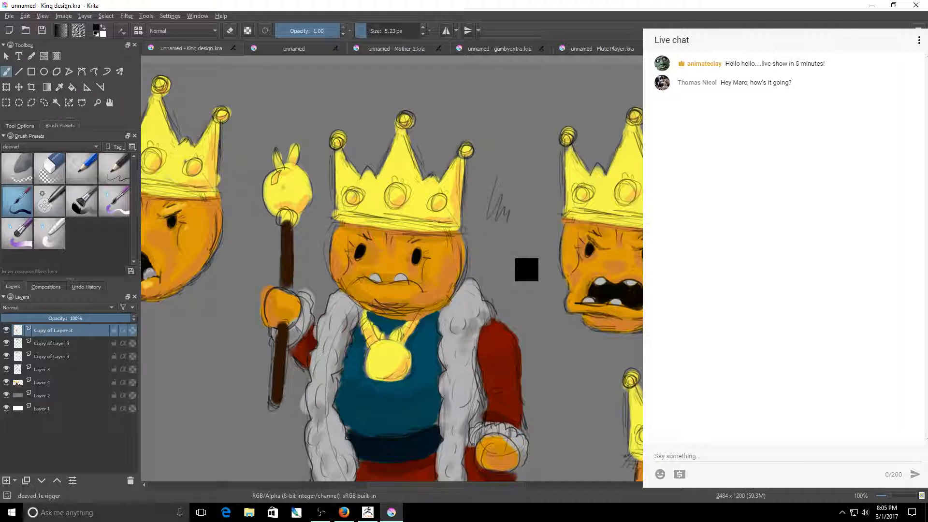
pyautogui.hotkey('ctrl', 'z')
# Choose the deevad 1d pencil preset, reduce it to 5.80 px and draw a test squiggle beside the king's crown.
pyautogui.click(100, 166)
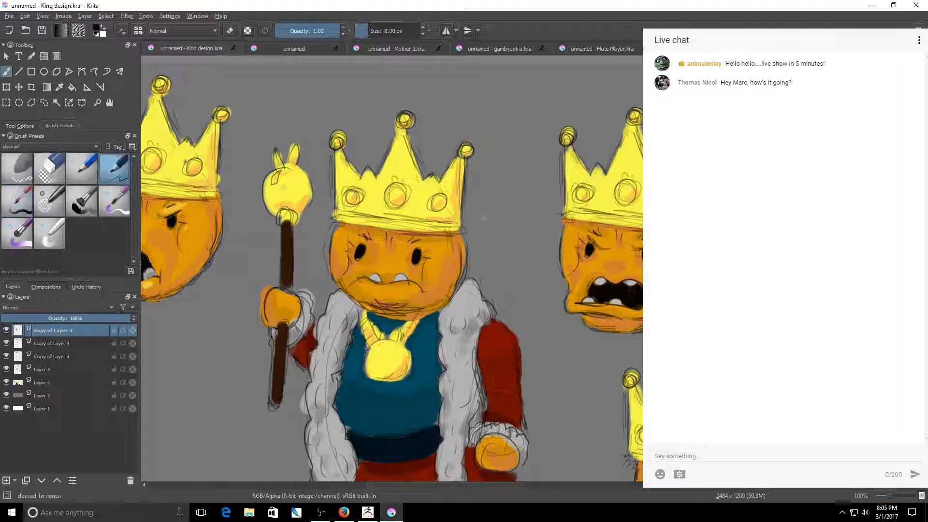
pyautogui.press('[')
pyautogui.moveTo(496, 178); pyautogui.dragTo(513, 209)
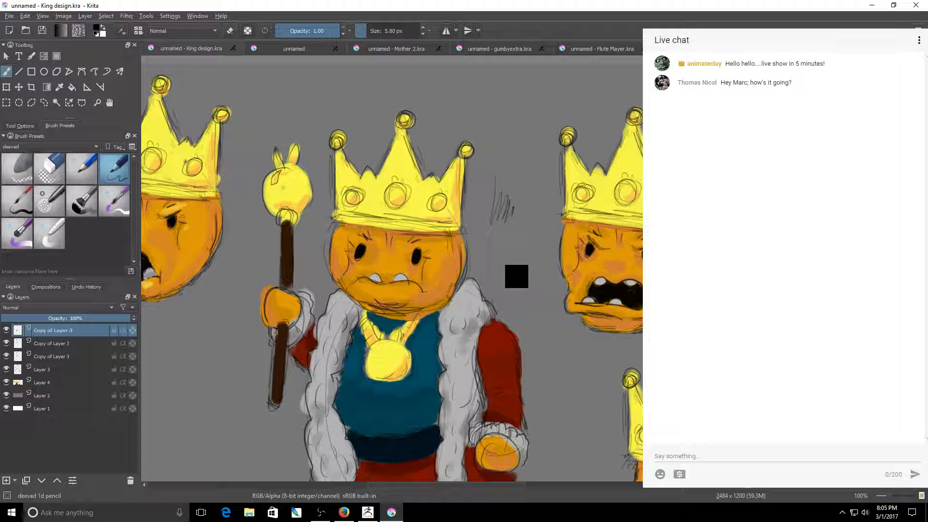
# Return to the blank grey canvas, draw a test pencil stroke in the middle and undo it.
pyautogui.click(303, 45)
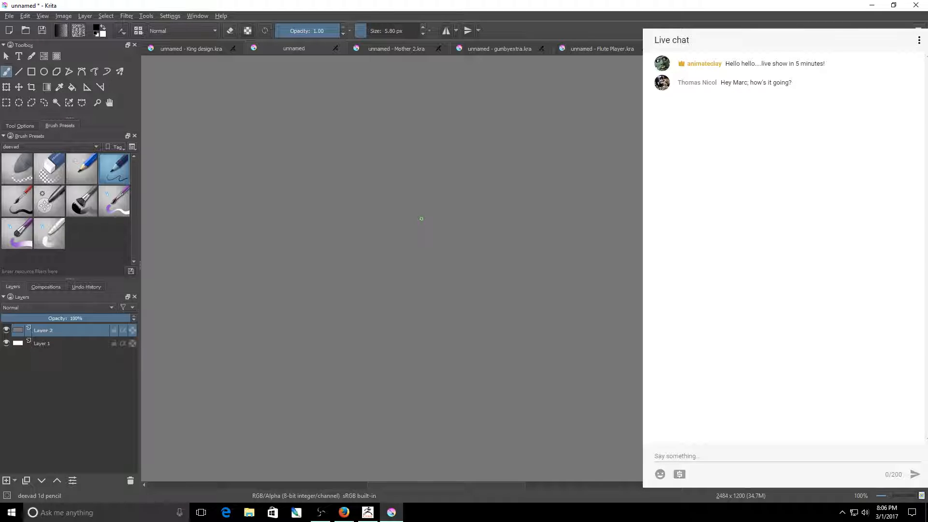
pyautogui.moveTo(366, 220); pyautogui.dragTo(447, 289)
pyautogui.hotkey('ctrl', 'z')
# Pick a teal drawing colour and add a new paint layer above the grey background layer.
pyautogui.click(853, 102)
pyautogui.click(66, 343)
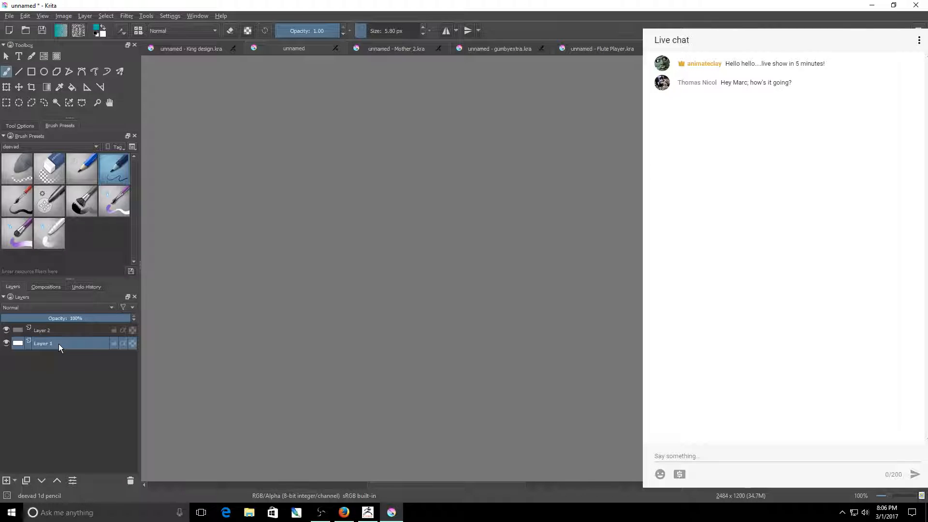
pyautogui.press('pageup')
pyautogui.click(6, 480)
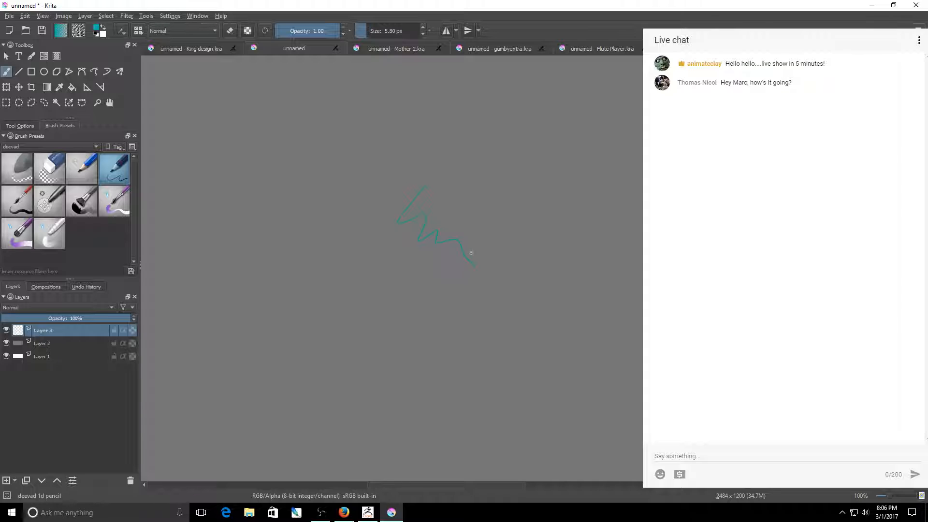
# Undo the teal squiggle and try out head ovals in light cyan, checking King design.kra for comparison, then undo them.
pyautogui.press('ctrl')
pyautogui.moveTo(402, 186)
pyautogui.mouseDown()
pyautogui.moveTo(423, 249)
pyautogui.moveTo(433, 192)
pyautogui.mouseUp()
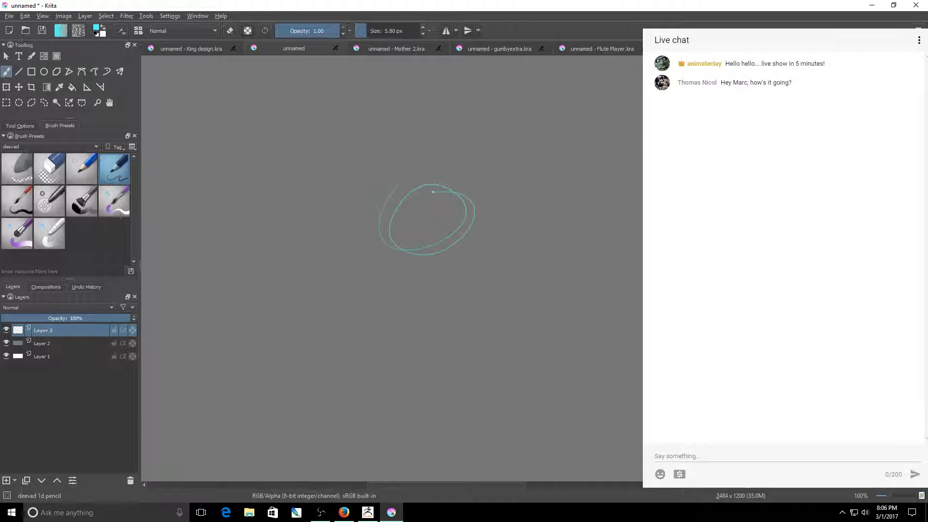
pyautogui.hotkey('ctrl', 'z')
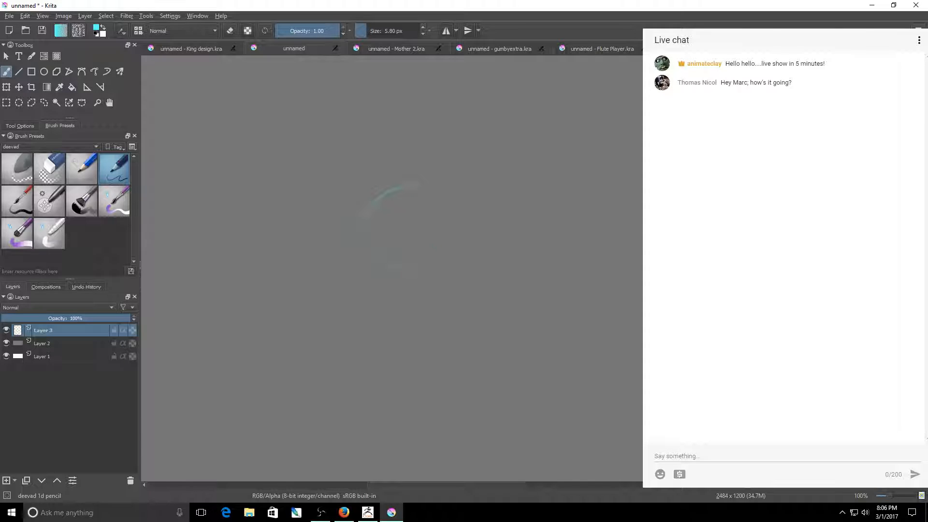
pyautogui.click(193, 48)
pyautogui.click(292, 48)
pyautogui.moveTo(429, 200)
pyautogui.mouseDown()
pyautogui.moveTo(471, 199)
pyautogui.moveTo(465, 225)
pyautogui.mouseUp()
pyautogui.hotkey('ctrl', 'z')
pyautogui.hotkey('ctrl', 'z')
# Sketch a wide oval head in light cyan pencil, slightly above the middle of the canvas.
pyautogui.moveTo(412, 186)
pyautogui.mouseDown()
pyautogui.moveTo(386, 273)
pyautogui.moveTo(402, 277)
pyautogui.mouseUp()
pyautogui.moveTo(454, 190)
pyautogui.mouseDown()
pyautogui.moveTo(478, 217)
pyautogui.moveTo(446, 273)
pyautogui.mouseUp()
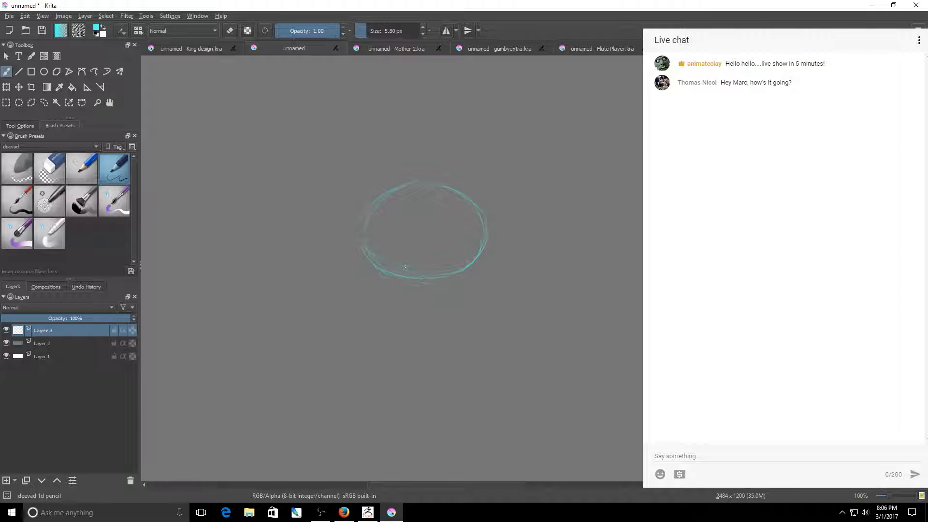
pyautogui.moveTo(367, 248); pyautogui.dragTo(377, 208)
# Sketch two small oval eyes on the face and curly tufts of hair on both sides of the head.
pyautogui.moveTo(412, 223); pyautogui.dragTo(419, 220)
pyautogui.moveTo(434, 223); pyautogui.dragTo(435, 211)
pyautogui.moveTo(386, 194); pyautogui.dragTo(350, 209)
pyautogui.moveTo(382, 203); pyautogui.dragTo(399, 213)
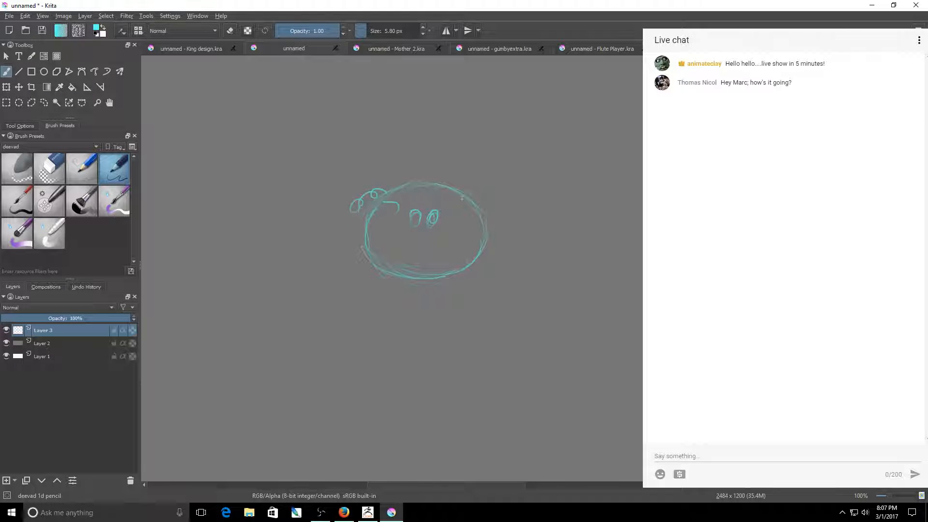
pyautogui.moveTo(478, 192)
pyautogui.mouseDown()
pyautogui.moveTo(464, 199)
pyautogui.moveTo(505, 213)
pyautogui.moveTo(493, 191)
pyautogui.mouseUp()
# Sketch a large rounded body below the head, with bulging sides and a curved base.
pyautogui.moveTo(385, 264); pyautogui.dragTo(366, 323)
pyautogui.moveTo(381, 286); pyautogui.dragTo(369, 370)
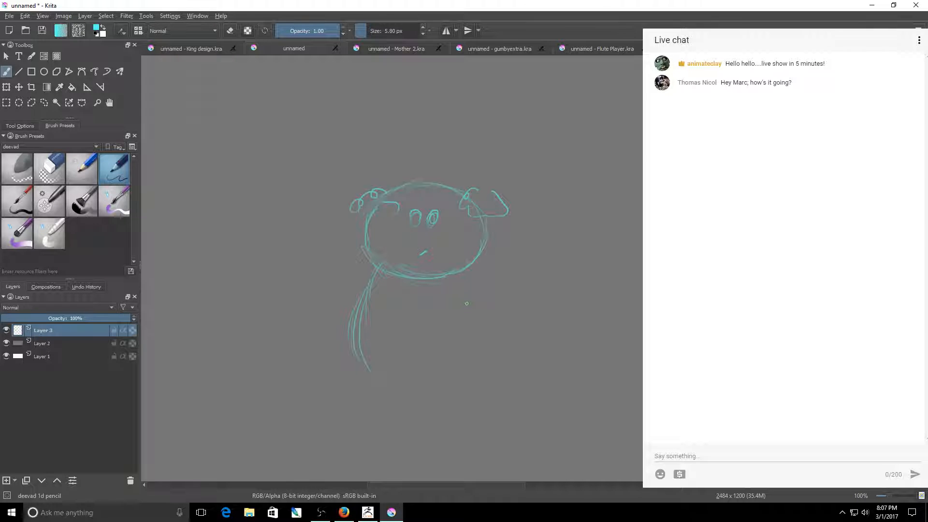
pyautogui.moveTo(485, 280)
pyautogui.mouseDown()
pyautogui.moveTo(499, 348)
pyautogui.moveTo(479, 371)
pyautogui.moveTo(375, 381)
pyautogui.moveTo(398, 366)
pyautogui.mouseUp()
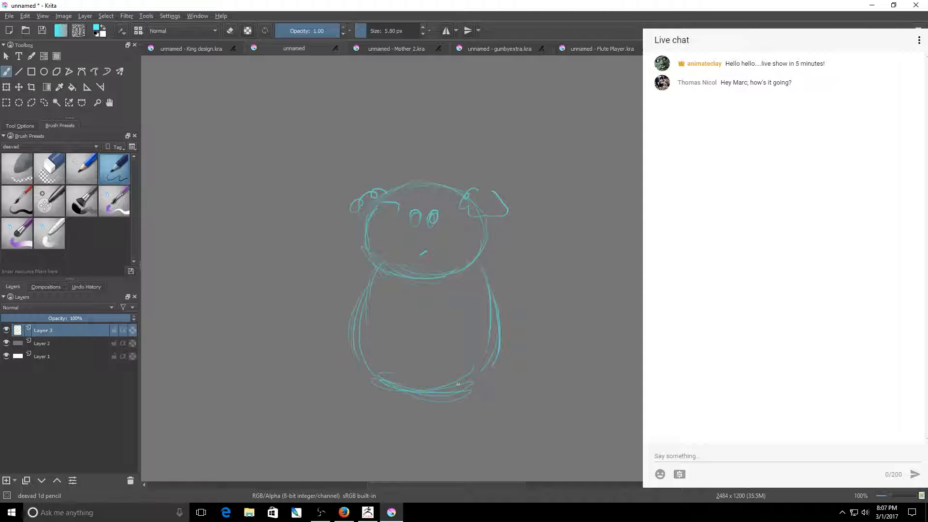
# Sketch two short legs with flat oval feet under the body and a hem line between the feet.
pyautogui.moveTo(369, 378); pyautogui.dragTo(381, 398)
pyautogui.moveTo(483, 372); pyautogui.dragTo(481, 398)
pyautogui.moveTo(382, 400)
pyautogui.mouseDown()
pyautogui.moveTo(368, 409)
pyautogui.moveTo(393, 400)
pyautogui.mouseUp()
pyautogui.moveTo(471, 400); pyautogui.dragTo(470, 401)
pyautogui.moveTo(400, 406); pyautogui.dragTo(458, 407)
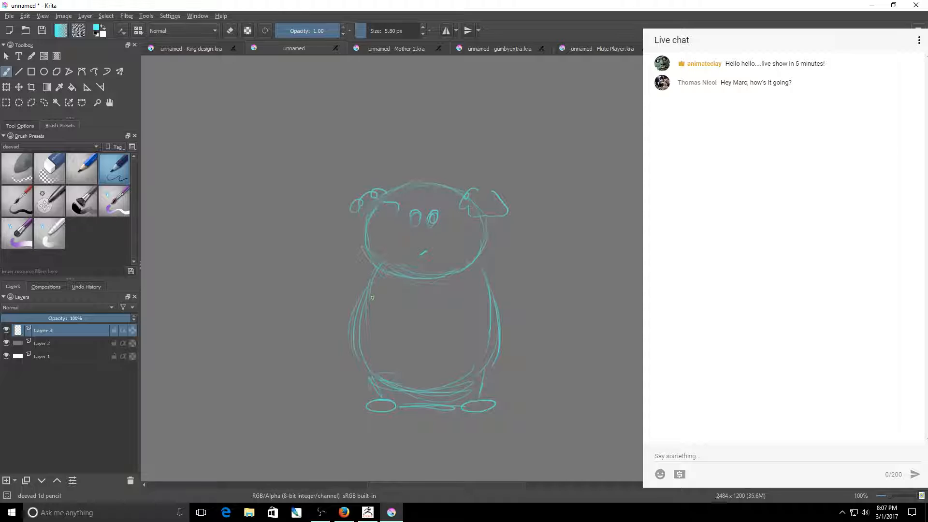
# Sketch round hands and arms on both sides of the body, one hanging down and the other raised.
pyautogui.moveTo(346, 332)
pyautogui.mouseDown()
pyautogui.moveTo(342, 339)
pyautogui.moveTo(363, 331)
pyautogui.mouseUp()
pyautogui.moveTo(516, 293)
pyautogui.mouseDown()
pyautogui.moveTo(533, 307)
pyautogui.moveTo(498, 307)
pyautogui.moveTo(504, 294)
pyautogui.mouseUp()
pyautogui.moveTo(368, 282); pyautogui.dragTo(347, 313)
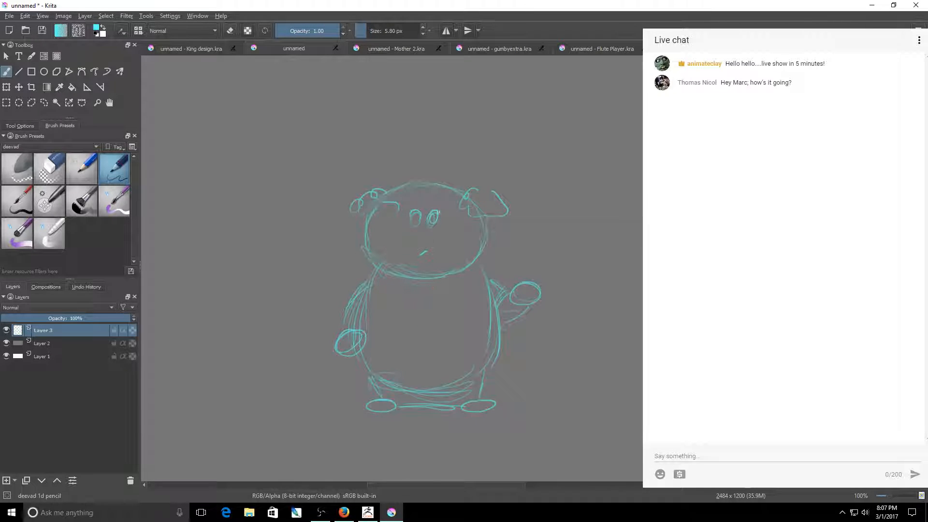
# Thicken the curly hair tuft on the head's left side and undo the downward arrow sketched above the head.
pyautogui.moveTo(387, 193); pyautogui.dragTo(348, 199)
pyautogui.moveTo(418, 126)
pyautogui.mouseDown()
pyautogui.moveTo(420, 169)
pyautogui.moveTo(431, 160)
pyautogui.mouseUp()
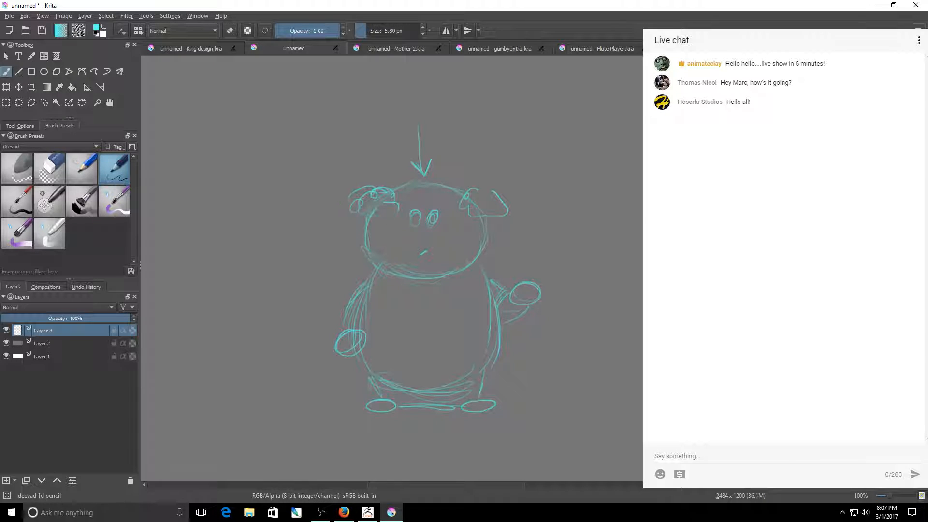
pyautogui.hotkey('ctrl', 'z')
pyautogui.hotkey('ctrl', 'z')
# Compare the sketch's size and proportions with the full-figure king in King design.kra.
pyautogui.click(233, 47)
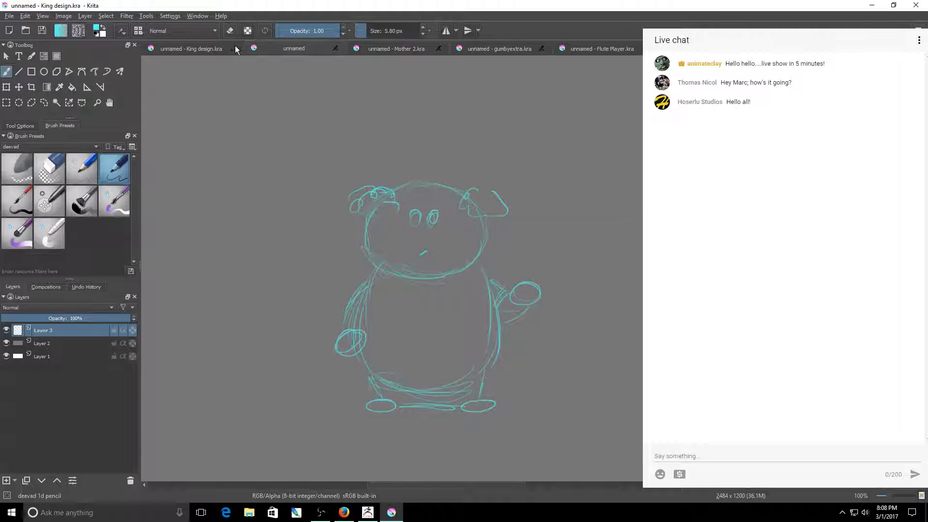
pyautogui.click(302, 49)
pyautogui.click(222, 48)
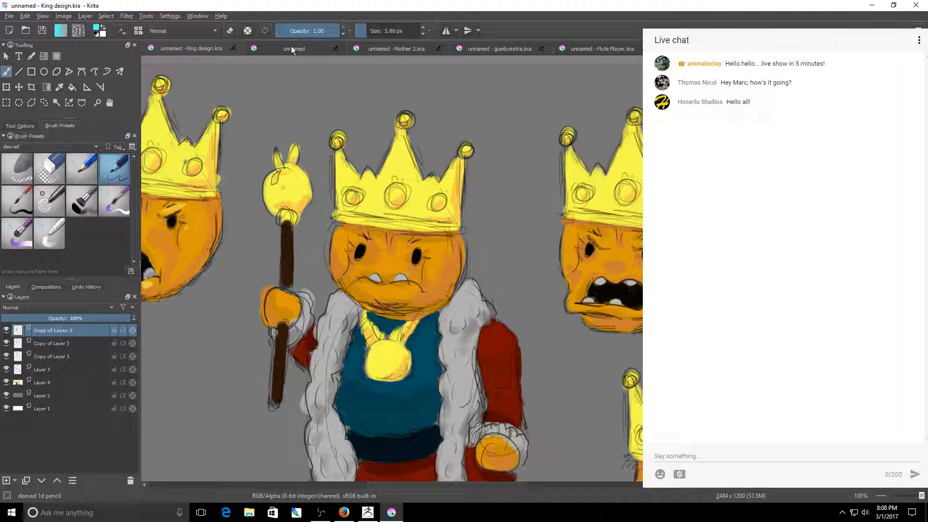
pyautogui.click(291, 48)
pyautogui.click(226, 47)
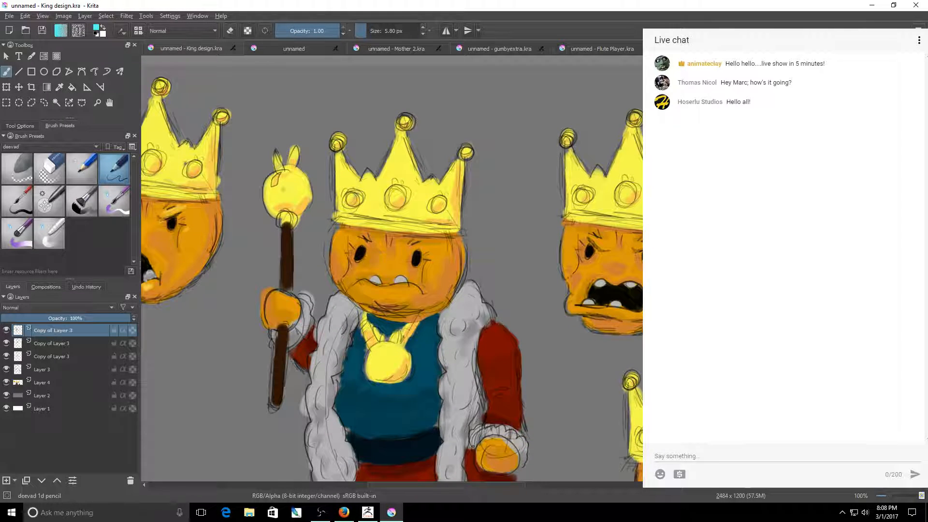
pyautogui.scroll(-2, 495, 165)
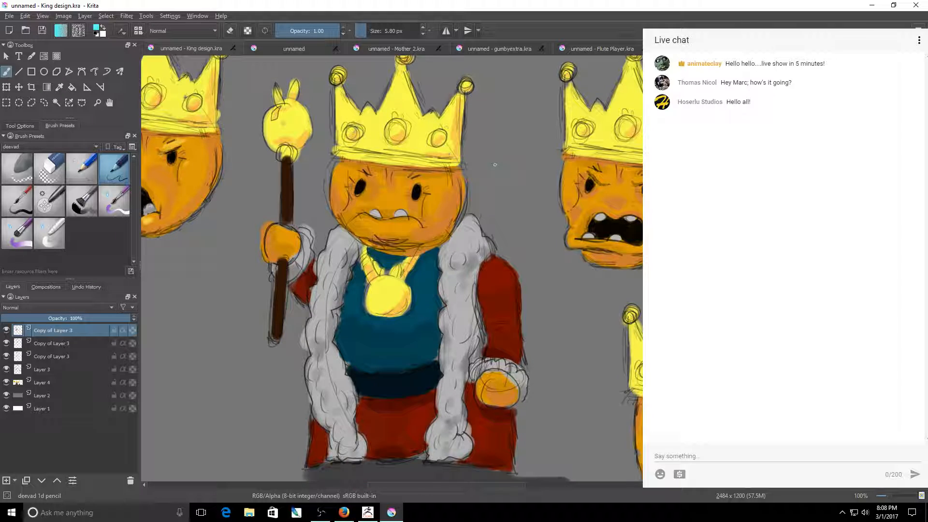
pyautogui.click(294, 48)
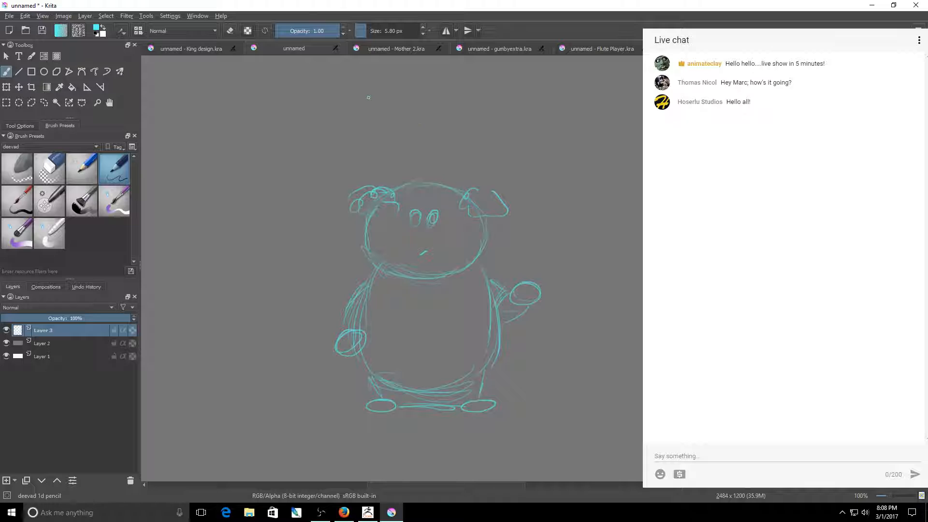
pyautogui.click(203, 48)
pyautogui.click(286, 48)
# Draw horizontal height guides above and below the character and erase the small figure between them with the large eraser.
pyautogui.moveTo(413, 83)
pyautogui.mouseDown()
pyautogui.moveTo(481, 87)
pyautogui.moveTo(373, 85)
pyautogui.mouseUp()
pyautogui.moveTo(362, 444); pyautogui.dragTo(493, 448)
pyautogui.click(49, 168)
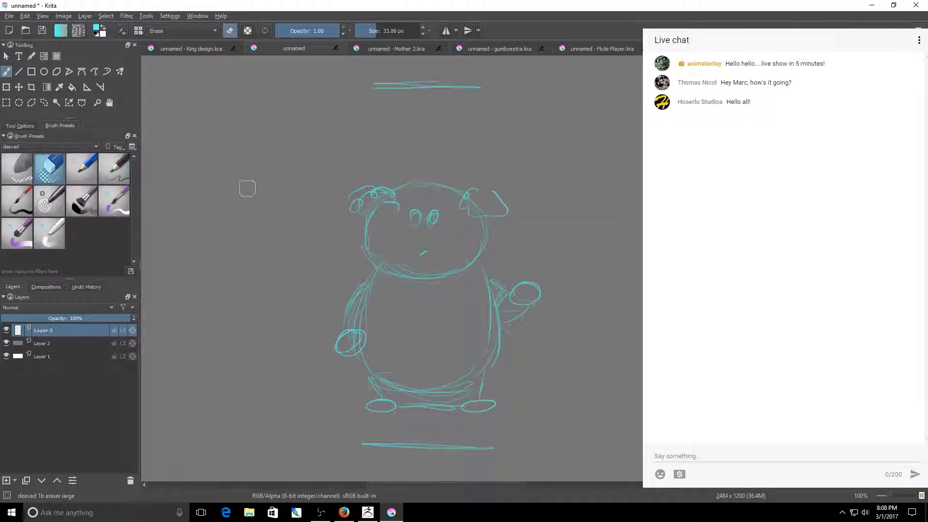
pyautogui.moveTo(356, 196)
pyautogui.mouseDown()
pyautogui.moveTo(365, 196)
pyautogui.moveTo(346, 338)
pyautogui.moveTo(321, 363)
pyautogui.moveTo(381, 332)
pyautogui.moveTo(385, 404)
pyautogui.moveTo(452, 403)
pyautogui.moveTo(489, 314)
pyautogui.moveTo(549, 286)
pyautogui.mouseUp()
pyautogui.moveTo(460, 262)
pyautogui.mouseDown()
pyautogui.moveTo(484, 201)
pyautogui.moveTo(410, 220)
pyautogui.moveTo(423, 203)
pyautogui.moveTo(508, 197)
pyautogui.mouseUp()
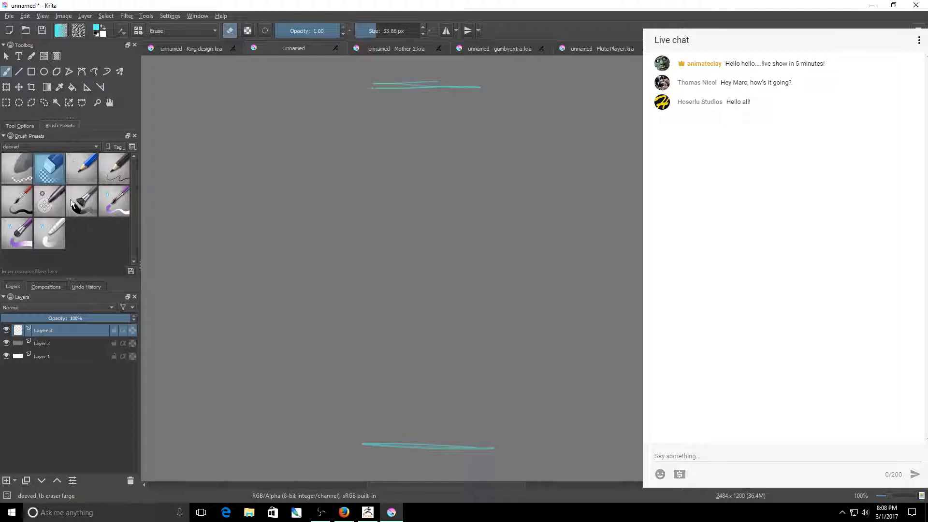
# Sketch a large rounded head directly below the upper guide line with the deevad 1d pencil.
pyautogui.click(114, 169)
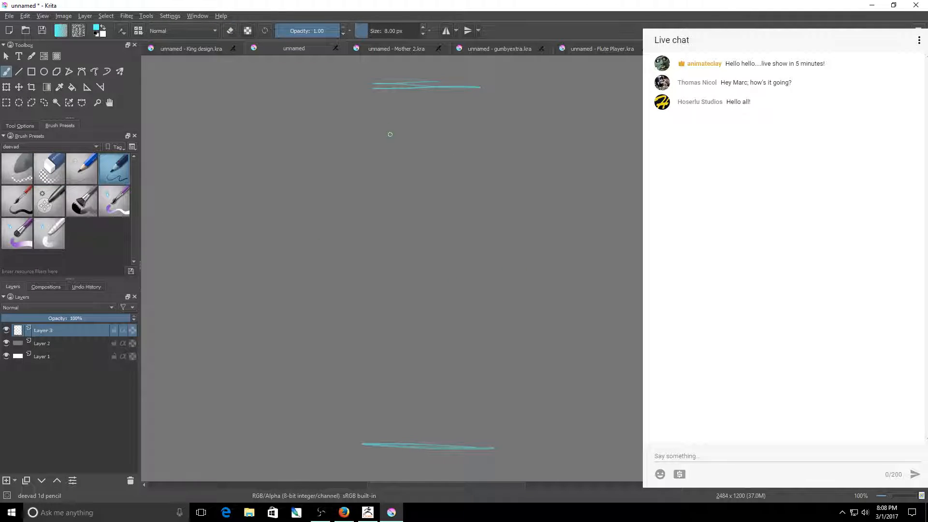
pyautogui.moveTo(390, 134)
pyautogui.mouseDown()
pyautogui.moveTo(382, 107)
pyautogui.moveTo(496, 130)
pyautogui.moveTo(411, 205)
pyautogui.moveTo(475, 115)
pyautogui.moveTo(531, 159)
pyautogui.moveTo(429, 116)
pyautogui.mouseUp()
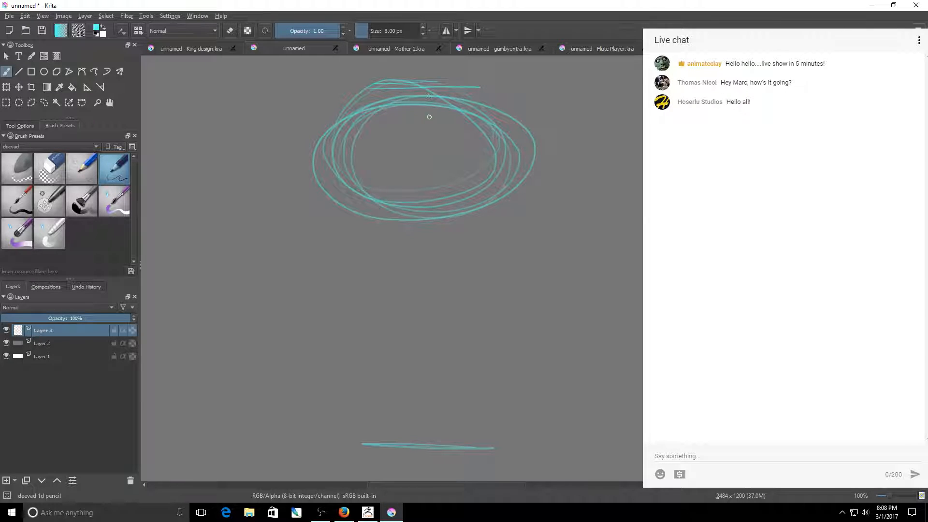
pyautogui.hotkey('ctrl', 'z')
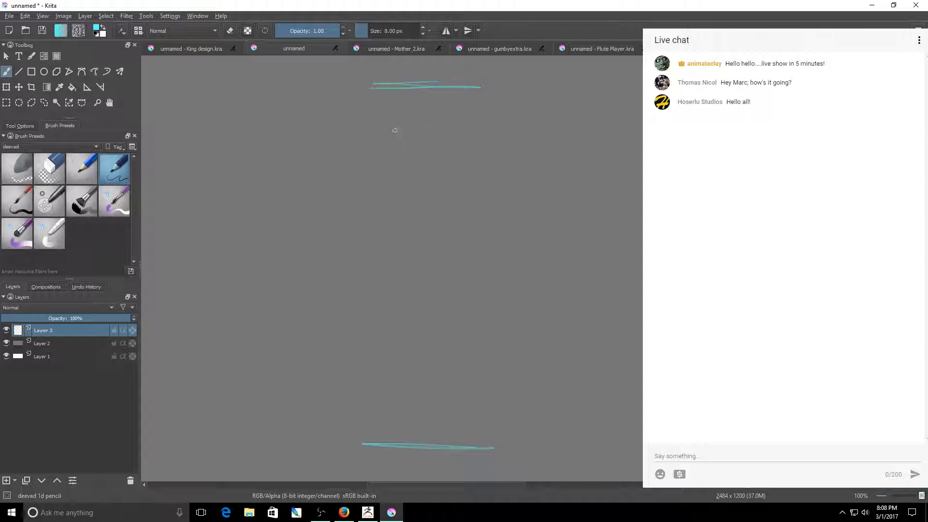
pyautogui.moveTo(373, 90)
pyautogui.mouseDown()
pyautogui.moveTo(341, 122)
pyautogui.moveTo(331, 176)
pyautogui.mouseUp()
pyautogui.moveTo(891, 498); pyautogui.dragTo(887, 496)
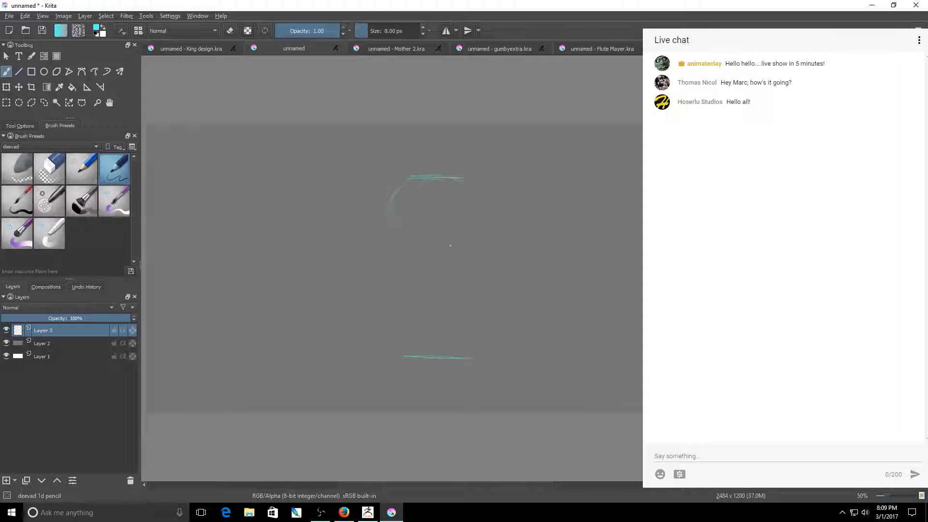
pyautogui.moveTo(463, 178)
pyautogui.mouseDown()
pyautogui.moveTo(479, 226)
pyautogui.moveTo(466, 242)
pyautogui.mouseUp()
pyautogui.moveTo(420, 180)
pyautogui.mouseDown()
pyautogui.moveTo(402, 186)
pyautogui.moveTo(389, 212)
pyautogui.moveTo(457, 251)
pyautogui.mouseUp()
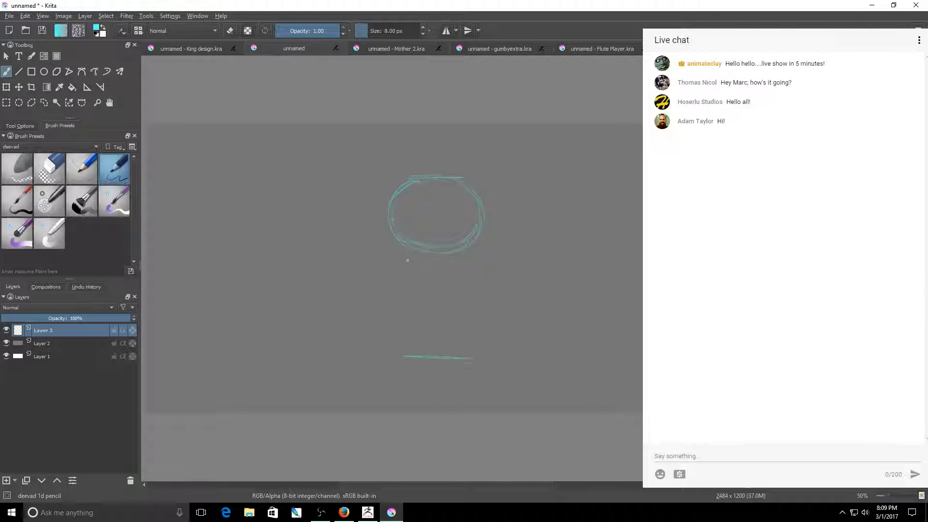
# Sketch a wide rounded body below the head, with short legs and flat oval feet on the lower guide line.
pyautogui.moveTo(396, 255); pyautogui.dragTo(385, 330)
pyautogui.moveTo(501, 276); pyautogui.dragTo(499, 311)
pyautogui.moveTo(482, 256); pyautogui.dragTo(491, 302)
pyautogui.moveTo(494, 314); pyautogui.dragTo(447, 347)
pyautogui.moveTo(480, 357); pyautogui.dragTo(489, 333)
pyautogui.moveTo(387, 359)
pyautogui.mouseDown()
pyautogui.moveTo(406, 354)
pyautogui.moveTo(389, 359)
pyautogui.mouseUp()
pyautogui.moveTo(468, 361); pyautogui.dragTo(470, 360)
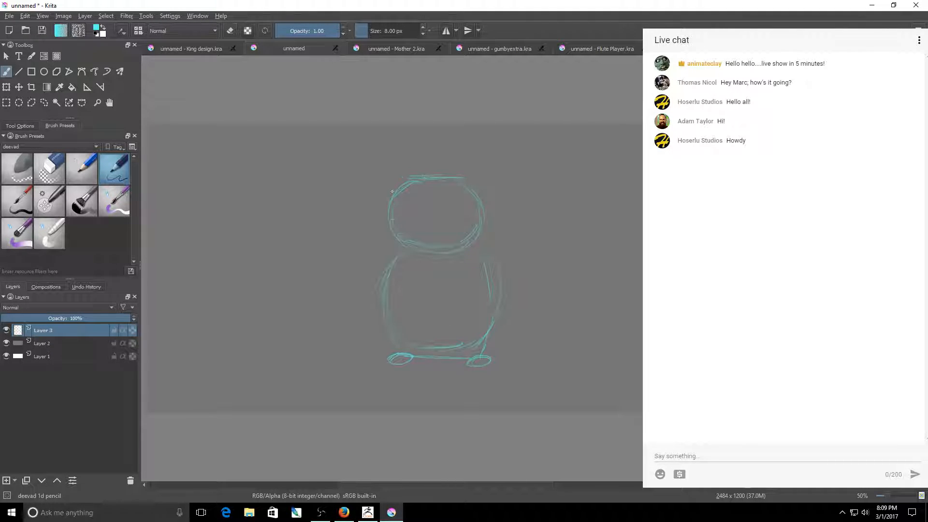
# Sketch curly hair tufts on both sides of the head, with two small oval eyes and a short mark for the mouth.
pyautogui.moveTo(377, 204); pyautogui.dragTo(427, 195)
pyautogui.hotkey('ctrl', 'z')
pyautogui.moveTo(470, 181); pyautogui.dragTo(494, 190)
pyautogui.moveTo(399, 181)
pyautogui.mouseDown()
pyautogui.moveTo(373, 189)
pyautogui.moveTo(390, 207)
pyautogui.mouseUp()
pyautogui.moveTo(427, 198)
pyautogui.mouseDown()
pyautogui.moveTo(428, 207)
pyautogui.moveTo(427, 198)
pyautogui.mouseUp()
pyautogui.moveTo(439, 197); pyautogui.dragTo(438, 207)
pyautogui.moveTo(433, 233); pyautogui.dragTo(437, 239)
# Sketch short arms with round hands on both sides of the body, one hanging down and the other raised.
pyautogui.moveTo(371, 294); pyautogui.dragTo(384, 285)
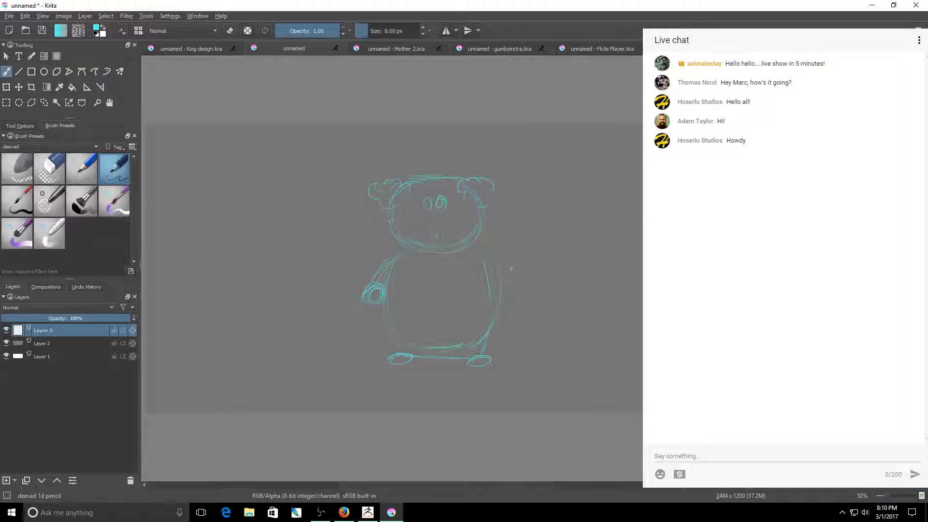
pyautogui.moveTo(496, 272)
pyautogui.mouseDown()
pyautogui.moveTo(489, 274)
pyautogui.moveTo(495, 257)
pyautogui.mouseUp()
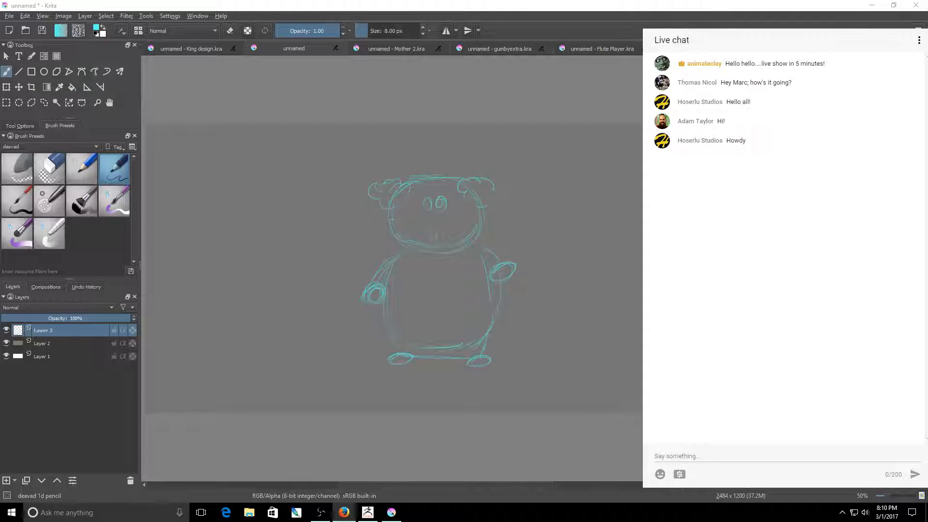
# Switch to Firefox to examine the marble bust photo as reference, and return to the Krita sketch.
pyautogui.click(344, 512)
pyautogui.moveTo(702, 4); pyautogui.dragTo(404, 11)
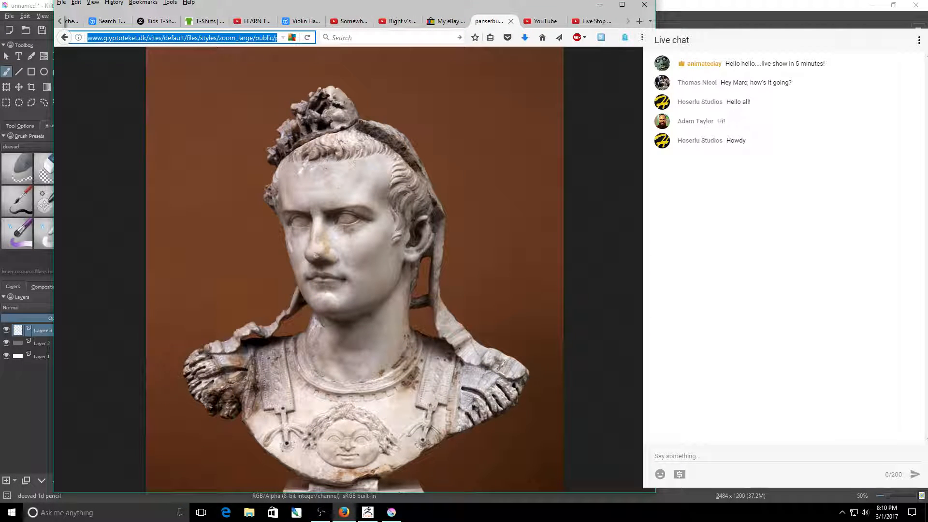
pyautogui.moveTo(338, 6)
pyautogui.mouseDown()
pyautogui.moveTo(924, 4)
pyautogui.moveTo(816, 42)
pyautogui.moveTo(927, 4)
pyautogui.mouseUp()
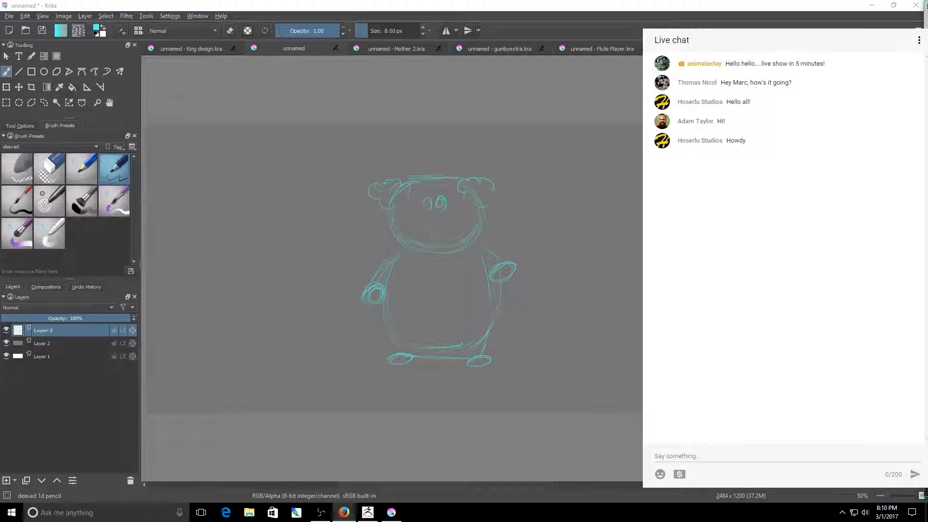
pyautogui.click(423, 104)
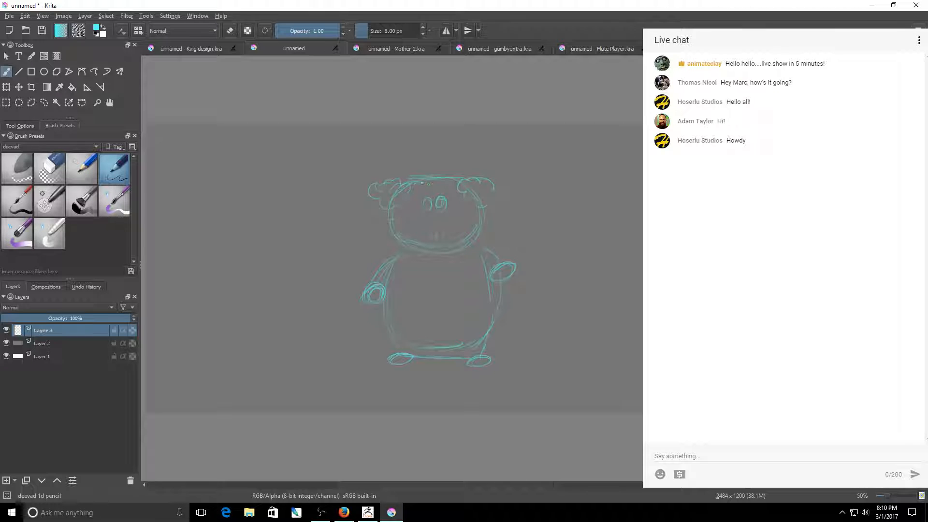
# Strengthen the top of the head and sketch a curved hem across the lower body with leg lines running to the feet.
pyautogui.moveTo(409, 183); pyautogui.dragTo(463, 182)
pyautogui.moveTo(440, 339); pyautogui.dragTo(492, 323)
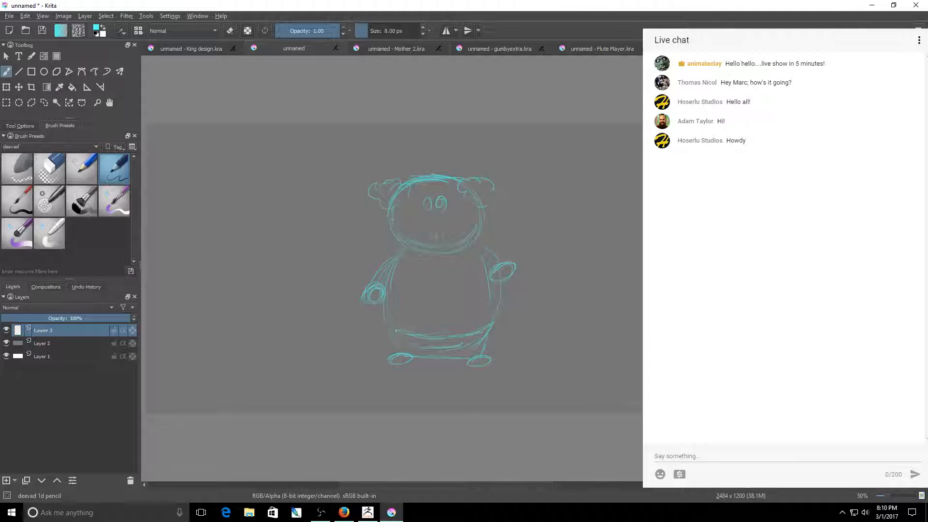
pyautogui.moveTo(389, 329)
pyautogui.mouseDown()
pyautogui.moveTo(396, 354)
pyautogui.moveTo(462, 361)
pyautogui.mouseUp()
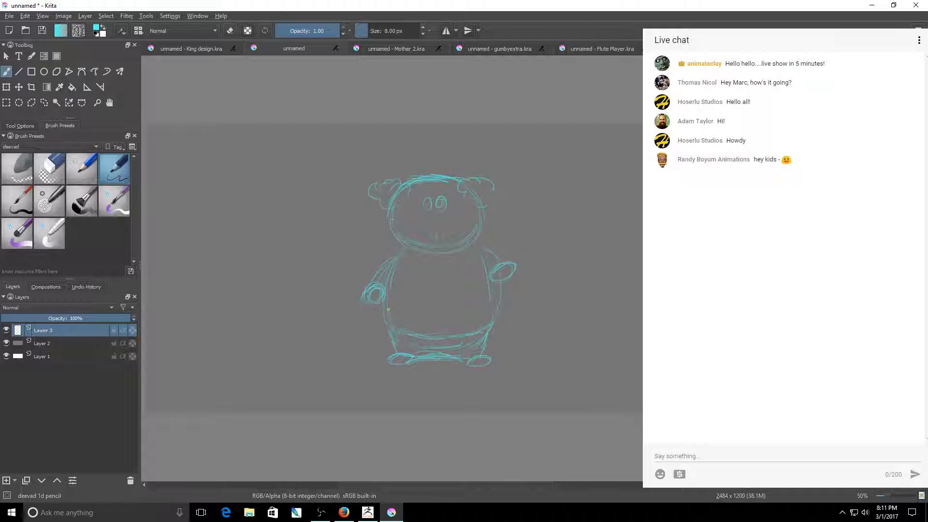
# Reinforce the round hands and tidy the body outline beneath the raised hand.
pyautogui.moveTo(505, 263)
pyautogui.mouseDown()
pyautogui.moveTo(500, 284)
pyautogui.moveTo(493, 280)
pyautogui.mouseUp()
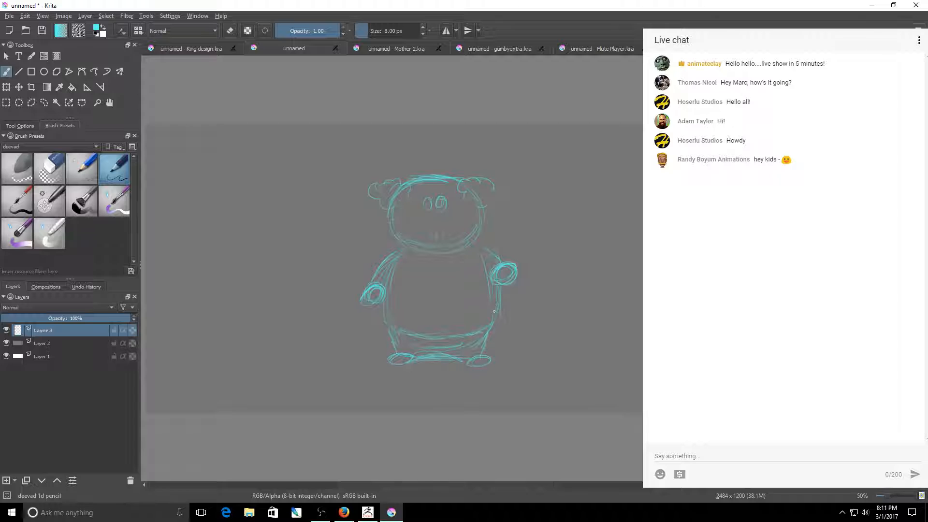
pyautogui.click(43, 179)
pyautogui.moveTo(506, 301); pyautogui.dragTo(500, 305)
# Reset the drawing colours to the default black foreground and white background.
pyautogui.scroll(5, 394, 268)
pyautogui.scroll(-3, 394, 268)
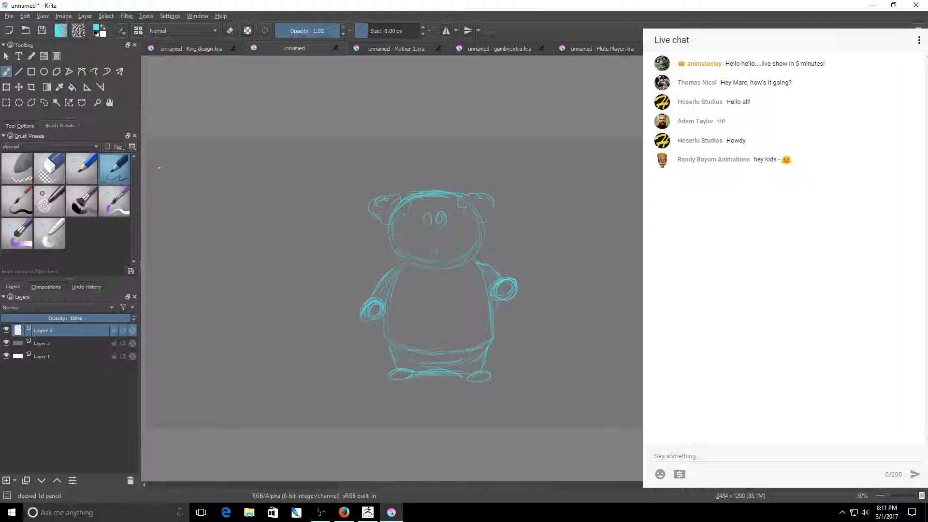
pyautogui.scroll(1, 395, 268)
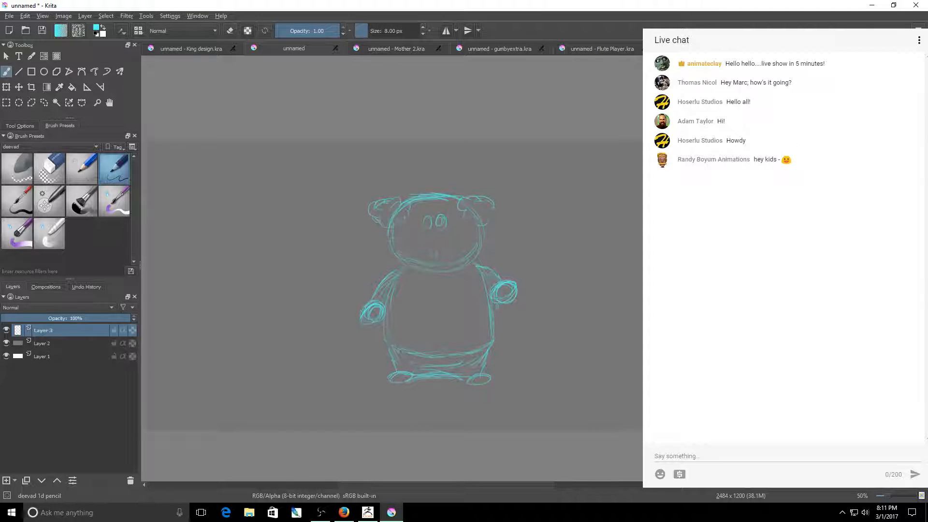
pyautogui.scroll(-2, 395, 269)
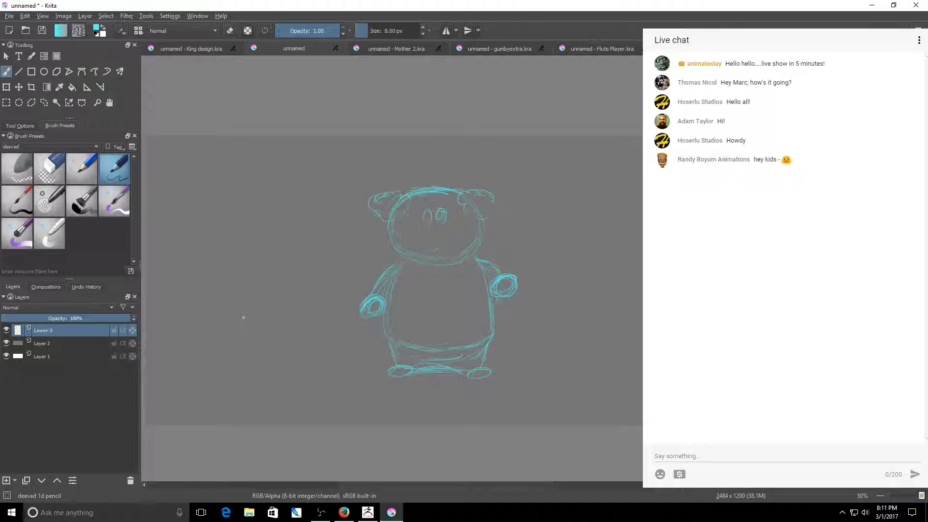
pyautogui.click(893, 496)
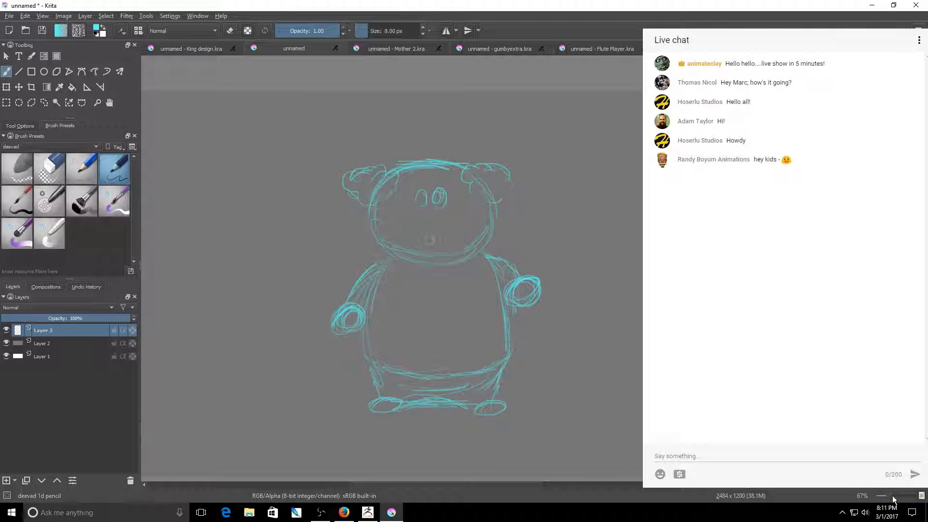
pyautogui.click(893, 496)
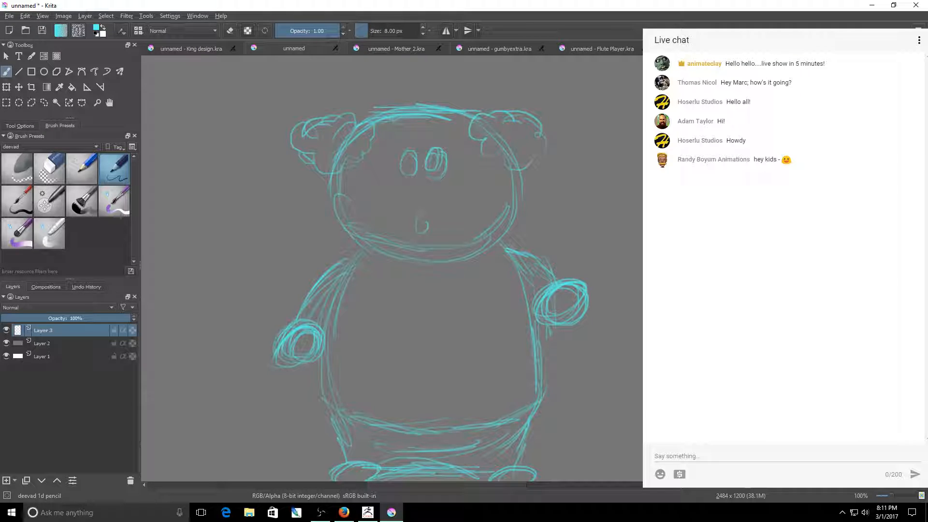
pyautogui.scroll(-1, 430, 271)
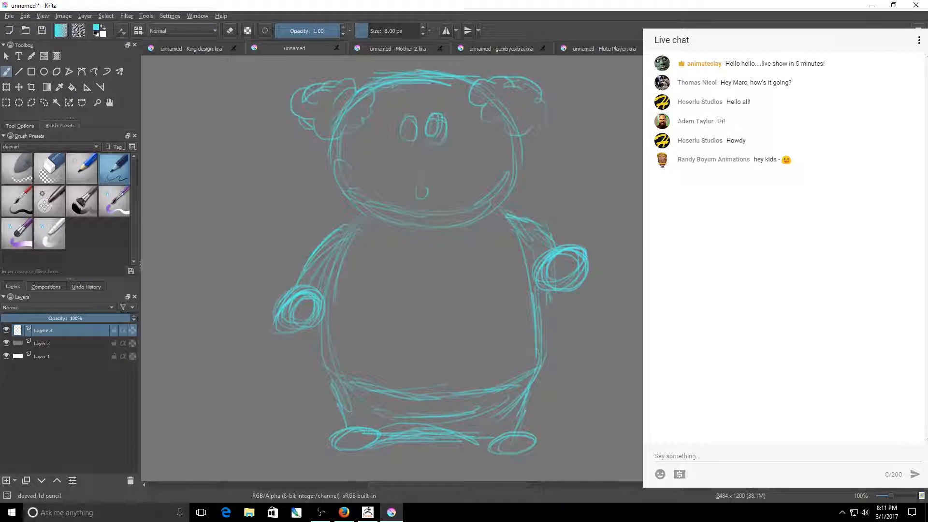
pyautogui.press('ctrl')
pyautogui.press('d')
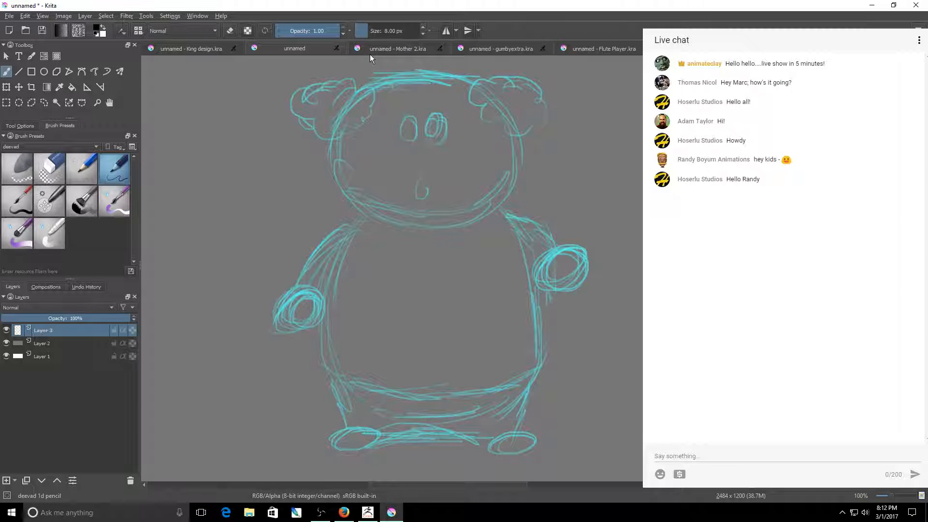
# Add a new layer above the sketch and ink the top of the head with the 5.23 px deevad 1e rigger brush.
pyautogui.click(387, 46)
pyautogui.click(312, 49)
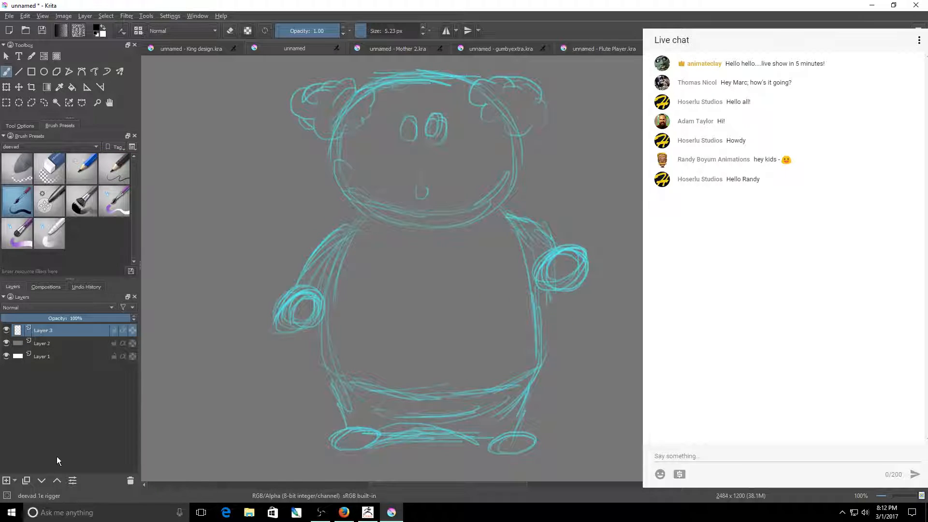
pyautogui.click(8, 480)
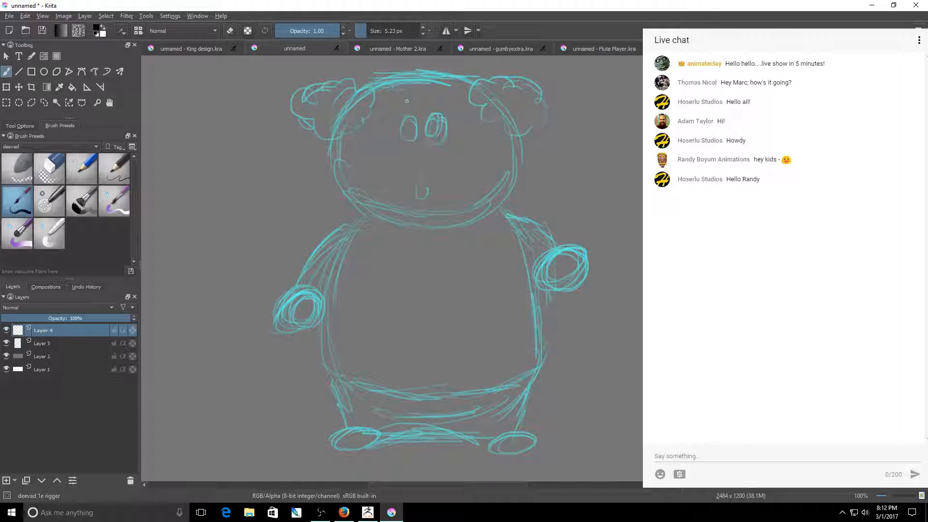
pyautogui.moveTo(380, 85); pyautogui.dragTo(420, 76)
# Convert Layer 3 with the cyan sketch to a transparency mask.
pyautogui.click(67, 342)
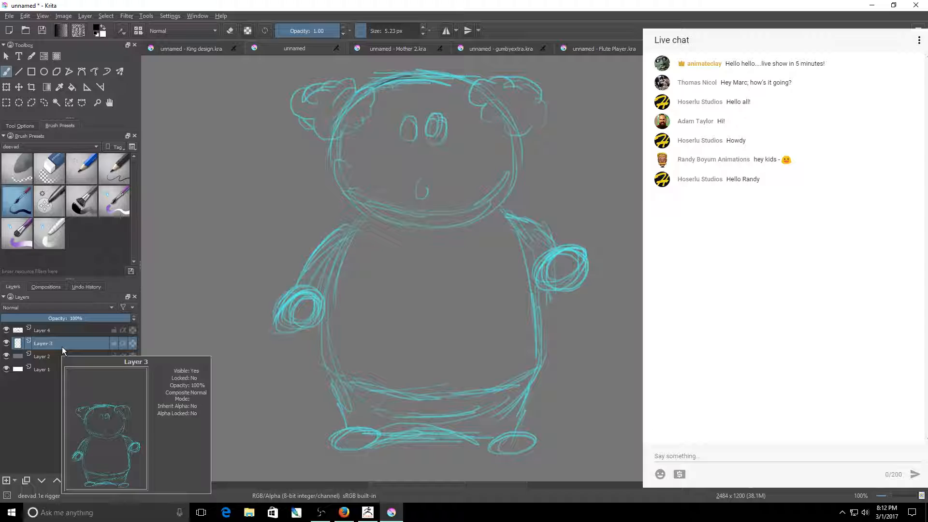
pyautogui.rightClick(61, 346)
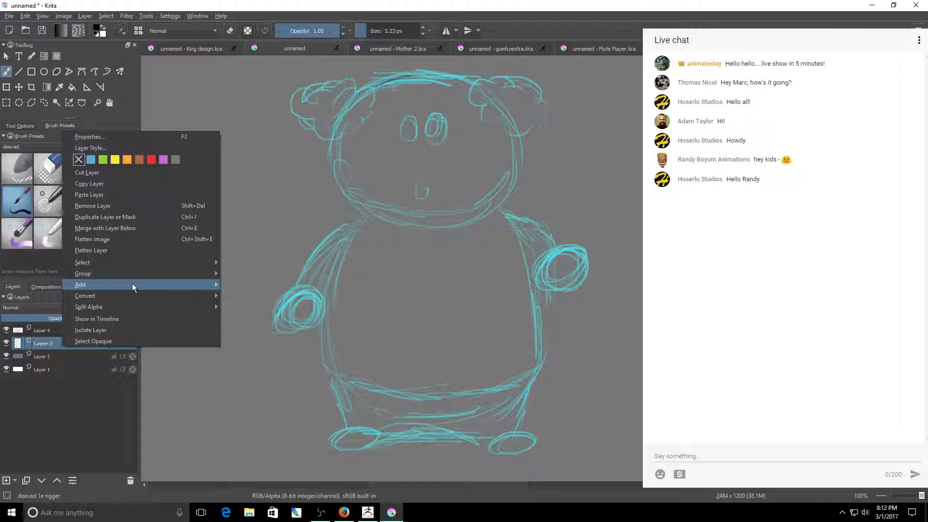
pyautogui.moveTo(134, 292)
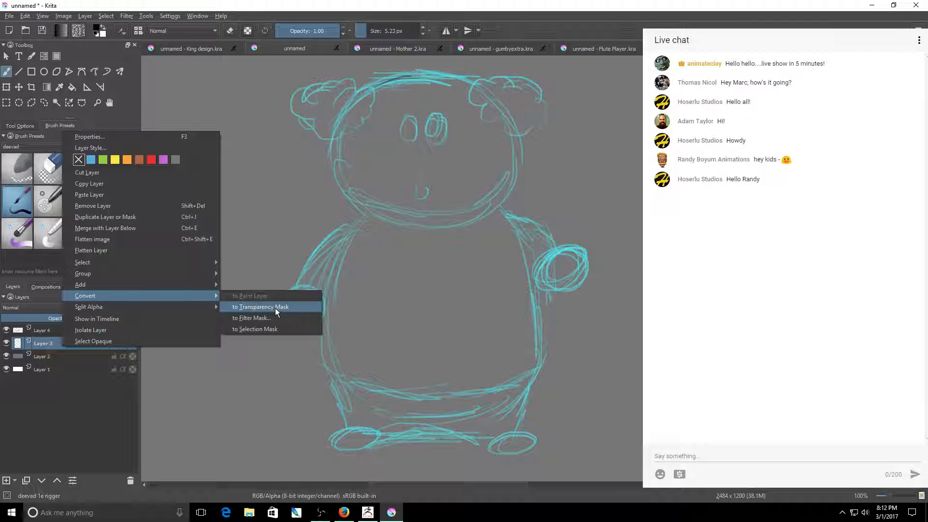
pyautogui.click(274, 307)
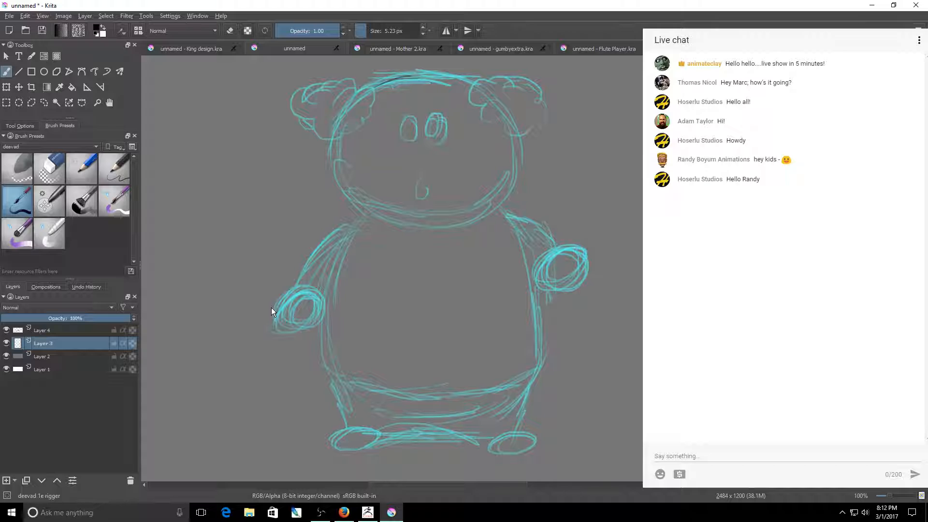
# Undo the transparency mask conversion and ink the round head outline in black on Layer 4.
pyautogui.hotkey('ctrl', 'z')
pyautogui.click(76, 331)
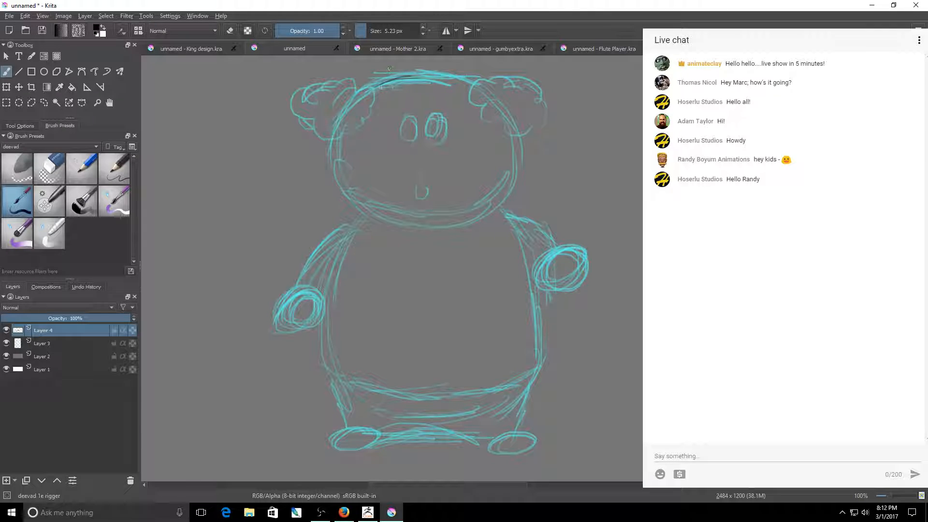
pyautogui.moveTo(396, 78); pyautogui.dragTo(462, 83)
pyautogui.moveTo(342, 117)
pyautogui.mouseDown()
pyautogui.moveTo(333, 155)
pyautogui.moveTo(367, 217)
pyautogui.moveTo(418, 230)
pyautogui.moveTo(465, 225)
pyautogui.moveTo(503, 201)
pyautogui.mouseUp()
pyautogui.moveTo(446, 225); pyautogui.dragTo(479, 218)
pyautogui.moveTo(510, 186)
pyautogui.mouseDown()
pyautogui.moveTo(495, 208)
pyautogui.moveTo(390, 231)
pyautogui.mouseUp()
pyautogui.moveTo(456, 224); pyautogui.dragTo(429, 227)
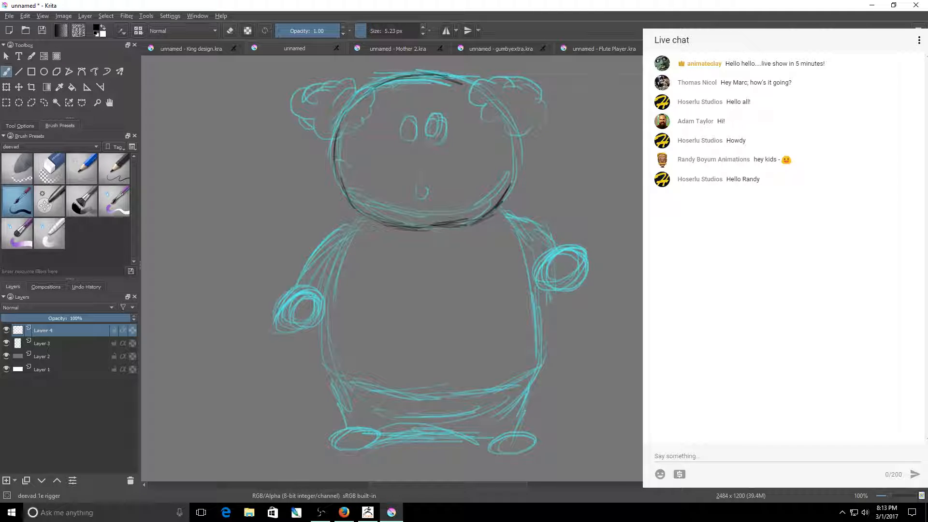
pyautogui.moveTo(463, 83)
pyautogui.mouseDown()
pyautogui.moveTo(495, 103)
pyautogui.moveTo(519, 156)
pyautogui.mouseUp()
# Ink two filled oval eyes and a short straight mouth, and reinforce the chin line.
pyautogui.moveTo(411, 116); pyautogui.dragTo(409, 122)
pyautogui.moveTo(435, 118); pyautogui.dragTo(433, 119)
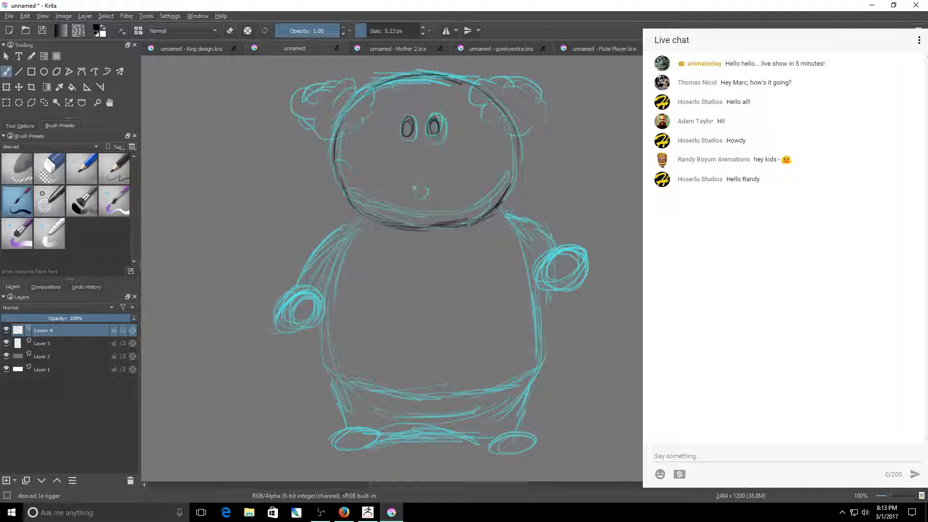
pyautogui.moveTo(412, 193)
pyautogui.mouseDown()
pyautogui.moveTo(439, 189)
pyautogui.moveTo(432, 196)
pyautogui.mouseUp()
pyautogui.moveTo(408, 121)
pyautogui.mouseDown()
pyautogui.moveTo(408, 134)
pyautogui.moveTo(411, 124)
pyautogui.moveTo(409, 133)
pyautogui.moveTo(433, 132)
pyautogui.mouseUp()
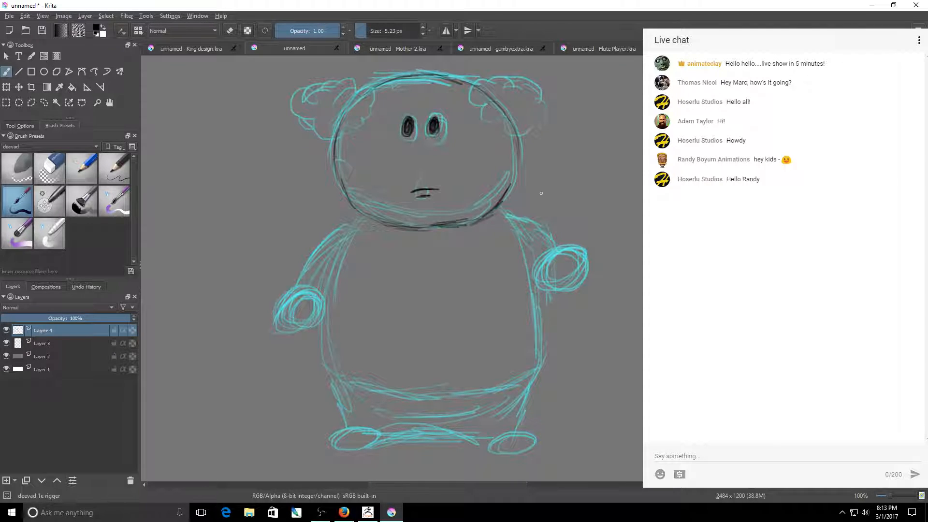
pyautogui.moveTo(403, 228); pyautogui.dragTo(467, 221)
pyautogui.moveTo(353, 92)
pyautogui.mouseDown()
pyautogui.moveTo(369, 113)
pyautogui.moveTo(294, 127)
pyautogui.mouseUp()
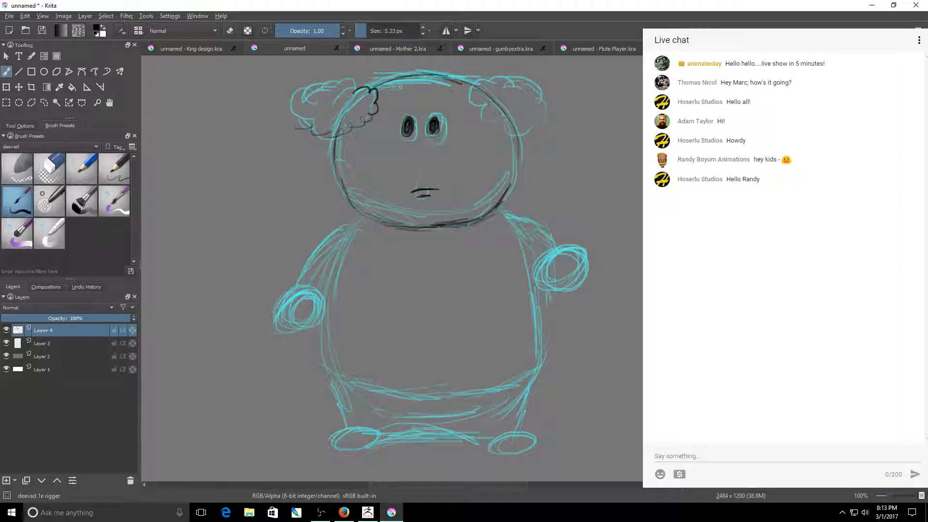
pyautogui.hotkey('ctrl', 'z')
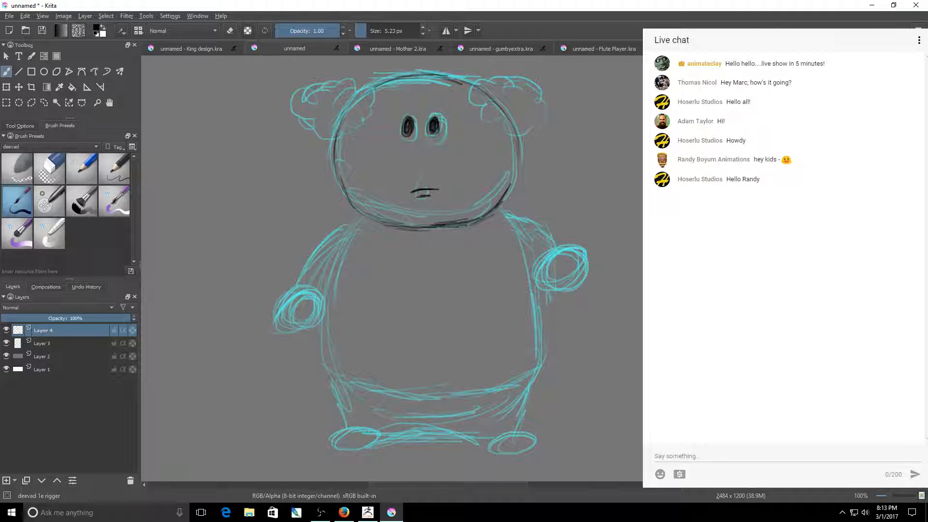
pyautogui.hotkey('alt', 'Tab')
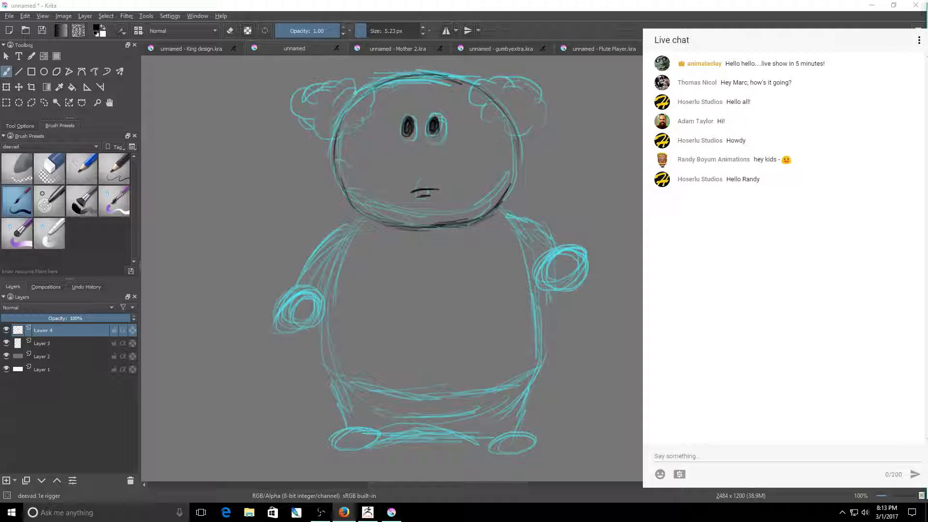
pyautogui.moveTo(358, 91); pyautogui.dragTo(371, 101)
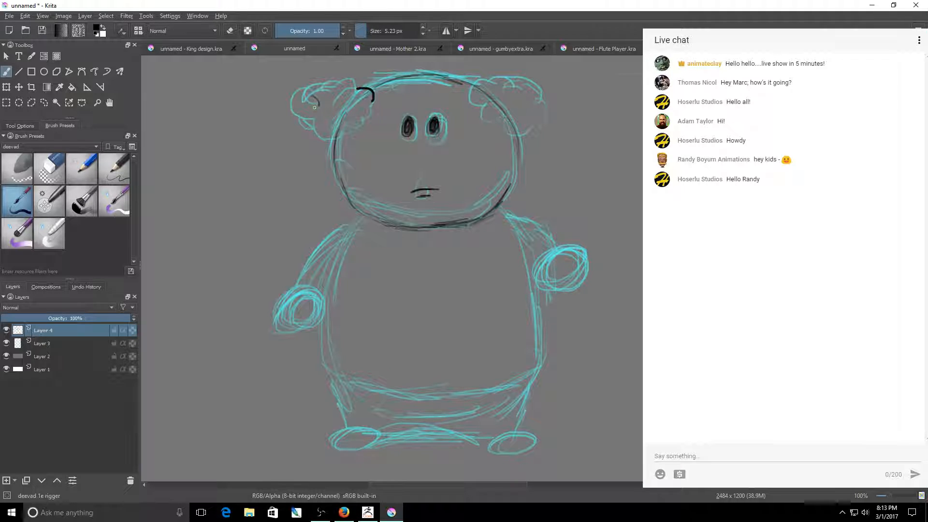
pyautogui.hotkey('ctrl', 'z')
# Draw curly hair tufts on both sides of the head with the 8 px deevad 1d pencil.
pyautogui.click(115, 168)
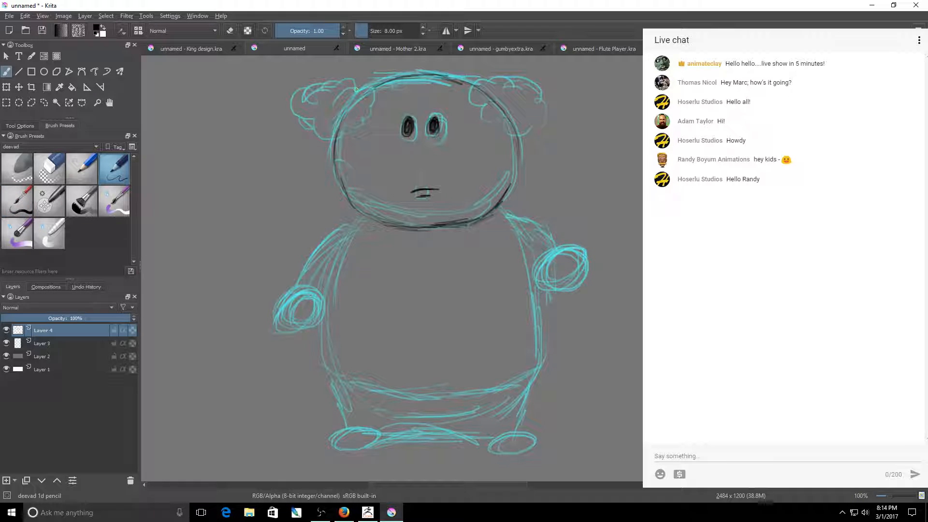
pyautogui.moveTo(364, 90)
pyautogui.mouseDown()
pyautogui.moveTo(360, 118)
pyautogui.moveTo(350, 125)
pyautogui.moveTo(311, 114)
pyautogui.moveTo(317, 88)
pyautogui.moveTo(309, 105)
pyautogui.moveTo(331, 86)
pyautogui.moveTo(357, 95)
pyautogui.mouseUp()
pyautogui.moveTo(477, 92)
pyautogui.mouseDown()
pyautogui.moveTo(488, 79)
pyautogui.moveTo(543, 115)
pyautogui.moveTo(524, 133)
pyautogui.moveTo(476, 86)
pyautogui.mouseUp()
pyautogui.moveTo(374, 87)
pyautogui.mouseDown()
pyautogui.moveTo(400, 78)
pyautogui.moveTo(441, 88)
pyautogui.mouseUp()
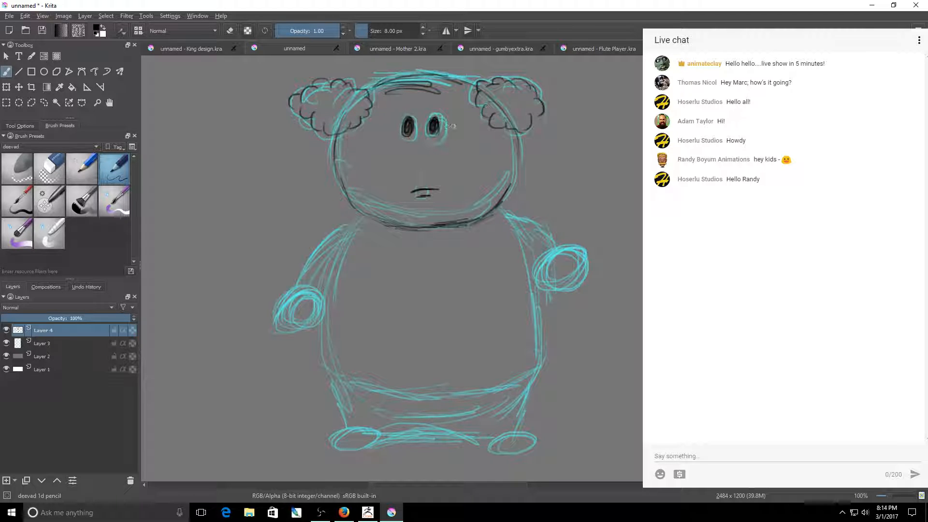
pyautogui.hotkey('ctrl', 'z')
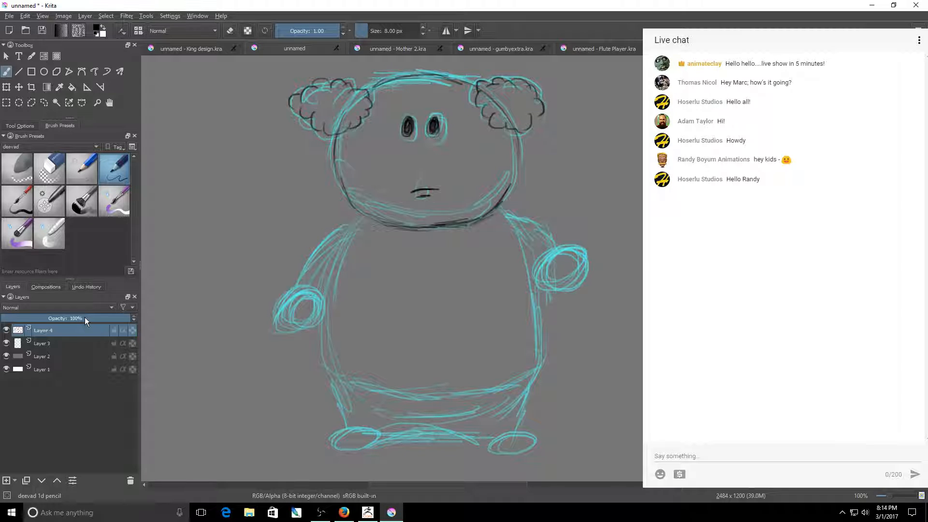
# Hide the cyan sketch on Layer 3 and reinforce the sides and lower jaw of the head.
pyautogui.click(6, 343)
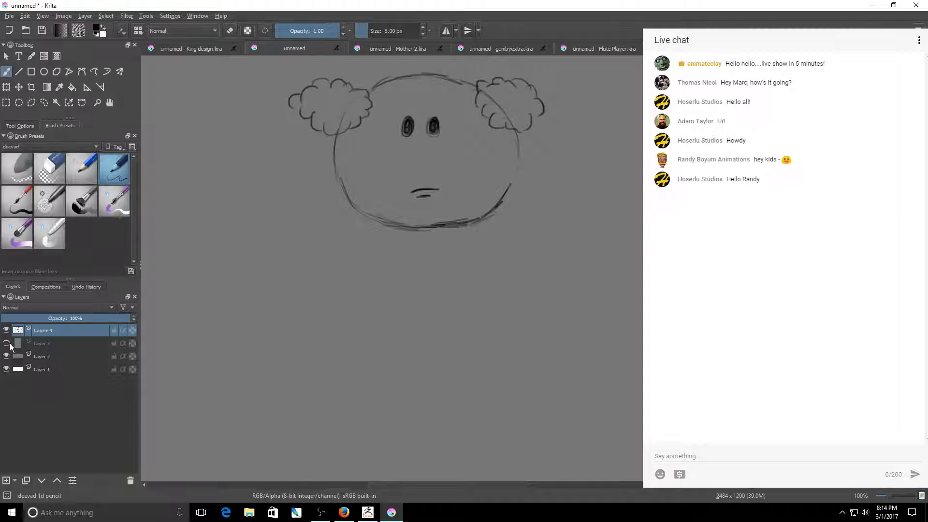
pyautogui.moveTo(518, 147); pyautogui.dragTo(506, 195)
pyautogui.moveTo(337, 140); pyautogui.dragTo(346, 189)
pyautogui.moveTo(337, 155); pyautogui.dragTo(414, 228)
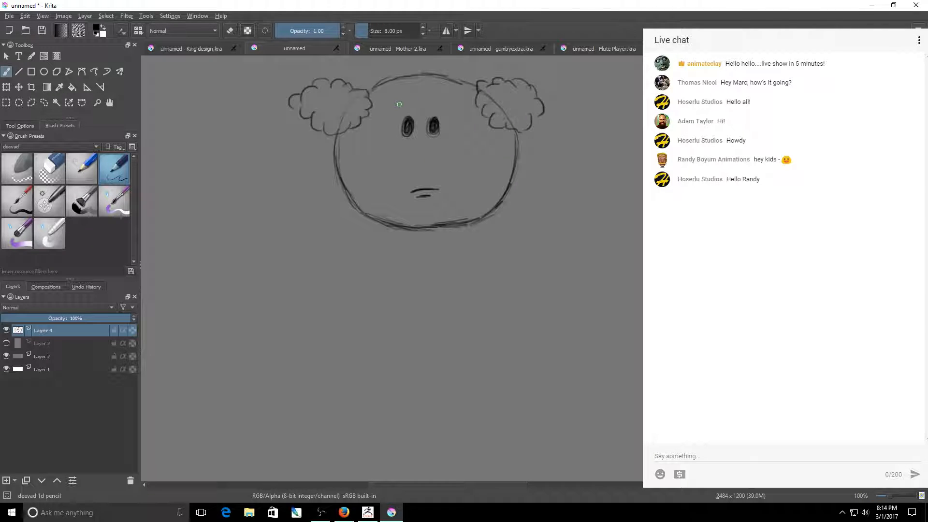
# Add short eyebrows and erase the head outline inside both hair tufts with the deevad 1b eraser large.
pyautogui.moveTo(430, 101)
pyautogui.mouseDown()
pyautogui.moveTo(443, 100)
pyautogui.moveTo(410, 99)
pyautogui.mouseUp()
pyautogui.press('e')
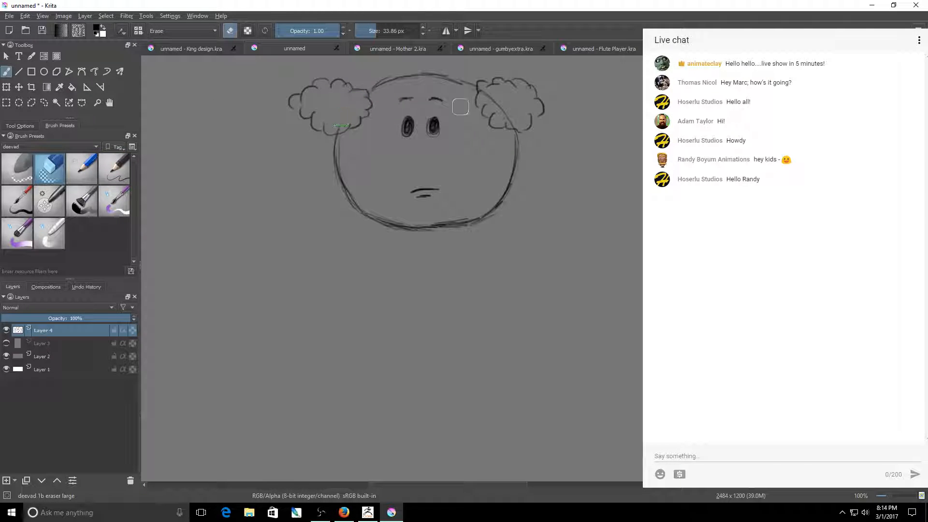
pyautogui.moveTo(511, 123); pyautogui.dragTo(493, 98)
pyautogui.click(114, 167)
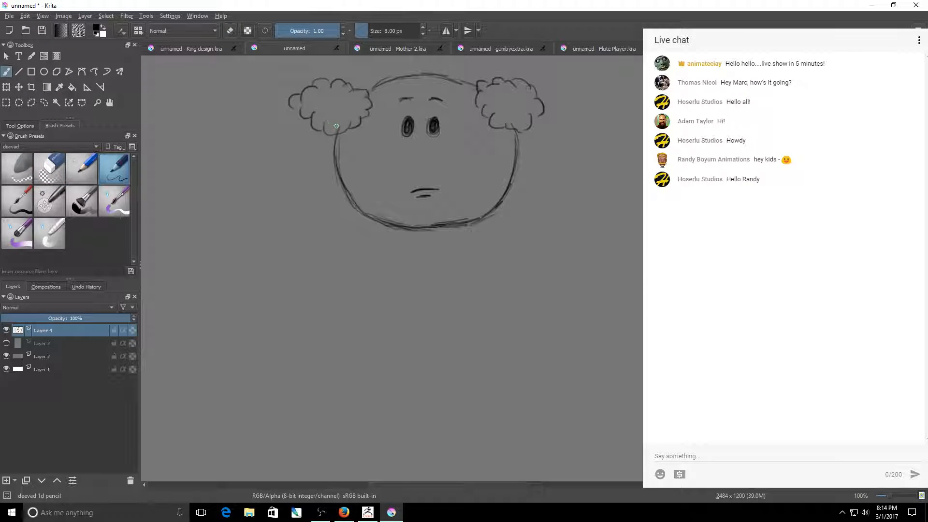
pyautogui.press('/')
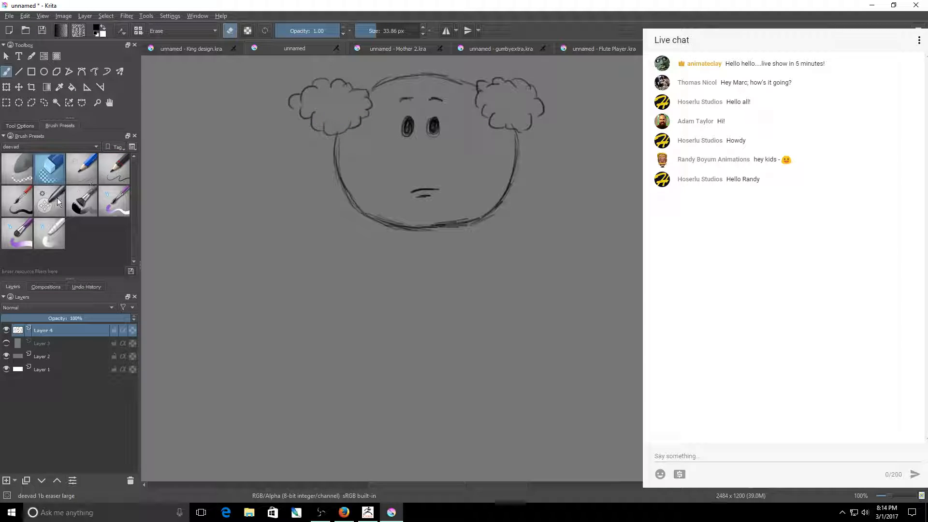
pyautogui.press('/')
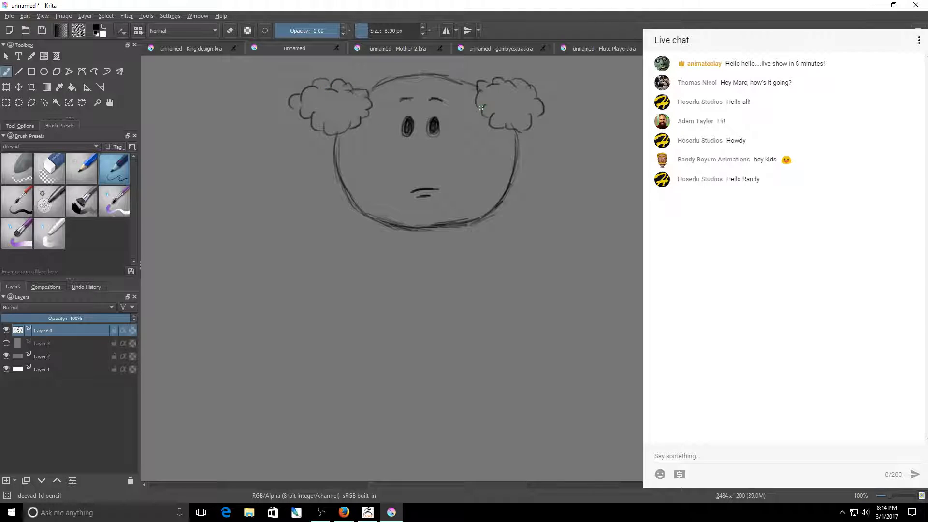
# Sketch thin combed-over hair strands across the top of the head with the 8 px pencil.
pyautogui.moveTo(386, 83); pyautogui.dragTo(430, 80)
pyautogui.moveTo(389, 81)
pyautogui.mouseDown()
pyautogui.moveTo(422, 77)
pyautogui.moveTo(438, 87)
pyautogui.mouseUp()
pyautogui.moveTo(389, 86)
pyautogui.mouseDown()
pyautogui.moveTo(434, 89)
pyautogui.moveTo(384, 90)
pyautogui.mouseUp()
# Redraw the lower jaw line and erase its stray strokes along the outer edge.
pyautogui.moveTo(346, 180)
pyautogui.mouseDown()
pyautogui.moveTo(368, 213)
pyautogui.moveTo(424, 233)
pyautogui.moveTo(402, 226)
pyautogui.moveTo(469, 214)
pyautogui.mouseUp()
pyautogui.press('/')
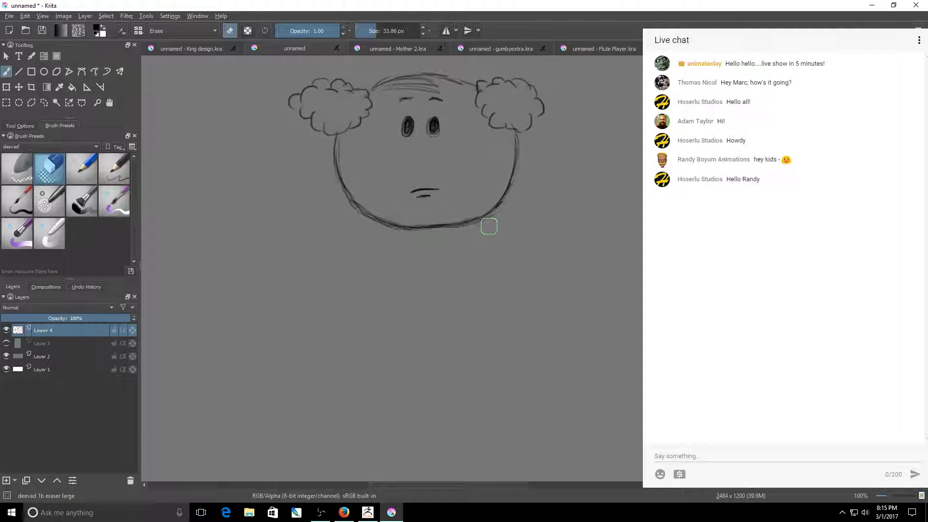
pyautogui.moveTo(473, 231); pyautogui.dragTo(504, 217)
pyautogui.press('/')
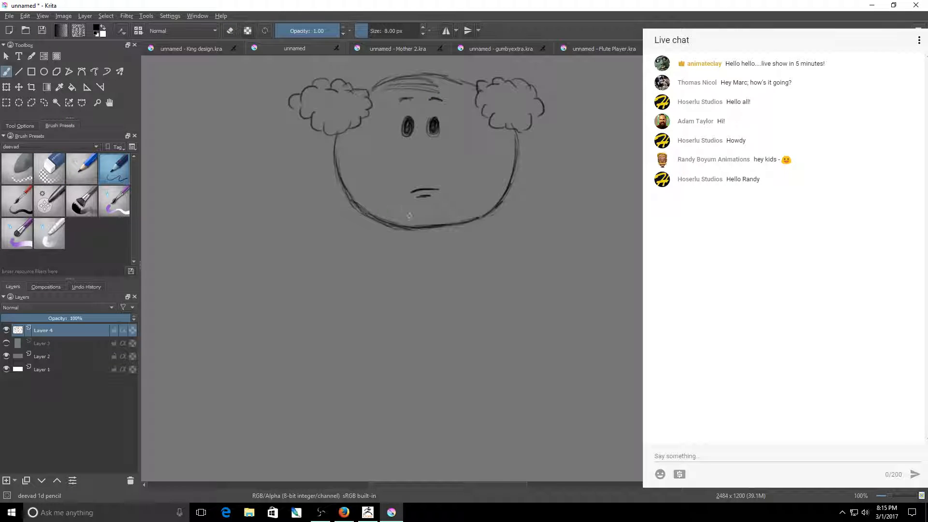
# Add under-eye lines, inner curls in the hair tufts and extra top hair strands with the pencil at 5.39 px.
pyautogui.moveTo(417, 212); pyautogui.dragTo(418, 212)
pyautogui.moveTo(426, 137); pyautogui.dragTo(452, 140)
pyautogui.moveTo(514, 99); pyautogui.dragTo(521, 116)
pyautogui.moveTo(447, 67)
pyautogui.mouseDown()
pyautogui.moveTo(400, 75)
pyautogui.moveTo(448, 71)
pyautogui.moveTo(454, 85)
pyautogui.mouseUp()
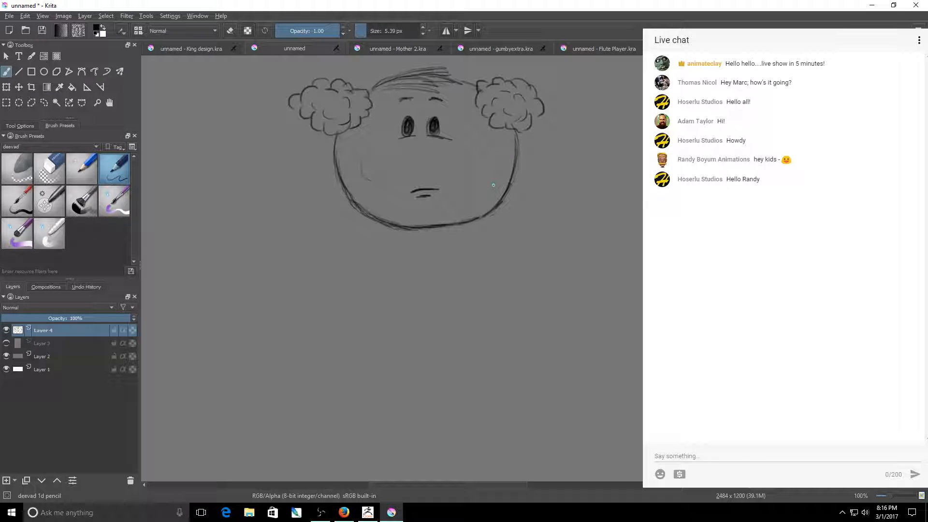
pyautogui.moveTo(500, 160); pyautogui.dragTo(481, 182)
# Show Layer 3 again and ink both sides of the body and the curved hem of the belly.
pyautogui.click(6, 343)
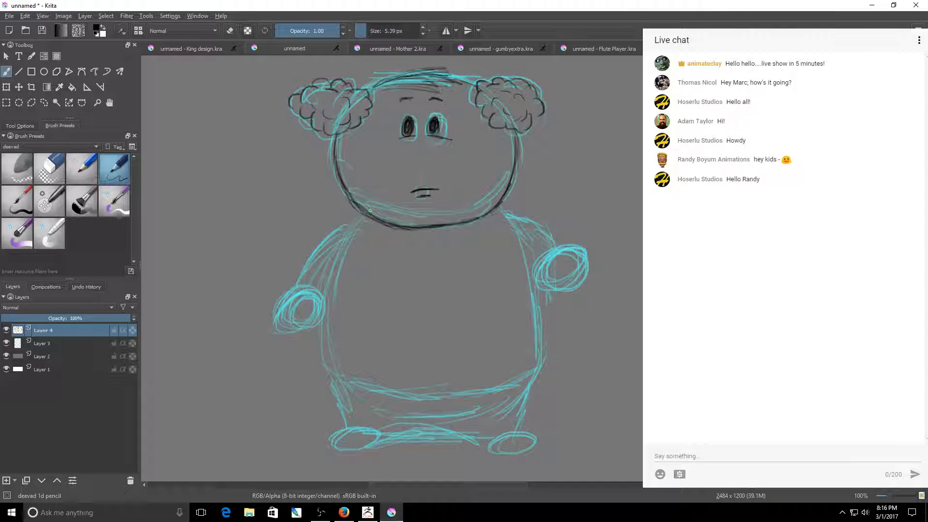
pyautogui.moveTo(364, 213)
pyautogui.mouseDown()
pyautogui.moveTo(332, 290)
pyautogui.moveTo(329, 333)
pyautogui.moveTo(379, 391)
pyautogui.moveTo(490, 390)
pyautogui.mouseUp()
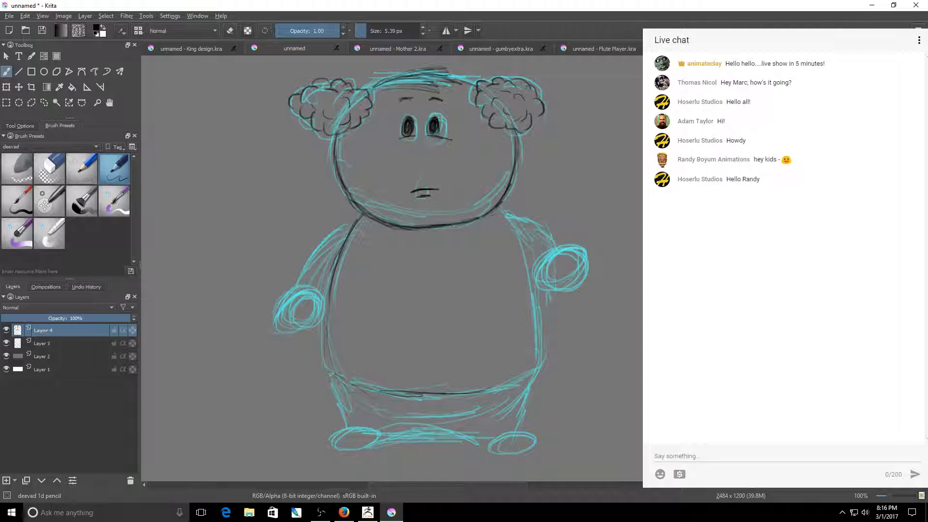
pyautogui.moveTo(331, 370)
pyautogui.mouseDown()
pyautogui.moveTo(407, 396)
pyautogui.moveTo(517, 371)
pyautogui.mouseUp()
pyautogui.moveTo(505, 215)
pyautogui.mouseDown()
pyautogui.moveTo(532, 329)
pyautogui.moveTo(533, 359)
pyautogui.moveTo(511, 380)
pyautogui.mouseUp()
# Ink the arched line between the feet and the outer edges of both short legs.
pyautogui.moveTo(394, 429); pyautogui.dragTo(459, 440)
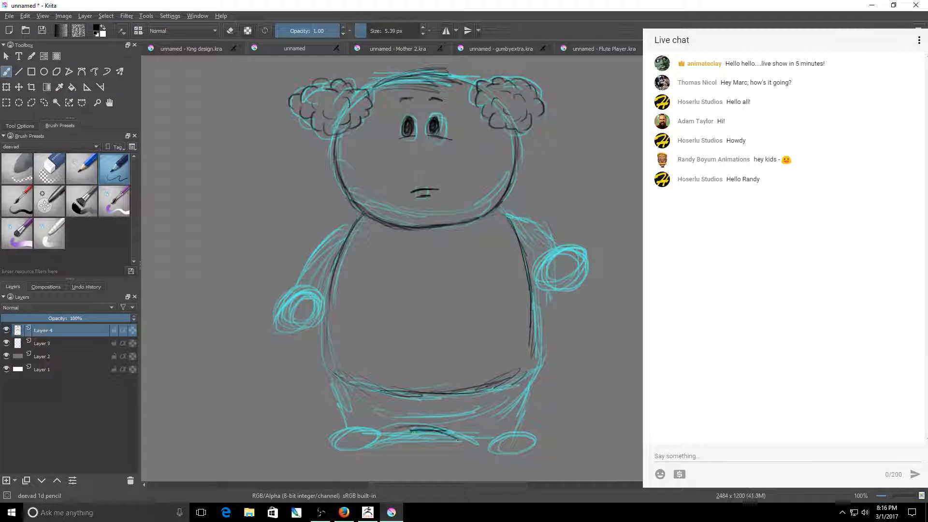
pyautogui.moveTo(394, 431); pyautogui.dragTo(460, 439)
pyautogui.moveTo(349, 427); pyautogui.dragTo(337, 377)
pyautogui.moveTo(528, 379)
pyautogui.mouseDown()
pyautogui.moveTo(516, 430)
pyautogui.moveTo(537, 430)
pyautogui.mouseUp()
# Draw rounded shoes with flat soles over both sketched feet.
pyautogui.moveTo(488, 449); pyautogui.dragTo(540, 437)
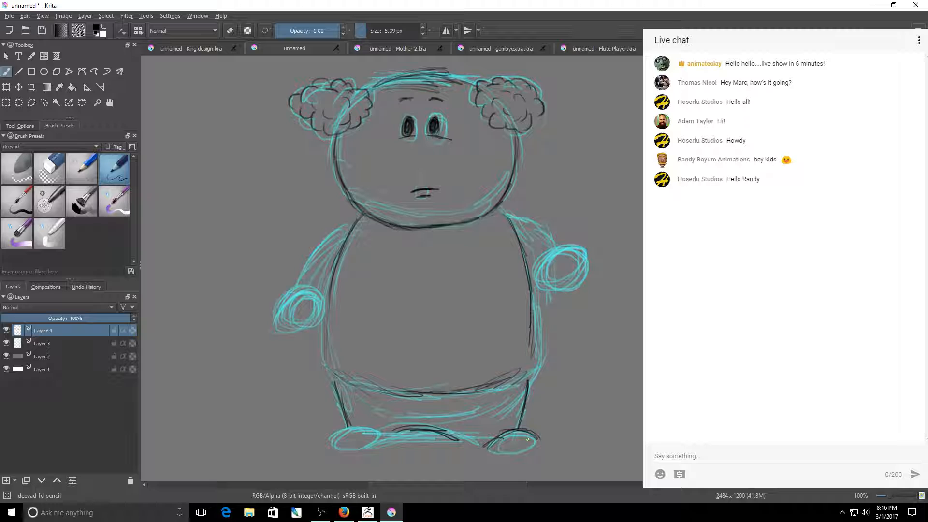
pyautogui.moveTo(487, 455); pyautogui.dragTo(541, 440)
pyautogui.moveTo(324, 444)
pyautogui.mouseDown()
pyautogui.moveTo(381, 438)
pyautogui.moveTo(382, 449)
pyautogui.moveTo(319, 449)
pyautogui.moveTo(369, 459)
pyautogui.moveTo(357, 452)
pyautogui.mouseUp()
pyautogui.moveTo(321, 466); pyautogui.dragTo(361, 465)
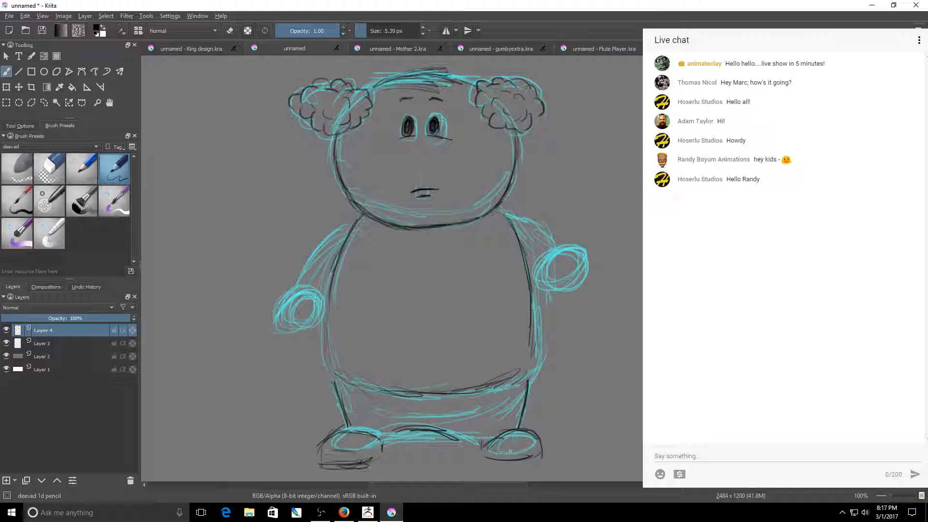
pyautogui.moveTo(487, 461); pyautogui.dragTo(516, 467)
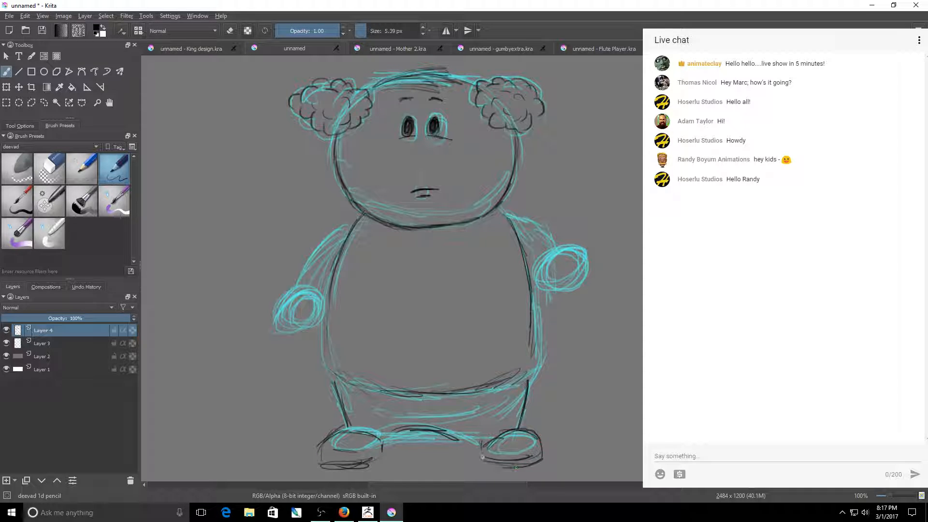
pyautogui.moveTo(330, 463); pyautogui.dragTo(342, 461)
# Ink both round hands, redrawing the raised one over its sketch, and outline the raised arm.
pyautogui.moveTo(302, 296)
pyautogui.mouseDown()
pyautogui.moveTo(310, 331)
pyautogui.moveTo(294, 298)
pyautogui.mouseUp()
pyautogui.moveTo(575, 256); pyautogui.dragTo(551, 259)
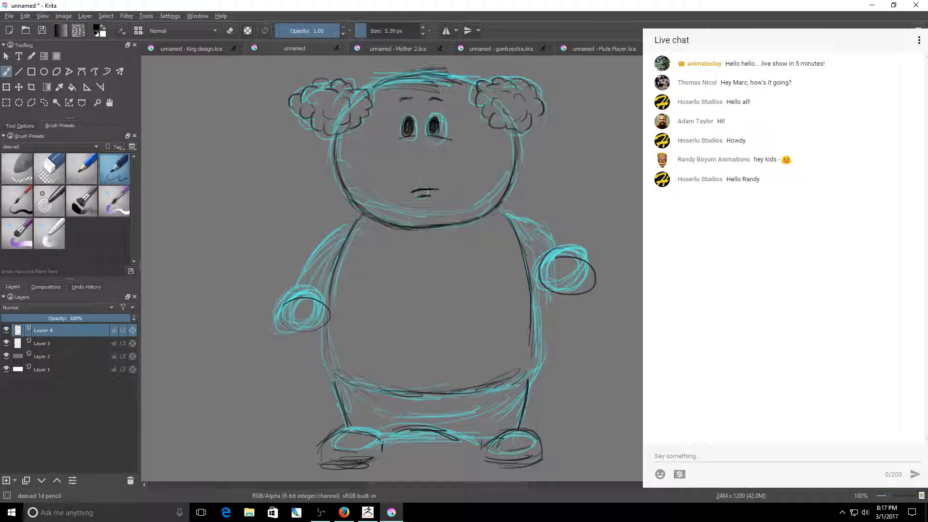
pyautogui.hotkey('ctrl', 'z')
pyautogui.moveTo(555, 284)
pyautogui.mouseDown()
pyautogui.moveTo(563, 278)
pyautogui.moveTo(512, 221)
pyautogui.mouseUp()
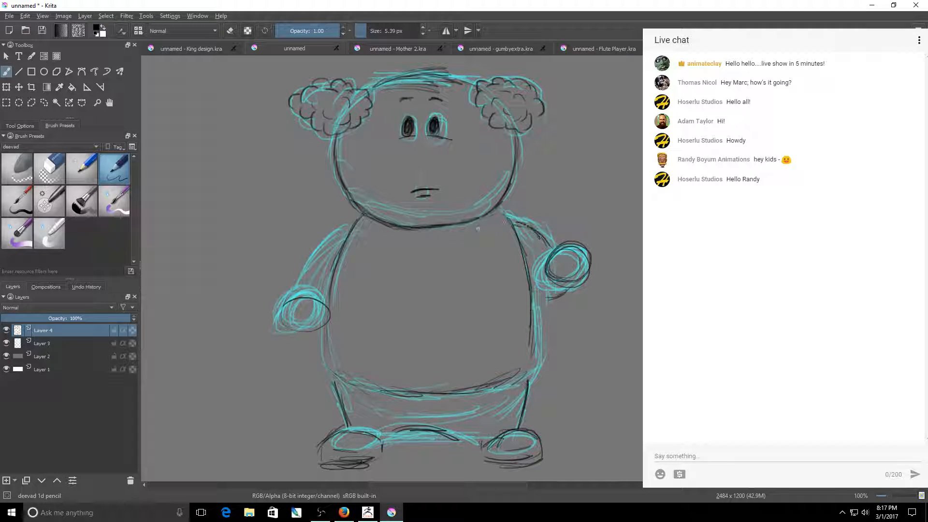
# Outline the lowered arm and extend the body side beneath its hand to the hem.
pyautogui.moveTo(348, 226)
pyautogui.mouseDown()
pyautogui.moveTo(299, 272)
pyautogui.moveTo(283, 326)
pyautogui.moveTo(308, 330)
pyautogui.mouseUp()
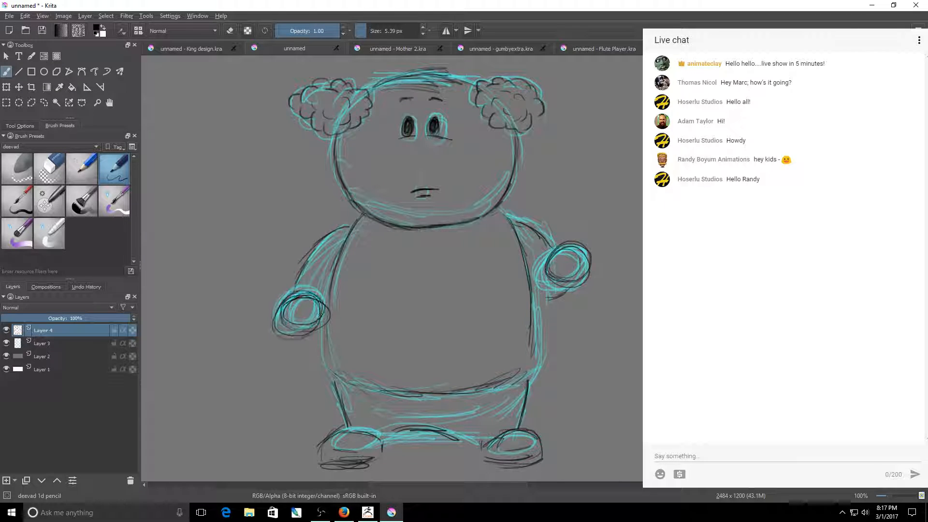
pyautogui.hotkey('ctrl', 'z')
pyautogui.moveTo(307, 296)
pyautogui.mouseDown()
pyautogui.moveTo(284, 324)
pyautogui.moveTo(311, 330)
pyautogui.mouseUp()
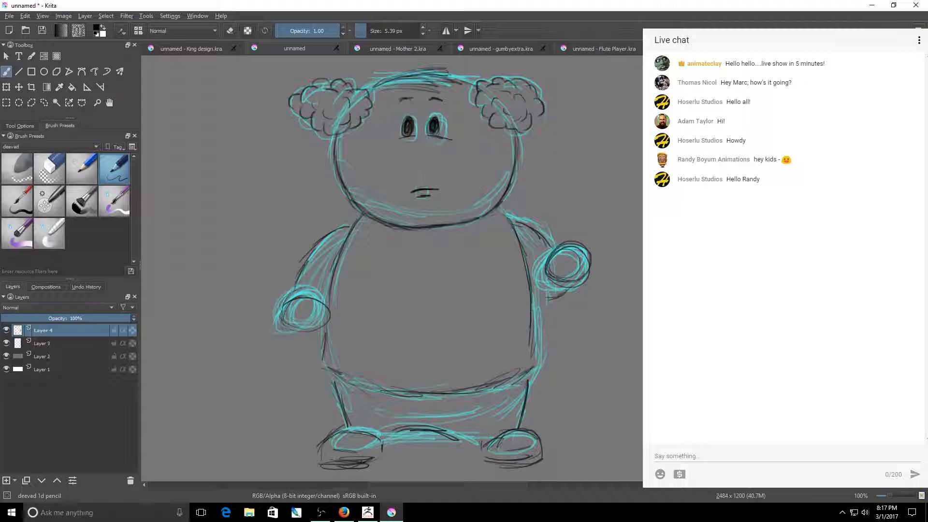
# Switch to Firefox and examine the middle ages image results for period clothing references.
pyautogui.hotkey('alt', 'Tab')
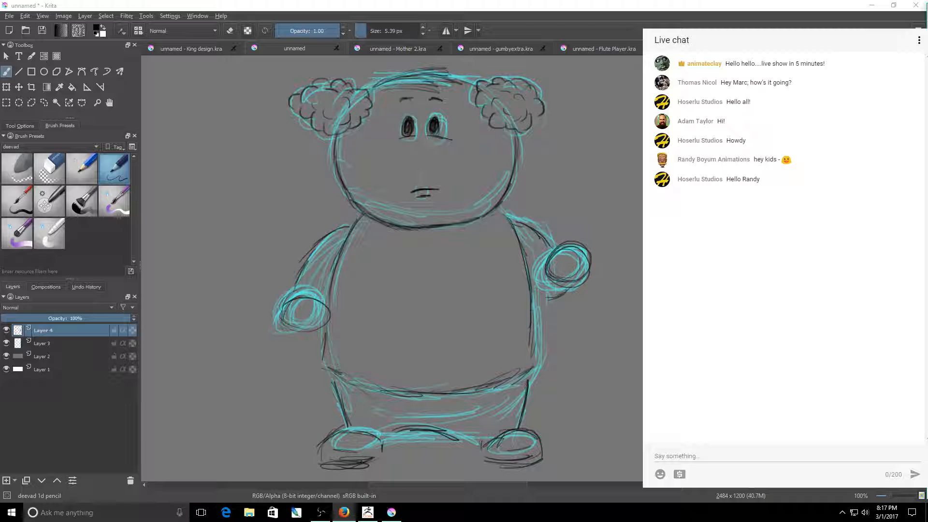
pyautogui.moveTo(927, 15); pyautogui.dragTo(510, 20)
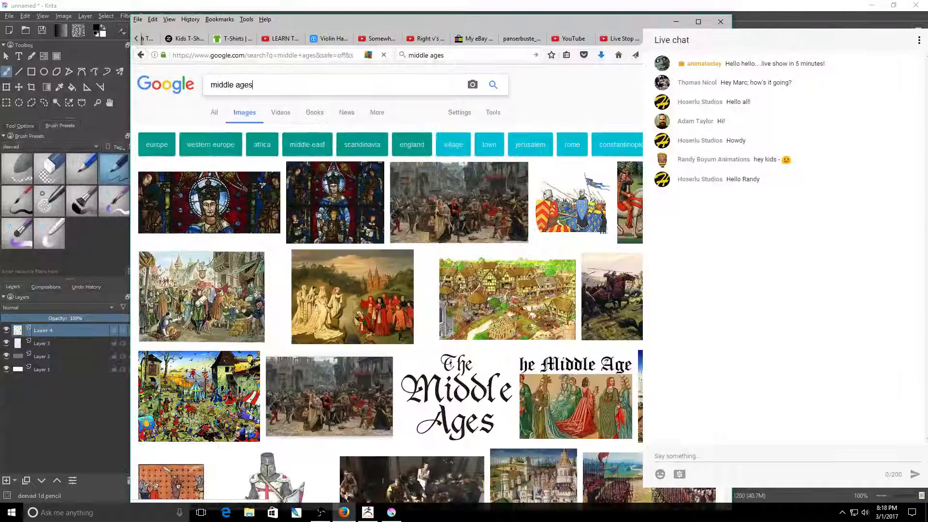
pyautogui.scroll(-3, 386, 285)
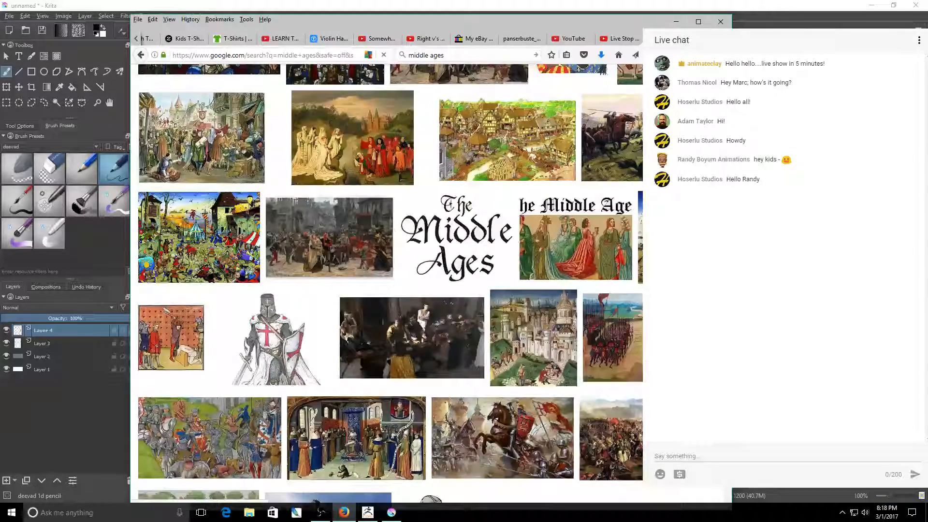
pyautogui.scroll(-3, 387, 227)
pyautogui.scroll(-1, 387, 283)
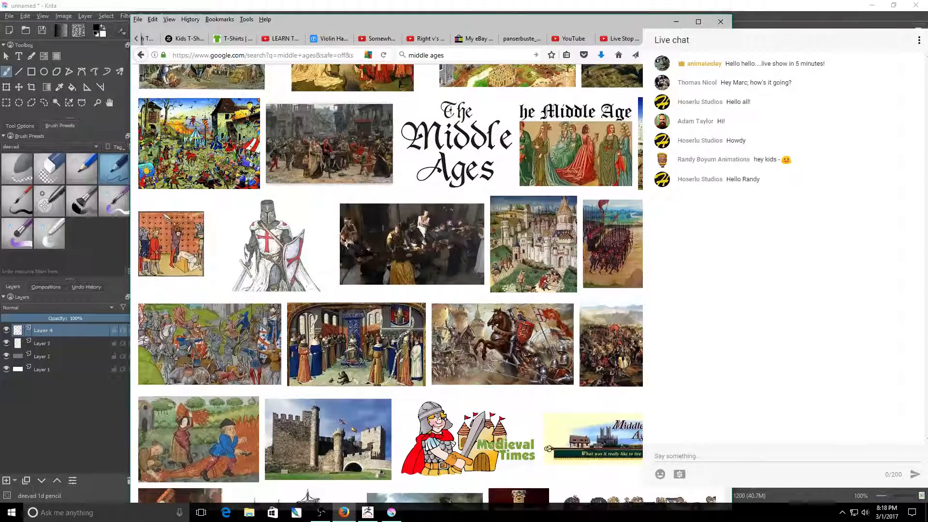
pyautogui.scroll(-4, 391, 283)
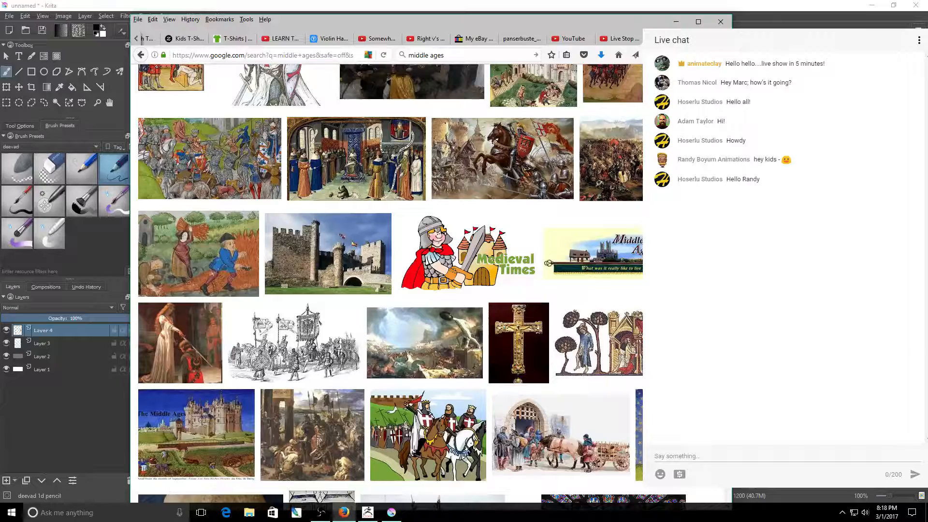
pyautogui.scroll(-5, 391, 283)
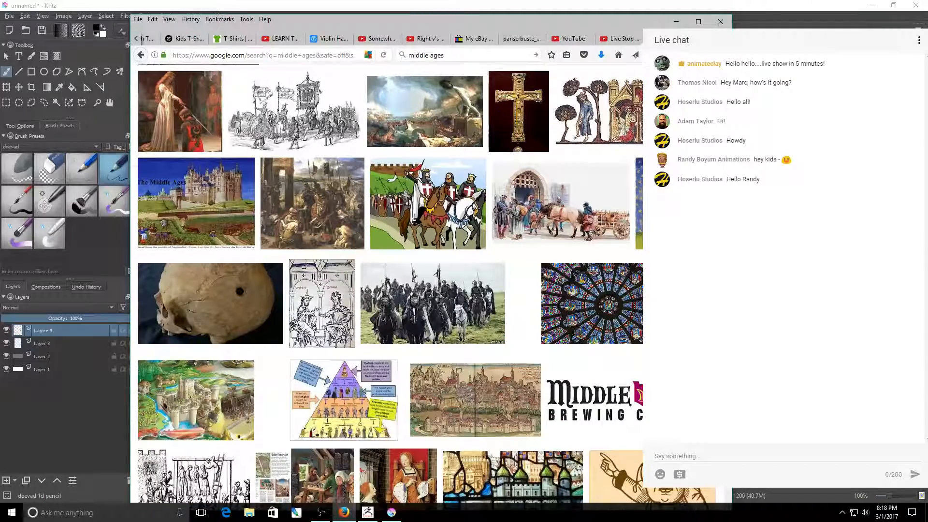
pyautogui.scroll(-2, 391, 283)
pyautogui.scroll(-3, 390, 283)
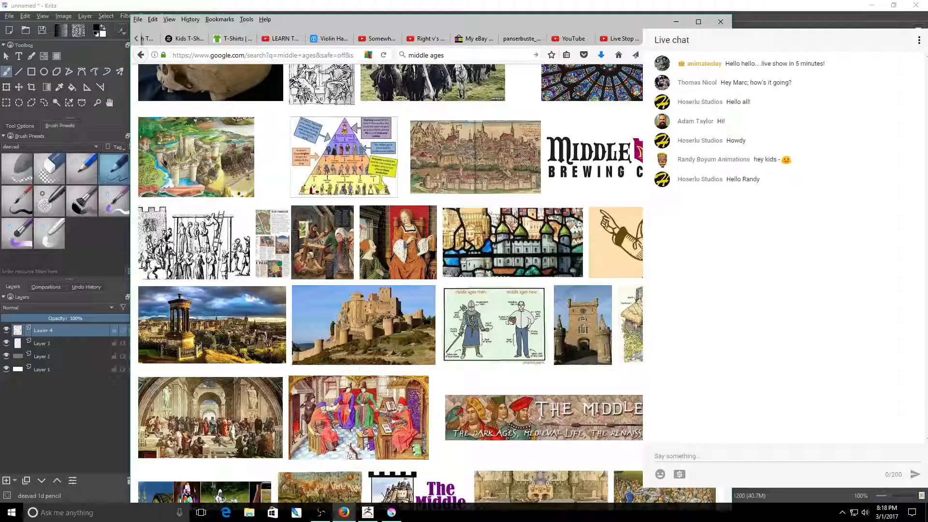
pyautogui.scroll(-3, 390, 283)
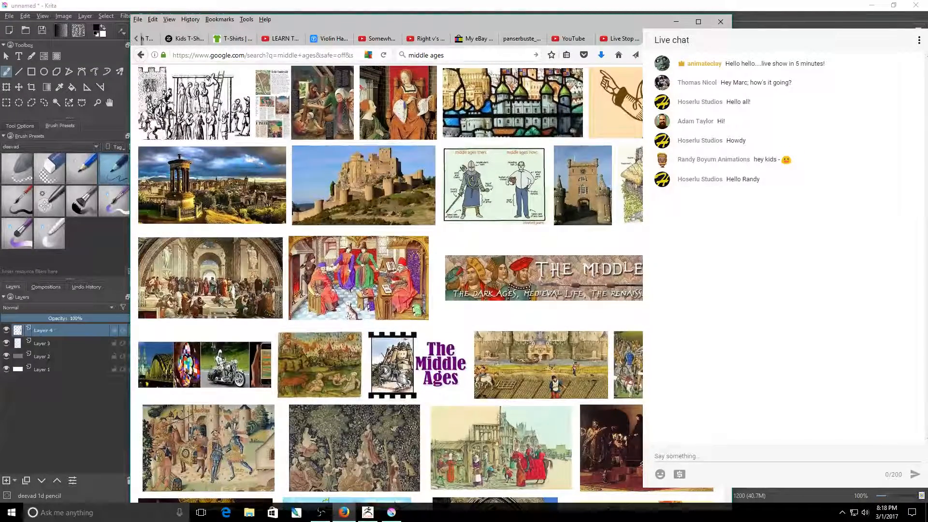
pyautogui.scroll(-5, 391, 284)
pyautogui.scroll(-5, 391, 283)
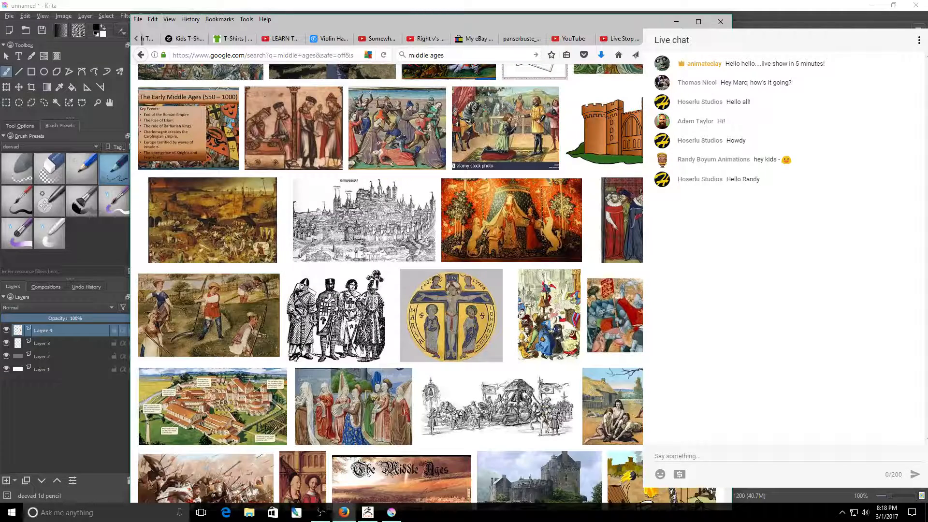
# View the painting of medieval field workers at full size to study their clothing and hats, and return to Krita.
pyautogui.click(224, 291)
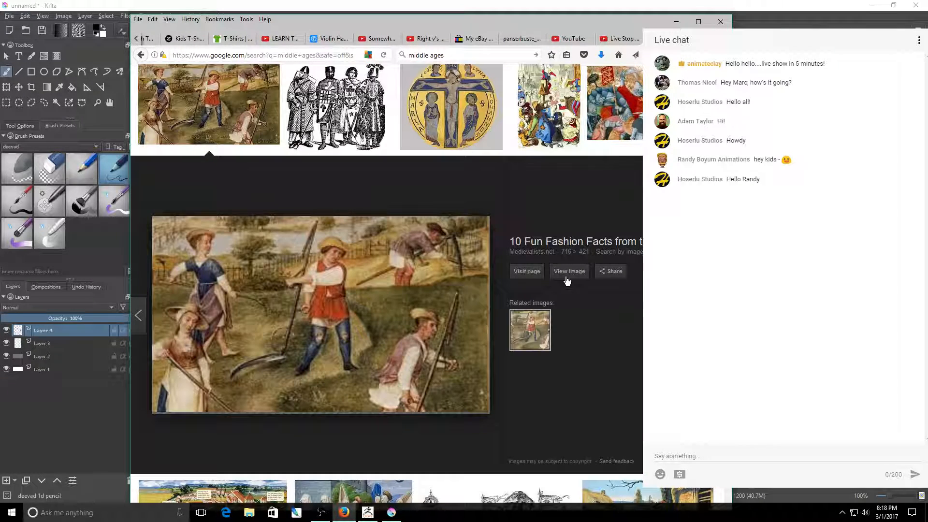
pyautogui.click(567, 271)
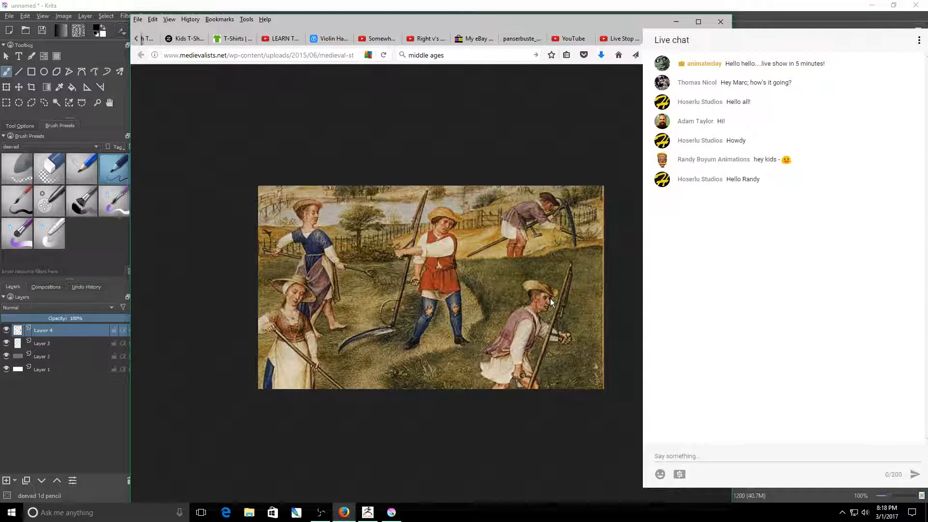
pyautogui.hotkey('alt', 'Tab')
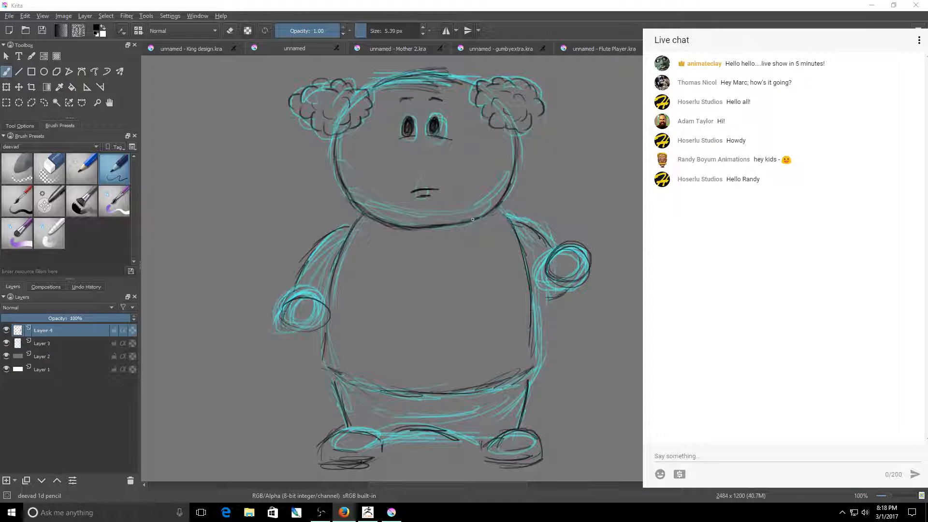
# Erase the black curly hair from both sides of the head and the black lines across its crown.
pyautogui.press('e')
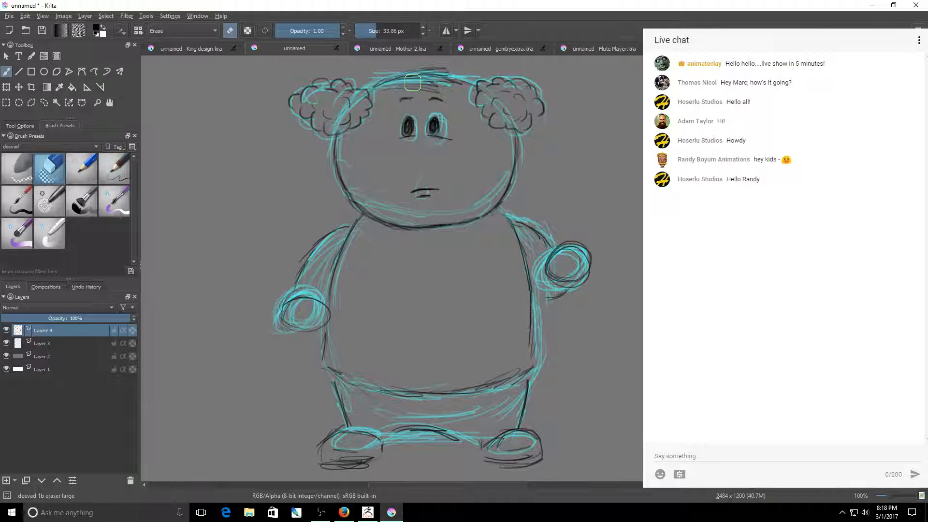
pyautogui.moveTo(358, 85)
pyautogui.mouseDown()
pyautogui.moveTo(299, 114)
pyautogui.moveTo(357, 111)
pyautogui.moveTo(337, 123)
pyautogui.moveTo(382, 90)
pyautogui.mouseUp()
pyautogui.moveTo(319, 130); pyautogui.dragTo(310, 106)
pyautogui.moveTo(388, 82)
pyautogui.mouseDown()
pyautogui.moveTo(436, 72)
pyautogui.moveTo(491, 81)
pyautogui.moveTo(534, 121)
pyautogui.moveTo(537, 101)
pyautogui.moveTo(521, 87)
pyautogui.mouseUp()
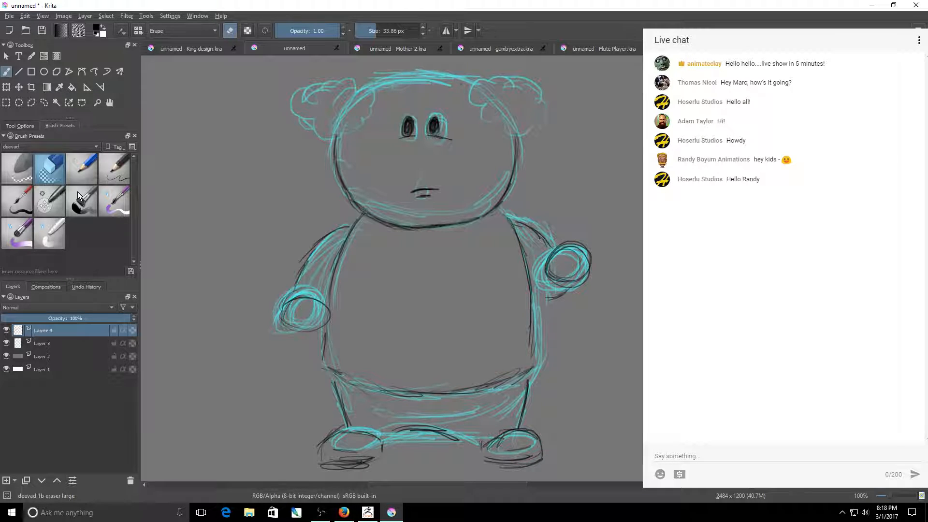
# Draw sleeve seams at both shoulders with the pencil brush, where the arms meet the body.
pyautogui.click(115, 170)
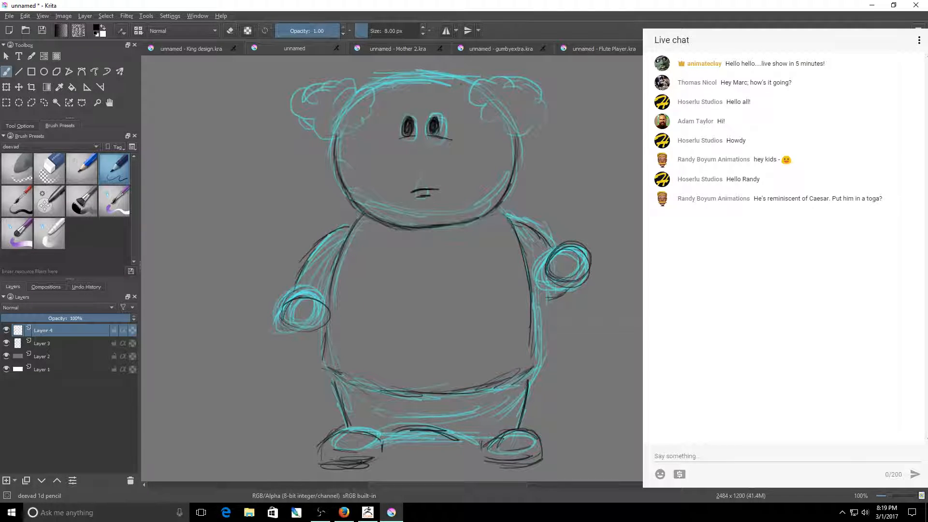
pyautogui.moveTo(330, 234); pyautogui.dragTo(326, 292)
pyautogui.moveTo(520, 221); pyautogui.dragTo(527, 248)
# Draw a lower garment hem with a central split beneath the belly, plus its side edges, and darken the arch between the feet.
pyautogui.moveTo(335, 405); pyautogui.dragTo(374, 401)
pyautogui.moveTo(349, 403)
pyautogui.mouseDown()
pyautogui.moveTo(398, 419)
pyautogui.moveTo(432, 411)
pyautogui.moveTo(404, 423)
pyautogui.mouseUp()
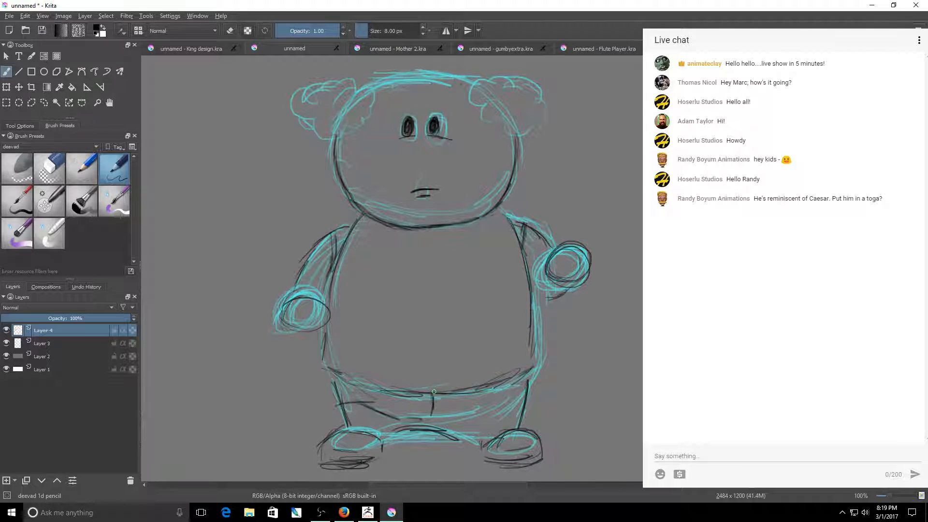
pyautogui.moveTo(436, 396); pyautogui.dragTo(437, 417)
pyautogui.moveTo(334, 377)
pyautogui.mouseDown()
pyautogui.moveTo(422, 400)
pyautogui.moveTo(473, 393)
pyautogui.moveTo(437, 415)
pyautogui.moveTo(432, 408)
pyautogui.moveTo(508, 404)
pyautogui.mouseUp()
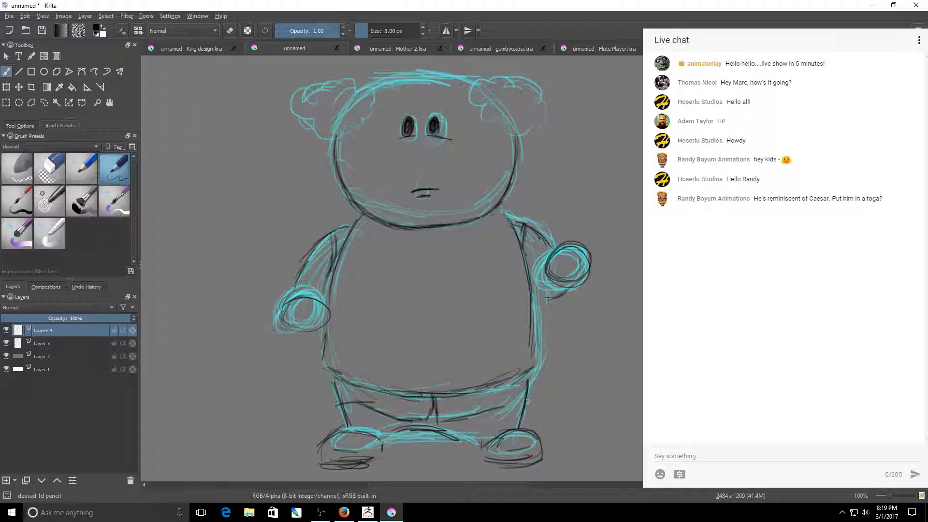
pyautogui.moveTo(532, 372); pyautogui.dragTo(518, 403)
pyautogui.moveTo(331, 382); pyautogui.dragTo(335, 406)
pyautogui.moveTo(472, 444); pyautogui.dragTo(434, 434)
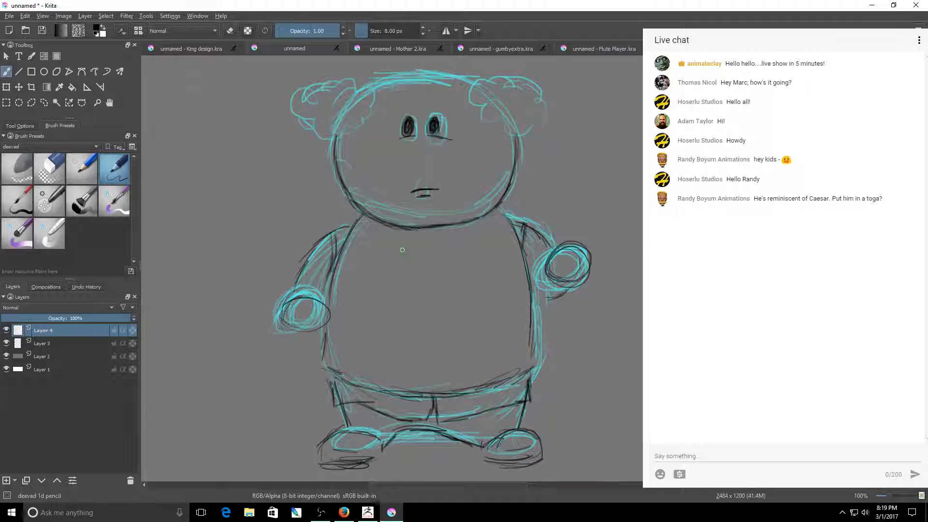
# Draw a long curved panel down the torso's front, collar strokes beneath the chin, and two round buttons beside the panel.
pyautogui.moveTo(413, 232); pyautogui.dragTo(417, 375)
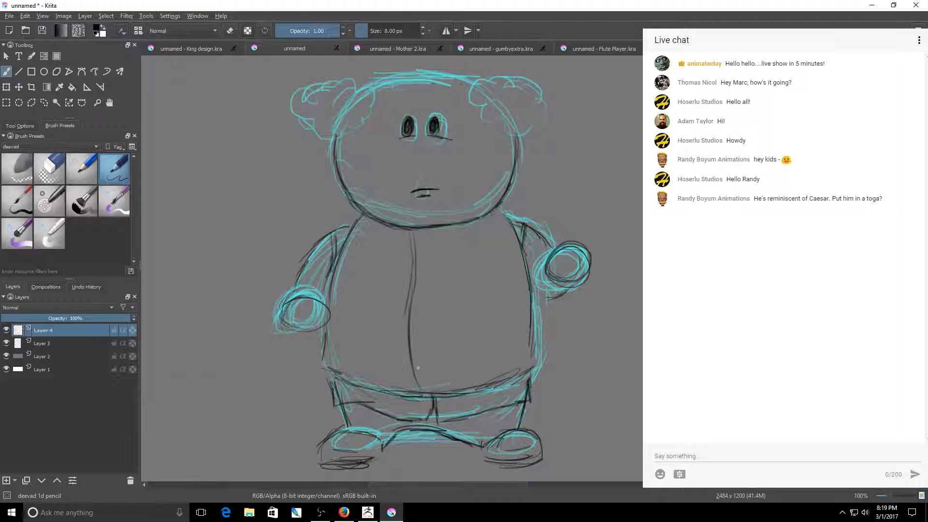
pyautogui.moveTo(446, 234)
pyautogui.mouseDown()
pyautogui.moveTo(454, 341)
pyautogui.moveTo(441, 399)
pyautogui.mouseUp()
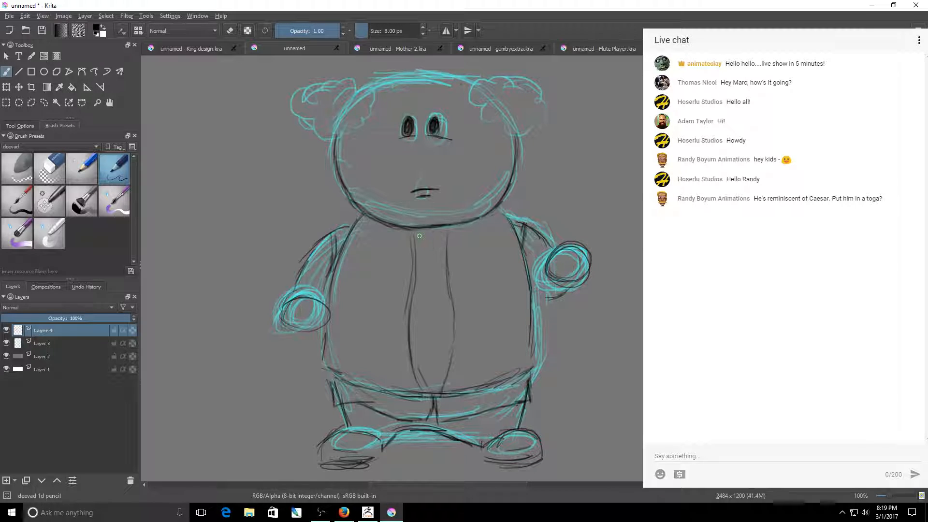
pyautogui.moveTo(370, 226)
pyautogui.mouseDown()
pyautogui.moveTo(406, 237)
pyautogui.moveTo(495, 217)
pyautogui.mouseUp()
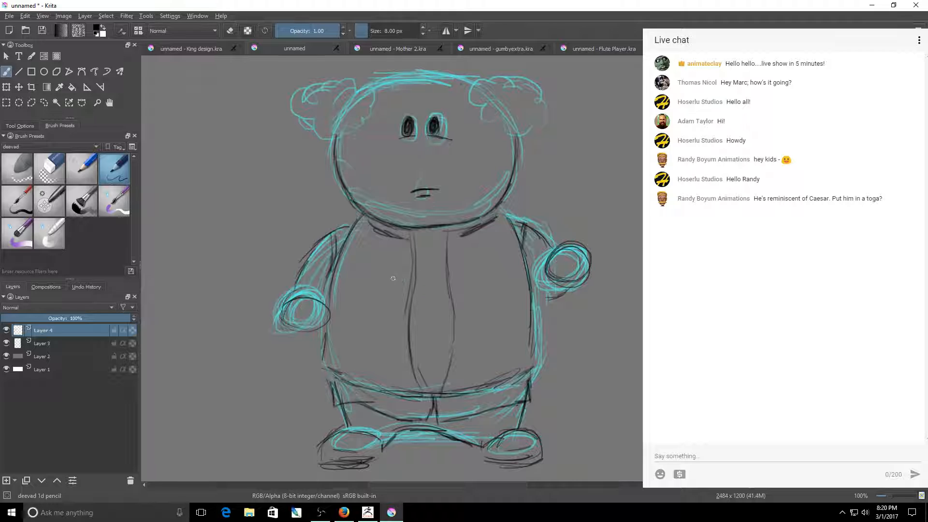
pyautogui.moveTo(393, 273)
pyautogui.mouseDown()
pyautogui.moveTo(400, 284)
pyautogui.moveTo(395, 273)
pyautogui.mouseUp()
pyautogui.moveTo(391, 339); pyautogui.dragTo(392, 349)
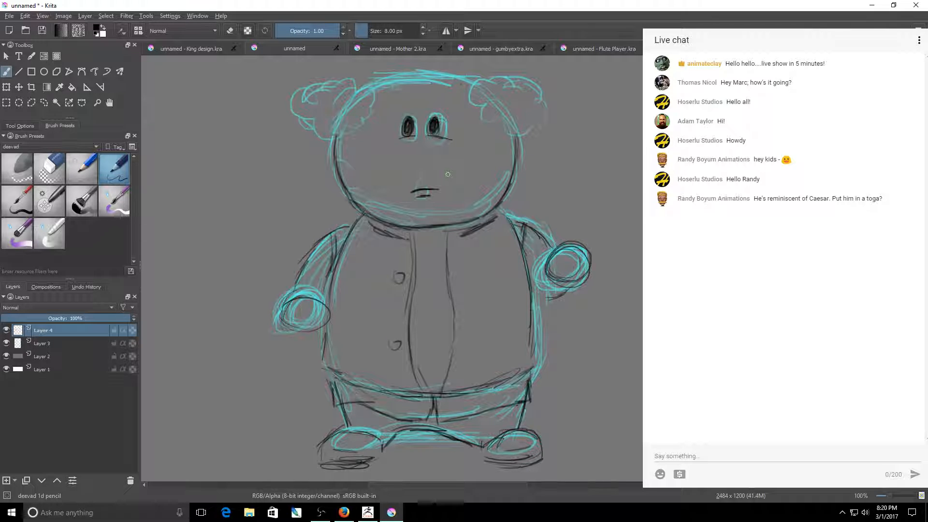
# Draw a hat with a wide upturned brim and domed crown on the head, and re-ink the head's upper sides.
pyautogui.scroll(2, 460, 98)
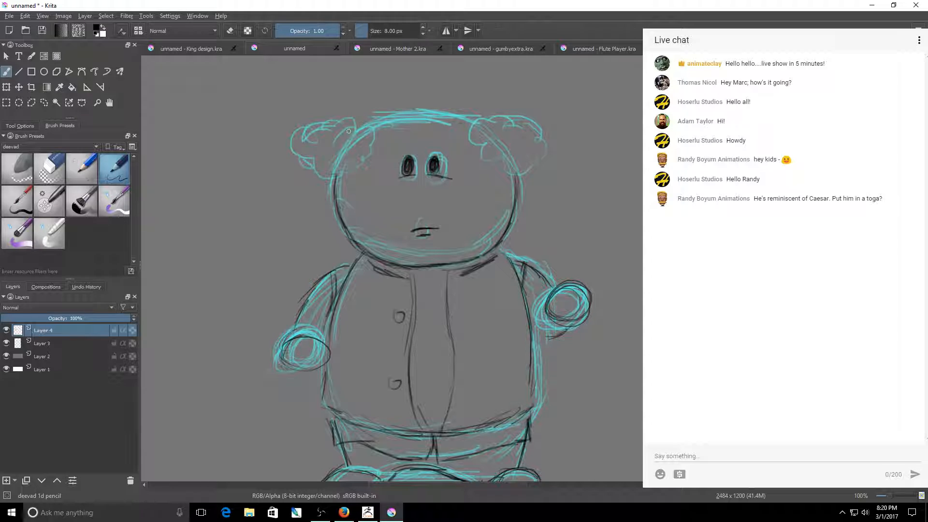
pyautogui.moveTo(360, 123)
pyautogui.mouseDown()
pyautogui.moveTo(445, 131)
pyautogui.moveTo(463, 122)
pyautogui.mouseUp()
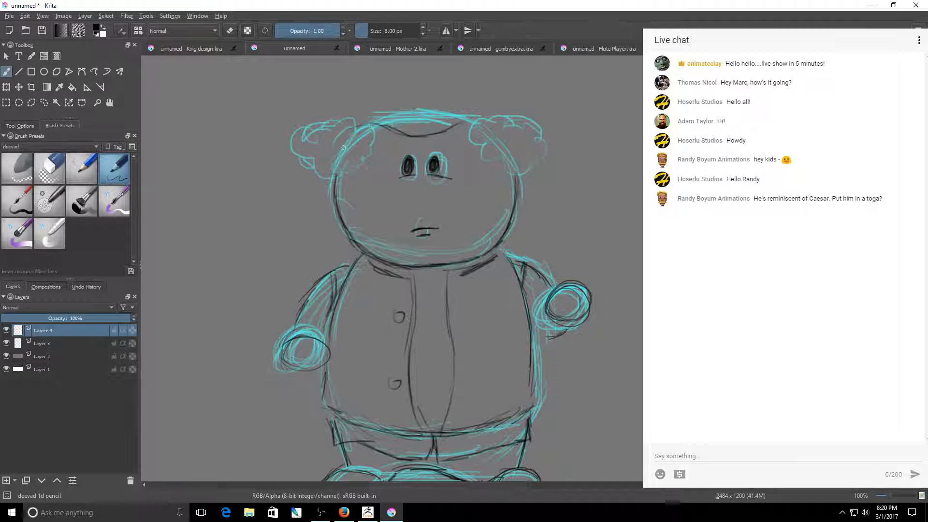
pyautogui.moveTo(375, 125); pyautogui.dragTo(337, 164)
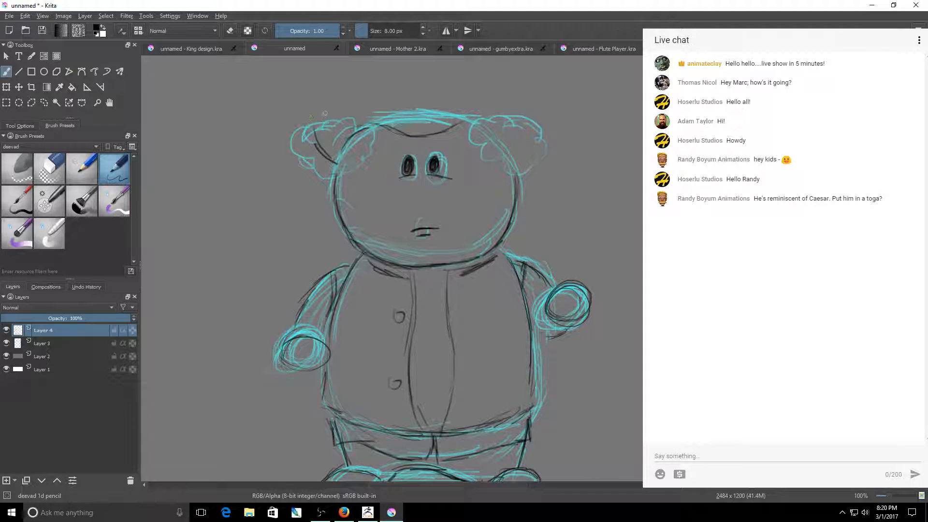
pyautogui.moveTo(310, 109); pyautogui.dragTo(316, 140)
pyautogui.moveTo(325, 97)
pyautogui.mouseDown()
pyautogui.moveTo(402, 112)
pyautogui.moveTo(465, 105)
pyautogui.moveTo(499, 88)
pyautogui.mouseUp()
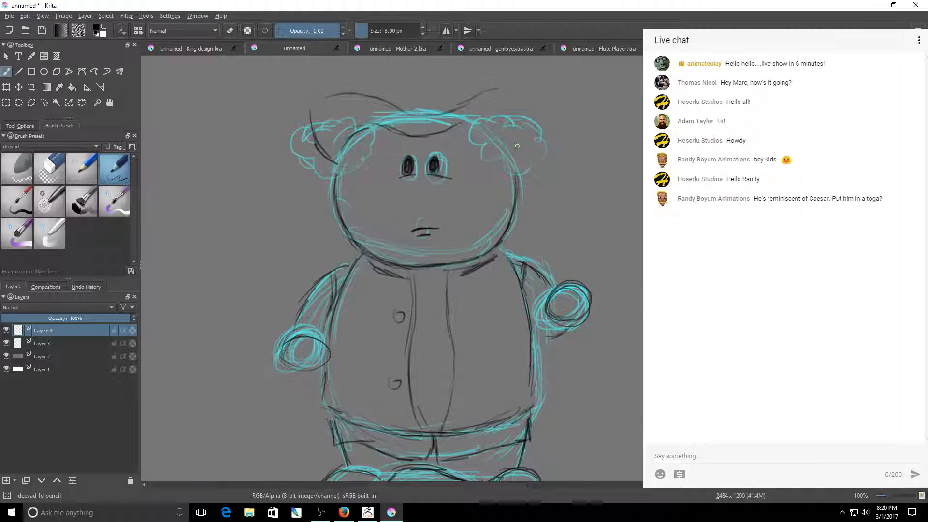
pyautogui.moveTo(528, 116); pyautogui.dragTo(516, 147)
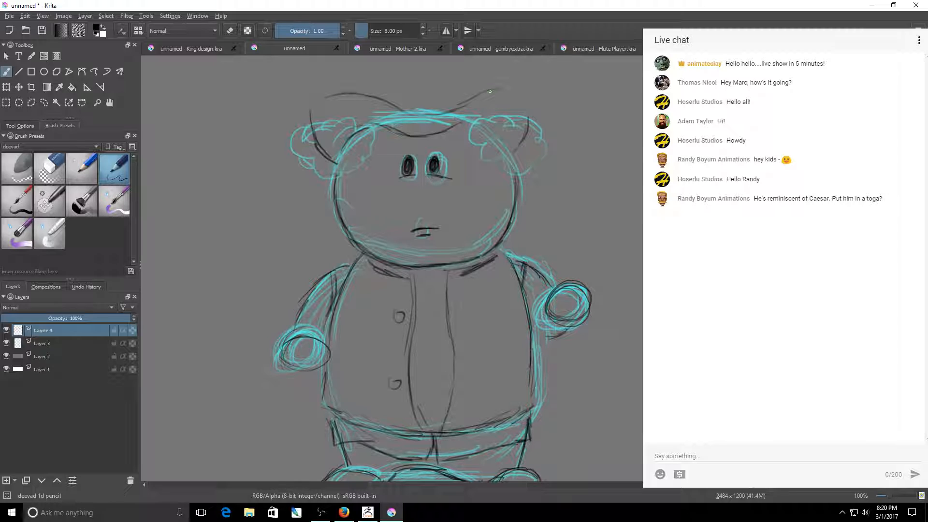
pyautogui.moveTo(489, 90); pyautogui.dragTo(519, 93)
pyautogui.moveTo(472, 121)
pyautogui.mouseDown()
pyautogui.moveTo(500, 142)
pyautogui.moveTo(513, 174)
pyautogui.mouseUp()
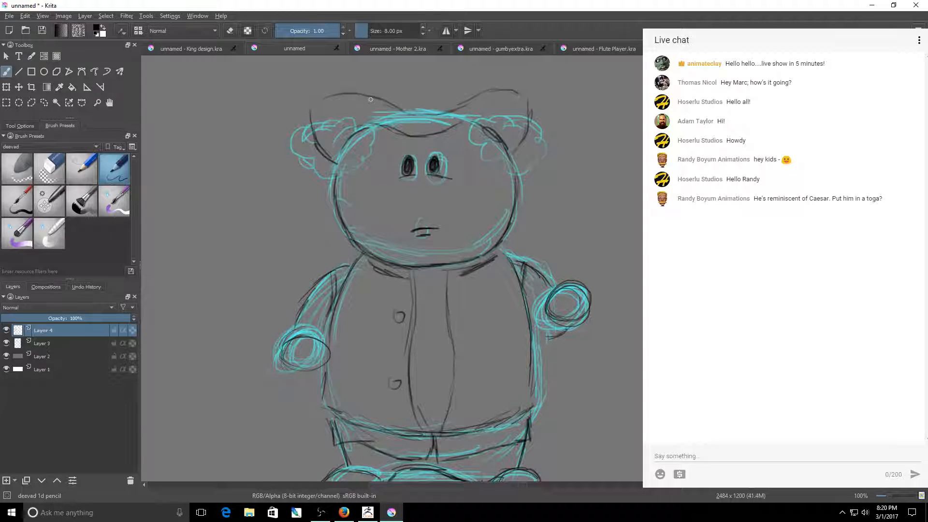
pyautogui.moveTo(369, 91); pyautogui.dragTo(469, 98)
# Draw a cuff across the lowered arm's sleeve just above the hand.
pyautogui.moveTo(333, 315); pyautogui.dragTo(299, 327)
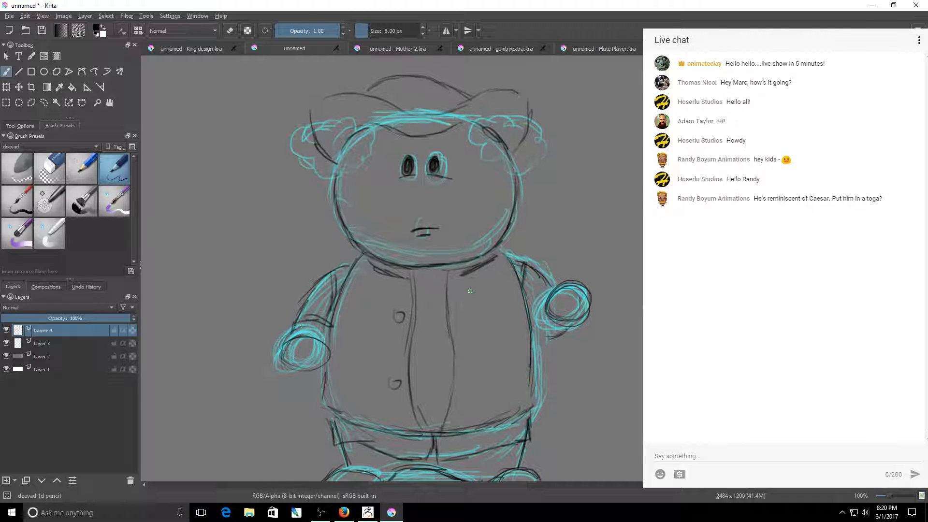
pyautogui.moveTo(546, 301)
pyautogui.mouseDown()
pyautogui.moveTo(539, 329)
pyautogui.moveTo(540, 288)
pyautogui.mouseUp()
pyautogui.hotkey('ctrl', 'z')
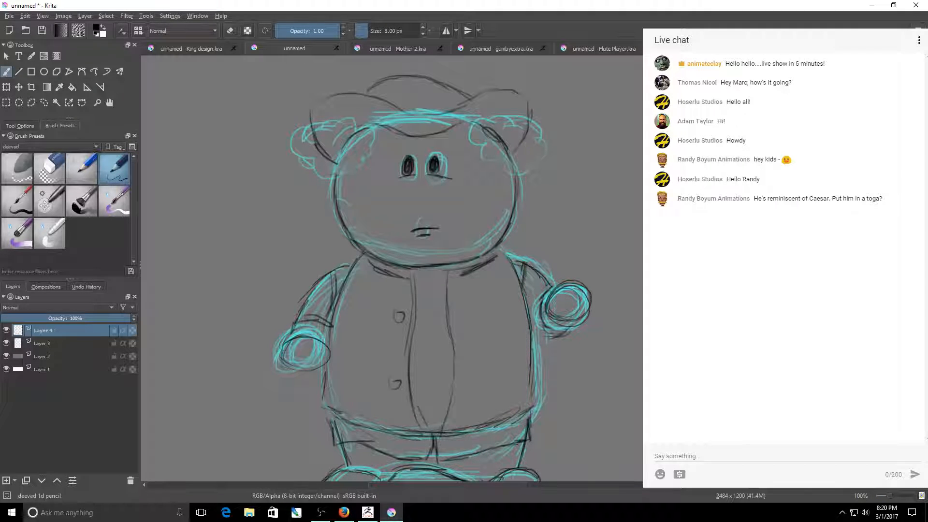
# Ink the shoulder lines from the collar to both arms, and switch to the large eraser brush.
pyautogui.scroll(-1, 368, 325)
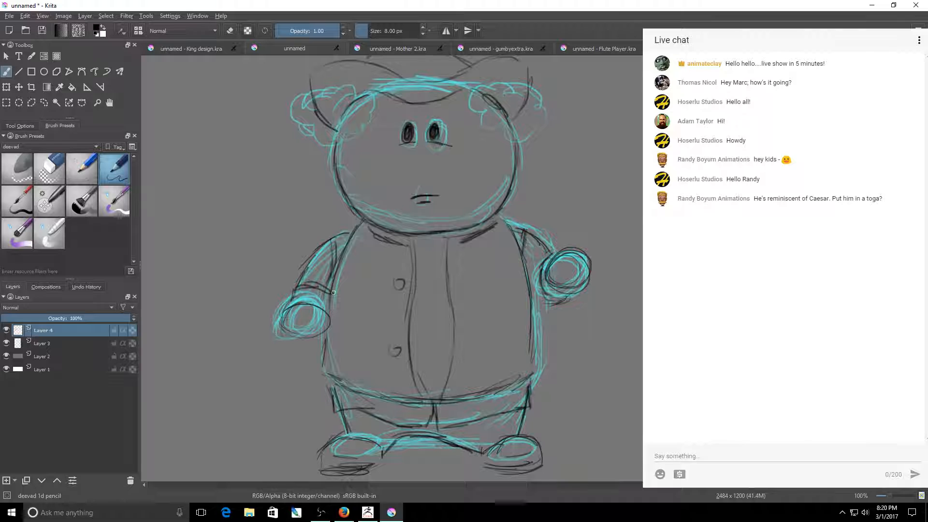
pyautogui.moveTo(506, 223); pyautogui.dragTo(519, 228)
pyautogui.moveTo(360, 223)
pyautogui.mouseDown()
pyautogui.moveTo(336, 236)
pyautogui.moveTo(334, 278)
pyautogui.mouseUp()
pyautogui.click(49, 169)
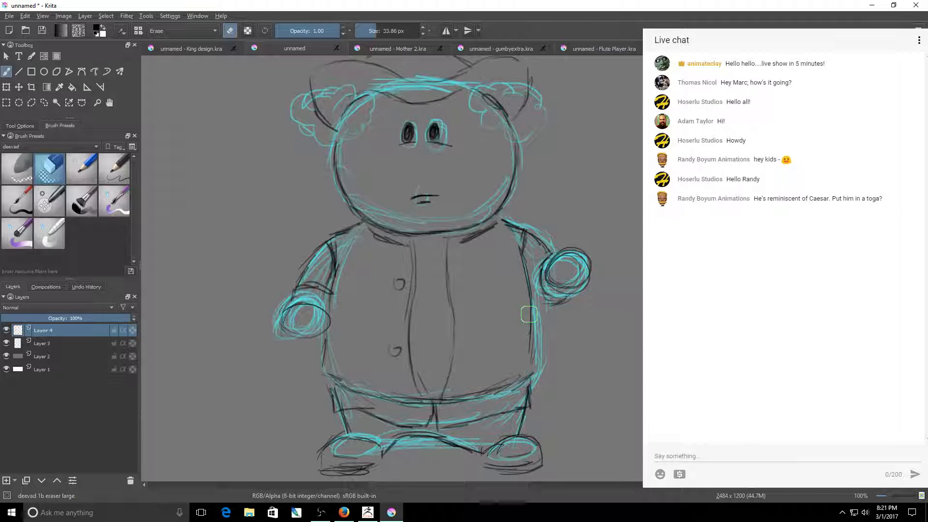
pyautogui.moveTo(591, 267)
pyautogui.mouseDown()
pyautogui.moveTo(591, 305)
pyautogui.moveTo(591, 282)
pyautogui.mouseUp()
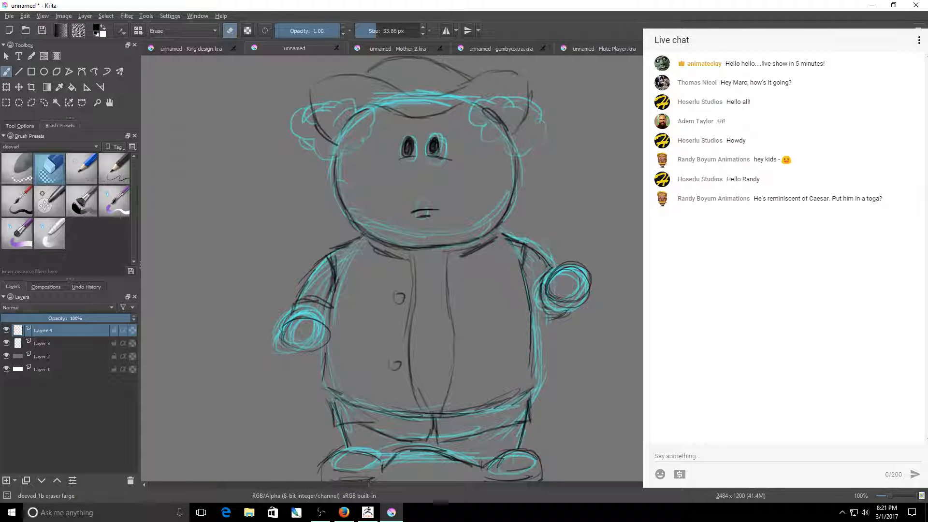
# Switch to Firefox to view the Caligula bust image, repositioning the browser window over the canvas.
pyautogui.hotkey('alt', 'Tab')
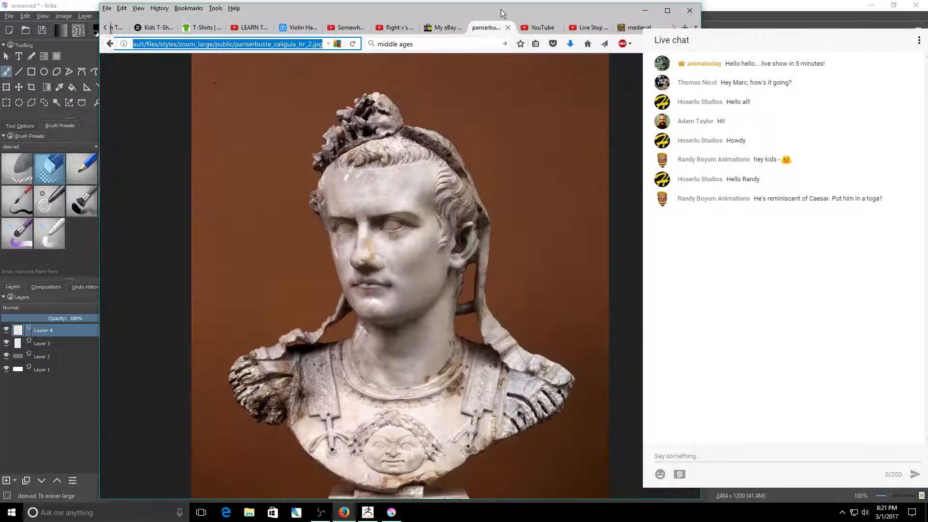
pyautogui.moveTo(501, 10); pyautogui.dragTo(516, 12)
pyautogui.moveTo(521, 5); pyautogui.dragTo(514, 11)
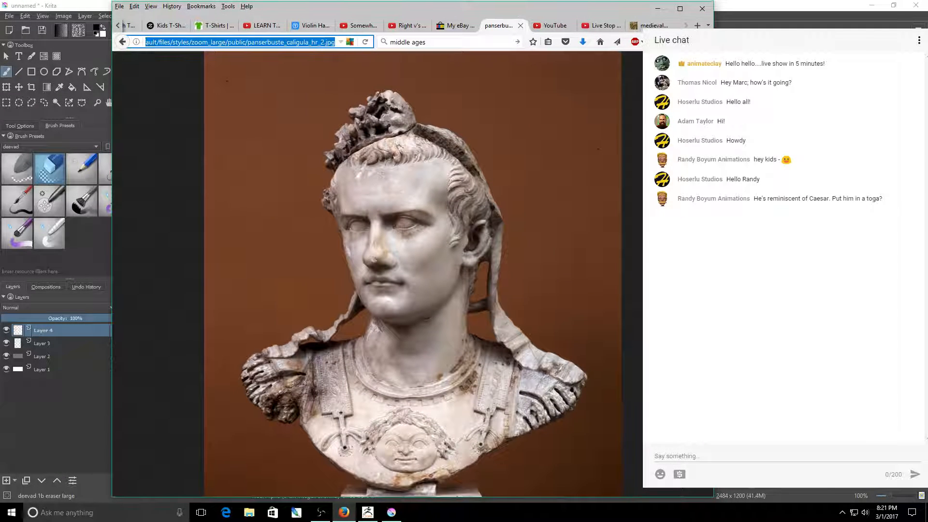
# Move the browser window off the canvas and hide the cyan sketch on Layer 3.
pyautogui.click(123, 41)
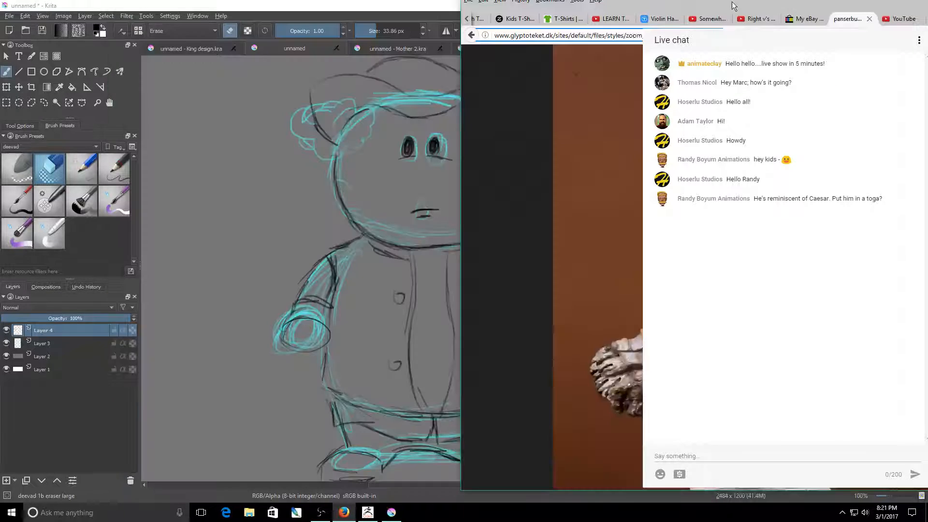
pyautogui.moveTo(735, 6); pyautogui.dragTo(927, 6)
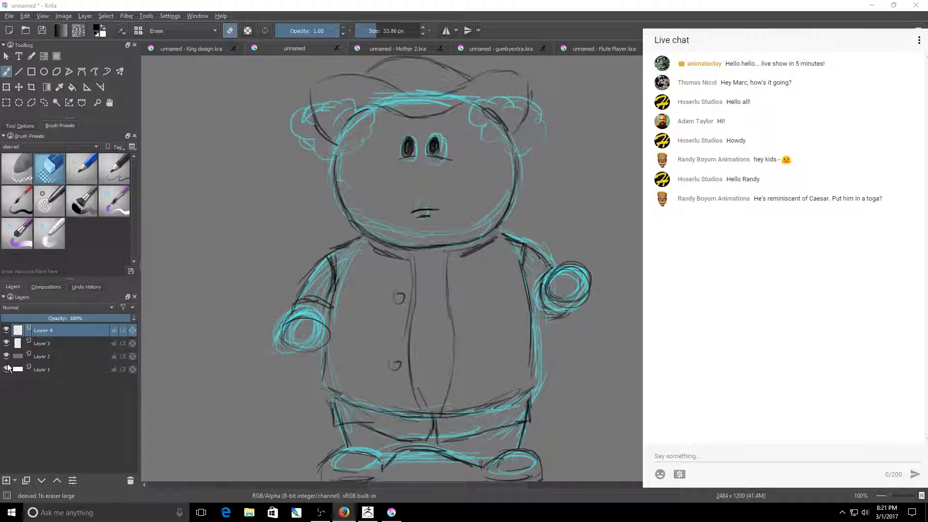
pyautogui.click(5, 343)
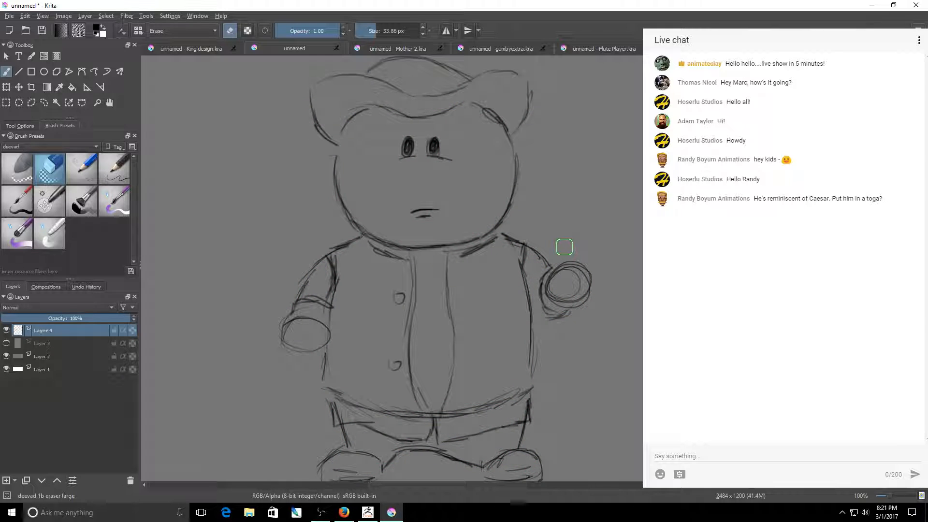
# Re-ink the side of the head below the hat brim on Layer 4 with the pencil brush.
pyautogui.click(109, 180)
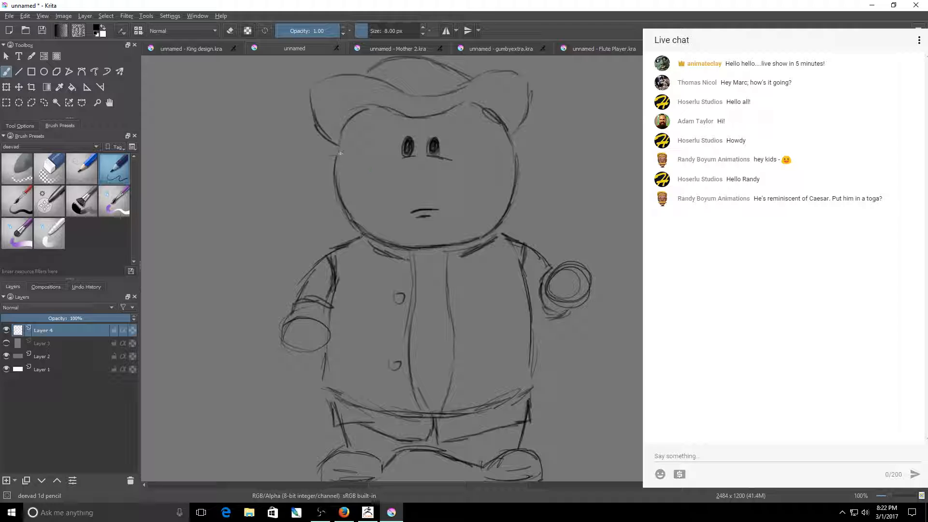
pyautogui.moveTo(340, 138); pyautogui.dragTo(334, 178)
# Try drawing a curly hair tuft beside the head under the hat brim, and undo the attempts.
pyautogui.moveTo(346, 118); pyautogui.dragTo(306, 169)
pyautogui.moveTo(333, 124)
pyautogui.mouseDown()
pyautogui.moveTo(305, 162)
pyautogui.moveTo(334, 172)
pyautogui.mouseUp()
pyautogui.hotkey('ctrl', 'z')
pyautogui.moveTo(347, 117)
pyautogui.mouseDown()
pyautogui.moveTo(318, 132)
pyautogui.moveTo(309, 155)
pyautogui.moveTo(328, 164)
pyautogui.mouseUp()
pyautogui.press('ctrl')
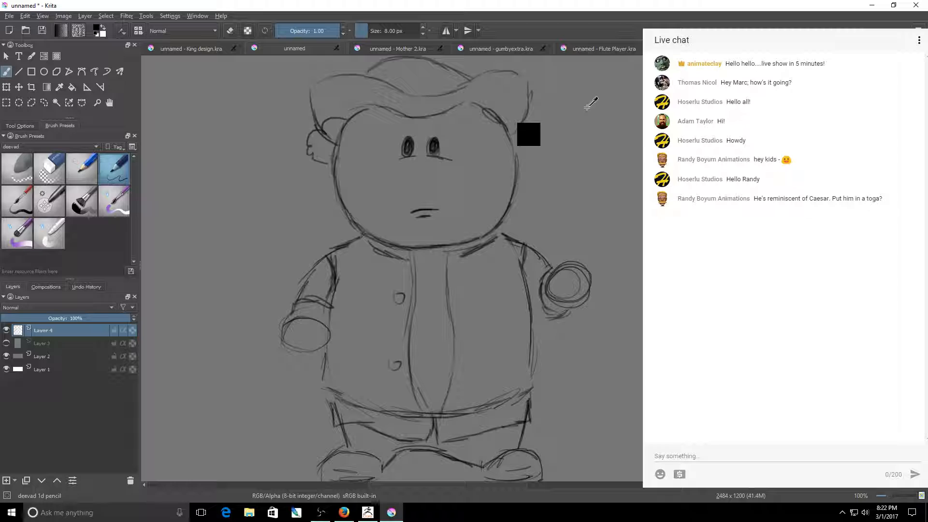
pyautogui.hotkey('ctrl', 'z')
# Draw curly hair tufts on both sides of the head beneath the hat brim, erasing stray marks.
pyautogui.moveTo(346, 118); pyautogui.dragTo(329, 147)
pyautogui.moveTo(497, 117)
pyautogui.mouseDown()
pyautogui.moveTo(527, 119)
pyautogui.moveTo(517, 150)
pyautogui.mouseUp()
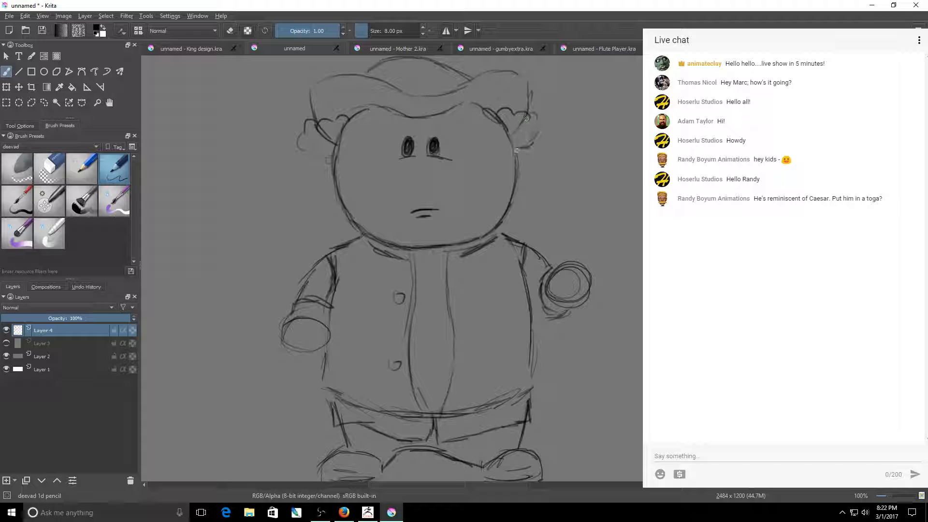
pyautogui.click(49, 169)
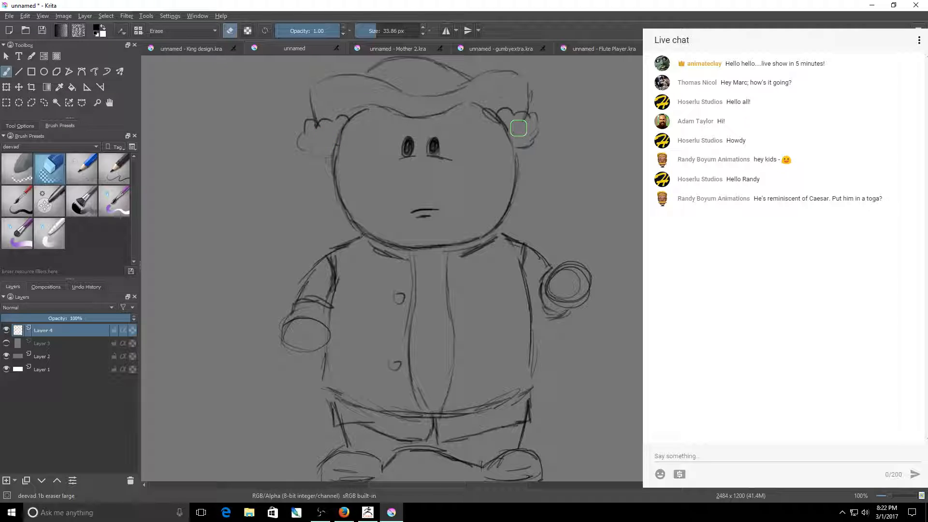
pyautogui.click(112, 165)
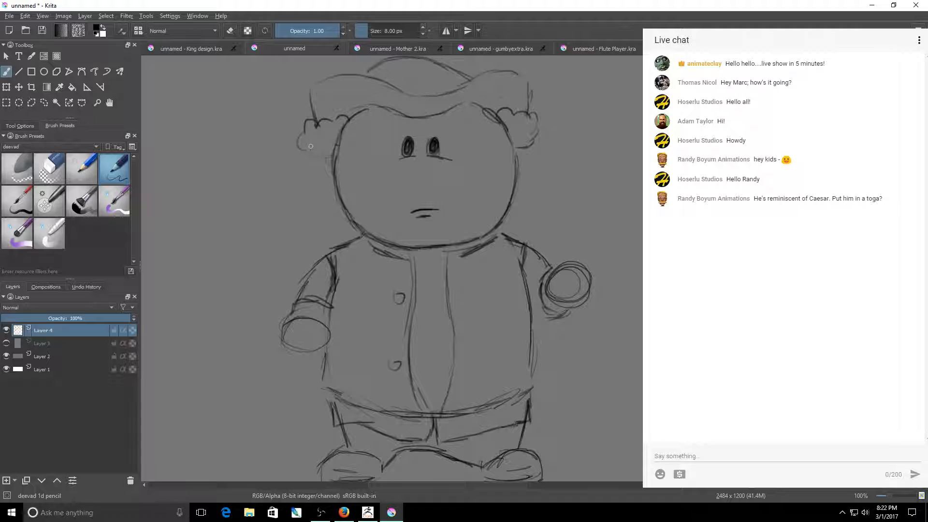
pyautogui.moveTo(307, 146); pyautogui.dragTo(331, 164)
# Darken the coat's buttons, mark buttonholes on the opposite front panel, and add short crease lines below the collar.
pyautogui.moveTo(398, 360); pyautogui.dragTo(394, 369)
pyautogui.moveTo(463, 369); pyautogui.dragTo(472, 370)
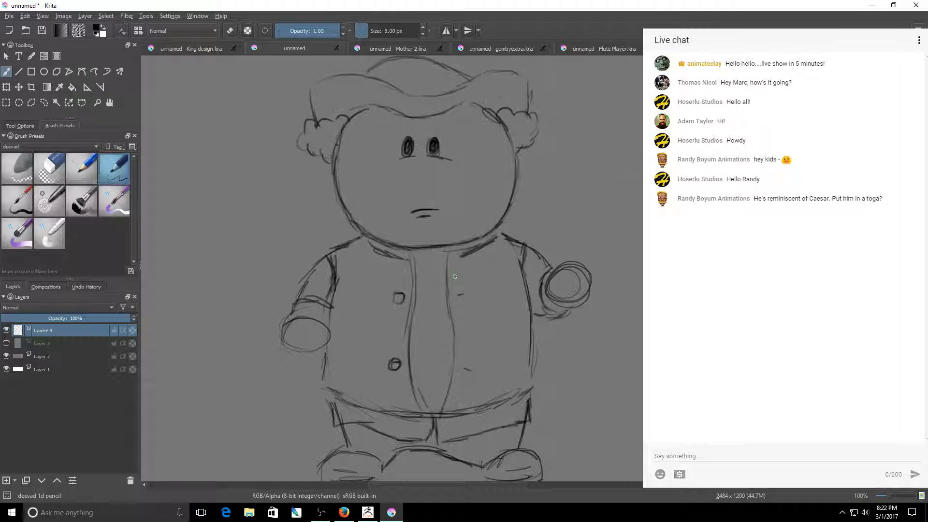
pyautogui.moveTo(401, 273); pyautogui.dragTo(403, 283)
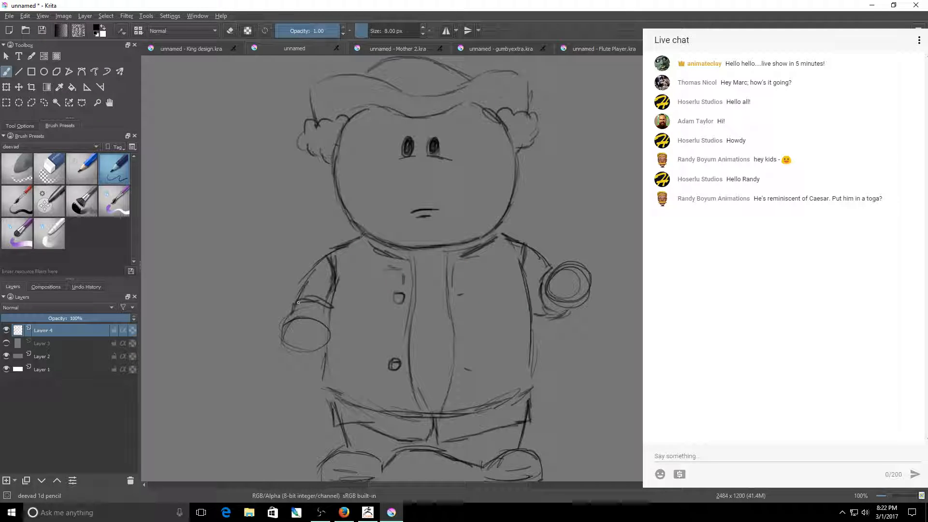
# Ink the outer edge of the lowered arm's cuff and erase the upper seam between its sleeve and the coat.
pyautogui.moveTo(286, 323); pyautogui.dragTo(295, 301)
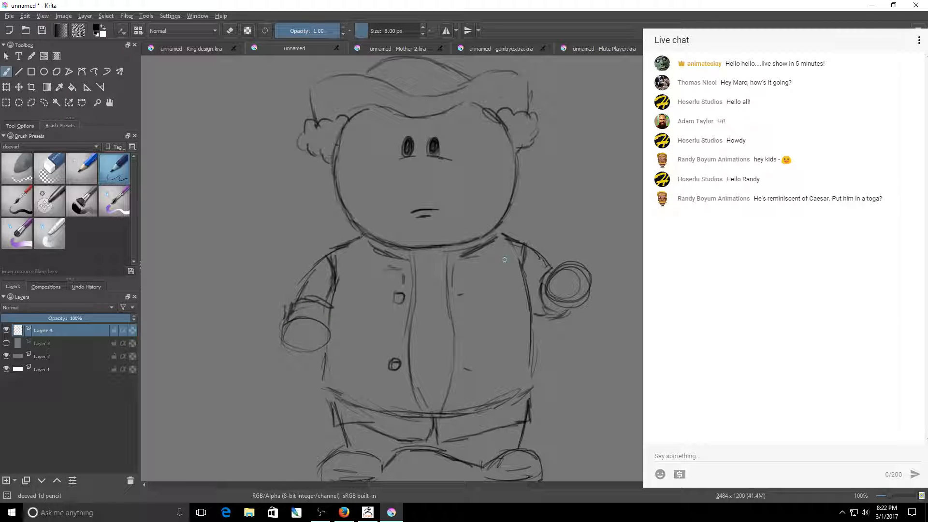
pyautogui.click(49, 168)
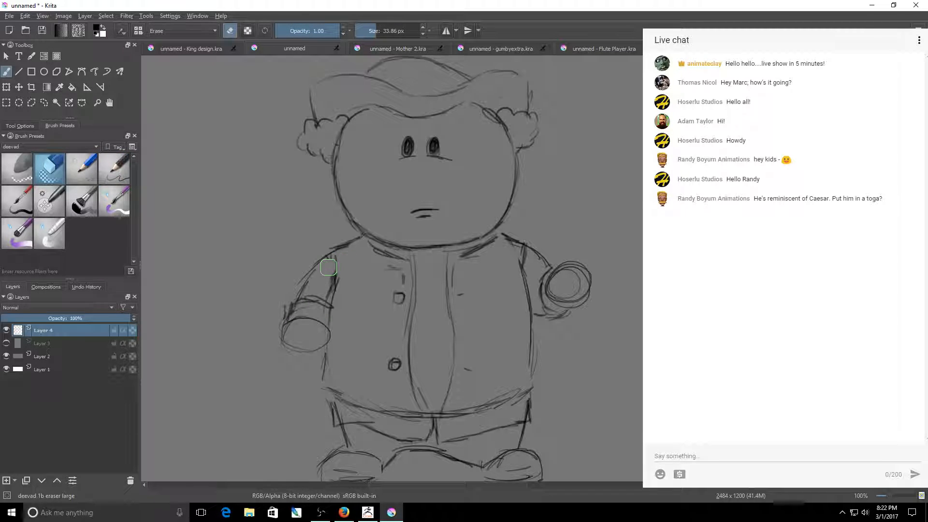
pyautogui.moveTo(330, 260); pyautogui.dragTo(337, 268)
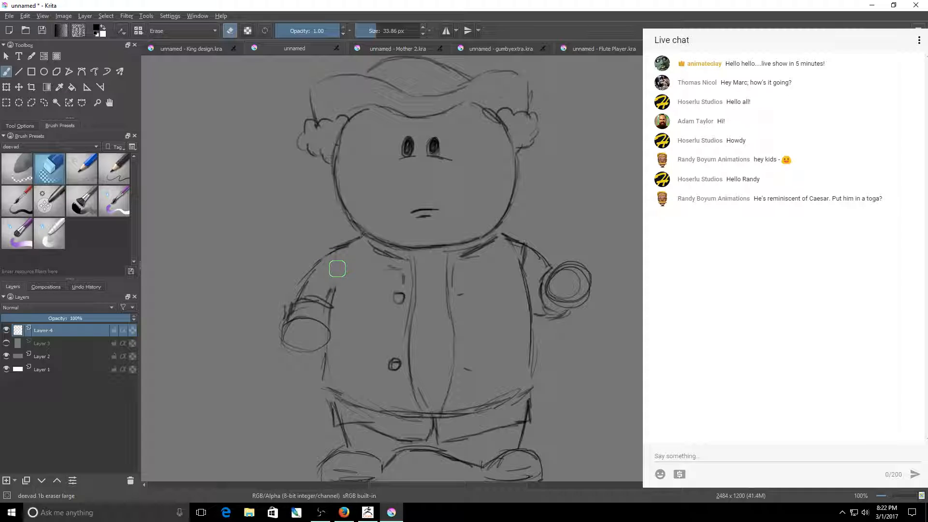
# Re-ink the coat's lower side edge and hem corner below the lowered arm with the pencil brush.
pyautogui.click(114, 169)
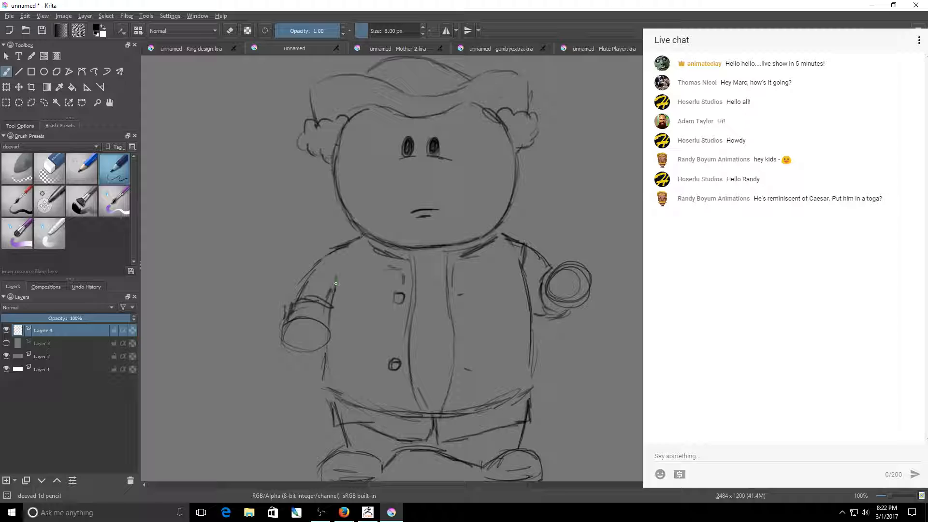
pyautogui.press(']')
pyautogui.moveTo(334, 400); pyautogui.dragTo(333, 422)
pyautogui.moveTo(323, 381); pyautogui.dragTo(343, 397)
pyautogui.click(46, 179)
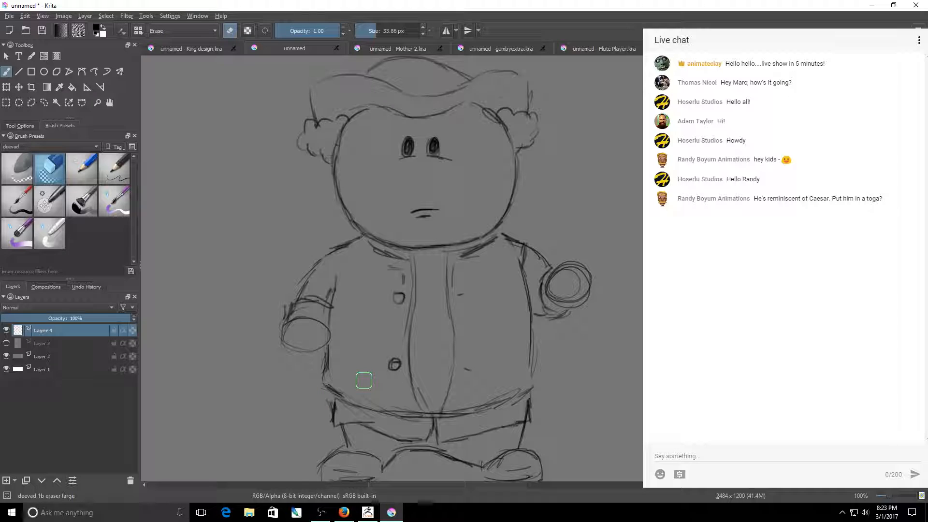
pyautogui.click(369, 31)
# Strengthen the hat's brim and crown outlines in pencil and add hatching to one side of the crown.
pyautogui.click(110, 171)
pyautogui.moveTo(309, 92)
pyautogui.mouseDown()
pyautogui.moveTo(321, 118)
pyautogui.moveTo(369, 77)
pyautogui.moveTo(416, 98)
pyautogui.moveTo(345, 112)
pyautogui.mouseUp()
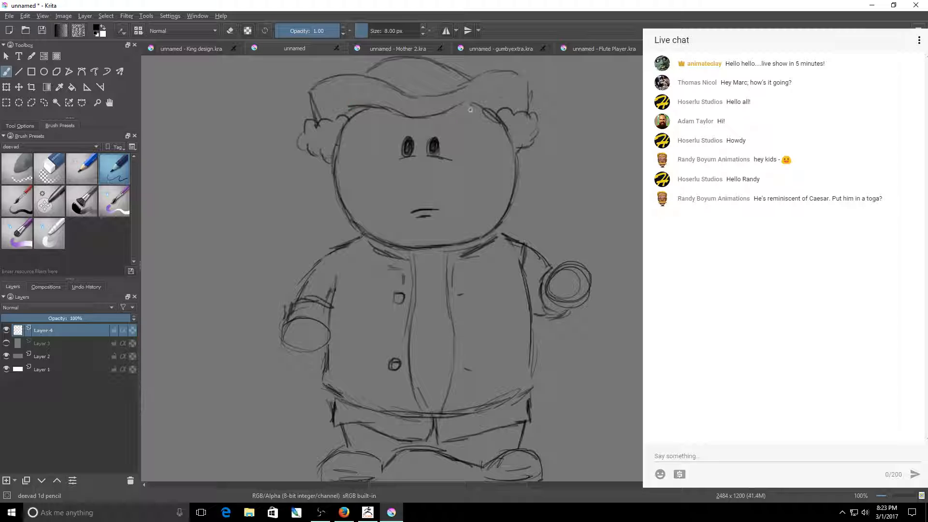
pyautogui.moveTo(495, 102); pyautogui.dragTo(427, 114)
pyautogui.moveTo(365, 76); pyautogui.dragTo(384, 66)
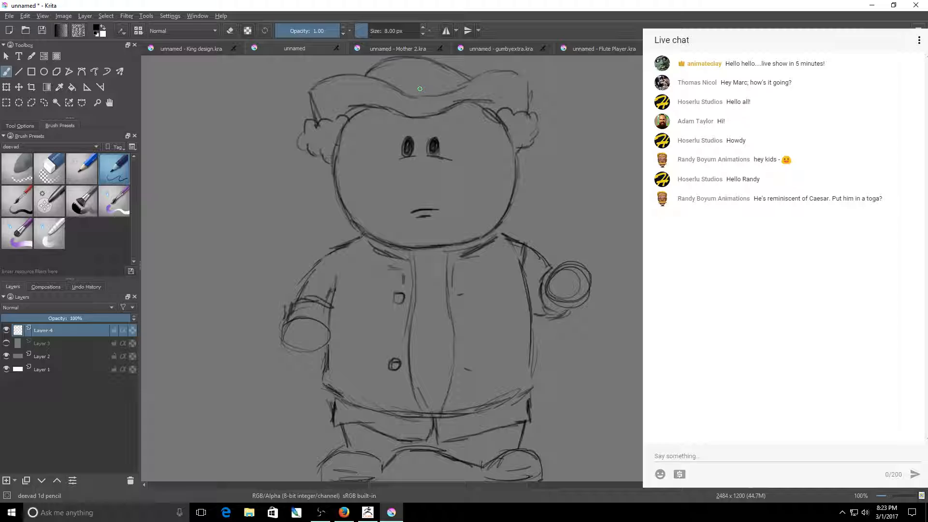
pyautogui.moveTo(451, 76)
pyautogui.mouseDown()
pyautogui.moveTo(445, 85)
pyautogui.moveTo(441, 77)
pyautogui.mouseUp()
pyautogui.moveTo(449, 68)
pyautogui.mouseDown()
pyautogui.moveTo(437, 69)
pyautogui.moveTo(528, 82)
pyautogui.moveTo(536, 104)
pyautogui.mouseUp()
pyautogui.hotkey('ctrl', 'z')
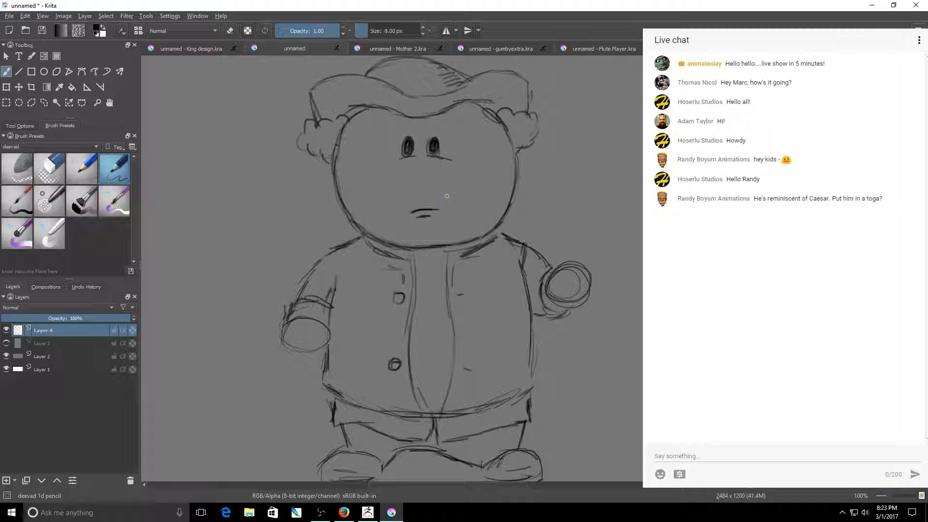
# Open the King design.kra drawing, sample the orange from the king's face, and choose the rigger brush.
pyautogui.click(194, 49)
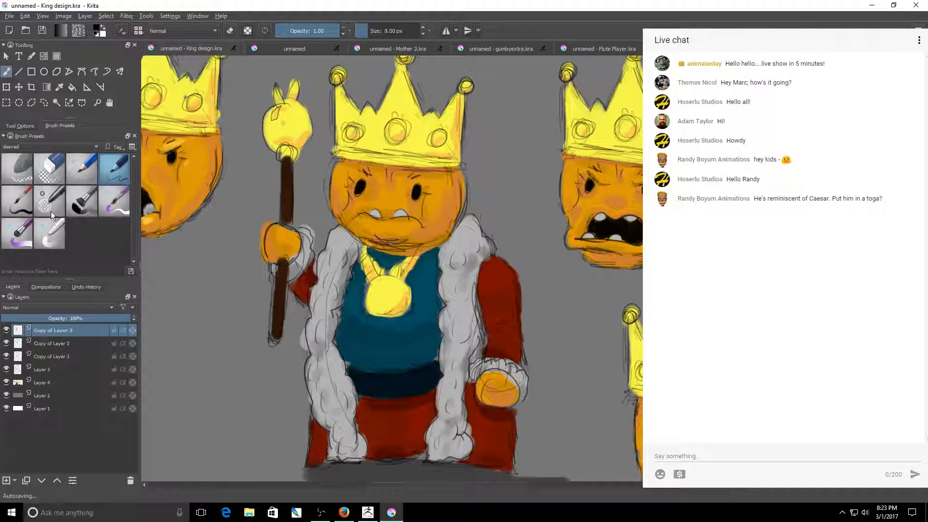
pyautogui.press('p')
pyautogui.click(394, 198)
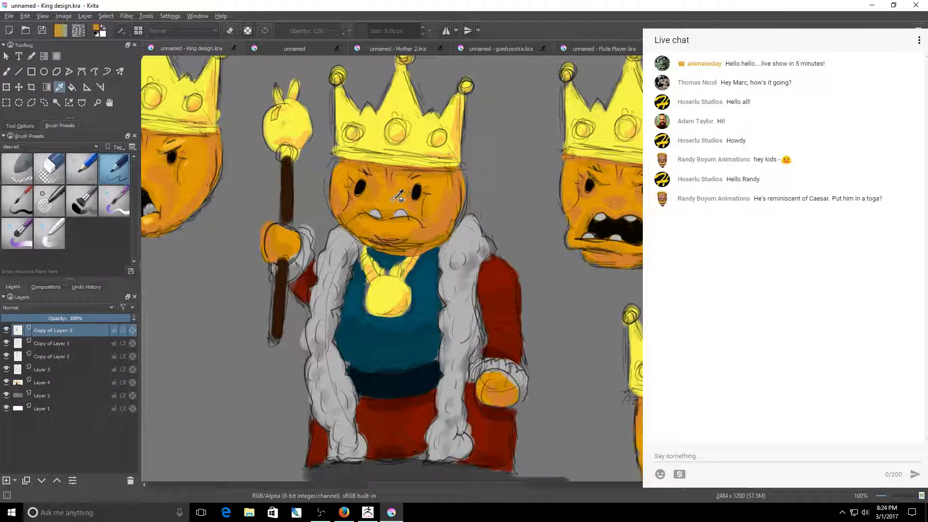
pyautogui.press('b')
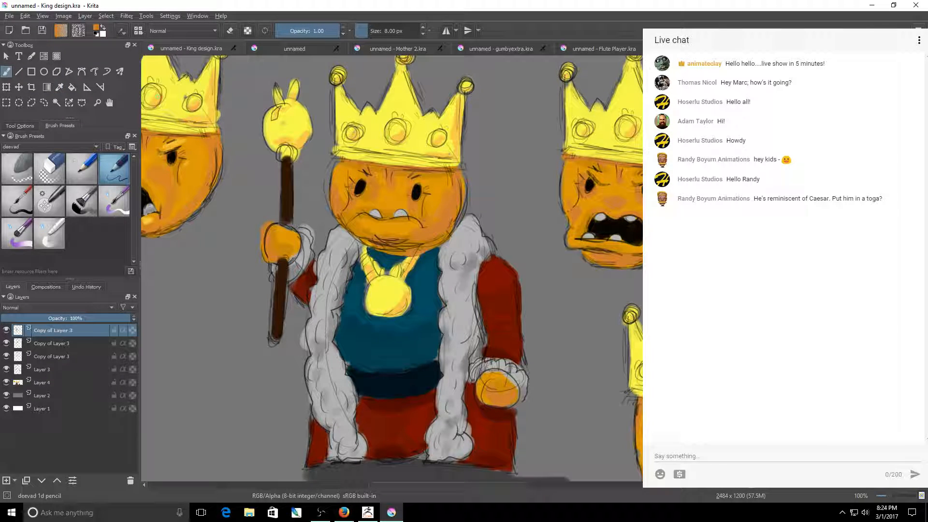
pyautogui.press('/')
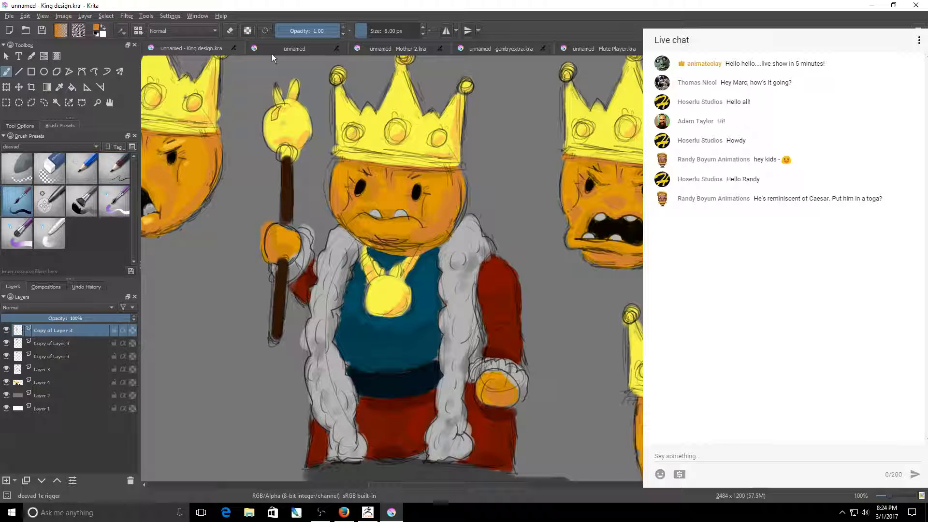
# Return to the unnamed character drawing, add a layer beneath the line art on Layer 4, and paint the face orange.
pyautogui.click(272, 54)
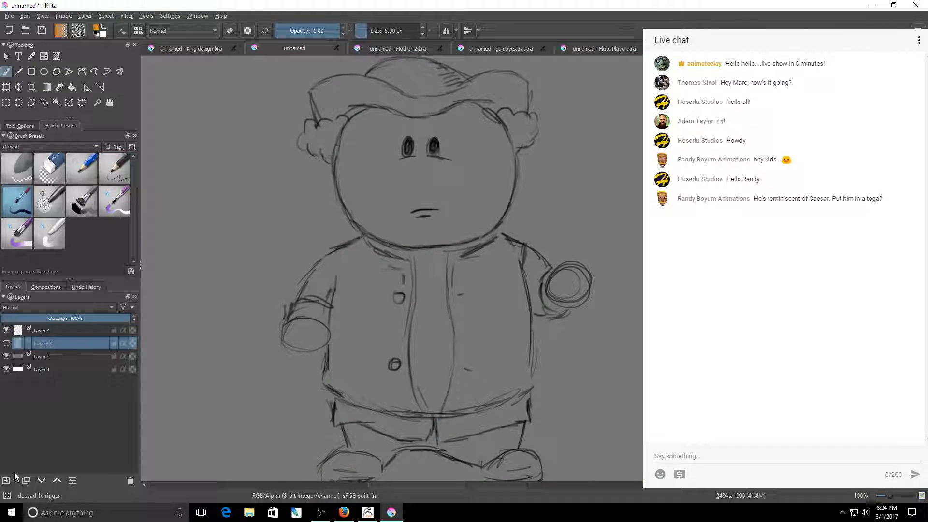
pyautogui.moveTo(366, 144); pyautogui.dragTo(396, 173)
pyautogui.hotkey('ctrl', 'z')
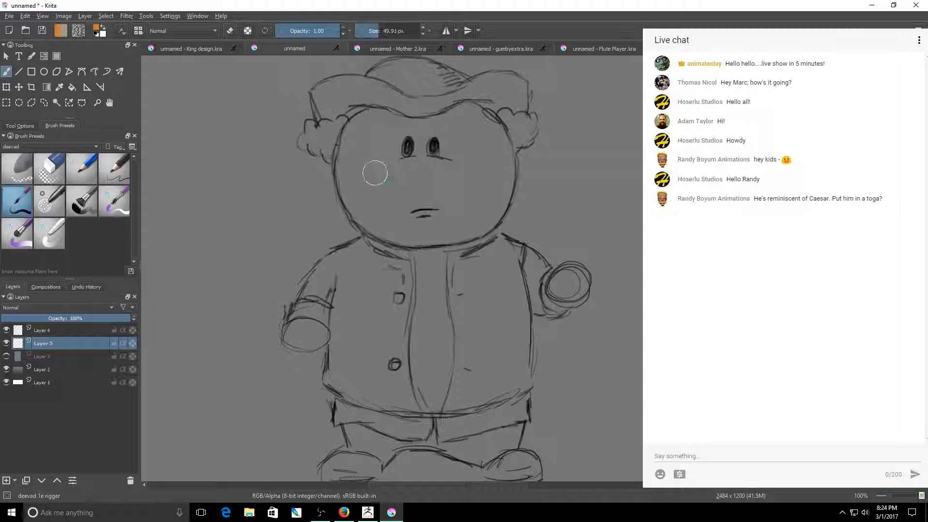
pyautogui.moveTo(477, 152); pyautogui.dragTo(507, 153)
pyautogui.moveTo(442, 152)
pyautogui.mouseDown()
pyautogui.moveTo(381, 146)
pyautogui.moveTo(375, 131)
pyautogui.moveTo(362, 166)
pyautogui.moveTo(379, 187)
pyautogui.moveTo(455, 187)
pyautogui.moveTo(444, 121)
pyautogui.moveTo(427, 113)
pyautogui.moveTo(485, 140)
pyautogui.moveTo(479, 203)
pyautogui.moveTo(406, 232)
pyautogui.mouseUp()
# Adjust the brush size and paint both hands with the same orange.
pyautogui.press('[')
pyautogui.press('[')
pyautogui.press('[')
pyautogui.moveTo(563, 285); pyautogui.dragTo(567, 286)
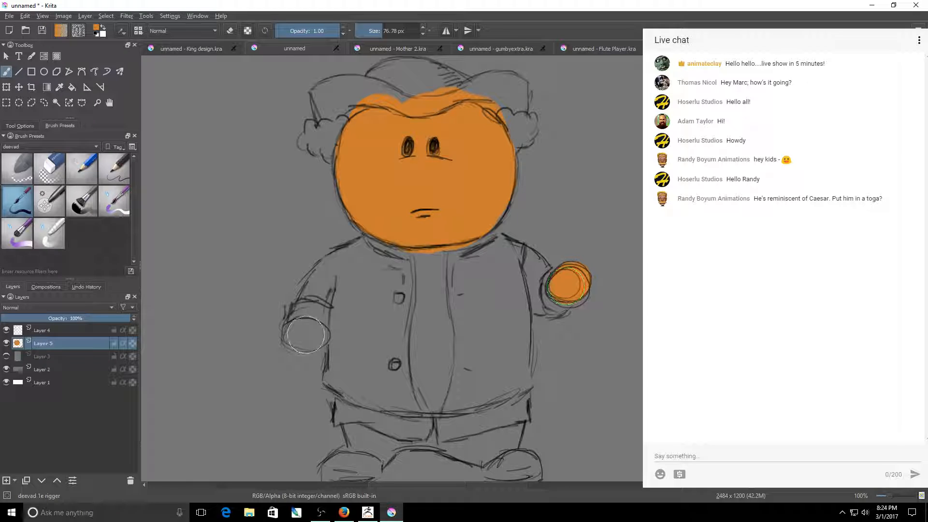
pyautogui.moveTo(292, 334); pyautogui.dragTo(315, 334)
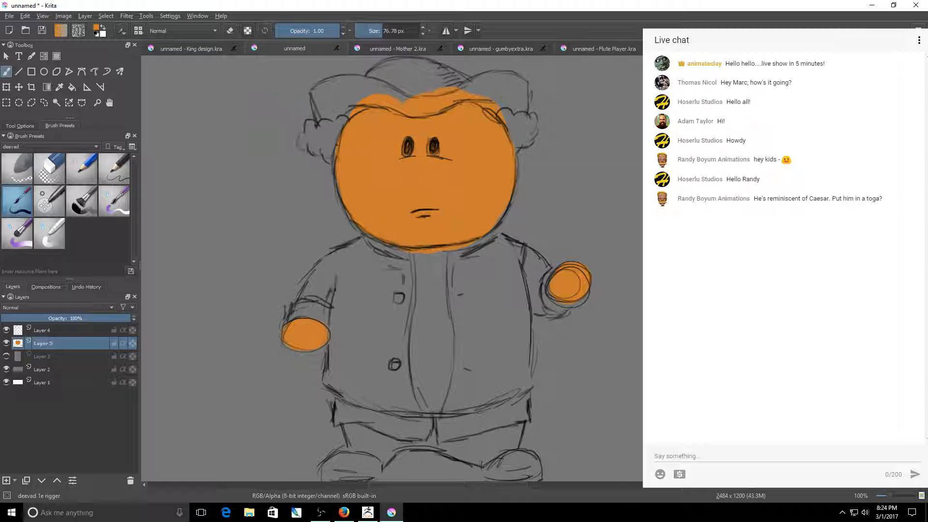
# Choose a deep blue and paint the trousers below the coat hem.
pyautogui.click(856, 97)
pyautogui.moveTo(360, 427); pyautogui.dragTo(378, 443)
pyautogui.moveTo(401, 434)
pyautogui.mouseDown()
pyautogui.moveTo(501, 433)
pyautogui.moveTo(480, 447)
pyautogui.moveTo(518, 412)
pyautogui.mouseUp()
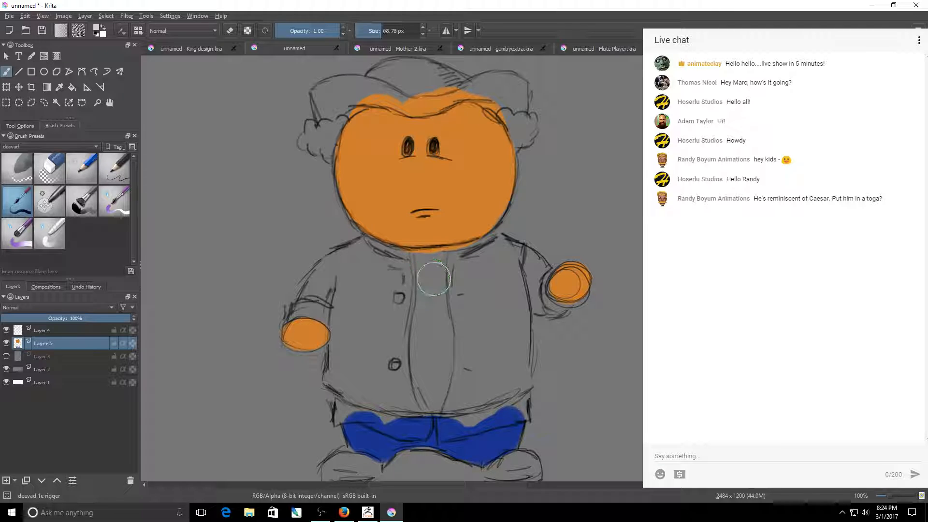
# Paint the shirt front between the coat panels and the collar white with a smaller brush.
pyautogui.press('[')
pyautogui.moveTo(427, 273); pyautogui.dragTo(425, 381)
pyautogui.moveTo(442, 314)
pyautogui.mouseDown()
pyautogui.moveTo(427, 381)
pyautogui.moveTo(428, 253)
pyautogui.moveTo(432, 260)
pyautogui.moveTo(370, 249)
pyautogui.moveTo(493, 236)
pyautogui.mouseUp()
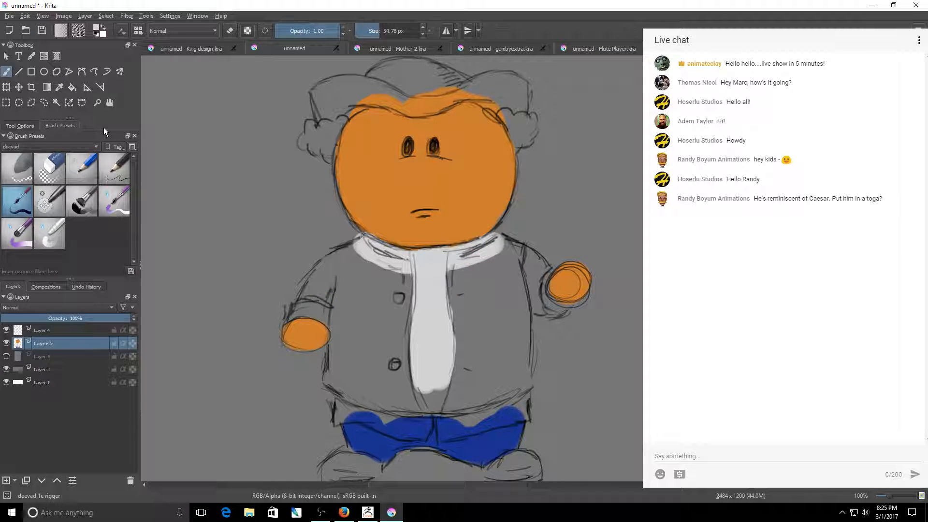
# Redraw the lowered arm's shoulder seam in black on Layer 4 with the pencil brush.
pyautogui.click(114, 169)
pyautogui.click(59, 330)
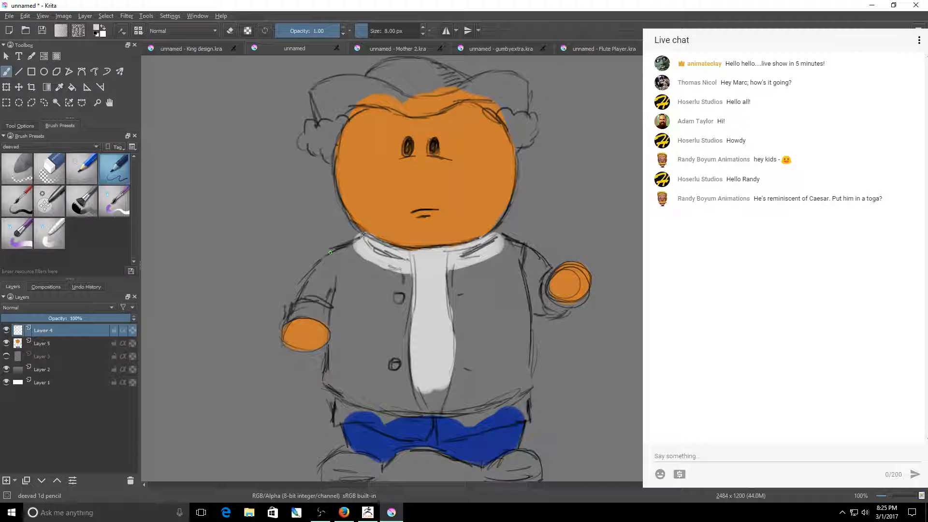
pyautogui.press('d')
pyautogui.moveTo(325, 253); pyautogui.dragTo(334, 291)
pyautogui.moveTo(324, 256); pyautogui.dragTo(335, 245)
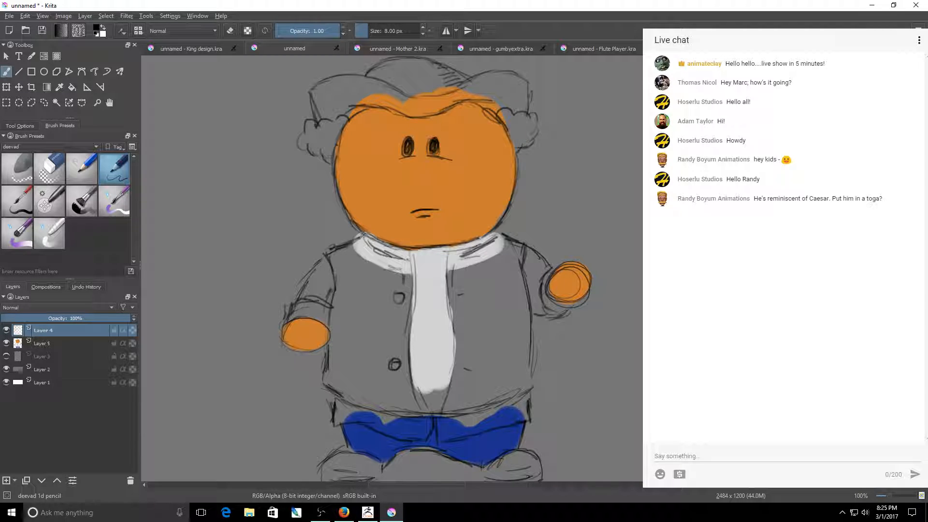
# Sketch the armhole line at the shoulder of the character's raised arm on Layer 4.
pyautogui.moveTo(524, 274); pyautogui.dragTo(530, 245)
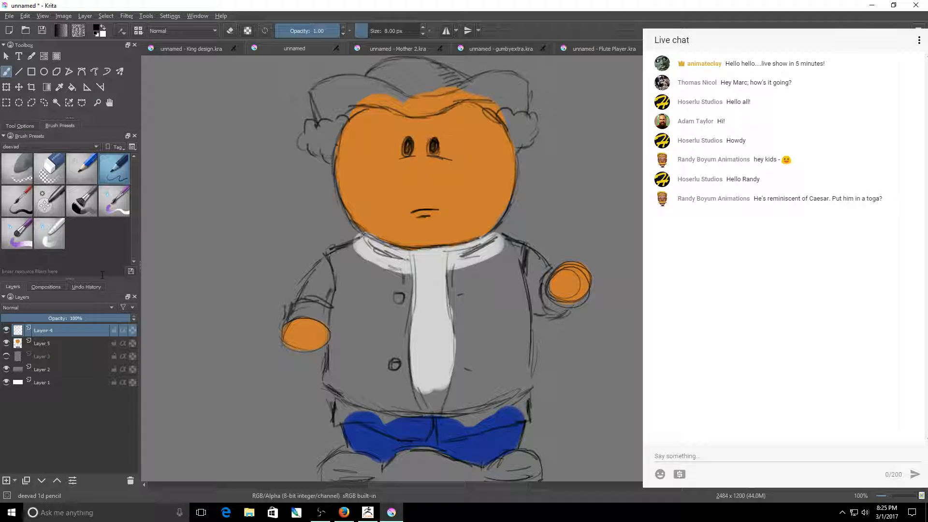
pyautogui.press('p')
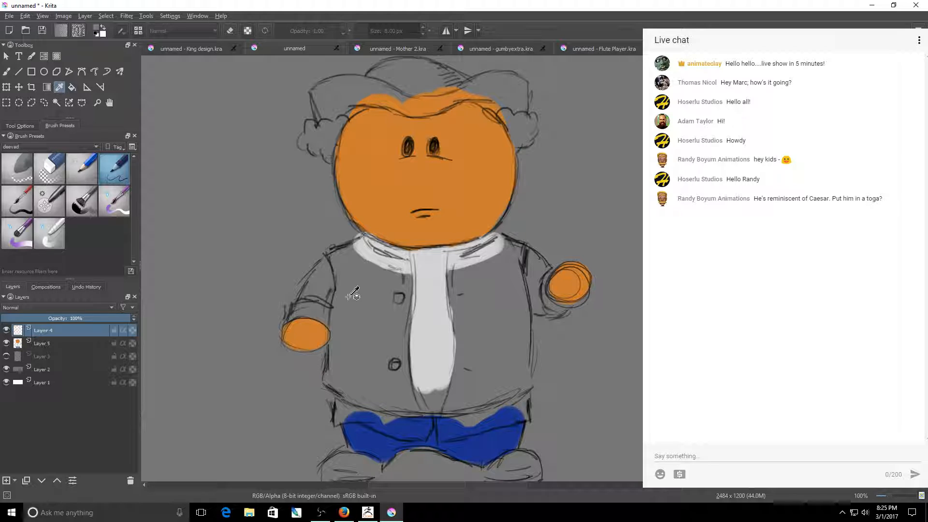
pyautogui.press('b')
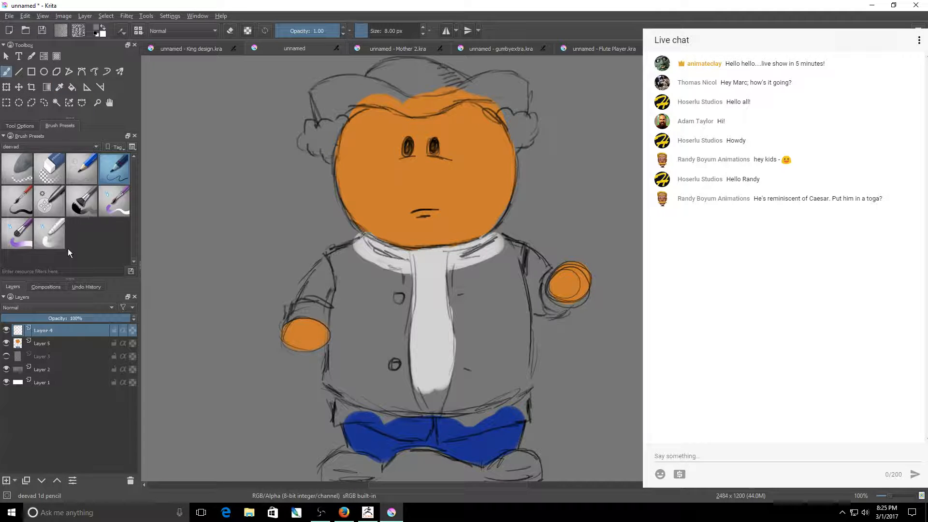
# Select Layer 5 and set up the deevad 1e rigger brush at about 40 px, undoing the test stroke across the shirt.
pyautogui.click(63, 343)
pyautogui.click(372, 31)
pyautogui.press(']')
pyautogui.press(']')
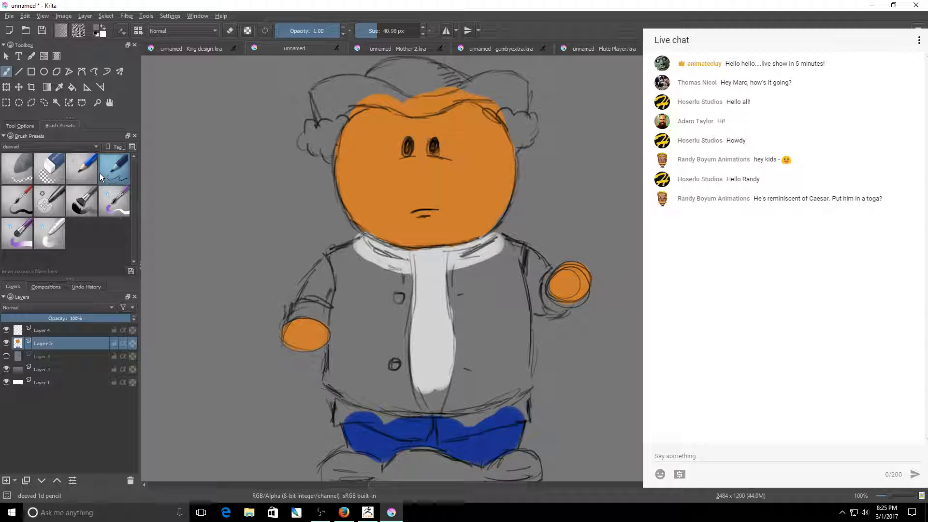
pyautogui.click(17, 201)
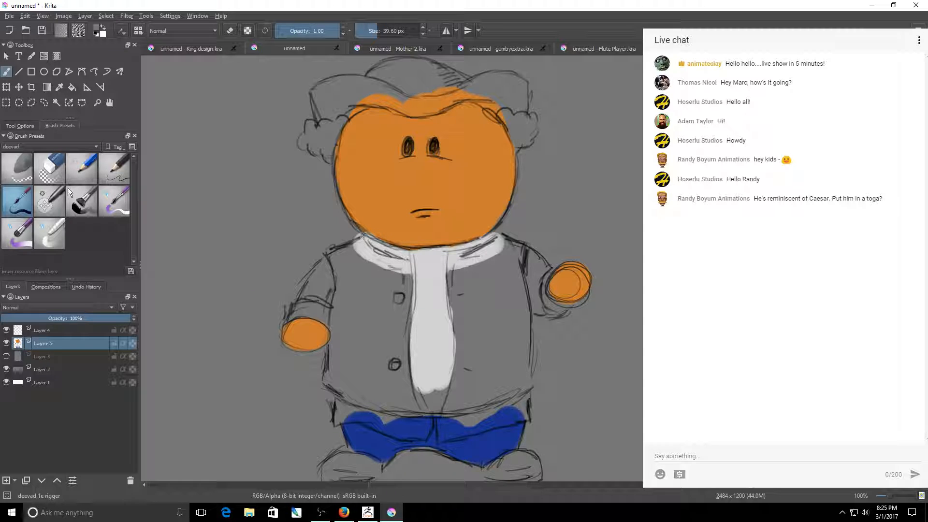
pyautogui.hotkey('ctrl', 'z')
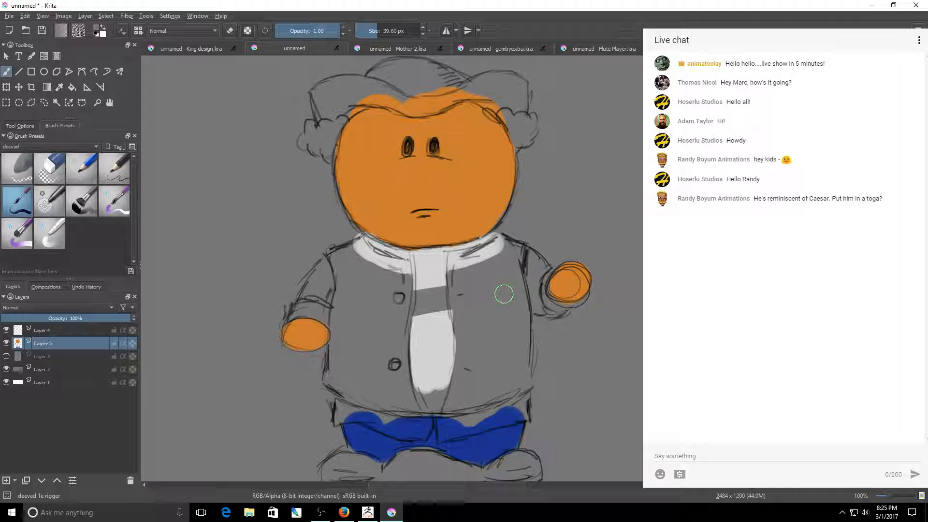
pyautogui.hotkey('ctrl', 'shift', 'z')
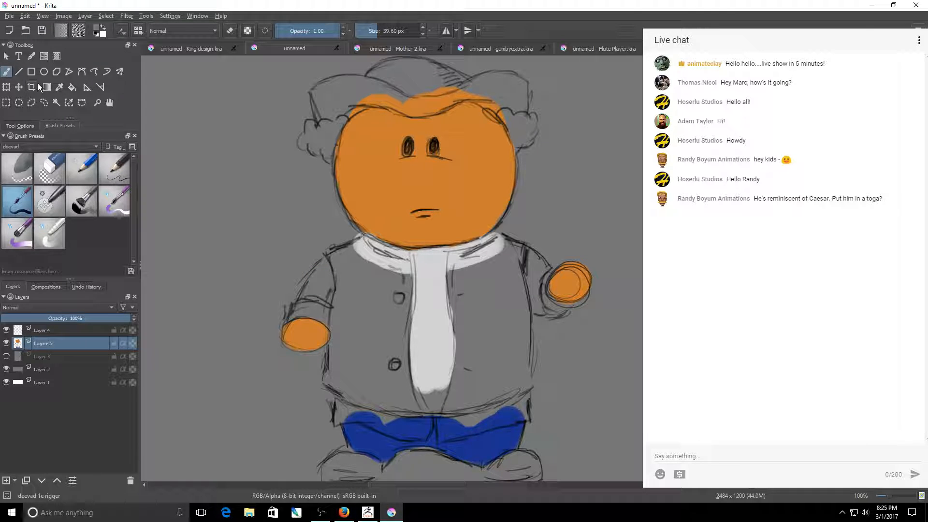
# Sample the white of the shirt front and return to painting with the deevad 1e rigger brush.
pyautogui.click(59, 87)
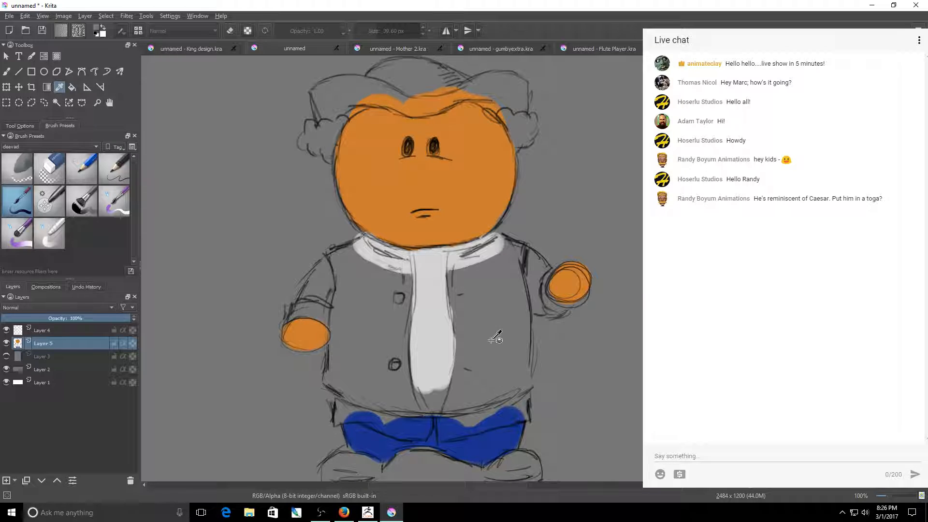
pyautogui.click(428, 305)
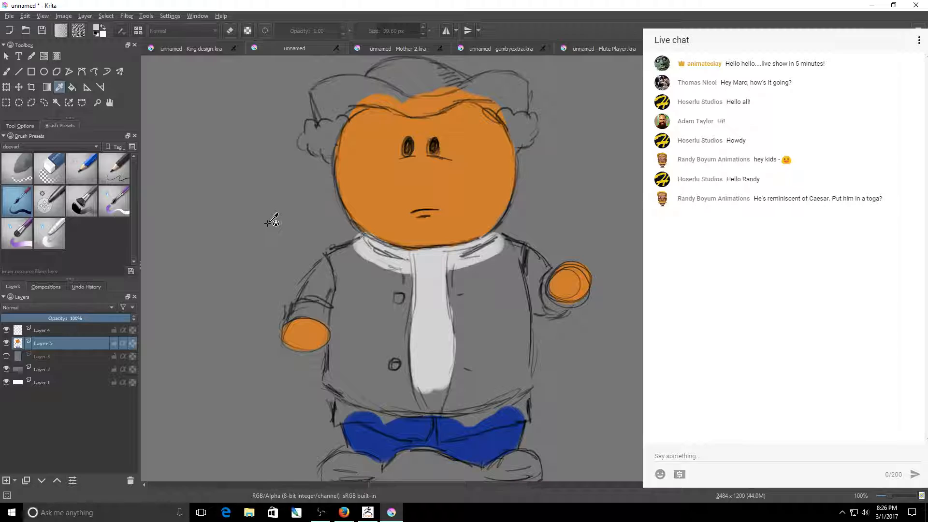
pyautogui.press('/')
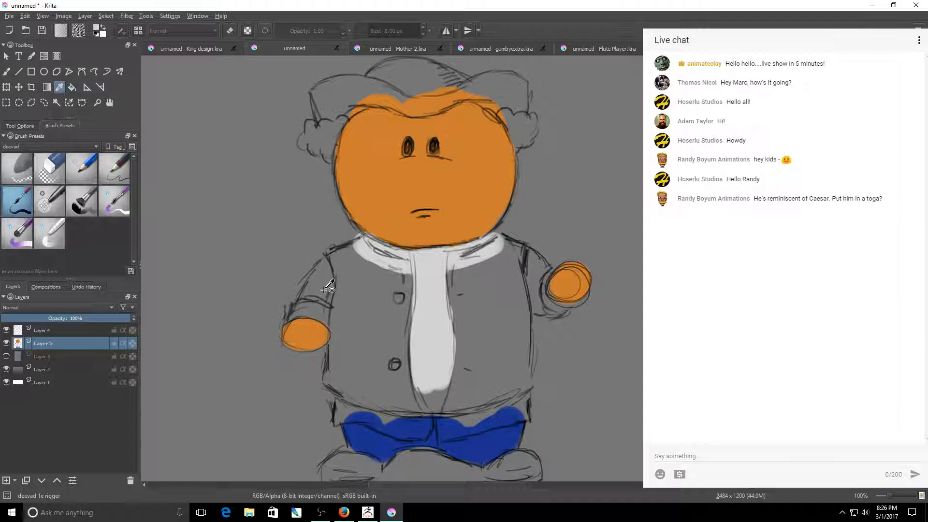
pyautogui.click(49, 201)
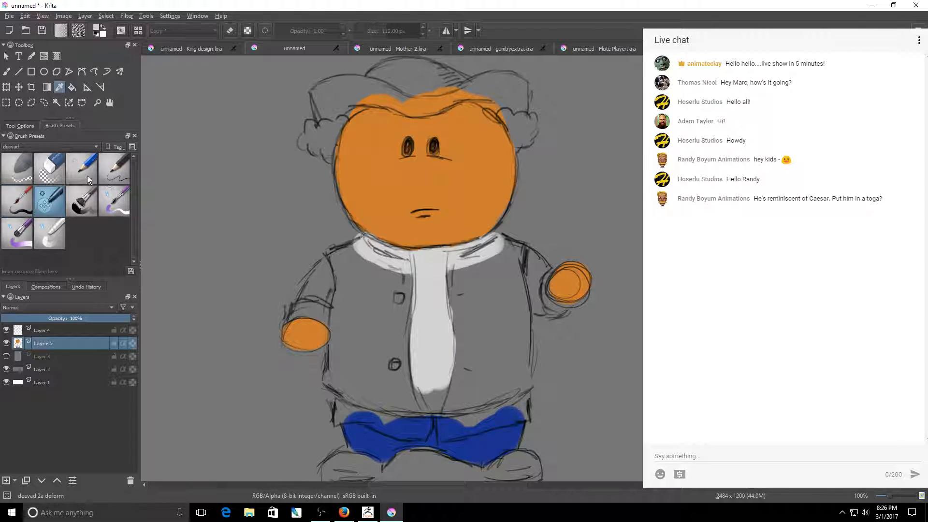
pyautogui.click(92, 175)
pyautogui.click(122, 165)
pyautogui.click(6, 71)
pyautogui.click(17, 201)
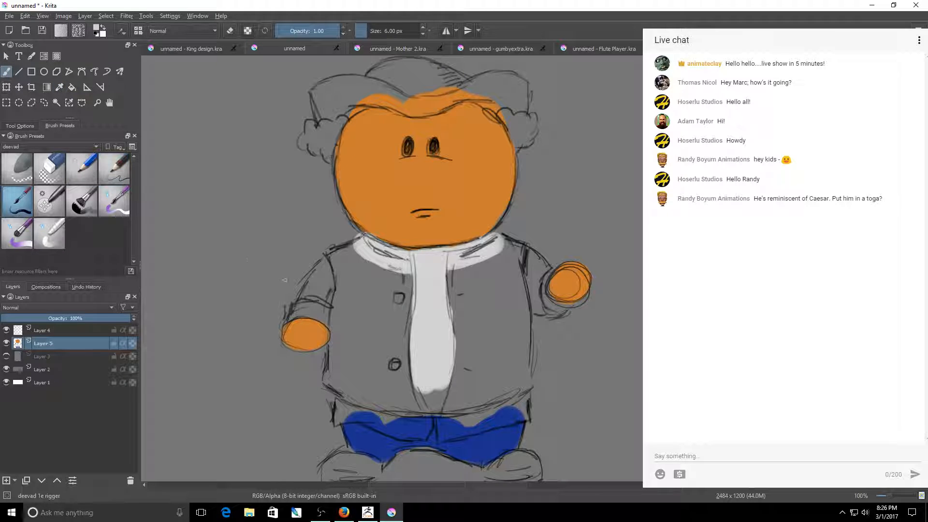
# Paint both sleeves white, reducing the brush to about 14 px to fill the cuff edges of the raised arm.
pyautogui.moveTo(314, 286)
pyautogui.mouseDown()
pyautogui.moveTo(307, 290)
pyautogui.moveTo(323, 272)
pyautogui.moveTo(320, 290)
pyautogui.moveTo(294, 311)
pyautogui.moveTo(317, 309)
pyautogui.moveTo(293, 312)
pyautogui.moveTo(323, 265)
pyautogui.moveTo(325, 307)
pyautogui.mouseUp()
pyautogui.hotkey('ctrl', 'z')
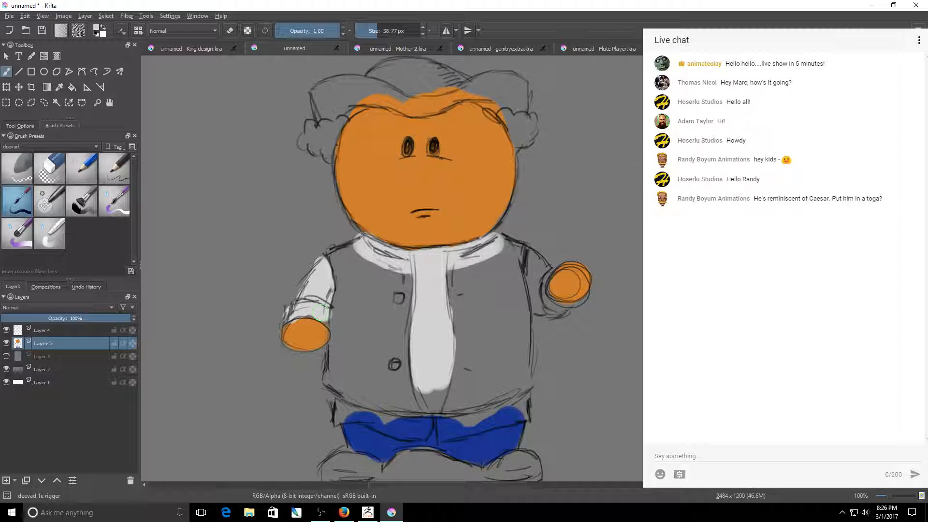
pyautogui.moveTo(535, 277)
pyautogui.mouseDown()
pyautogui.moveTo(535, 264)
pyautogui.moveTo(536, 290)
pyautogui.moveTo(551, 311)
pyautogui.mouseUp()
pyautogui.press('[')
pyautogui.press('[')
pyautogui.press('[')
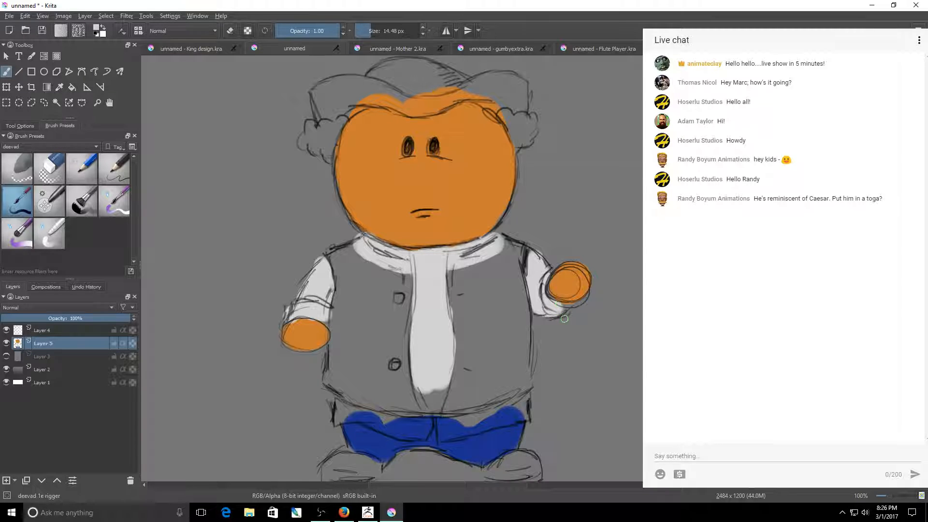
pyautogui.moveTo(564, 319); pyautogui.dragTo(562, 312)
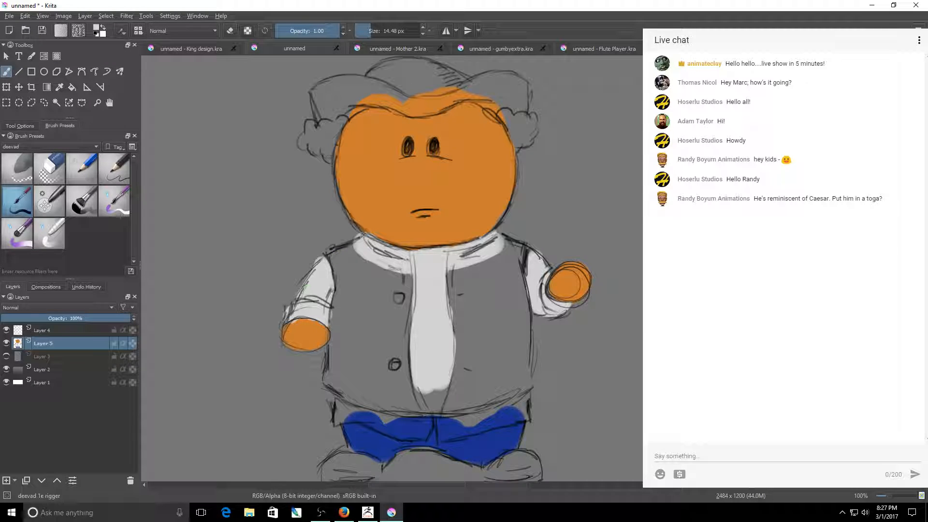
# Extend the white shirt front down to its pointed lower end between the vest flaps.
pyautogui.moveTo(429, 396)
pyautogui.mouseDown()
pyautogui.moveTo(421, 401)
pyautogui.moveTo(419, 390)
pyautogui.mouseUp()
pyautogui.hotkey('ctrl', 'z')
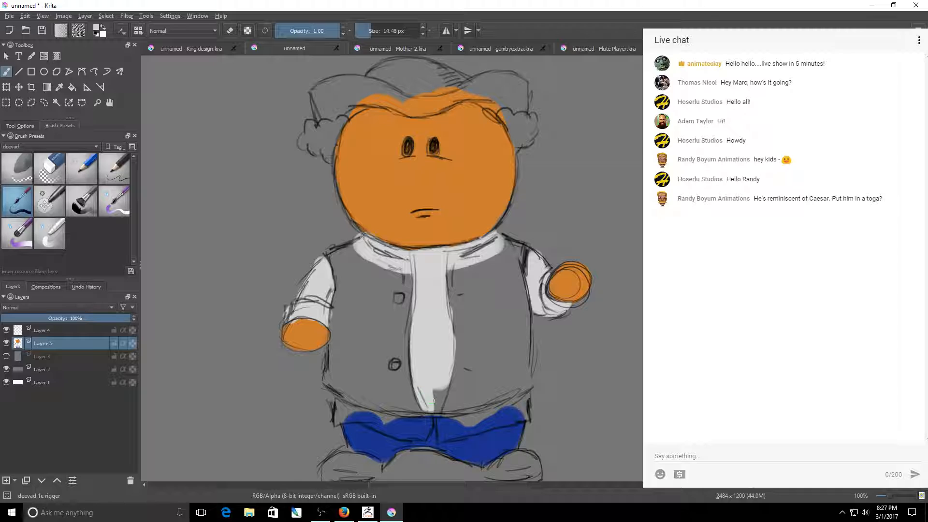
pyautogui.moveTo(434, 400); pyautogui.dragTo(439, 409)
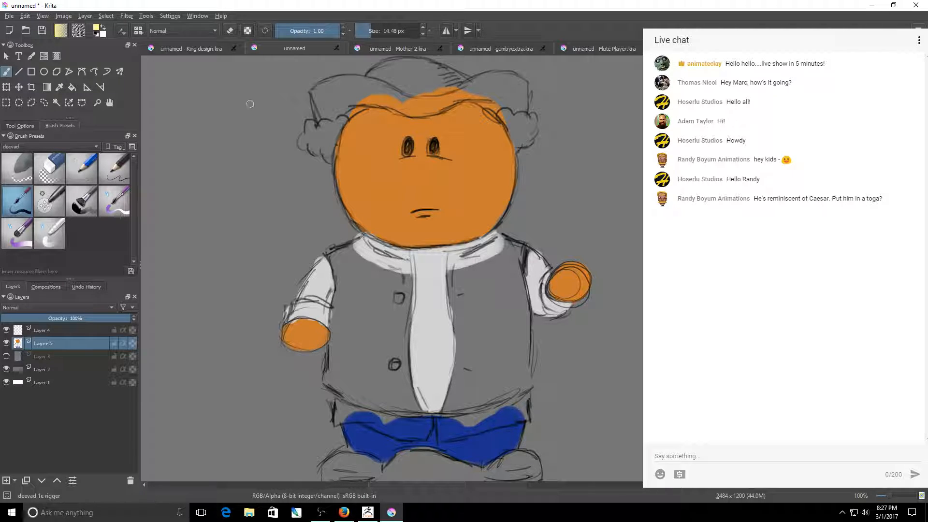
# Fill the hat's crown and brim with straw yellow, covering the orange overlap and enlarging the brush to about 57 px.
pyautogui.moveTo(457, 90)
pyautogui.mouseDown()
pyautogui.moveTo(430, 104)
pyautogui.moveTo(445, 99)
pyautogui.mouseUp()
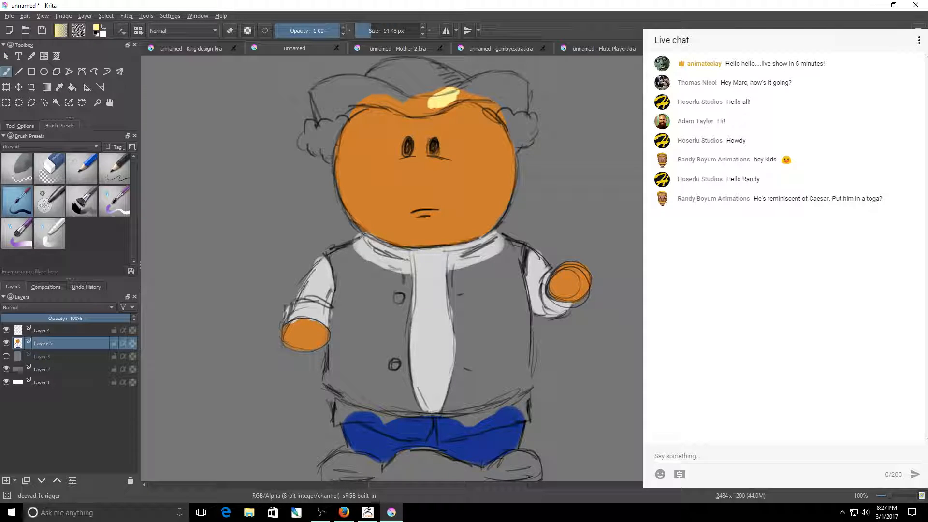
pyautogui.hotkey('alt', 'Tab')
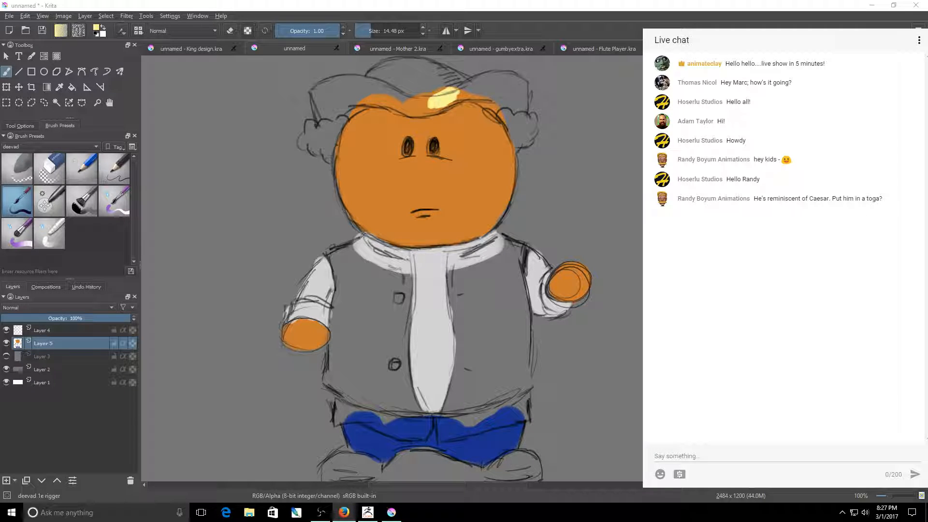
pyautogui.click(448, 77)
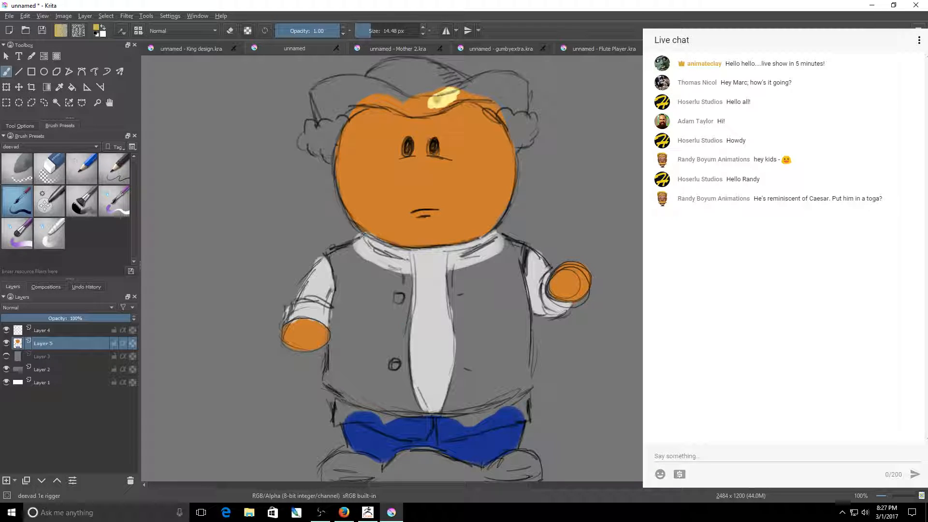
pyautogui.moveTo(431, 103)
pyautogui.mouseDown()
pyautogui.moveTo(486, 87)
pyautogui.moveTo(400, 105)
pyautogui.moveTo(346, 104)
pyautogui.moveTo(406, 101)
pyautogui.mouseUp()
pyautogui.keyDown('shift'); pyautogui.moveTo(404, 82); pyautogui.dragTo(425, 82); pyautogui.keyUp('shift')
pyautogui.moveTo(409, 82)
pyautogui.mouseDown()
pyautogui.moveTo(328, 99)
pyautogui.moveTo(379, 78)
pyautogui.moveTo(508, 85)
pyautogui.moveTo(478, 89)
pyautogui.moveTo(512, 109)
pyautogui.moveTo(522, 97)
pyautogui.moveTo(514, 80)
pyautogui.moveTo(517, 91)
pyautogui.mouseUp()
pyautogui.moveTo(327, 101); pyautogui.dragTo(339, 122)
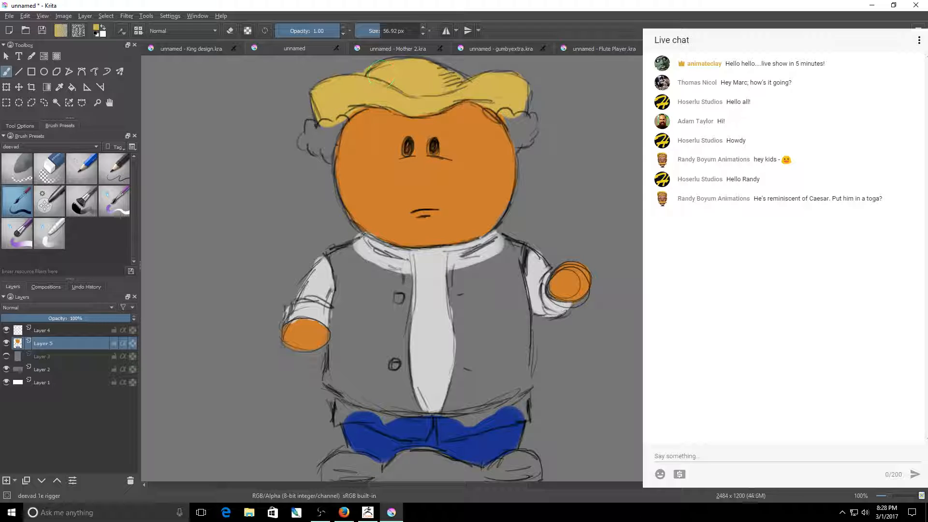
# Consult the medieval peasant painting in the browser and fill the whole vest with brown, refining its edges with a brush of about 28 px.
pyautogui.moveTo(927, 20); pyautogui.dragTo(581, 11)
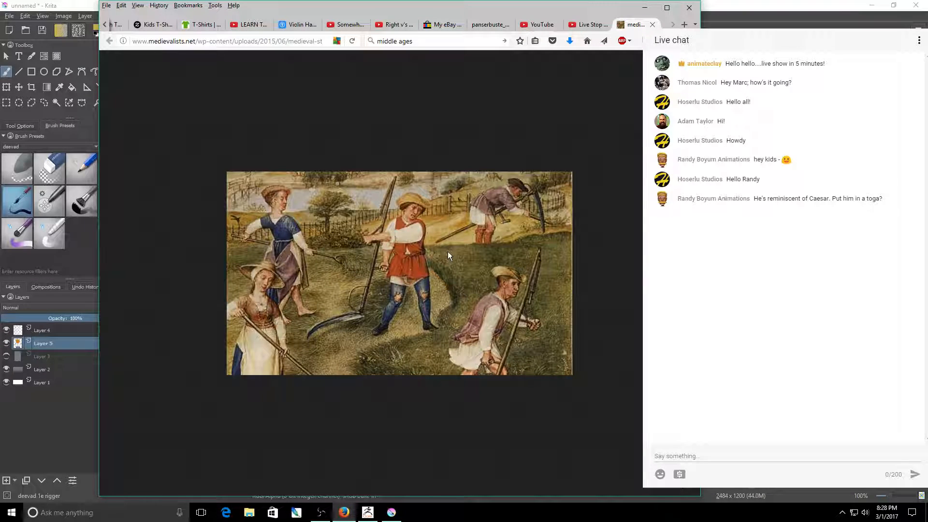
pyautogui.moveTo(576, 10)
pyautogui.mouseDown()
pyautogui.moveTo(927, 11)
pyautogui.moveTo(927, 29)
pyautogui.moveTo(927, 19)
pyautogui.mouseUp()
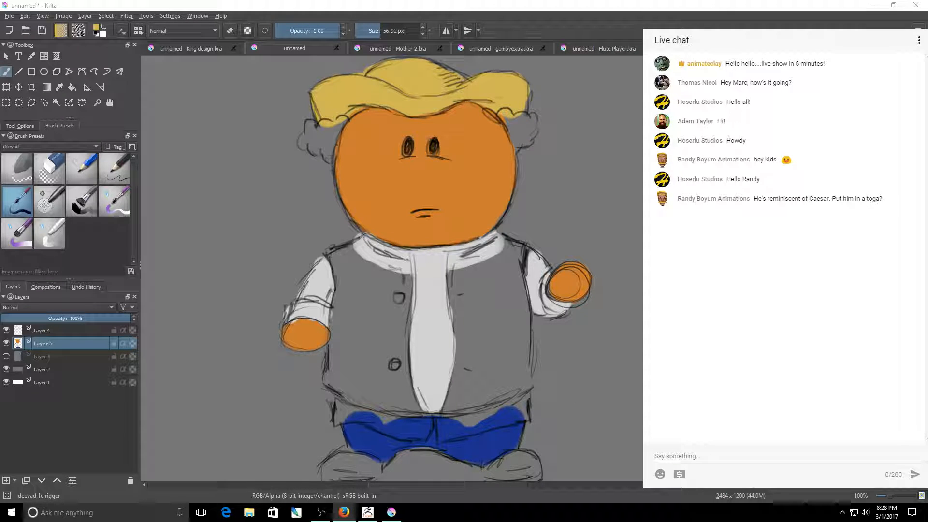
pyautogui.keyDown('ctrl'); pyautogui.click(425, 183); pyautogui.keyUp('ctrl')
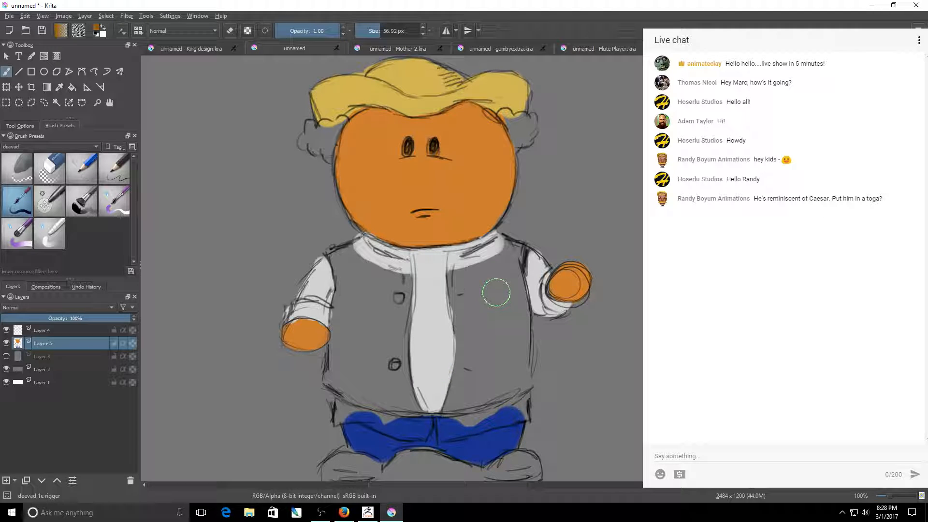
pyautogui.moveTo(476, 301)
pyautogui.mouseDown()
pyautogui.moveTo(476, 285)
pyautogui.moveTo(462, 289)
pyautogui.moveTo(481, 273)
pyautogui.moveTo(490, 296)
pyautogui.mouseUp()
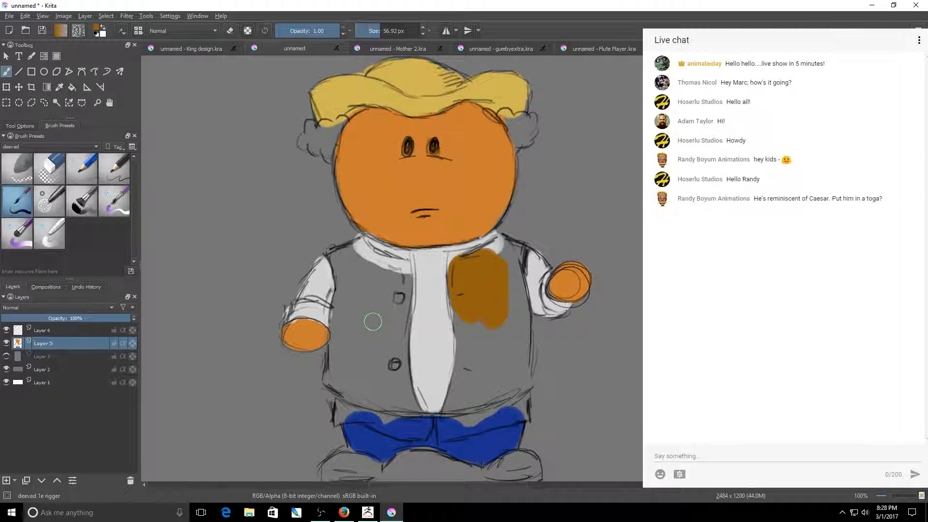
pyautogui.moveTo(373, 321)
pyautogui.mouseDown()
pyautogui.moveTo(386, 278)
pyautogui.moveTo(354, 294)
pyautogui.moveTo(356, 326)
pyautogui.moveTo(348, 321)
pyautogui.moveTo(380, 321)
pyautogui.moveTo(387, 343)
pyautogui.moveTo(393, 331)
pyautogui.mouseUp()
pyautogui.moveTo(379, 270)
pyautogui.mouseDown()
pyautogui.moveTo(340, 258)
pyautogui.moveTo(334, 376)
pyautogui.moveTo(350, 382)
pyautogui.moveTo(347, 412)
pyautogui.moveTo(384, 373)
pyautogui.moveTo(397, 395)
pyautogui.moveTo(382, 396)
pyautogui.moveTo(387, 400)
pyautogui.moveTo(369, 413)
pyautogui.moveTo(418, 432)
pyautogui.moveTo(413, 412)
pyautogui.moveTo(413, 432)
pyautogui.moveTo(426, 428)
pyautogui.moveTo(407, 408)
pyautogui.moveTo(403, 274)
pyautogui.moveTo(496, 247)
pyautogui.moveTo(501, 261)
pyautogui.moveTo(512, 253)
pyautogui.moveTo(512, 290)
pyautogui.moveTo(459, 304)
pyautogui.moveTo(484, 310)
pyautogui.moveTo(501, 331)
pyautogui.moveTo(511, 290)
pyautogui.moveTo(519, 300)
pyautogui.moveTo(464, 357)
pyautogui.moveTo(481, 408)
pyautogui.moveTo(447, 416)
pyautogui.moveTo(452, 401)
pyautogui.moveTo(460, 411)
pyautogui.moveTo(444, 435)
pyautogui.moveTo(479, 427)
pyautogui.moveTo(520, 377)
pyautogui.mouseUp()
pyautogui.press('[')
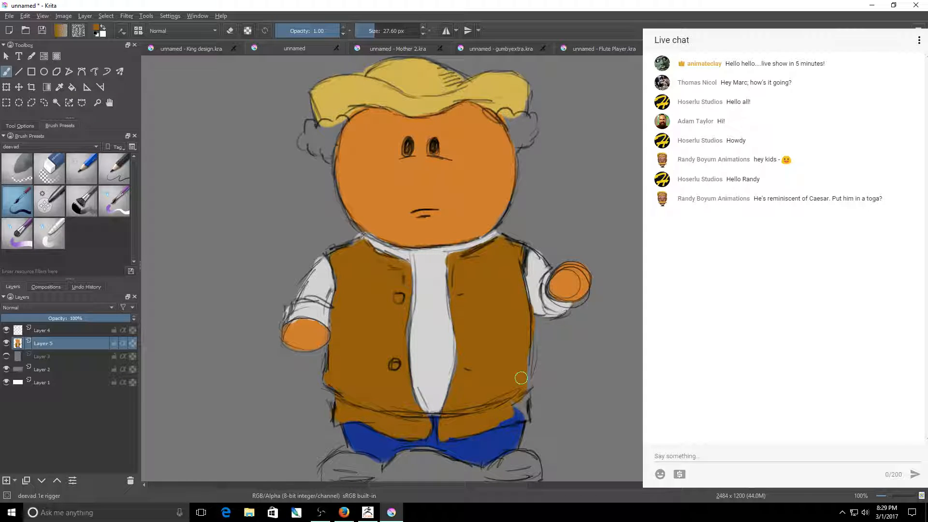
pyautogui.moveTo(510, 417)
pyautogui.mouseDown()
pyautogui.moveTo(453, 437)
pyautogui.moveTo(510, 415)
pyautogui.moveTo(498, 420)
pyautogui.moveTo(522, 388)
pyautogui.mouseUp()
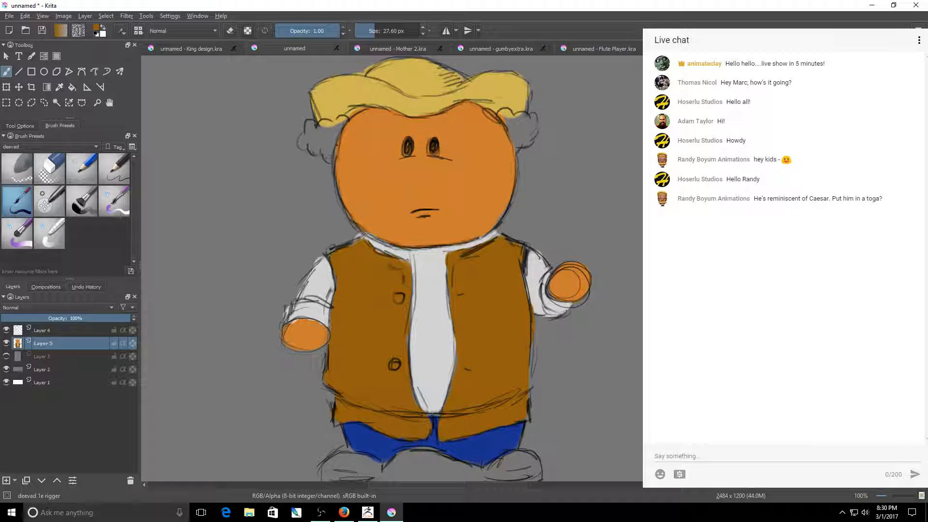
# Paint the hair tufts on both sides of the head dark brown.
pyautogui.moveTo(320, 142)
pyautogui.mouseDown()
pyautogui.moveTo(319, 128)
pyautogui.moveTo(338, 121)
pyautogui.moveTo(330, 151)
pyautogui.moveTo(301, 148)
pyautogui.moveTo(313, 129)
pyautogui.mouseUp()
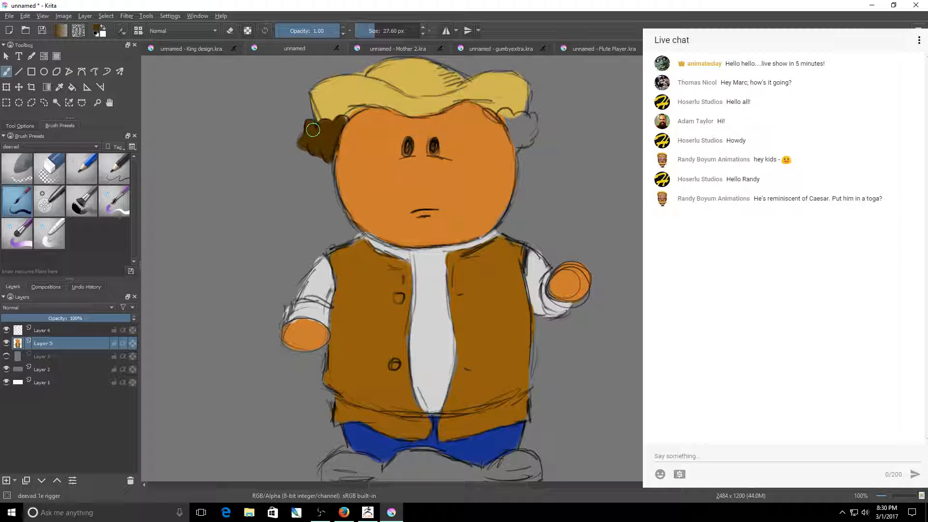
pyautogui.moveTo(523, 133)
pyautogui.mouseDown()
pyautogui.moveTo(511, 123)
pyautogui.moveTo(523, 120)
pyautogui.moveTo(512, 135)
pyautogui.moveTo(517, 145)
pyautogui.moveTo(530, 122)
pyautogui.moveTo(518, 147)
pyautogui.moveTo(505, 128)
pyautogui.mouseUp()
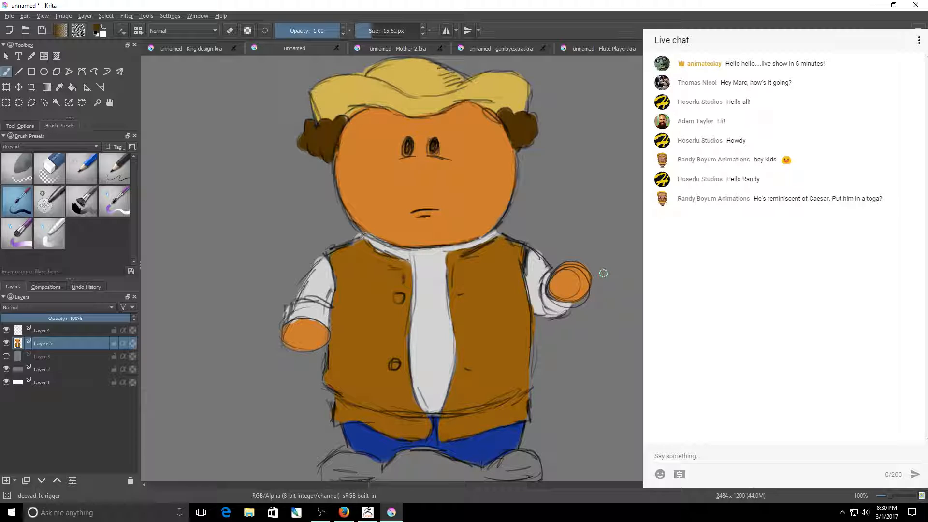
# Fill both shoes with a very dark brown, using a brush enlarged to about 29 px.
pyautogui.scroll(-1, 603, 274)
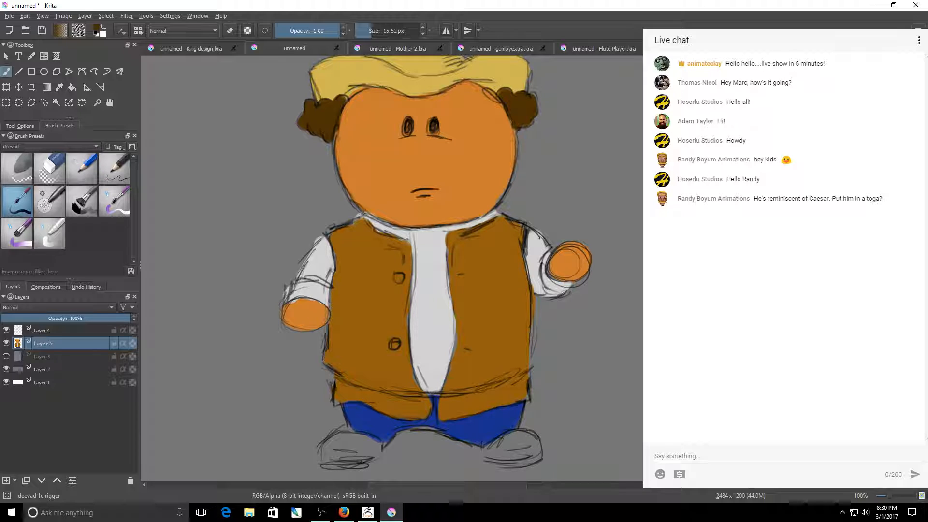
pyautogui.press('d')
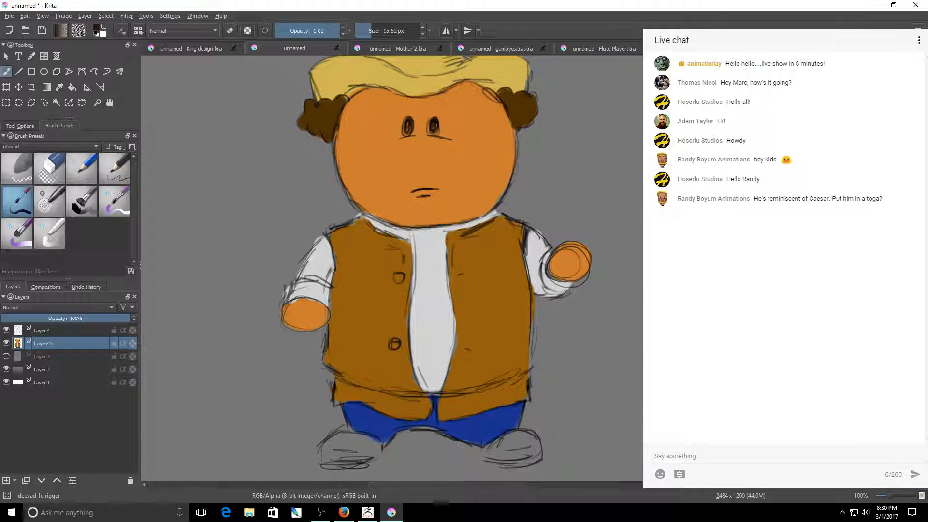
pyautogui.moveTo(353, 455)
pyautogui.mouseDown()
pyautogui.moveTo(338, 440)
pyautogui.moveTo(376, 439)
pyautogui.moveTo(375, 452)
pyautogui.moveTo(349, 447)
pyautogui.moveTo(335, 461)
pyautogui.moveTo(326, 447)
pyautogui.moveTo(340, 465)
pyautogui.moveTo(372, 457)
pyautogui.mouseUp()
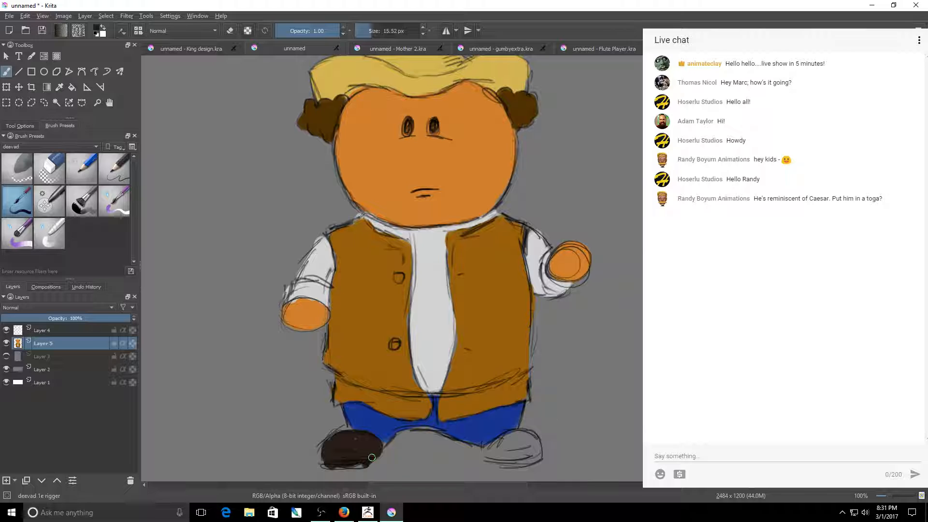
pyautogui.hotkey('ctrl', 'z')
pyautogui.moveTo(357, 454)
pyautogui.keyDown('shift'); pyautogui.mouseDown()
pyautogui.moveTo(336, 456)
pyautogui.moveTo(353, 460)
pyautogui.moveTo(348, 448)
pyautogui.moveTo(365, 443)
pyautogui.moveTo(360, 456)
pyautogui.moveTo(329, 458)
pyautogui.moveTo(337, 439)
pyautogui.moveTo(358, 433)
pyautogui.moveTo(383, 447)
pyautogui.mouseUp(); pyautogui.keyUp('shift')
pyautogui.moveTo(519, 441)
pyautogui.mouseDown()
pyautogui.moveTo(488, 452)
pyautogui.moveTo(515, 454)
pyautogui.moveTo(492, 456)
pyautogui.mouseUp()
pyautogui.moveTo(491, 456)
pyautogui.mouseDown()
pyautogui.moveTo(528, 455)
pyautogui.moveTo(534, 448)
pyautogui.moveTo(514, 439)
pyautogui.moveTo(521, 445)
pyautogui.moveTo(528, 436)
pyautogui.moveTo(535, 456)
pyautogui.moveTo(489, 463)
pyautogui.mouseUp()
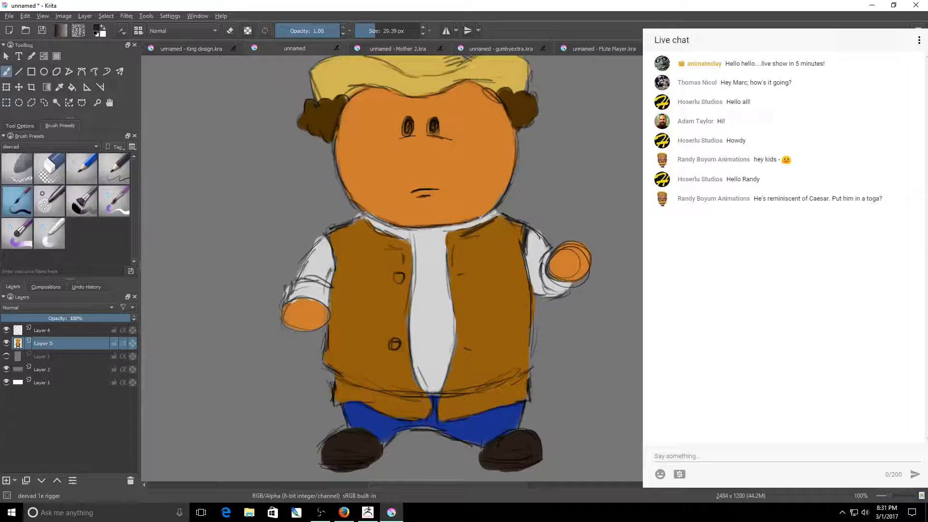
# Look over the painted peasant and open the King design drawing for comparison.
pyautogui.scroll(2, 391, 269)
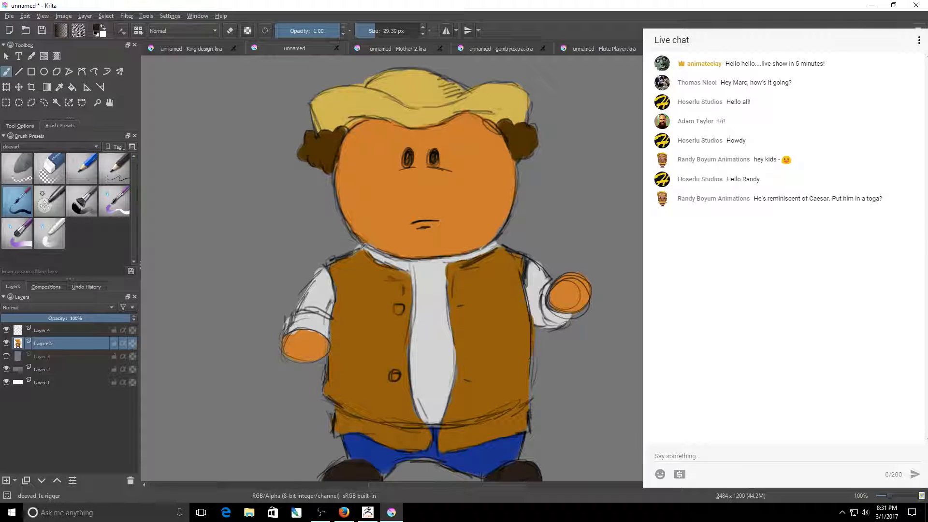
pyautogui.click(196, 49)
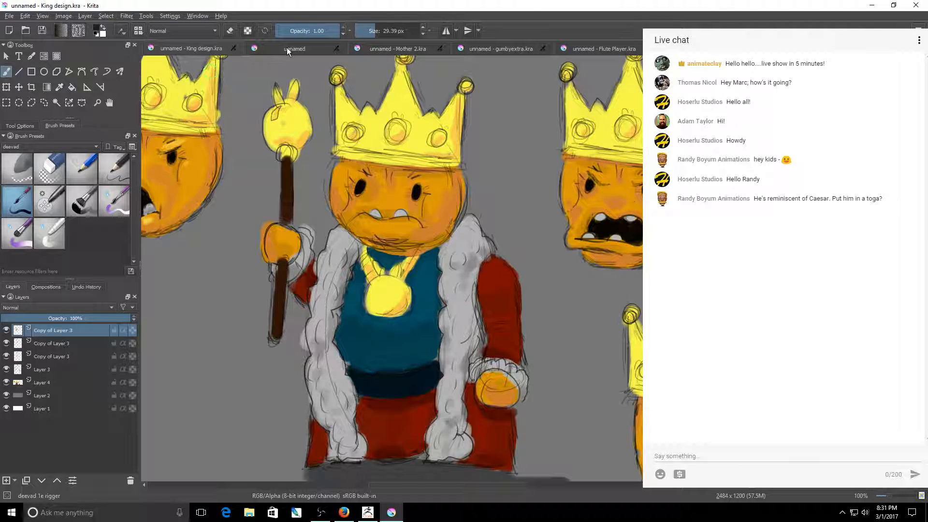
# Compare the painted peasant with the Mother 2, gumbyextra, Flute Player and King design drawings, examining their colours and shading.
pyautogui.click(287, 47)
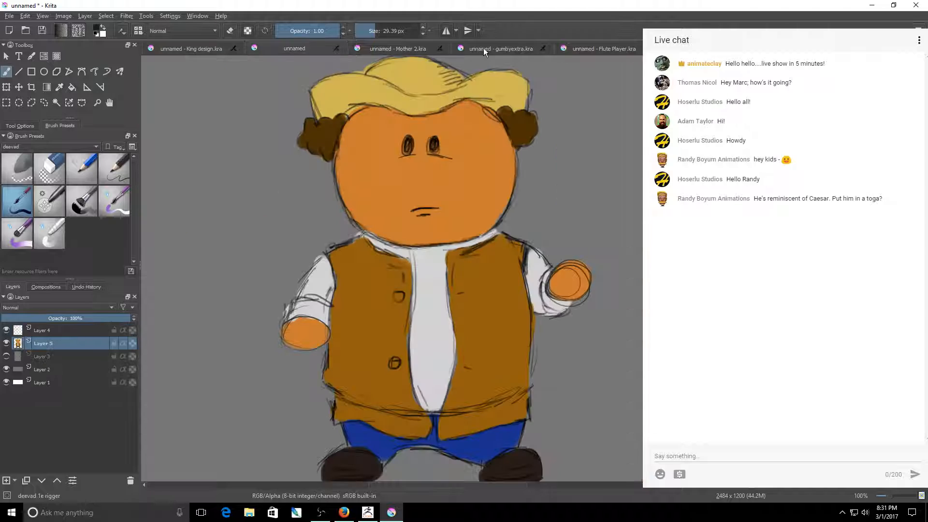
pyautogui.click(483, 48)
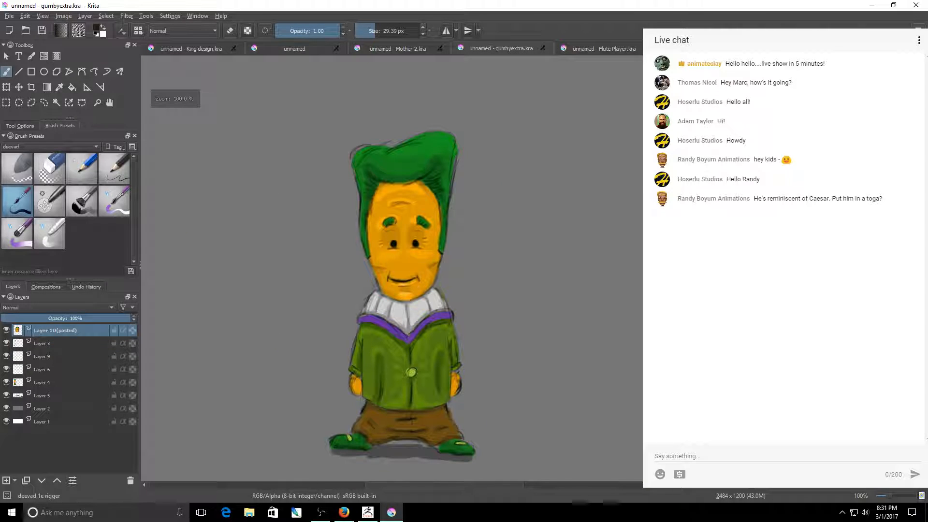
pyautogui.click(307, 47)
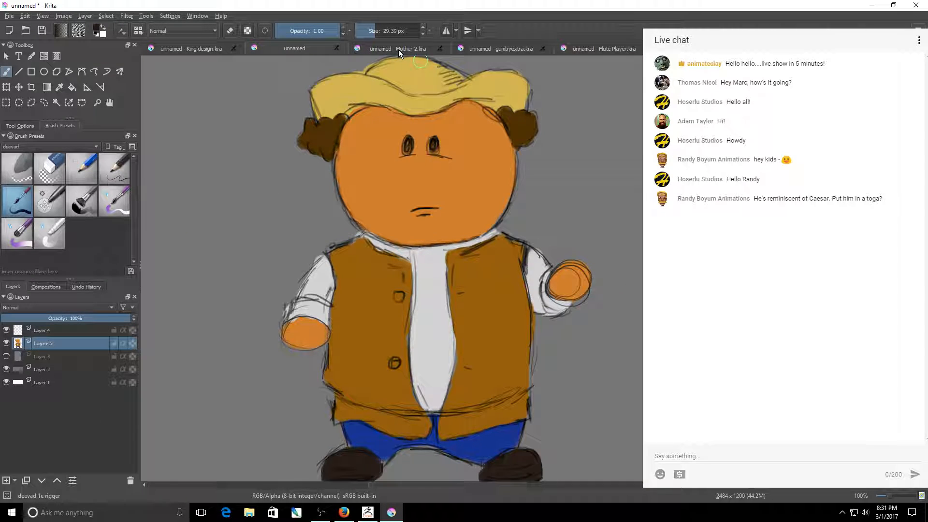
pyautogui.click(398, 49)
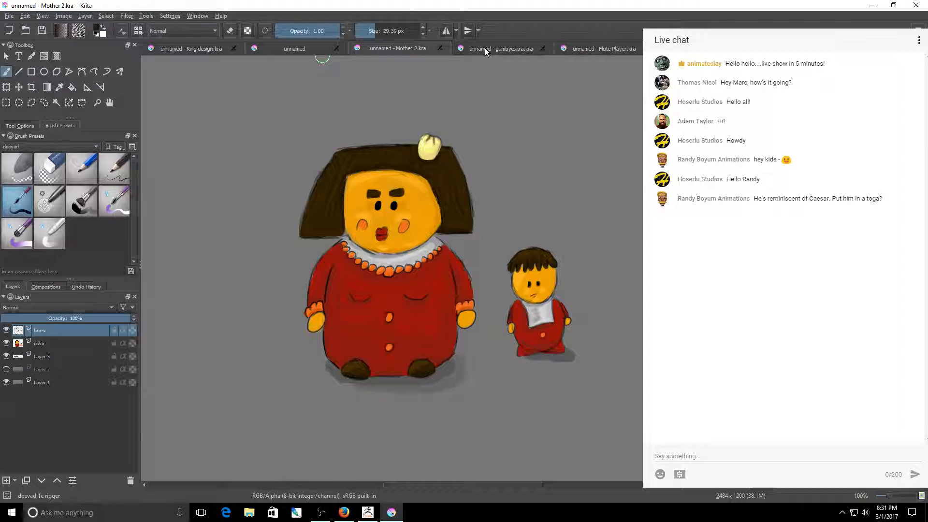
pyautogui.click(485, 48)
pyautogui.click(580, 48)
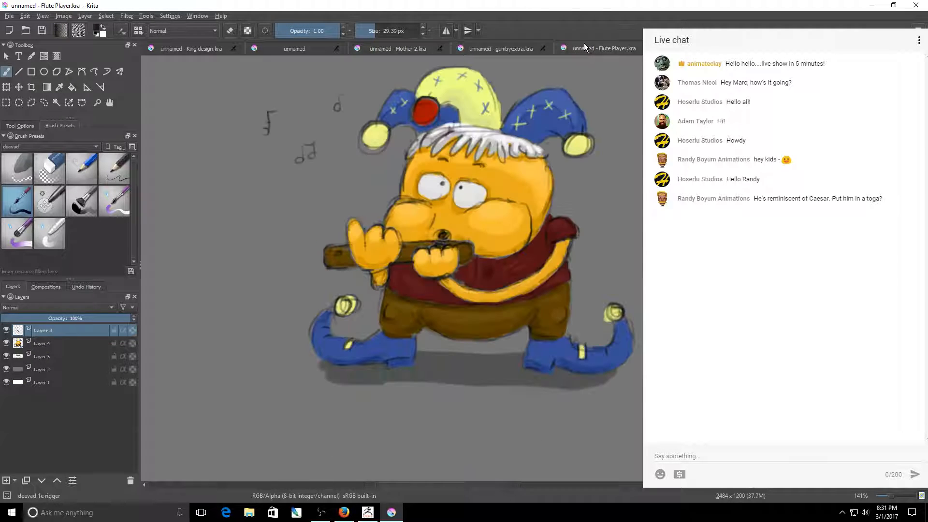
pyautogui.click(477, 48)
pyautogui.click(386, 49)
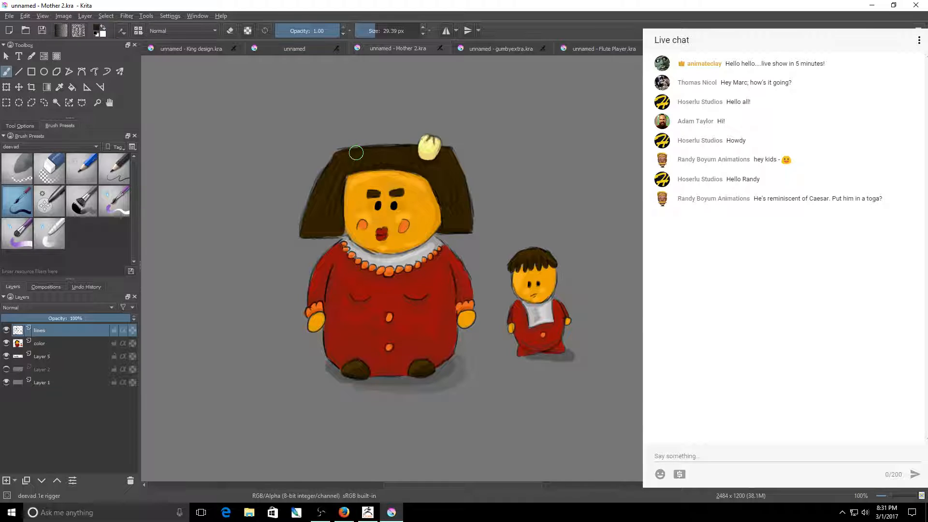
pyautogui.click(308, 49)
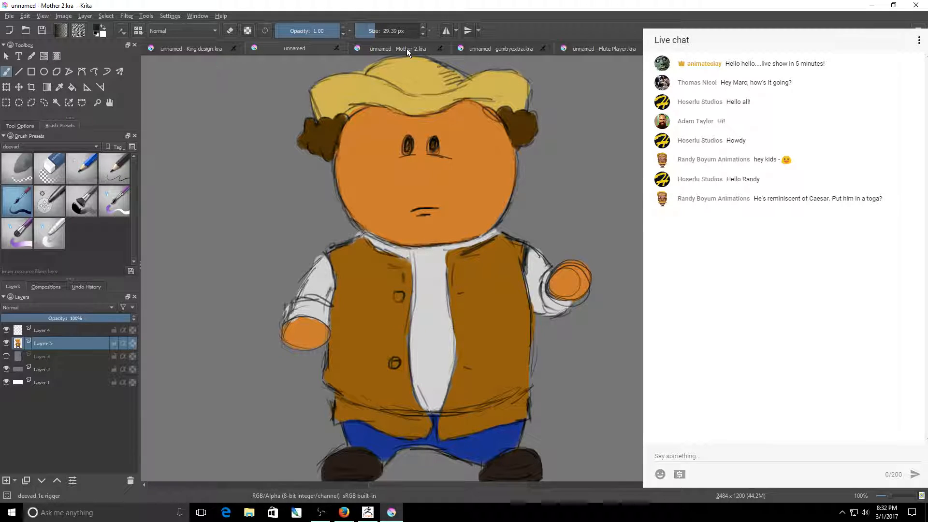
pyautogui.click(483, 49)
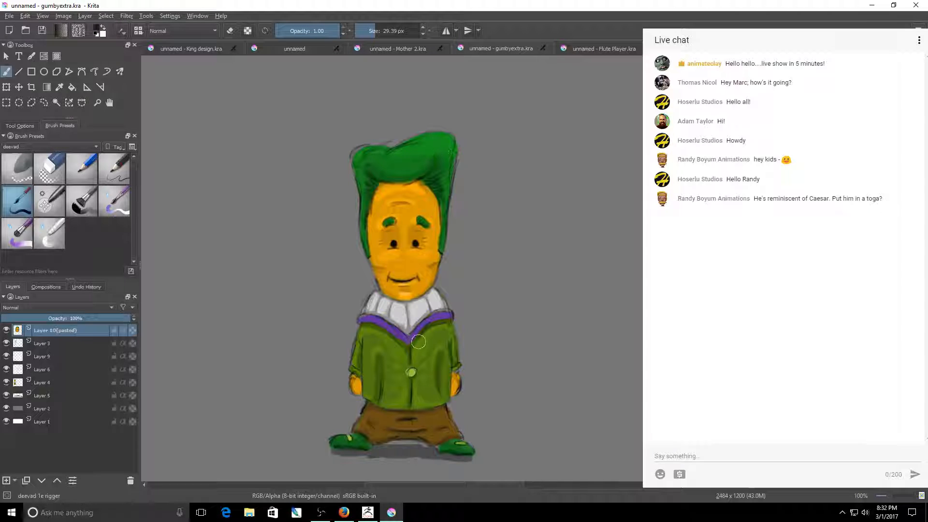
pyautogui.click(588, 48)
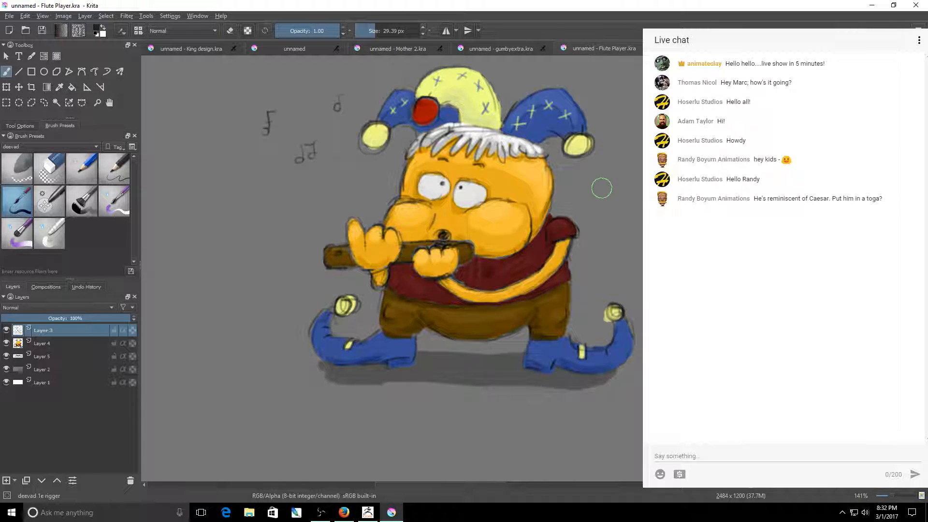
pyautogui.moveTo(486, 270)
pyautogui.mouseDown()
pyautogui.moveTo(485, 329)
pyautogui.moveTo(485, 307)
pyautogui.mouseUp()
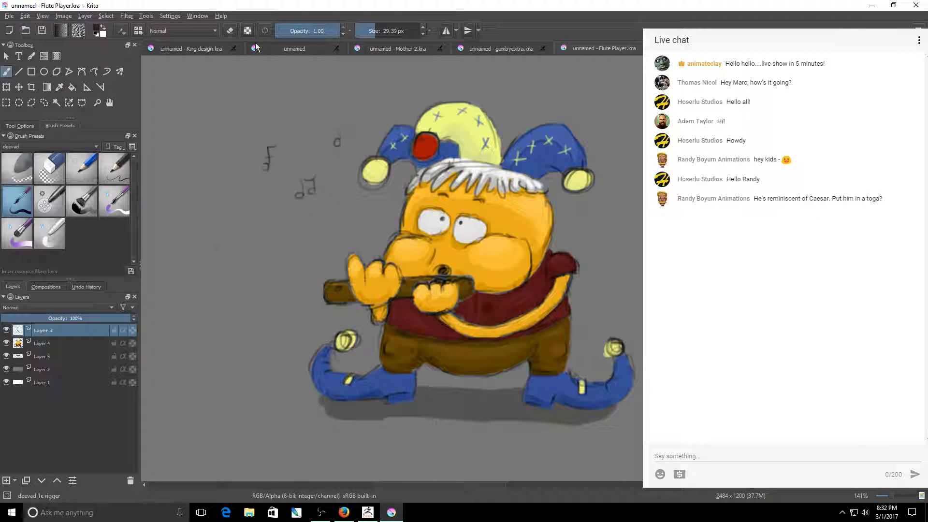
pyautogui.click(195, 44)
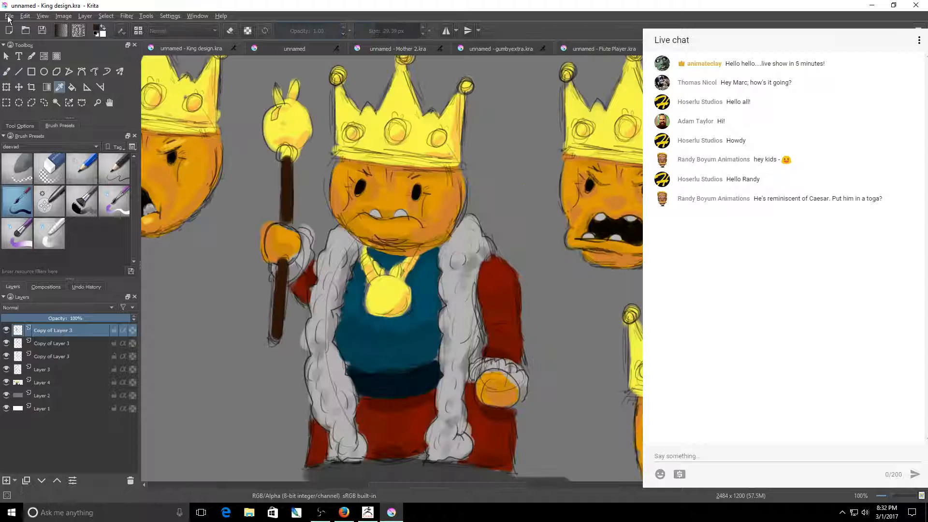
# Open the recent drawing extra #1.kra, look over its characters and return to the peasant drawing.
pyautogui.click(9, 16)
pyautogui.moveTo(37, 49)
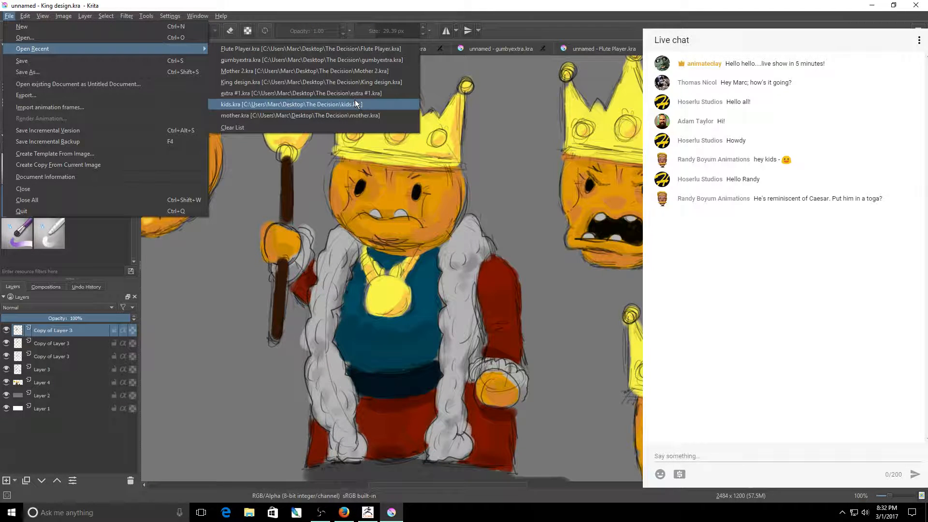
pyautogui.click(355, 104)
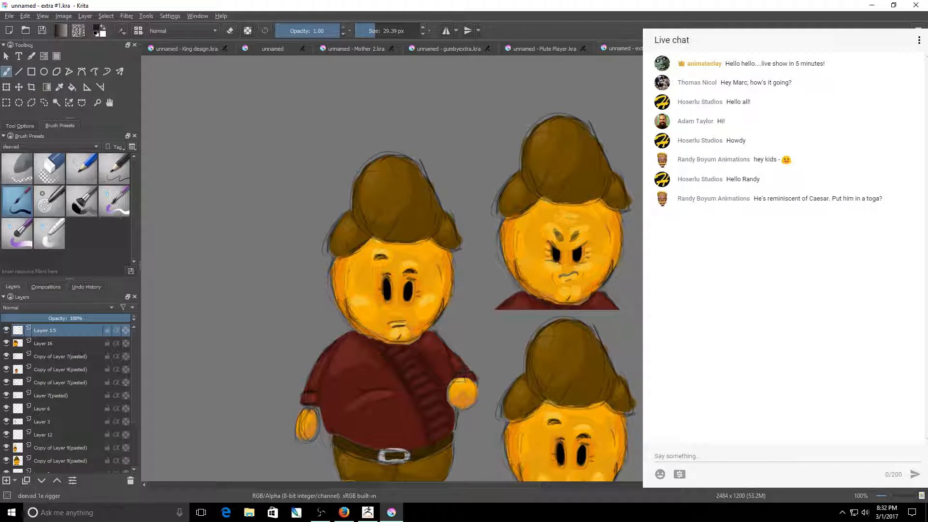
pyautogui.scroll(-3, 391, 268)
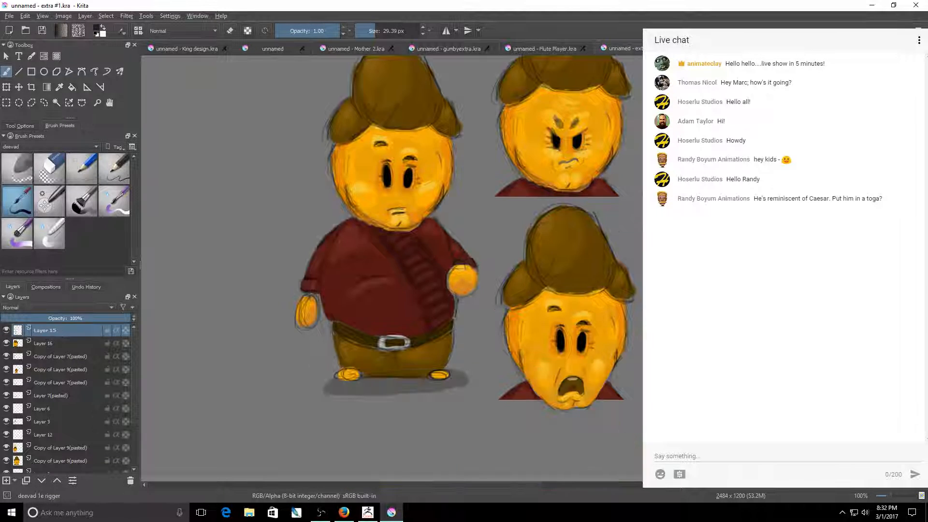
pyautogui.scroll(1, 279, 58)
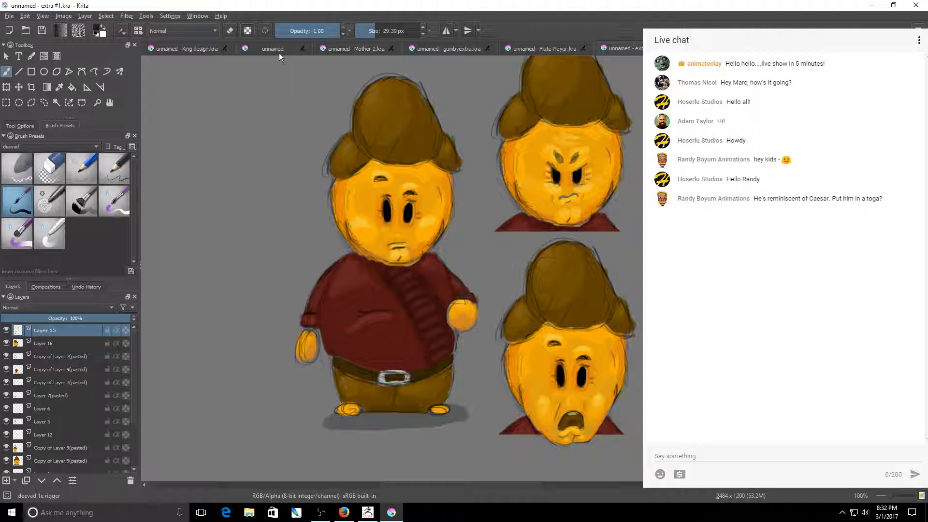
pyautogui.click(279, 54)
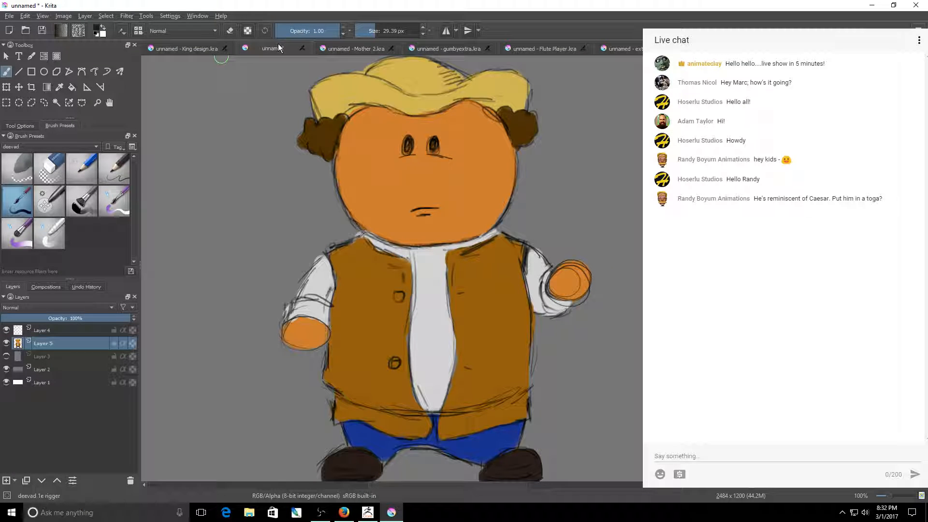
# Try an orange sampled from the king's face with a test stroke beside the peasant, and undo the stroke.
pyautogui.hotkey('ctrl', 'Tab')
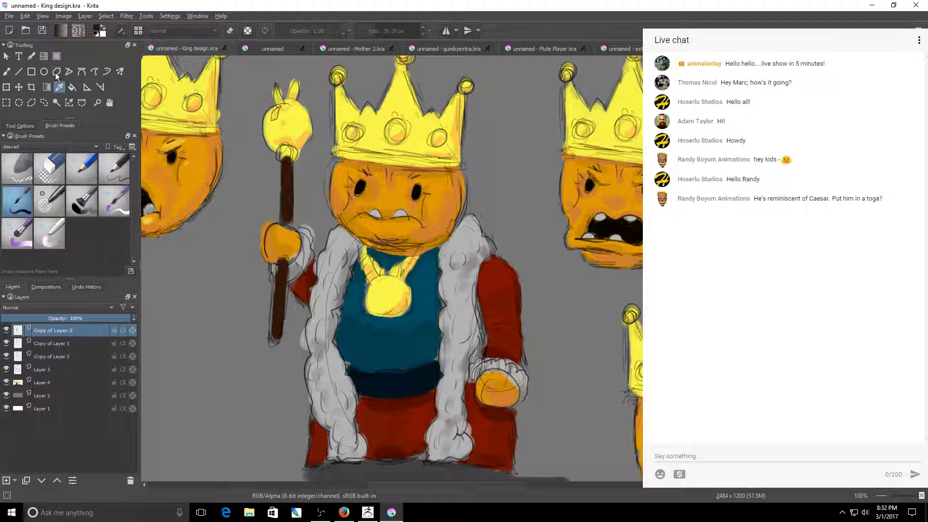
pyautogui.click(409, 193)
pyautogui.click(415, 204)
pyautogui.click(274, 47)
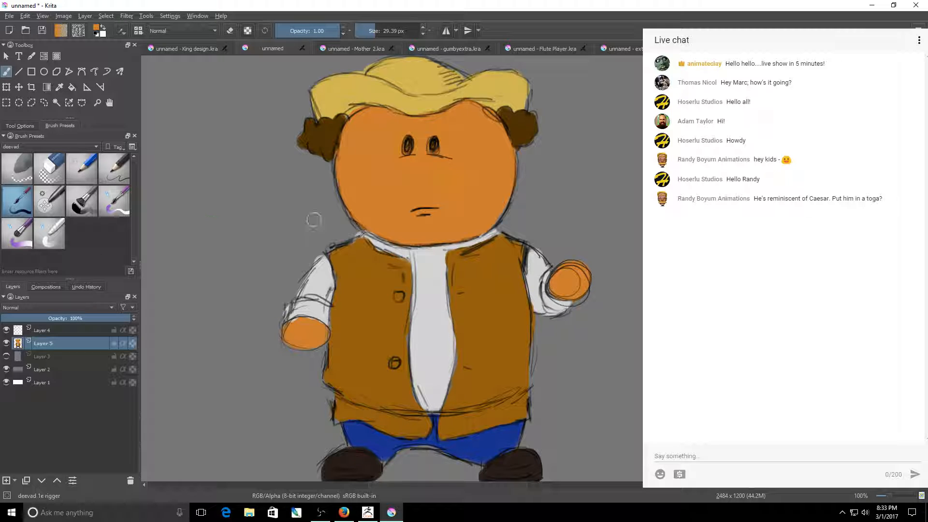
pyautogui.moveTo(313, 220); pyautogui.dragTo(231, 274)
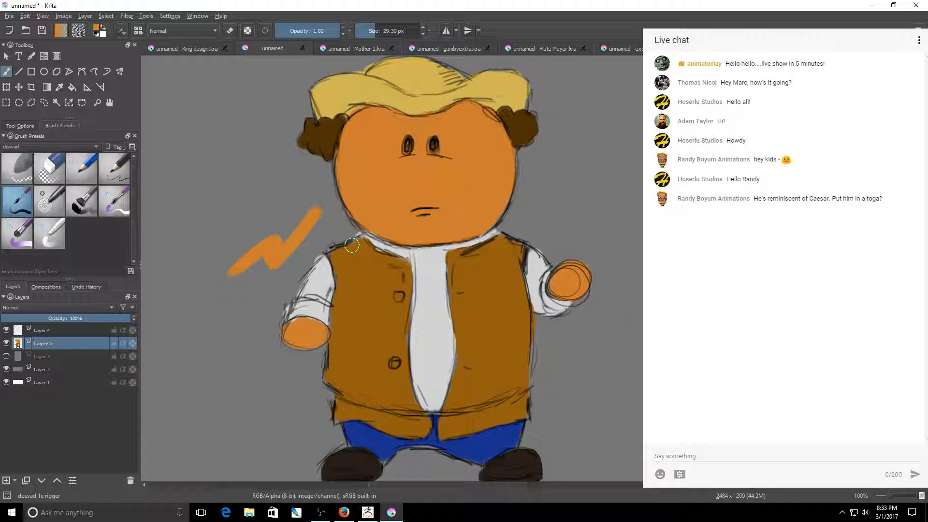
pyautogui.hotkey('ctrl', 'z')
# Sample a yellower orange from the king's face in the King design drawing and repaint the peasant's whole face with it.
pyautogui.click(212, 51)
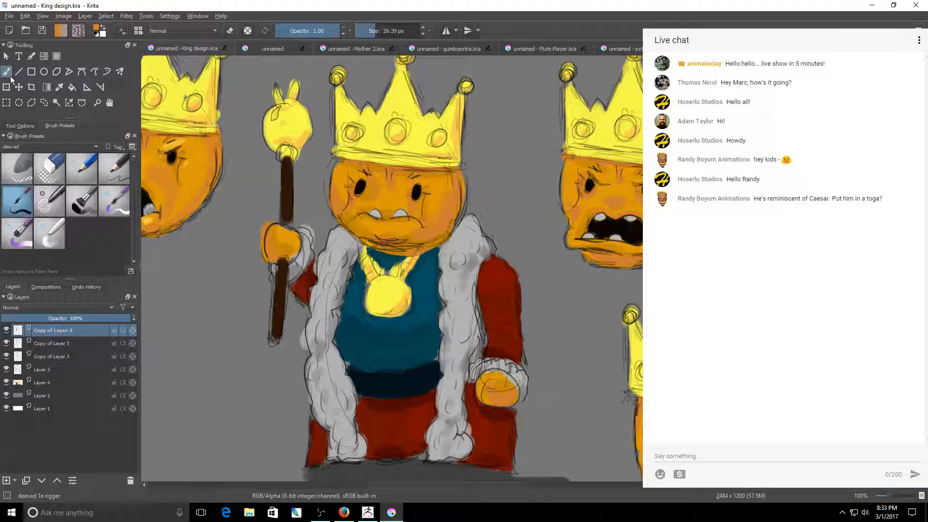
pyautogui.press('p')
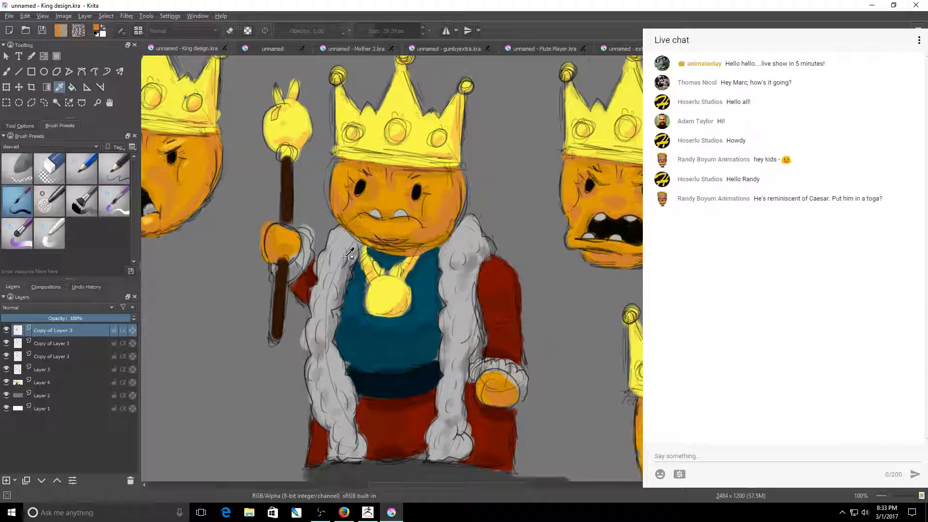
pyautogui.click(393, 199)
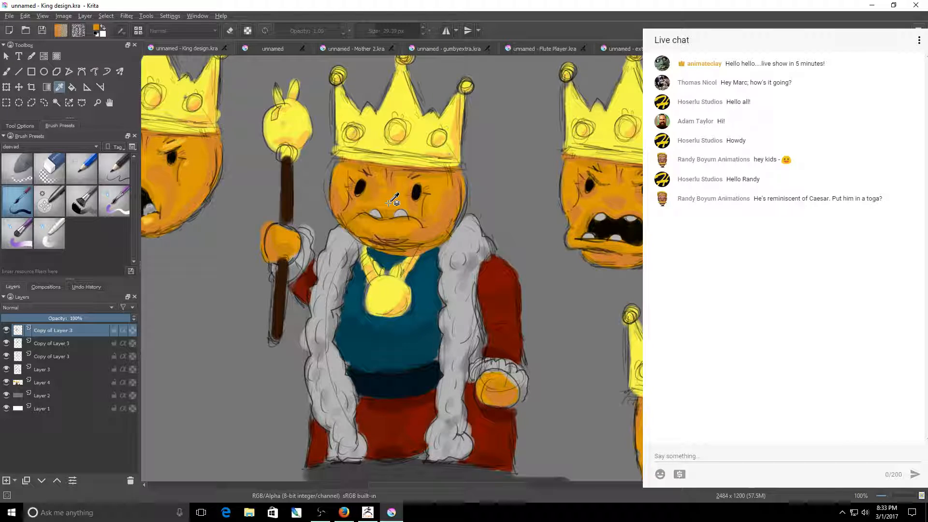
pyautogui.click(260, 47)
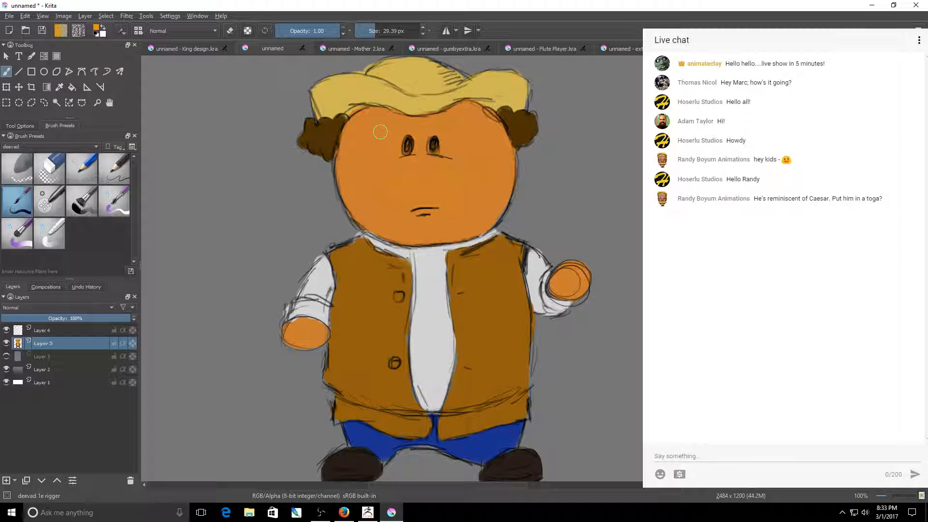
pyautogui.moveTo(418, 169); pyautogui.dragTo(412, 199)
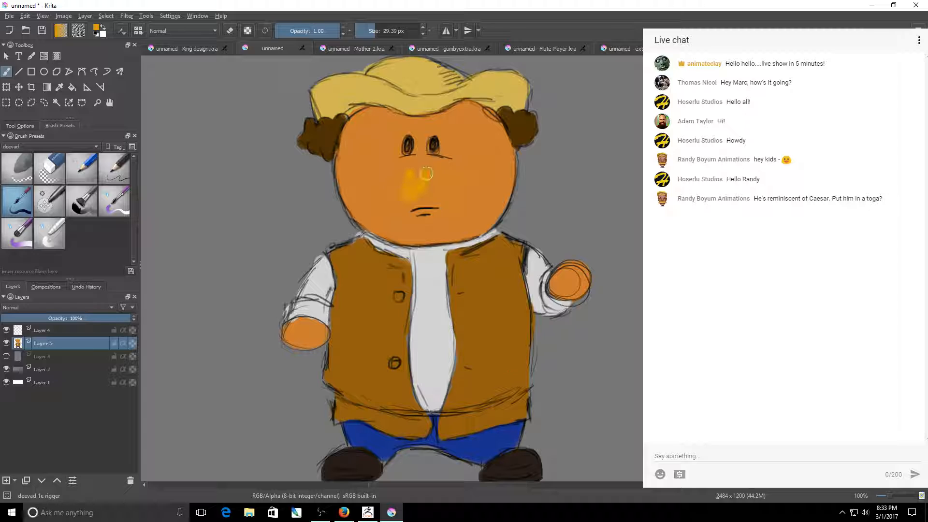
pyautogui.moveTo(417, 130)
pyautogui.mouseDown()
pyautogui.moveTo(411, 196)
pyautogui.moveTo(382, 189)
pyautogui.moveTo(430, 203)
pyautogui.moveTo(357, 126)
pyautogui.moveTo(355, 177)
pyautogui.moveTo(353, 140)
pyautogui.moveTo(344, 179)
pyautogui.moveTo(360, 215)
pyautogui.moveTo(430, 212)
pyautogui.moveTo(439, 145)
pyautogui.moveTo(390, 130)
pyautogui.moveTo(389, 117)
pyautogui.moveTo(367, 117)
pyautogui.moveTo(450, 115)
pyautogui.moveTo(452, 212)
pyautogui.mouseUp()
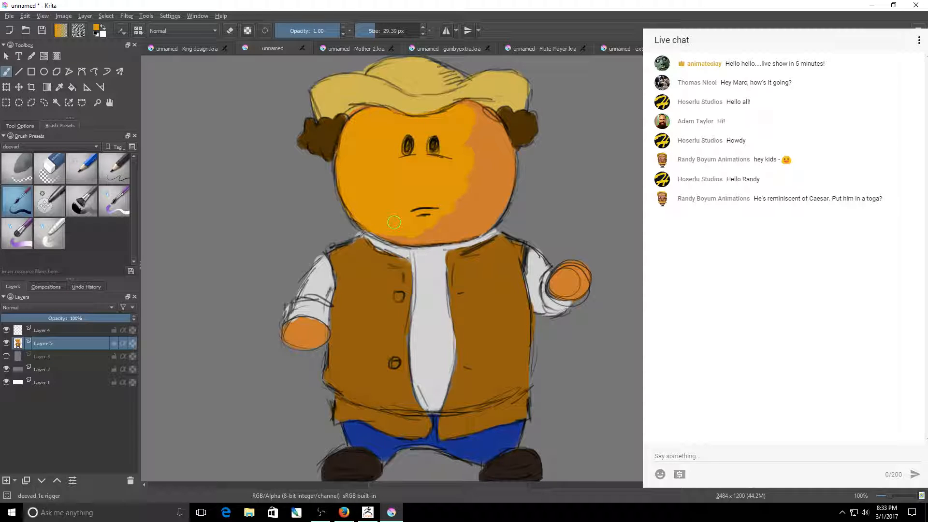
pyautogui.moveTo(394, 222)
pyautogui.mouseDown()
pyautogui.moveTo(444, 230)
pyautogui.moveTo(470, 128)
pyautogui.moveTo(494, 128)
pyautogui.moveTo(504, 152)
pyautogui.moveTo(498, 189)
pyautogui.moveTo(471, 160)
pyautogui.moveTo(424, 233)
pyautogui.moveTo(412, 235)
pyautogui.moveTo(447, 234)
pyautogui.moveTo(483, 216)
pyautogui.moveTo(505, 175)
pyautogui.mouseUp()
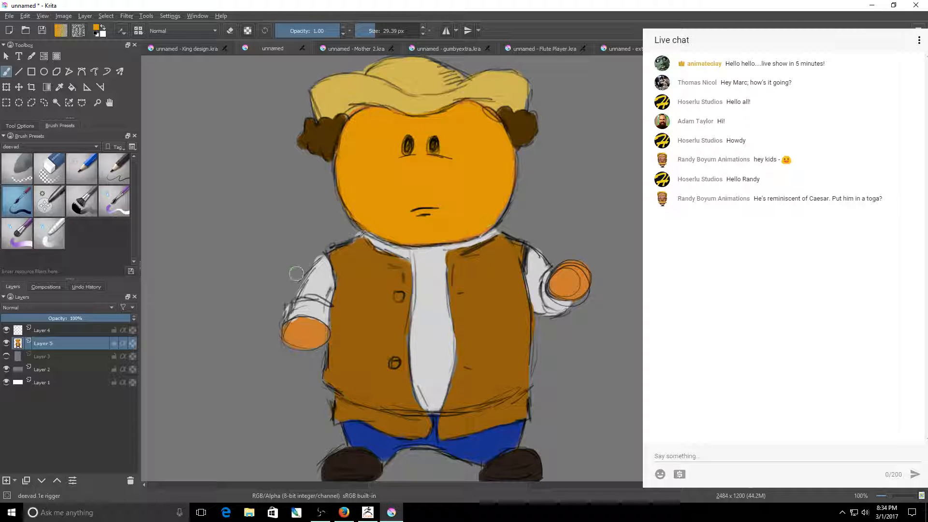
# Repaint both of the peasant's hands with the same yellow-orange as the face.
pyautogui.moveTo(292, 333); pyautogui.dragTo(308, 330)
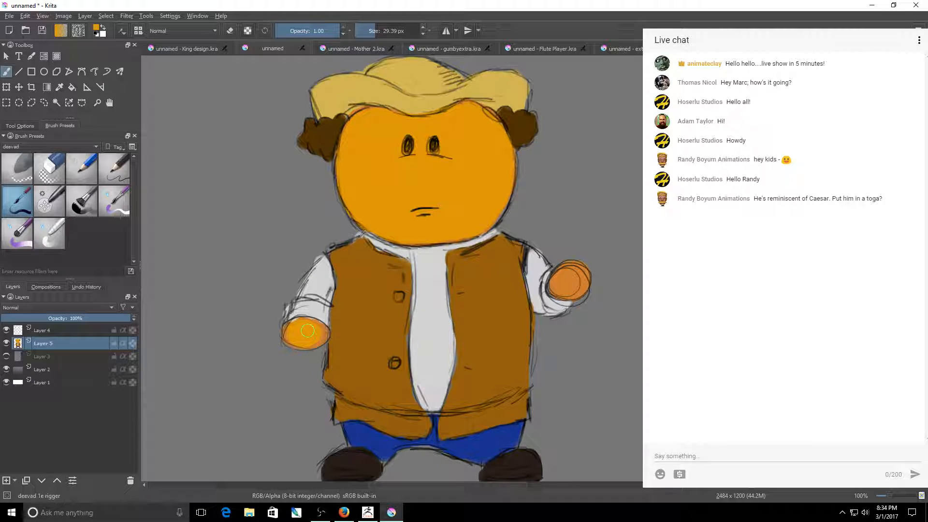
pyautogui.moveTo(580, 279)
pyautogui.mouseDown()
pyautogui.moveTo(566, 289)
pyautogui.moveTo(560, 274)
pyautogui.mouseUp()
pyautogui.hotkey('ctrl', 'z')
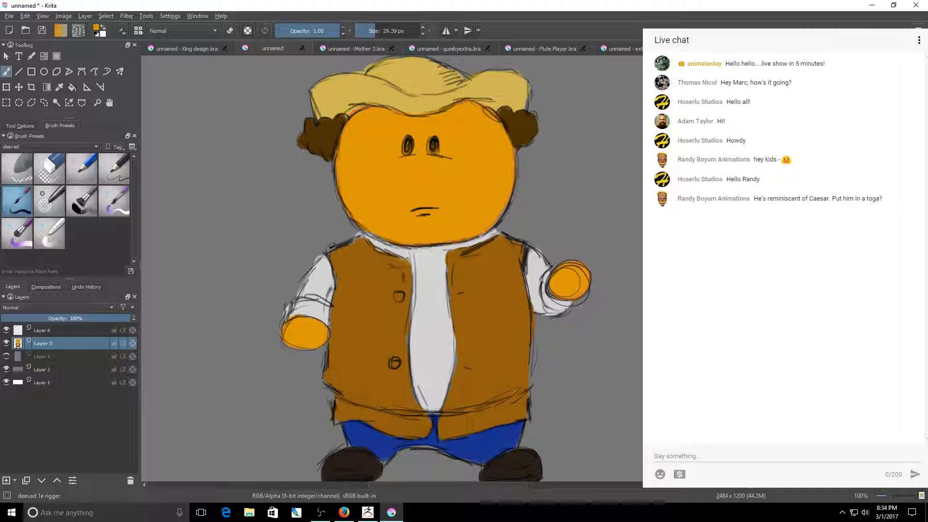
# Shade around both eyes and beneath the mouth with a darker orange.
pyautogui.moveTo(400, 147); pyautogui.dragTo(413, 139)
pyautogui.moveTo(438, 147); pyautogui.dragTo(432, 139)
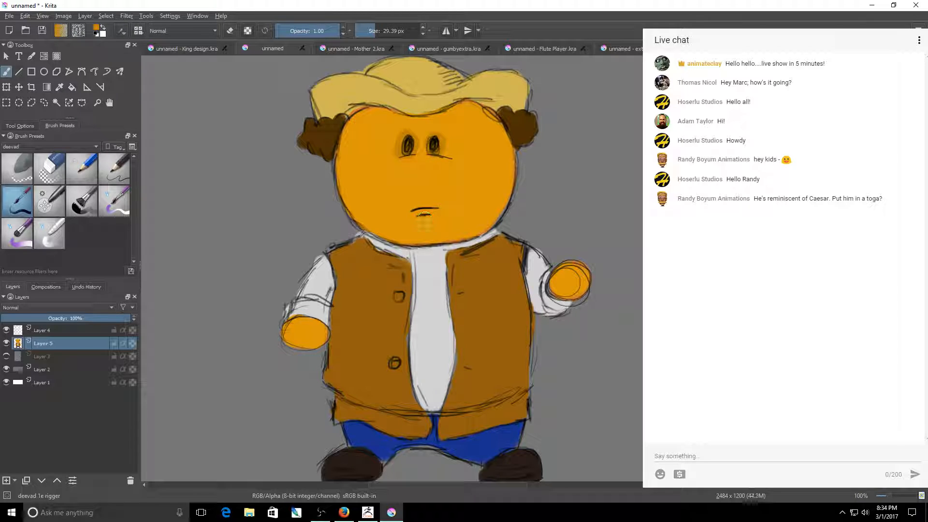
pyautogui.moveTo(427, 224); pyautogui.dragTo(433, 219)
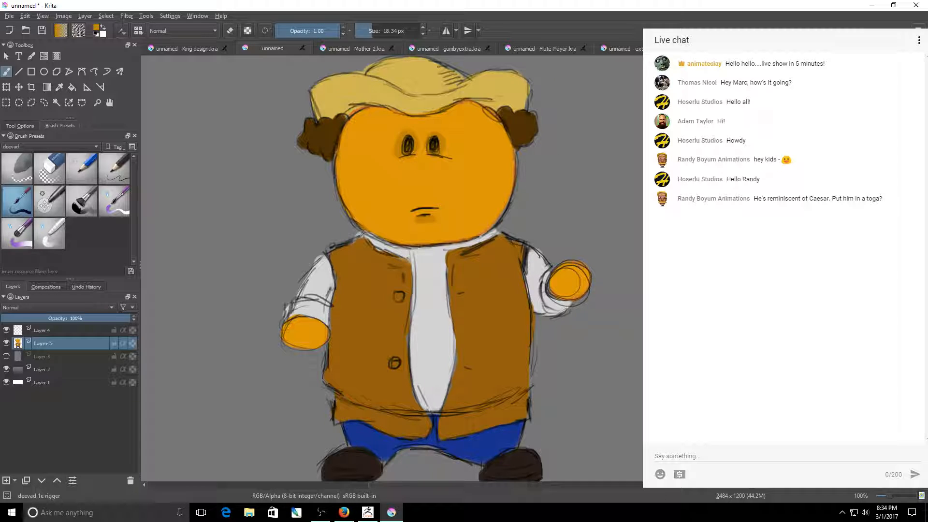
# Shade both hands with darker orange, using a brush of about 18 px.
pyautogui.hotkey('alt', 'Tab')
pyautogui.moveTo(296, 346); pyautogui.dragTo(317, 341)
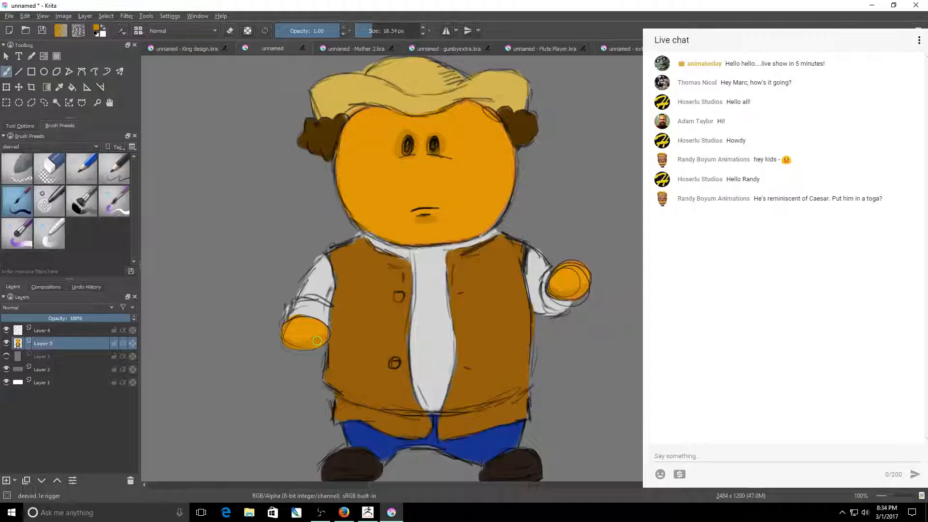
pyautogui.hotkey('ctrl', 'z')
# Shade the face beneath the hat brim and along its edges with darker orange at about 24 px, undoing stray strokes near the eyes and jaw.
pyautogui.moveTo(535, 119); pyautogui.dragTo(538, 119)
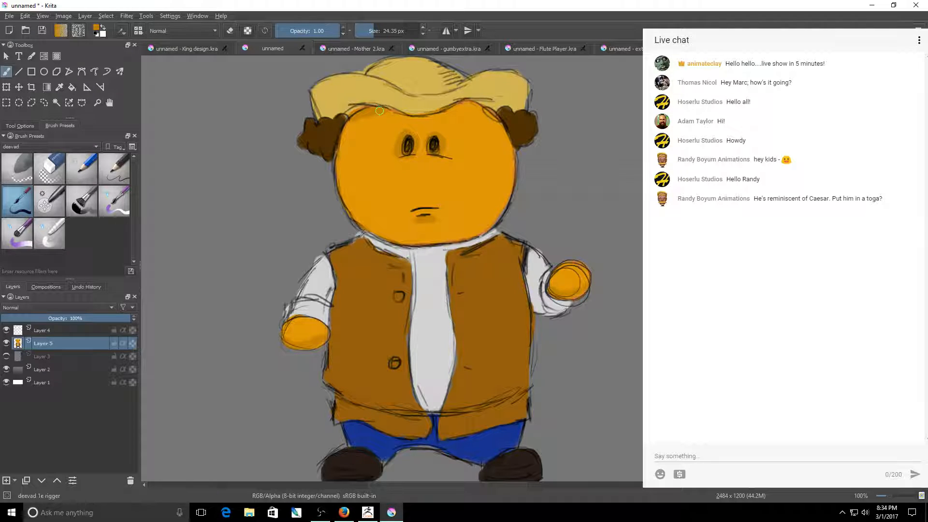
pyautogui.moveTo(454, 111); pyautogui.dragTo(489, 114)
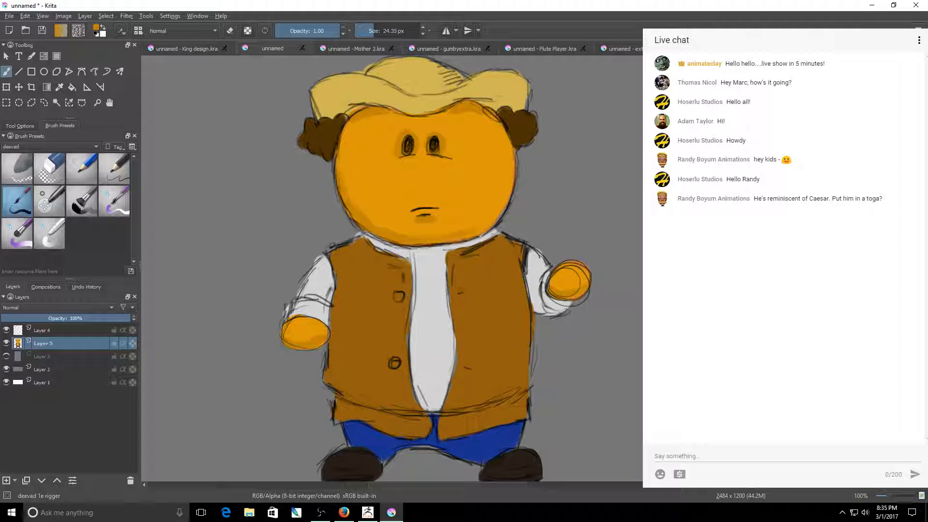
pyautogui.moveTo(410, 200); pyautogui.dragTo(405, 201)
pyautogui.moveTo(411, 155)
pyautogui.mouseDown()
pyautogui.moveTo(401, 158)
pyautogui.moveTo(452, 158)
pyautogui.mouseUp()
pyautogui.hotkey('ctrl', 'z')
pyautogui.moveTo(483, 227); pyautogui.dragTo(496, 213)
pyautogui.hotkey('ctrl', 'z')
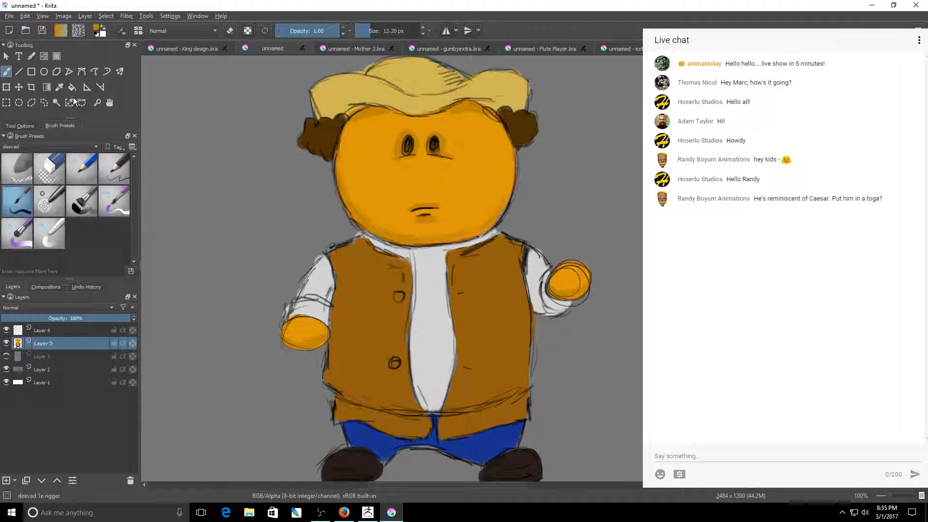
# Shade the straw hat's brim and the hatched side of its crown with a darker straw yellow at about 13 px.
pyautogui.click(59, 87)
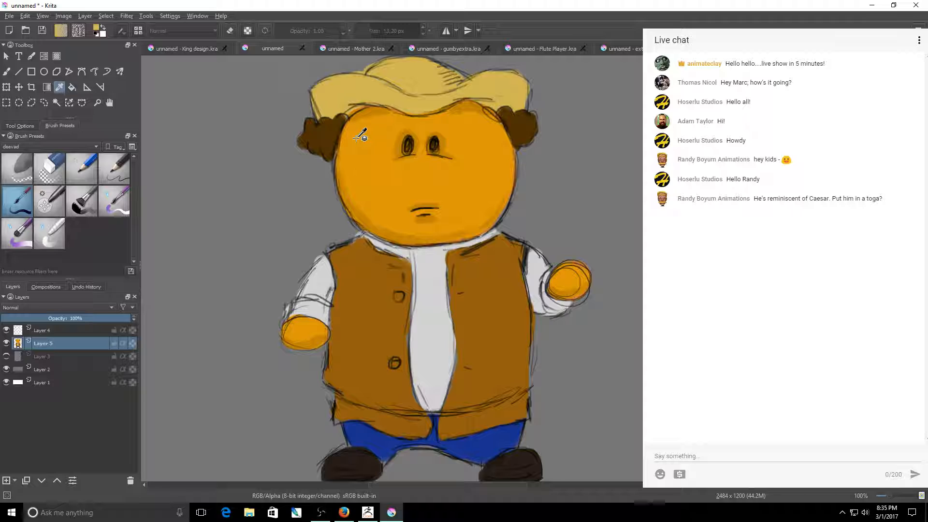
pyautogui.click(8, 73)
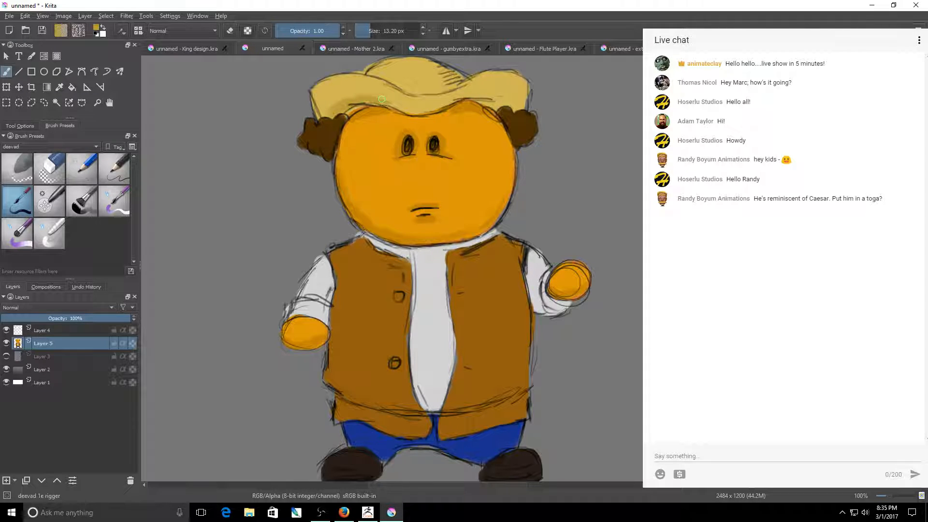
pyautogui.moveTo(493, 100); pyautogui.dragTo(481, 101)
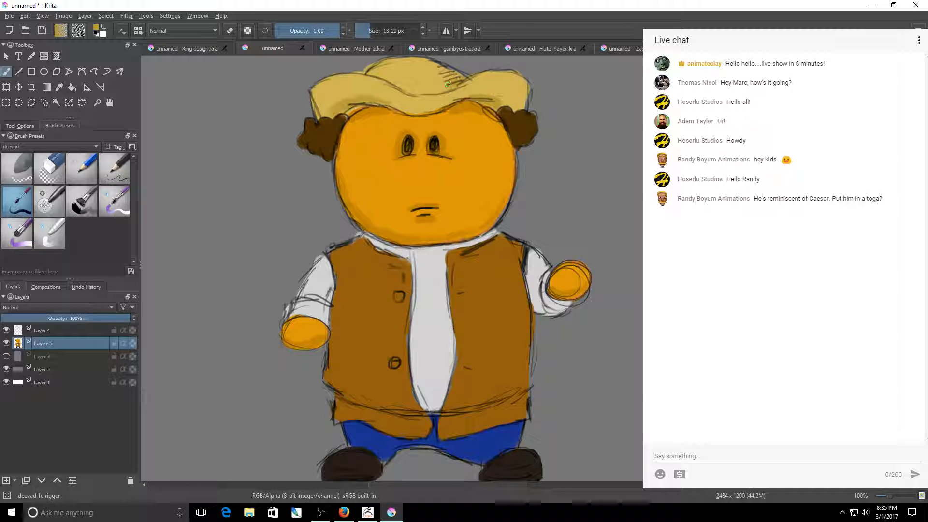
pyautogui.moveTo(441, 83); pyautogui.dragTo(449, 69)
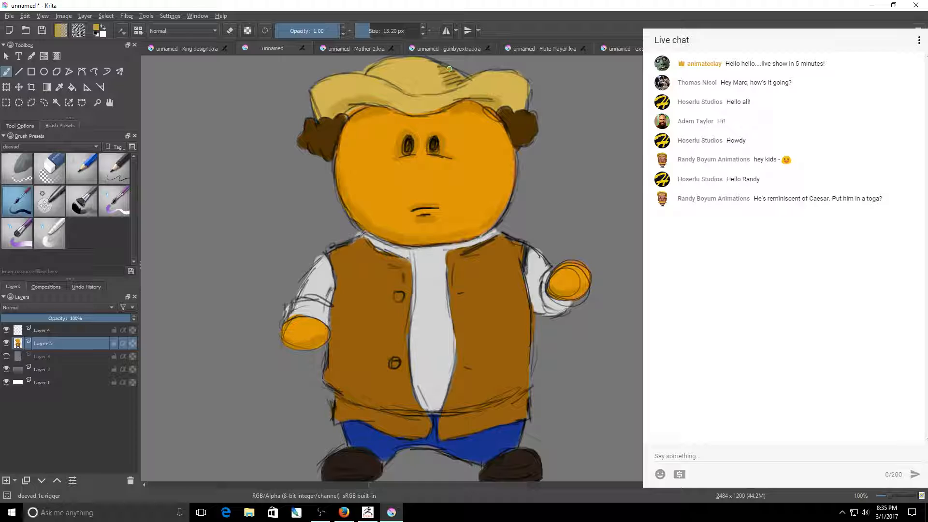
pyautogui.moveTo(425, 90); pyautogui.dragTo(454, 87)
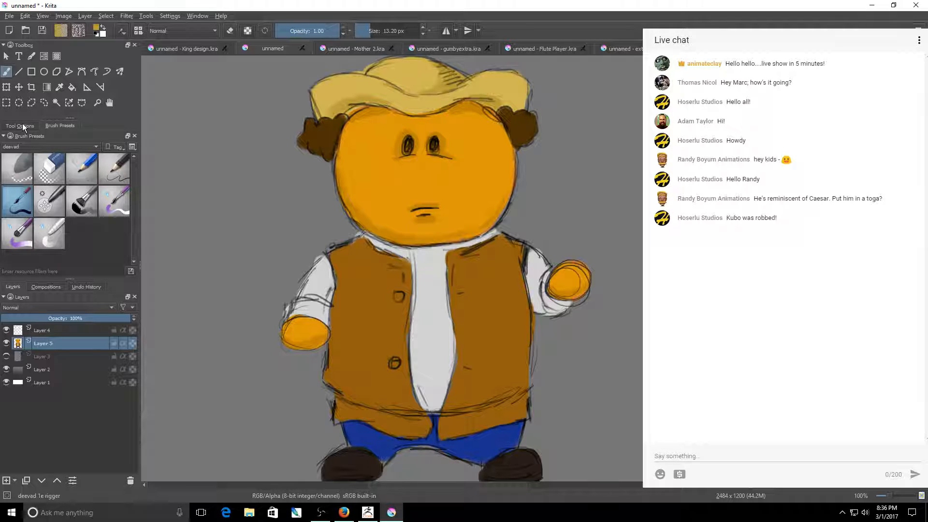
# Highlight the hat's crown and upturned brim with a lighter straw yellow at about 13 px, undoing one stroke.
pyautogui.press('p')
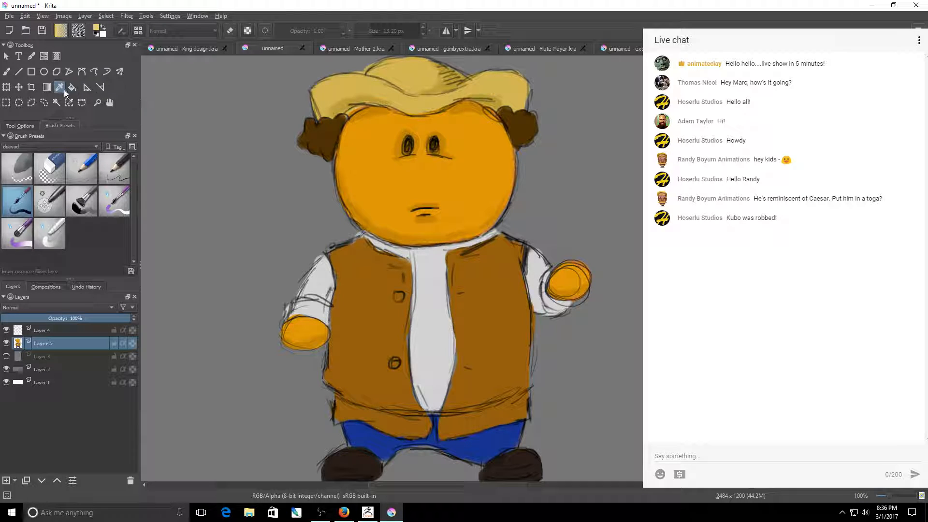
pyautogui.press('b')
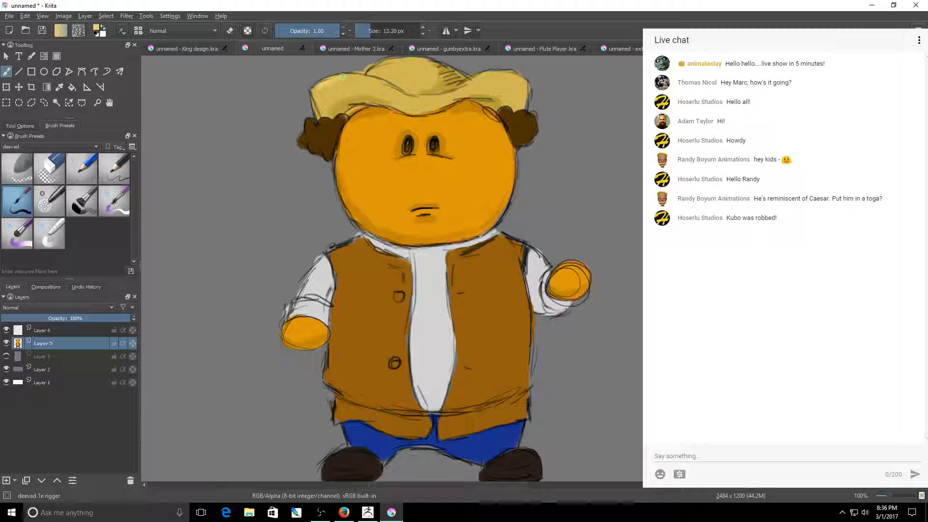
pyautogui.moveTo(397, 68)
pyautogui.mouseDown()
pyautogui.moveTo(373, 64)
pyautogui.moveTo(398, 80)
pyautogui.mouseUp()
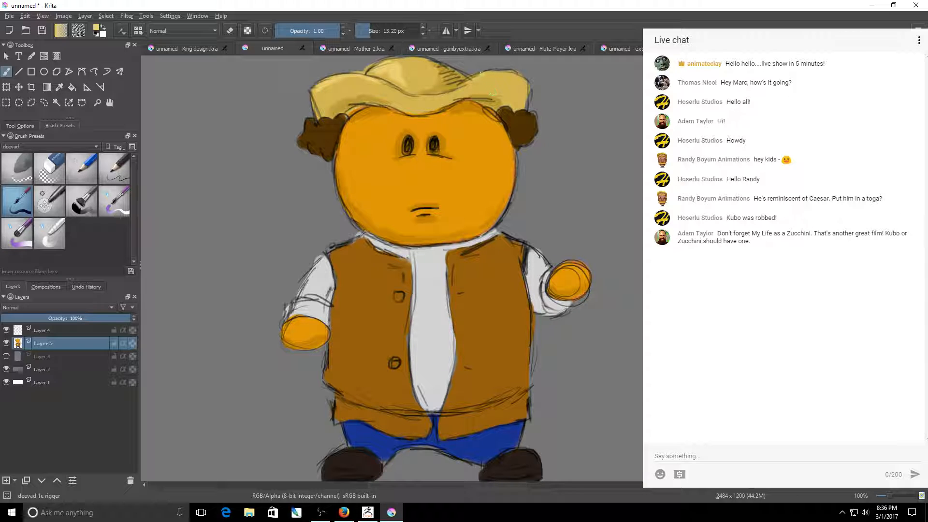
pyautogui.moveTo(483, 74); pyautogui.dragTo(511, 76)
pyautogui.hotkey('ctrl', 'z')
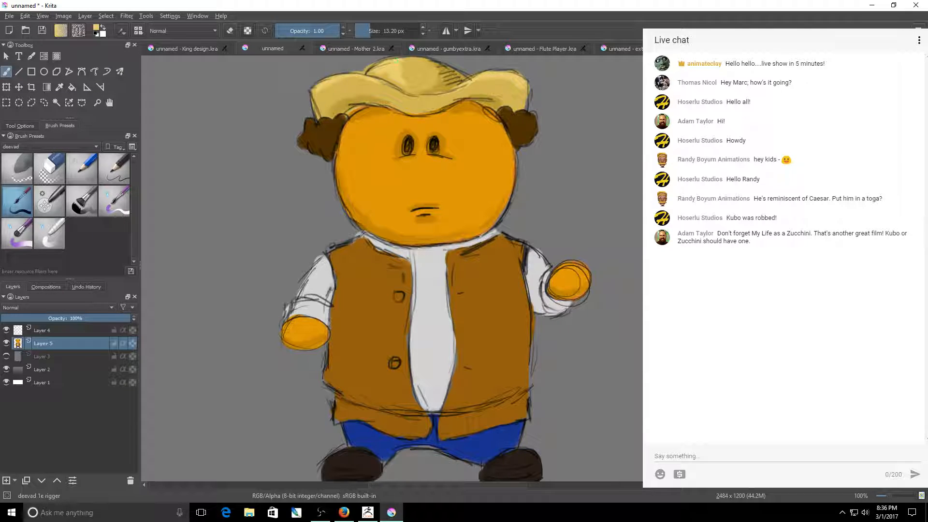
pyautogui.moveTo(401, 72); pyautogui.dragTo(404, 80)
pyautogui.scroll(1, 435, 269)
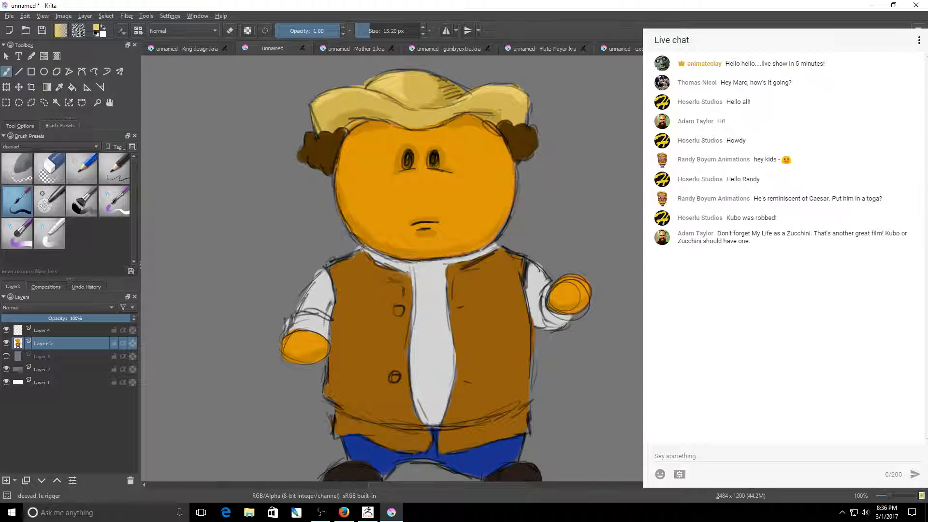
pyautogui.scroll(-1, 435, 269)
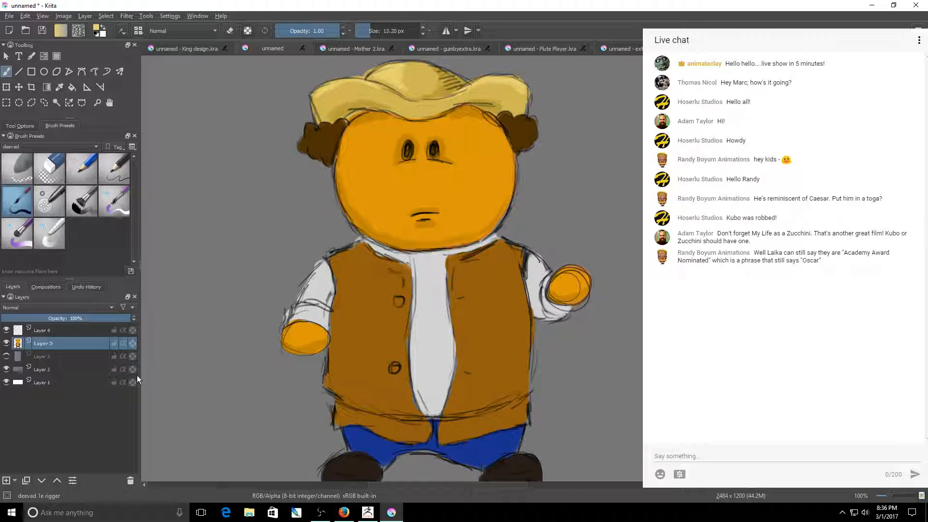
# Shade the white shirt with light grey beneath the collar, along both vest openings and at the lower tip.
pyautogui.click(59, 87)
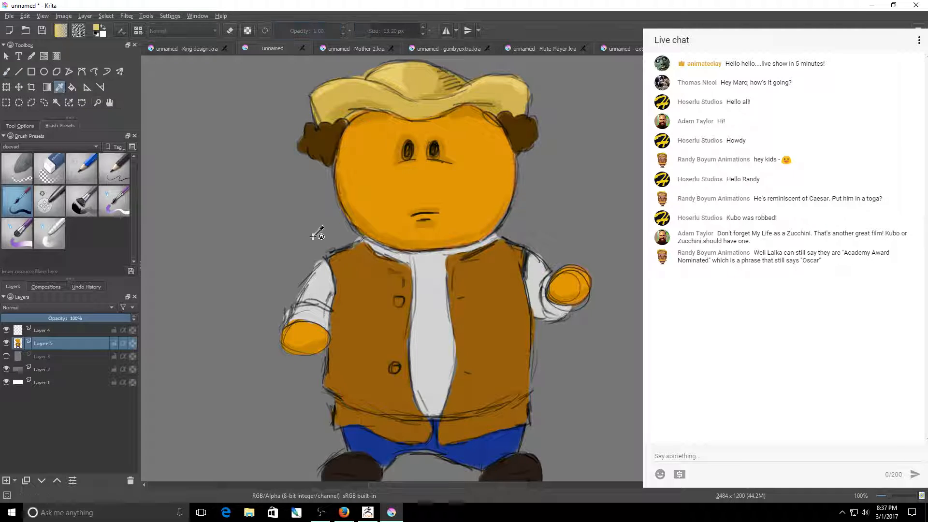
pyautogui.click(357, 279)
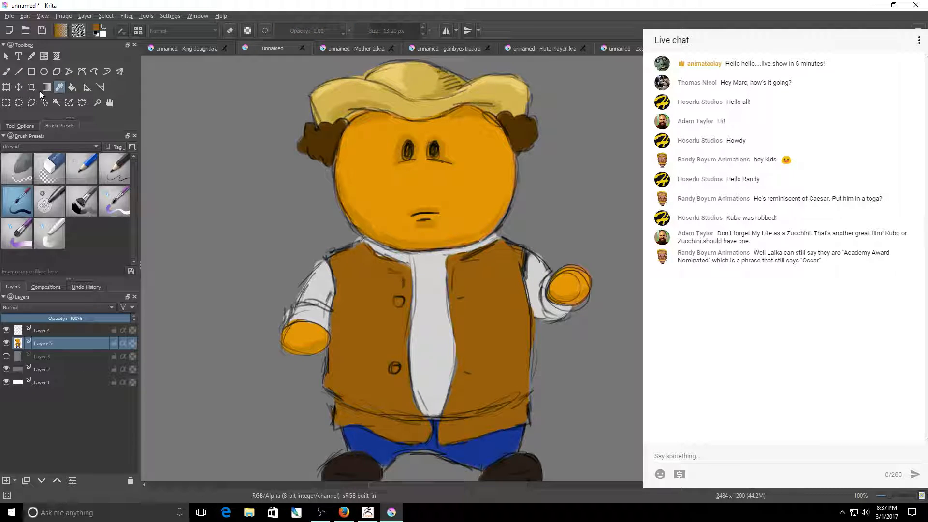
pyautogui.click(151, 150)
pyautogui.click(6, 73)
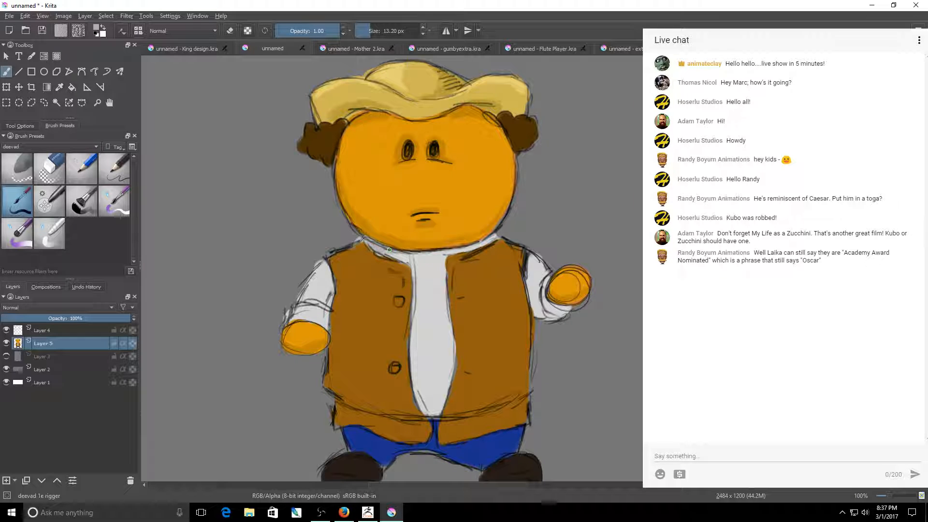
pyautogui.moveTo(429, 252); pyautogui.dragTo(448, 252)
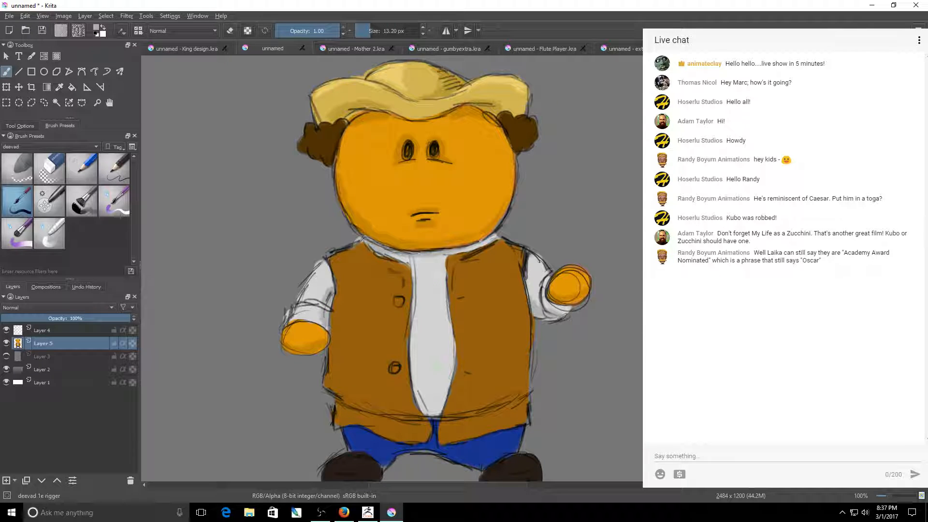
pyautogui.moveTo(418, 392); pyautogui.dragTo(440, 407)
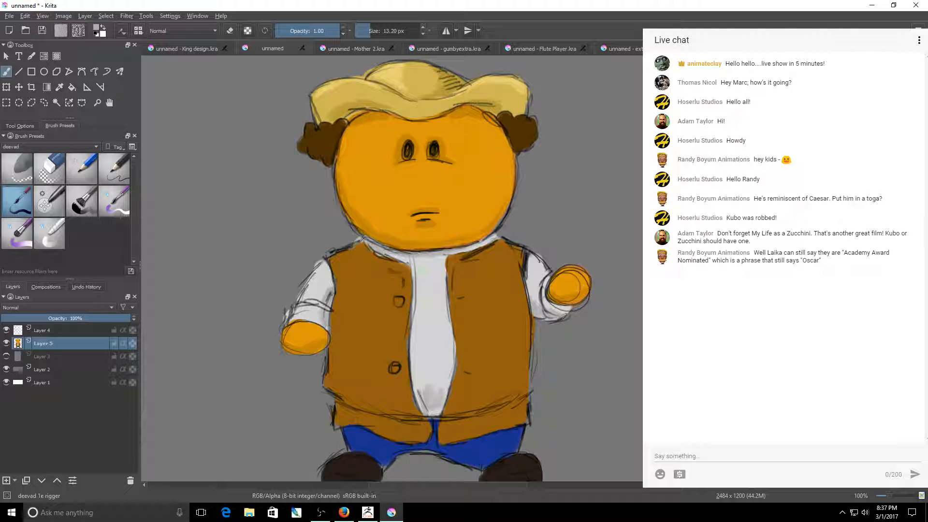
pyautogui.moveTo(419, 296)
pyautogui.mouseDown()
pyautogui.moveTo(417, 262)
pyautogui.moveTo(412, 358)
pyautogui.mouseUp()
pyautogui.moveTo(447, 323); pyautogui.dragTo(453, 357)
pyautogui.moveTo(445, 302); pyautogui.dragTo(450, 366)
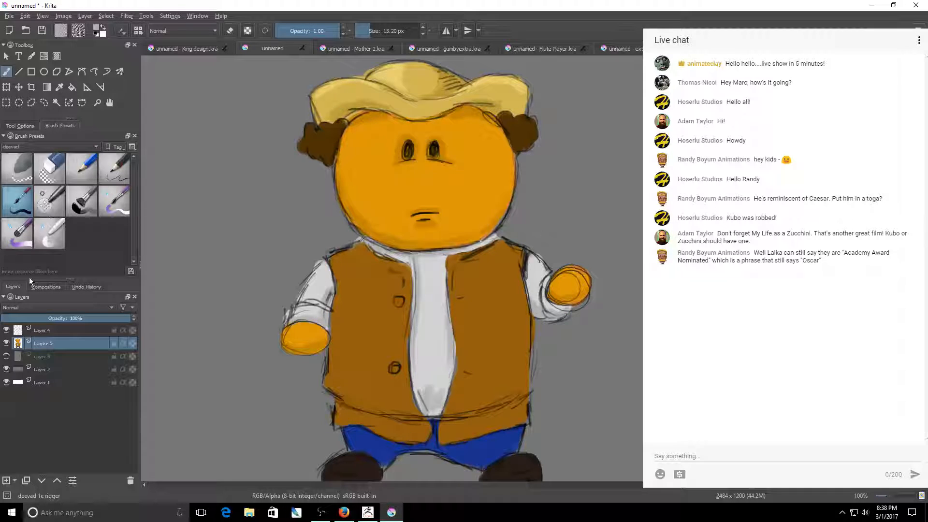
# Highlight the cheek and forehead on one side of the face with brighter orange, using a brush of about 59 px.
pyautogui.press('p')
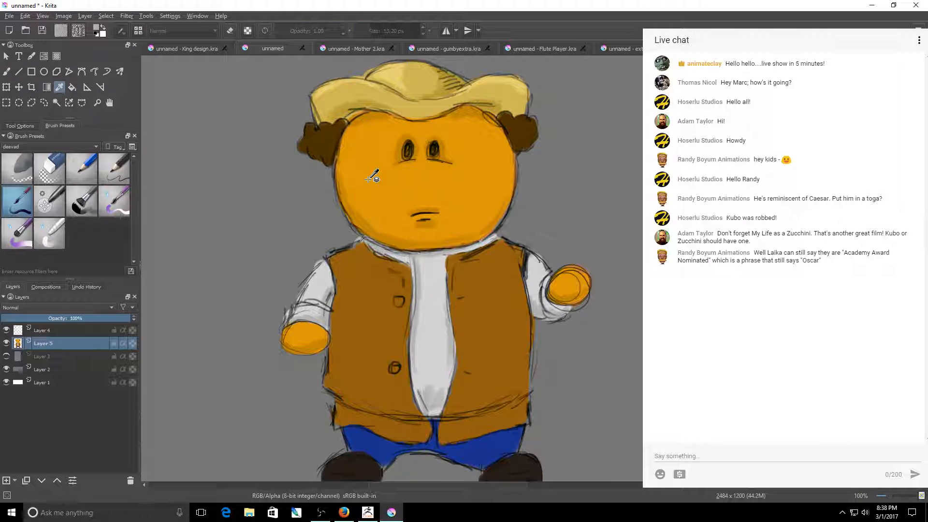
pyautogui.click(372, 176)
pyautogui.press('b')
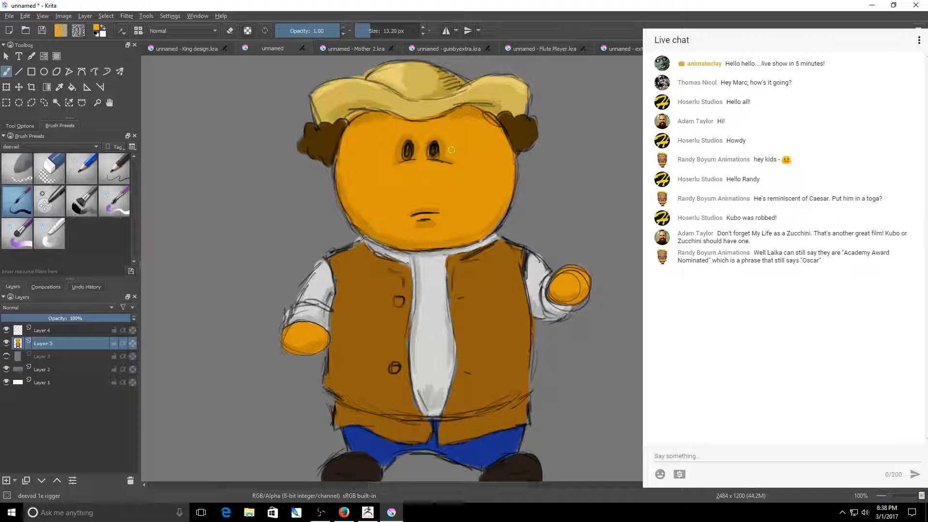
pyautogui.moveTo(407, 179); pyautogui.dragTo(429, 180)
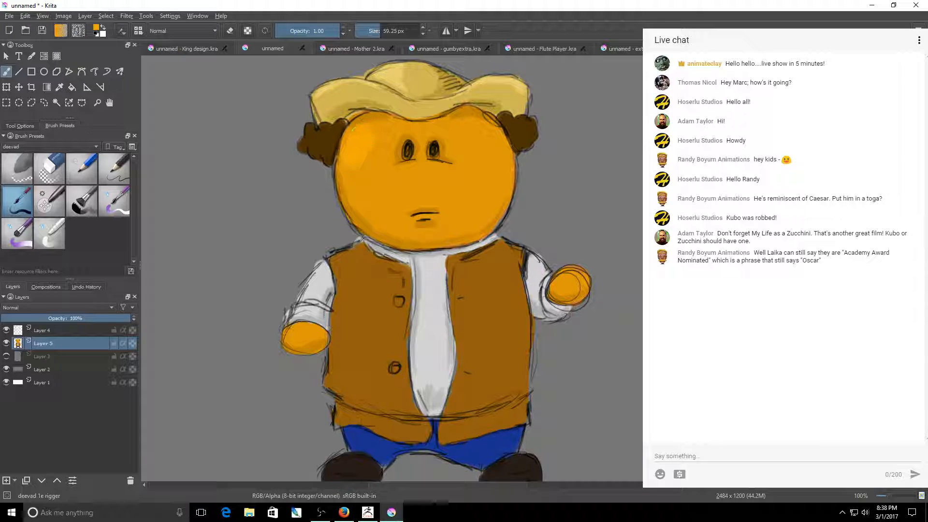
pyautogui.moveTo(357, 195); pyautogui.dragTo(354, 161)
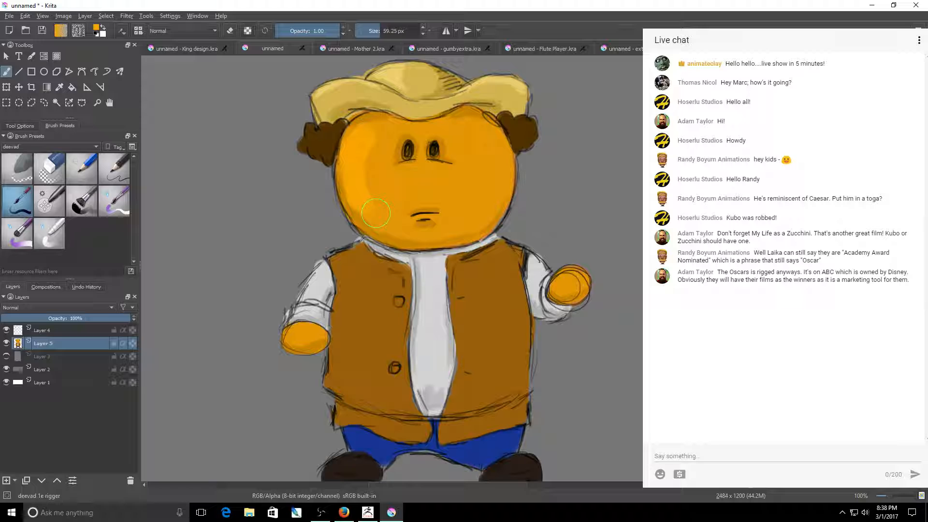
pyautogui.moveTo(376, 213)
pyautogui.mouseDown()
pyautogui.moveTo(363, 212)
pyautogui.moveTo(374, 221)
pyautogui.mouseUp()
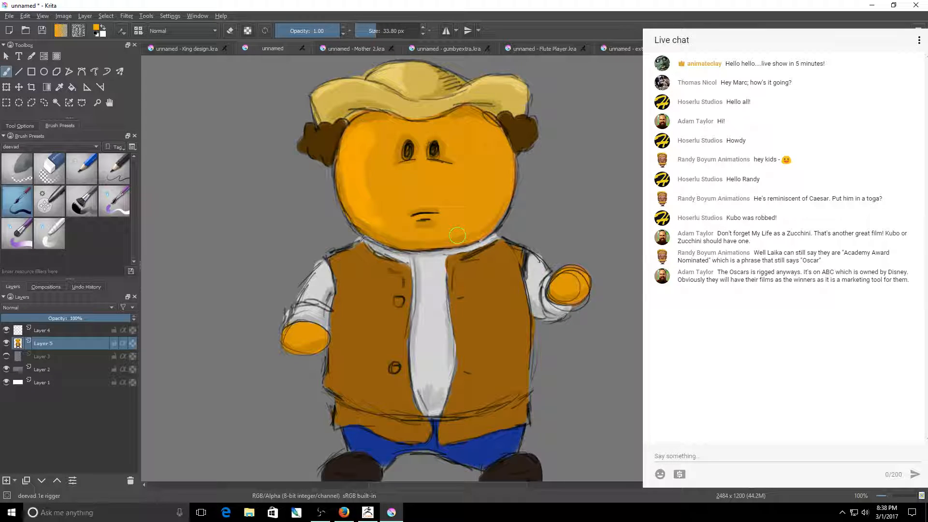
# Highlight the face beneath the eyes with brighter orange at about 34 px, undoing one attempt, and touch up around the mouth at about 14 px.
pyautogui.moveTo(397, 169); pyautogui.dragTo(449, 171)
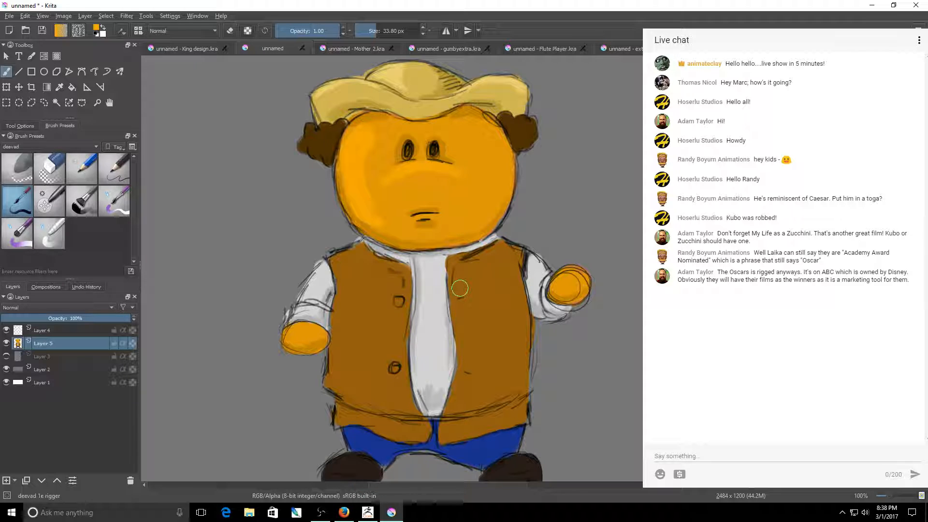
pyautogui.hotkey('ctrl', 'z')
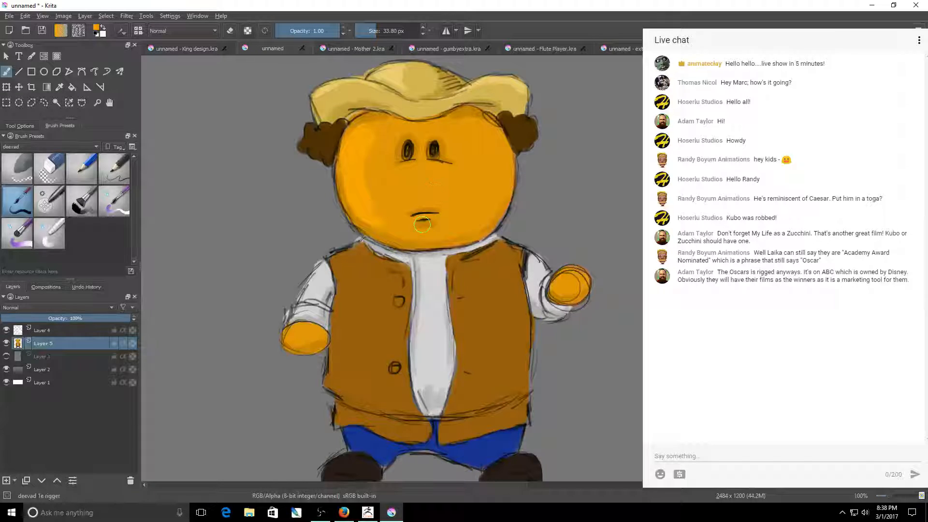
pyautogui.moveTo(424, 222); pyautogui.dragTo(403, 231)
pyautogui.moveTo(395, 172); pyautogui.dragTo(454, 164)
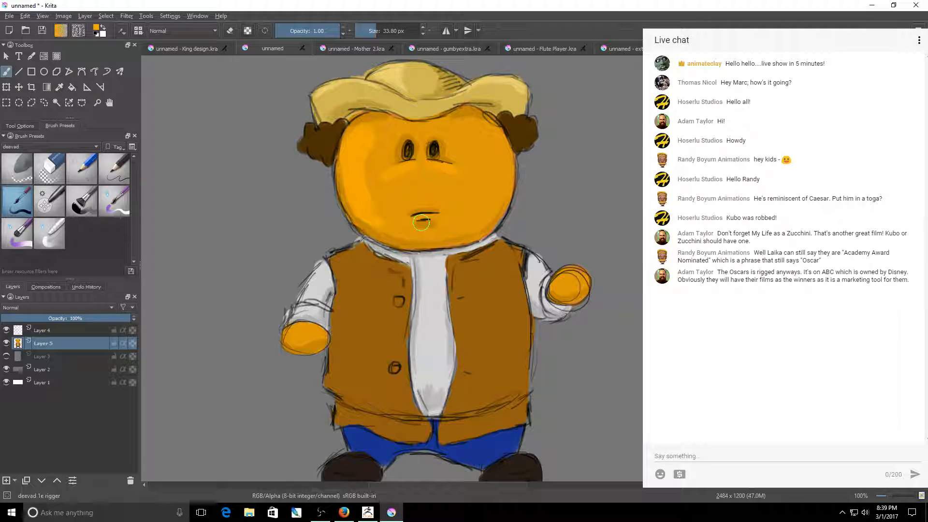
pyautogui.press('[')
pyautogui.press('[')
pyautogui.press('[')
pyautogui.press('[')
pyautogui.moveTo(431, 213); pyautogui.dragTo(414, 218)
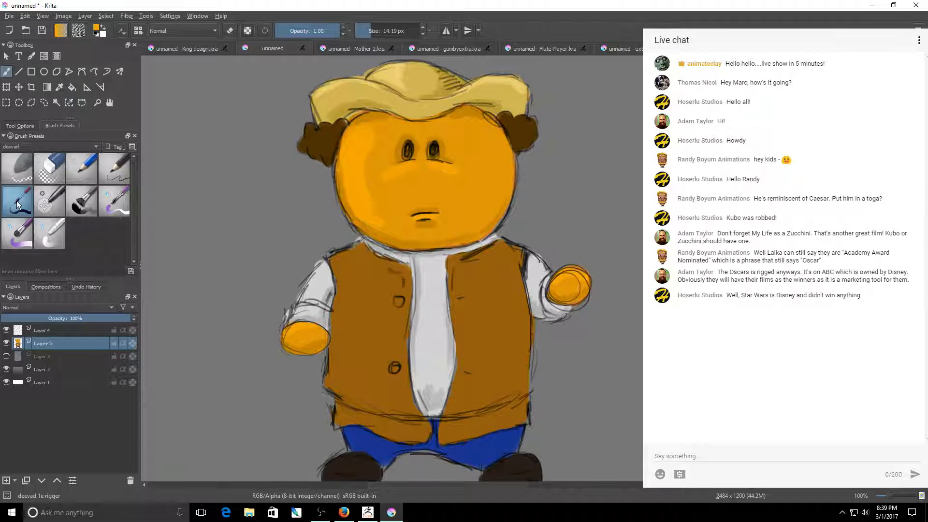
# Paint lighter brown highlights on the vest's front edges, button folds and lower hem with a brush of about 14 px.
pyautogui.click(59, 87)
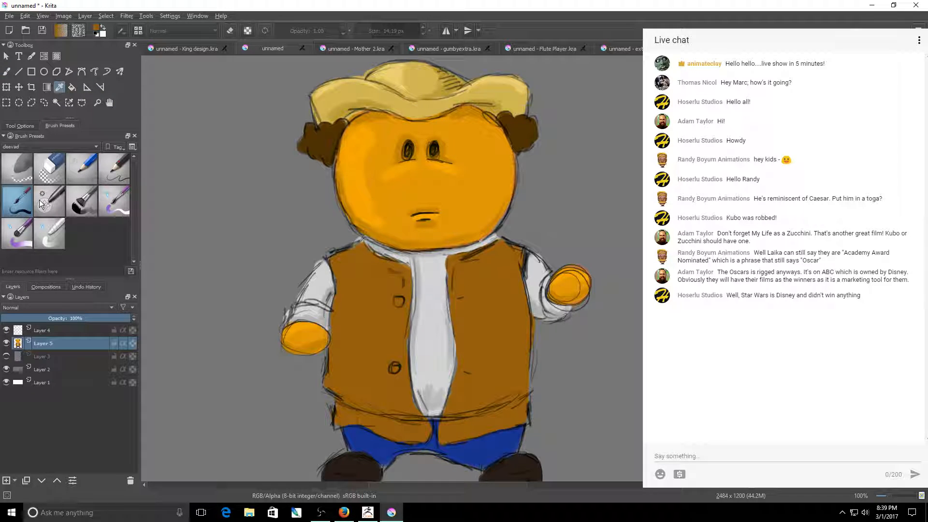
pyautogui.click(7, 72)
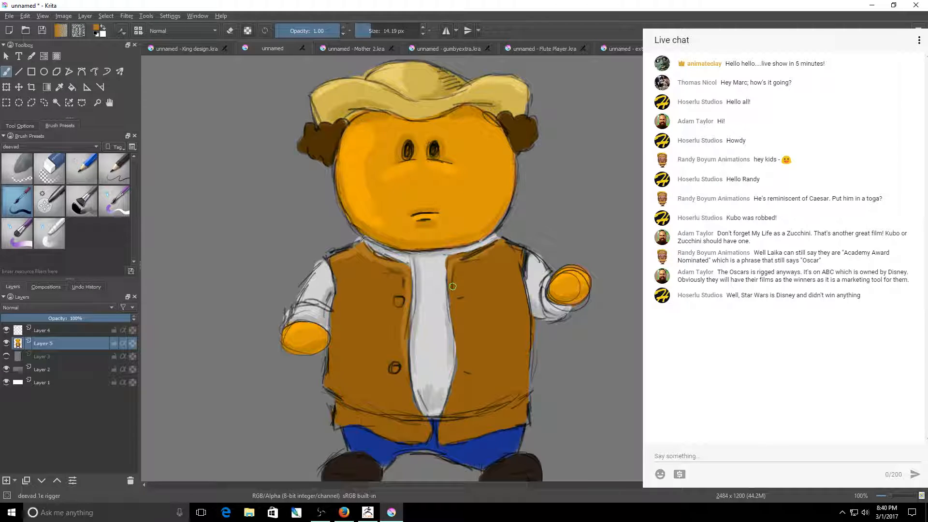
pyautogui.moveTo(452, 285); pyautogui.dragTo(462, 344)
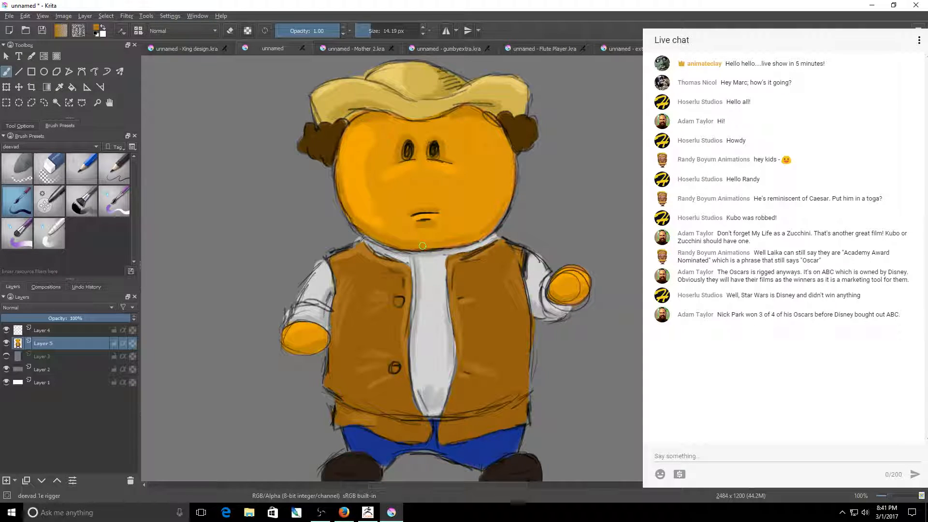
pyautogui.moveTo(492, 426); pyautogui.dragTo(451, 440)
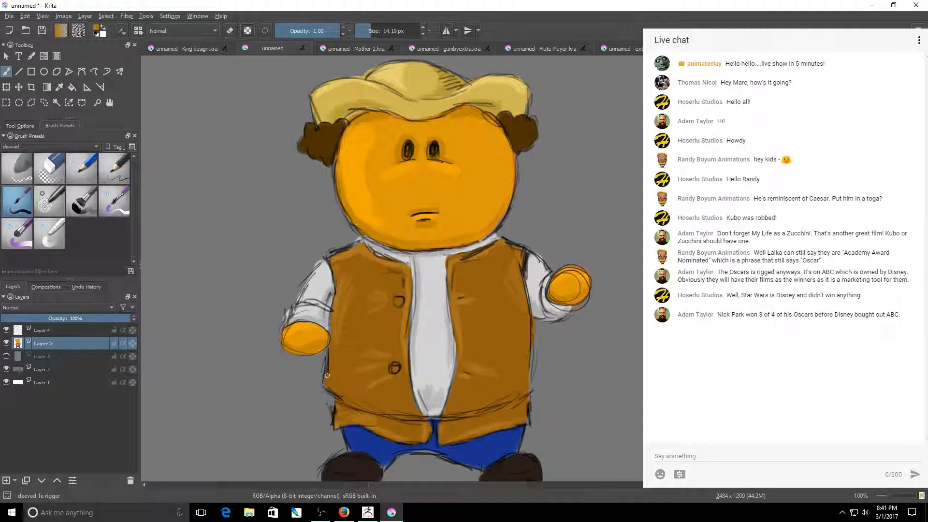
pyautogui.moveTo(327, 375); pyautogui.dragTo(346, 398)
pyautogui.moveTo(510, 396); pyautogui.dragTo(528, 377)
# Fill both vest buttons with the pale straw yellow sampled from the hat.
pyautogui.click(59, 87)
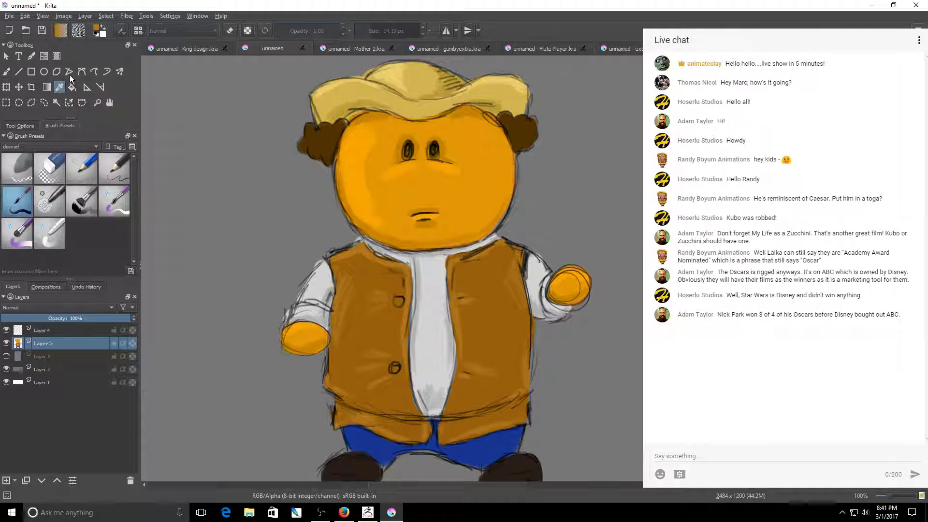
pyautogui.click(397, 76)
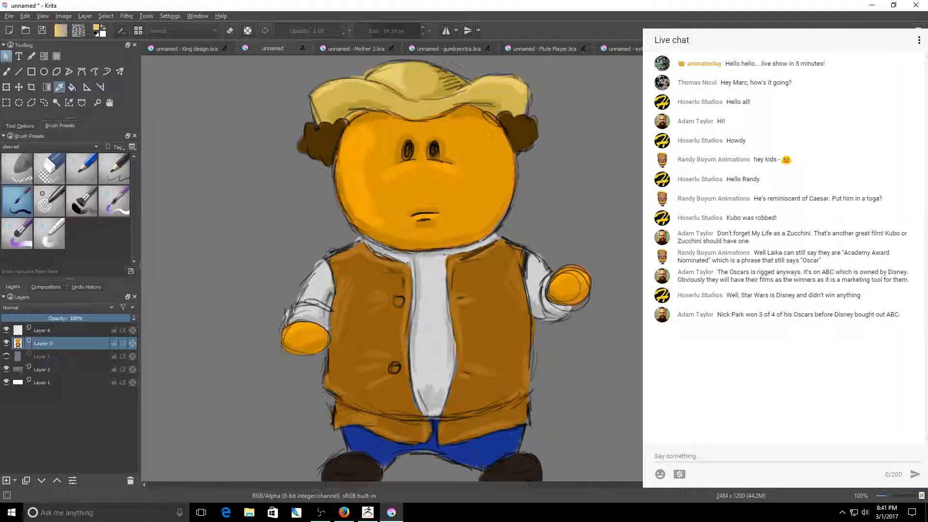
pyautogui.click(6, 72)
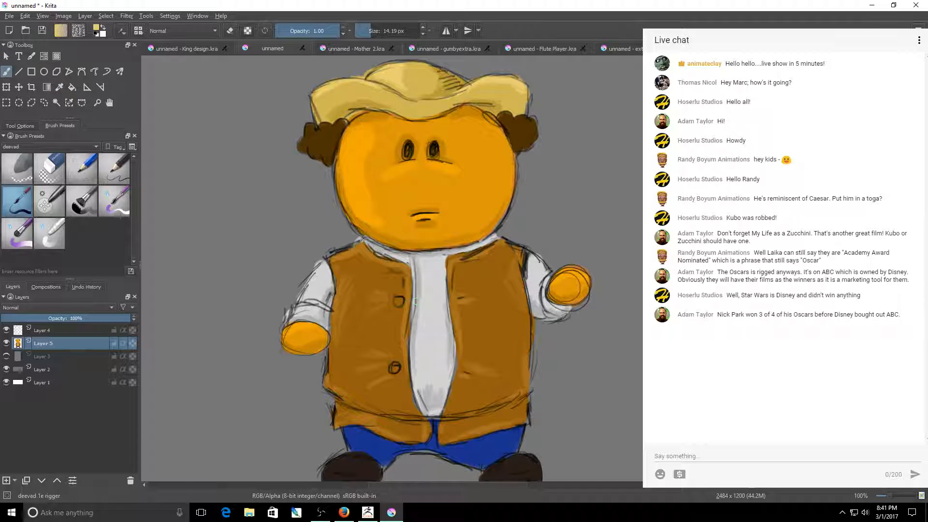
pyautogui.moveTo(396, 299); pyautogui.dragTo(401, 303)
pyautogui.moveTo(393, 365); pyautogui.dragTo(394, 367)
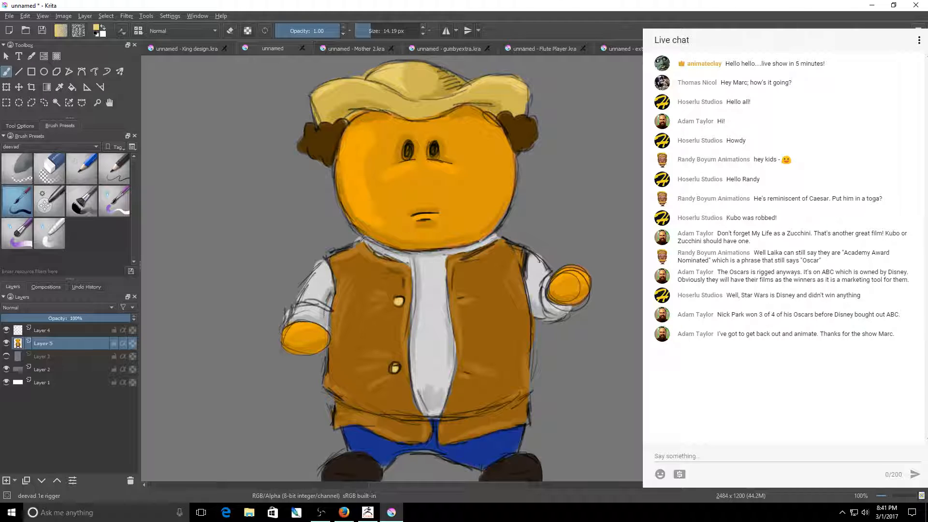
pyautogui.moveTo(426, 280); pyautogui.dragTo(426, 271)
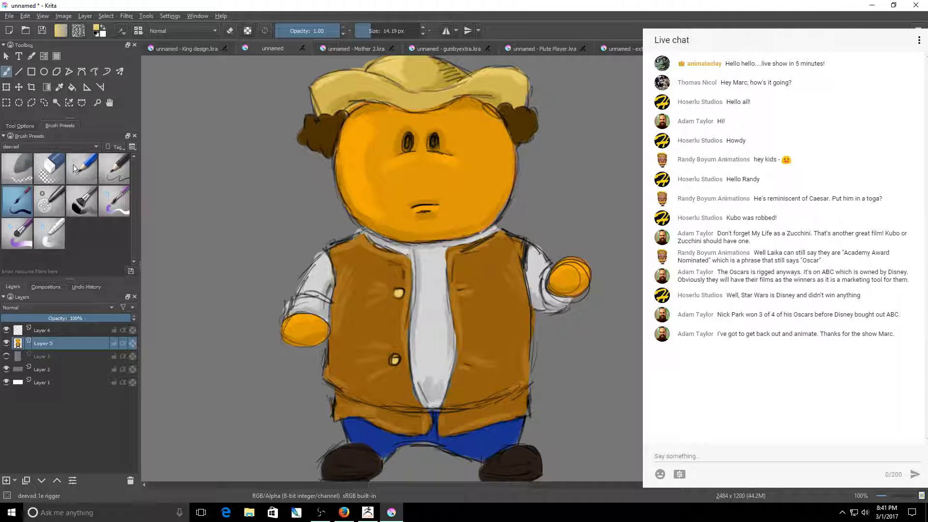
# Shade the trousers with darker blue based on their sampled color, using a brush of about 14 px.
pyautogui.click(60, 88)
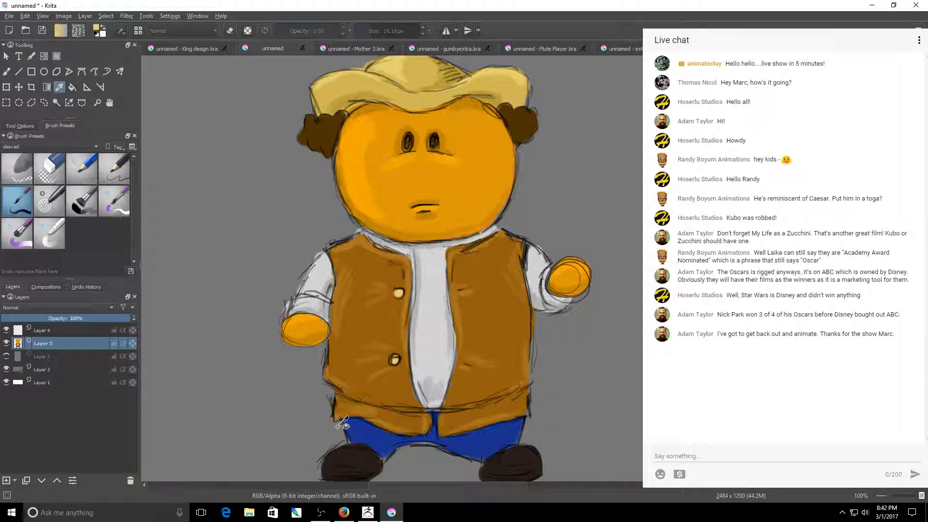
pyautogui.click(340, 425)
pyautogui.click(7, 72)
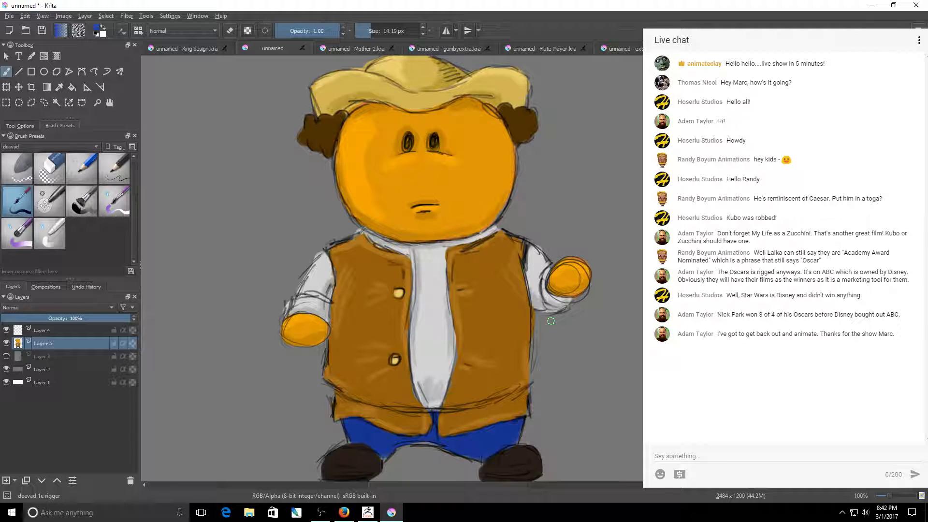
pyautogui.click(63, 87)
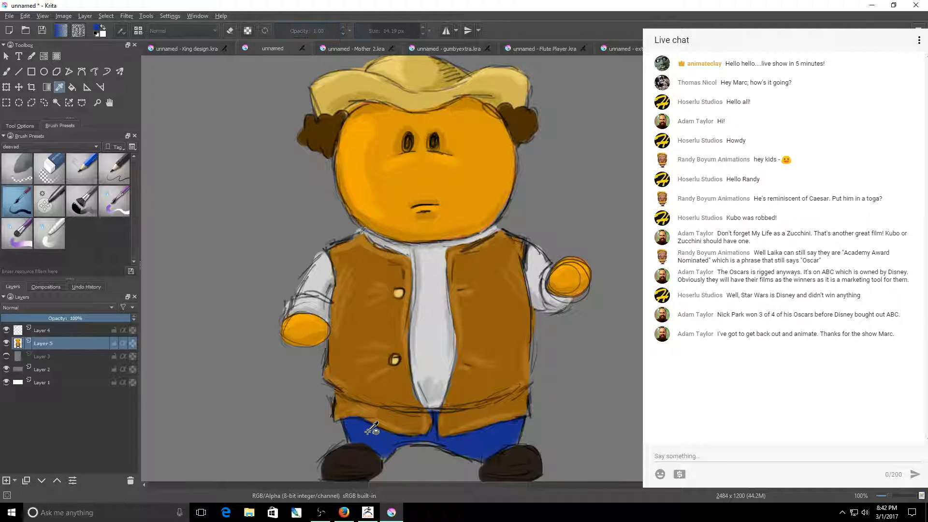
pyautogui.press('b')
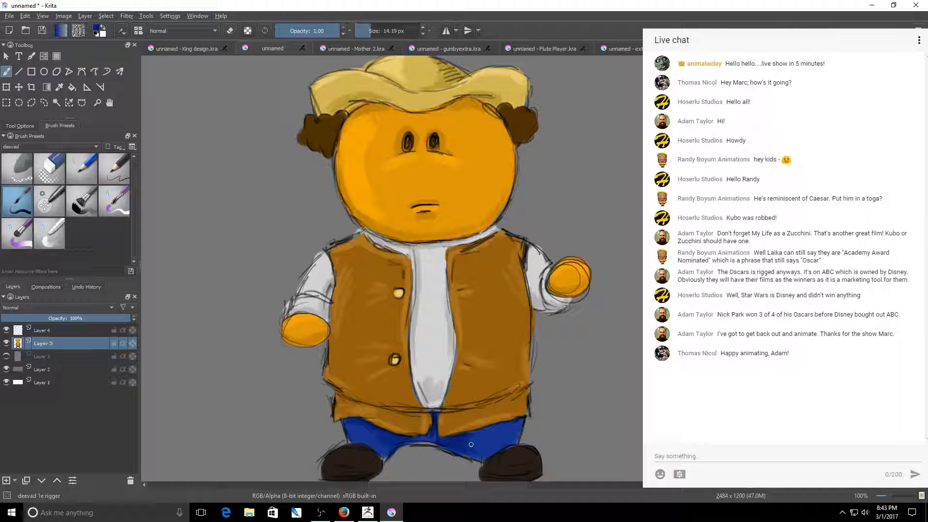
pyautogui.moveTo(504, 428)
pyautogui.mouseDown()
pyautogui.moveTo(484, 433)
pyautogui.moveTo(506, 427)
pyautogui.mouseUp()
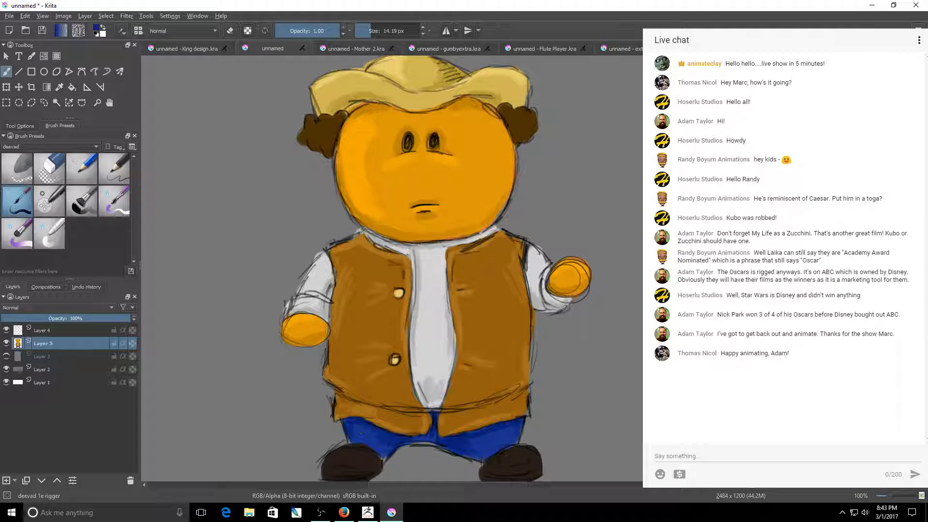
# Shade both dark brown shoes with near-black around their lower edges and fronts, using a brush of about 14 px.
pyautogui.scroll(-1, 435, 268)
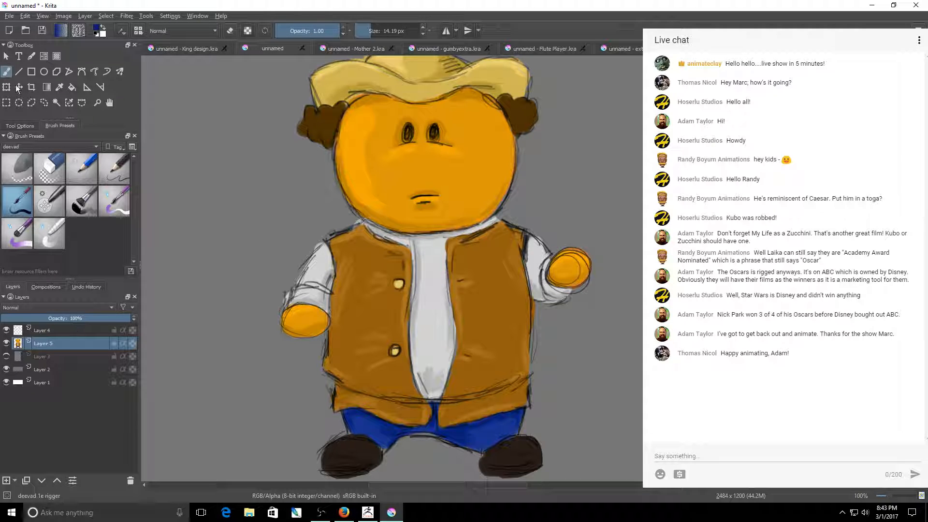
pyautogui.press('p')
pyautogui.click(363, 454)
pyautogui.click(6, 71)
pyautogui.moveTo(336, 464); pyautogui.dragTo(374, 461)
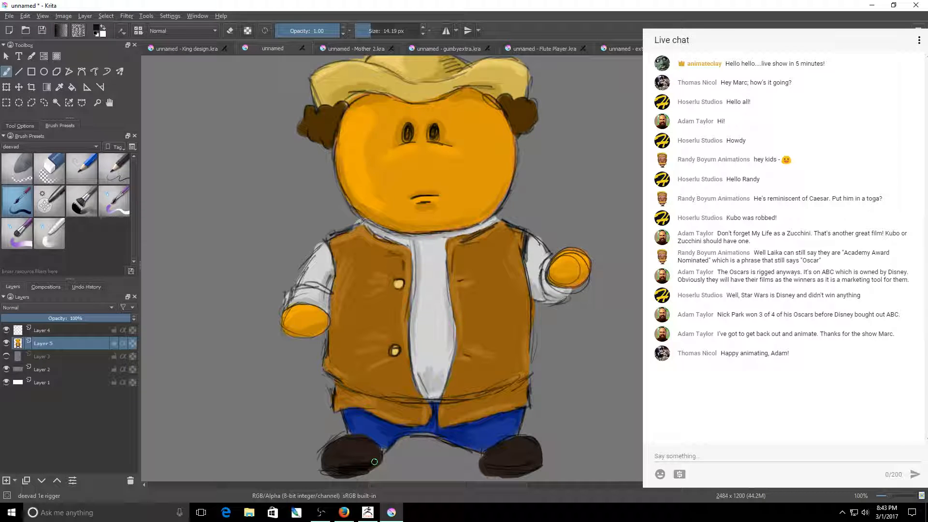
pyautogui.moveTo(345, 474); pyautogui.dragTo(333, 477)
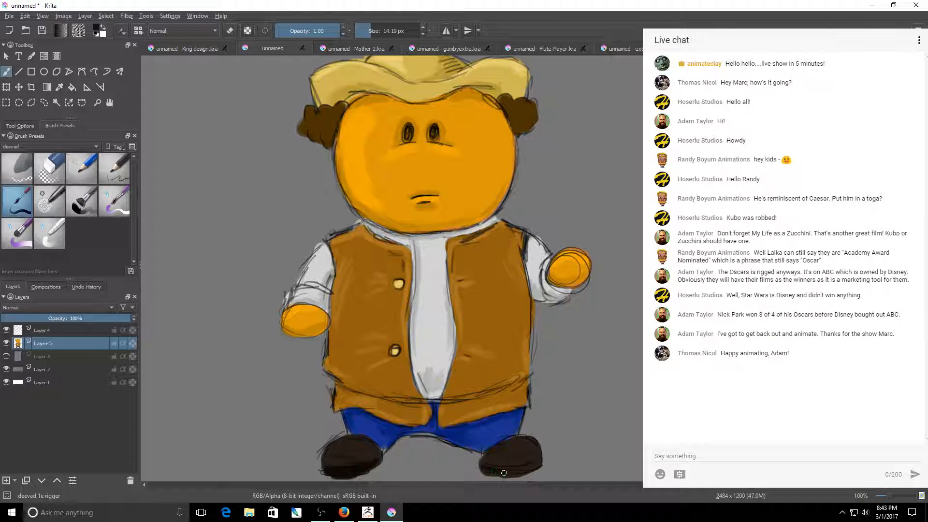
pyautogui.moveTo(503, 472); pyautogui.dragTo(527, 466)
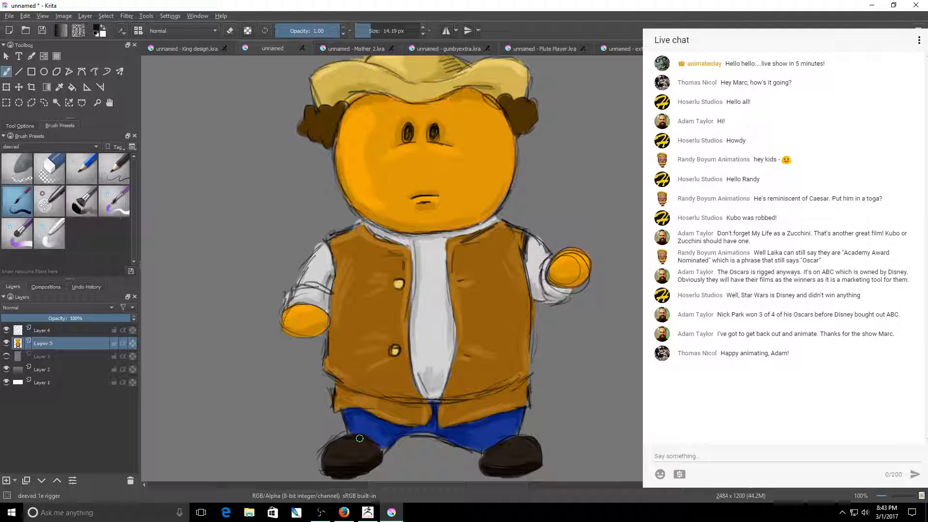
pyautogui.moveTo(491, 454); pyautogui.dragTo(502, 444)
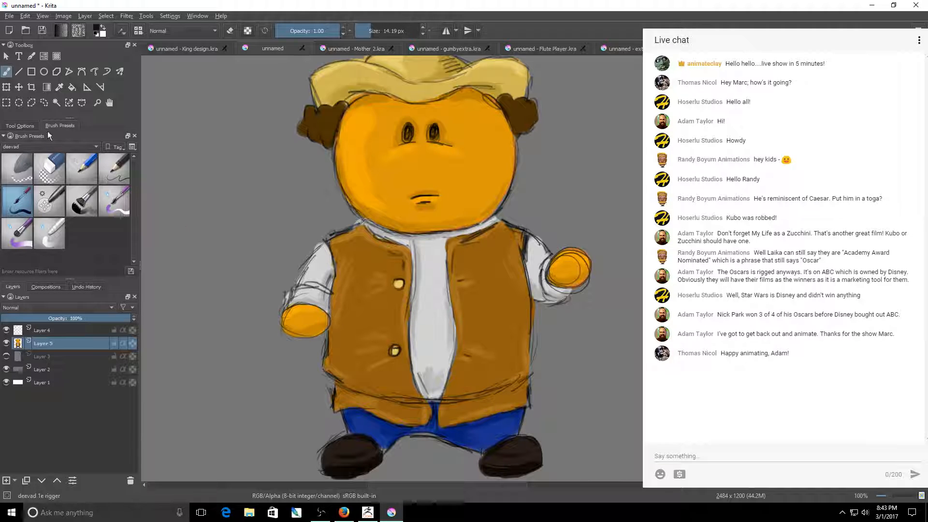
# Shade the vest's collar edge, front fold and the area beneath the upper button with darker brown based on the vest color.
pyautogui.click(60, 87)
pyautogui.click(363, 310)
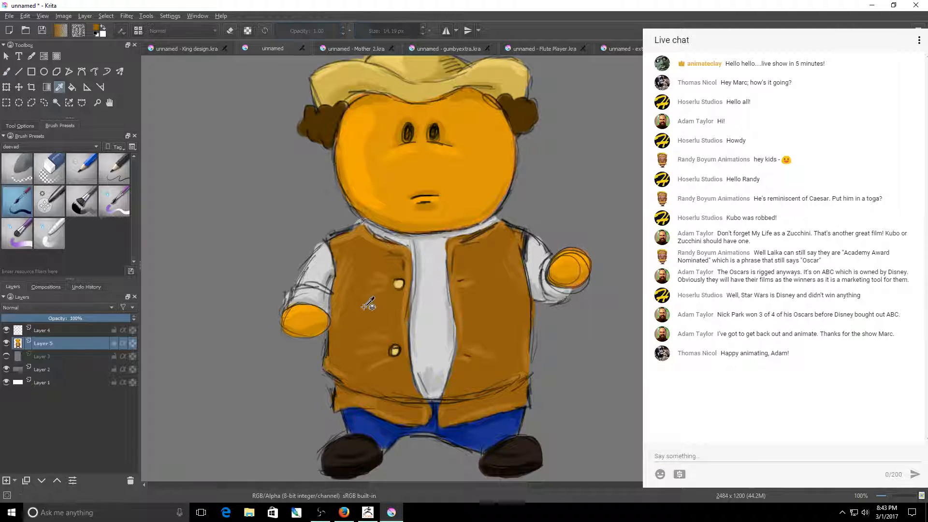
pyautogui.press('b')
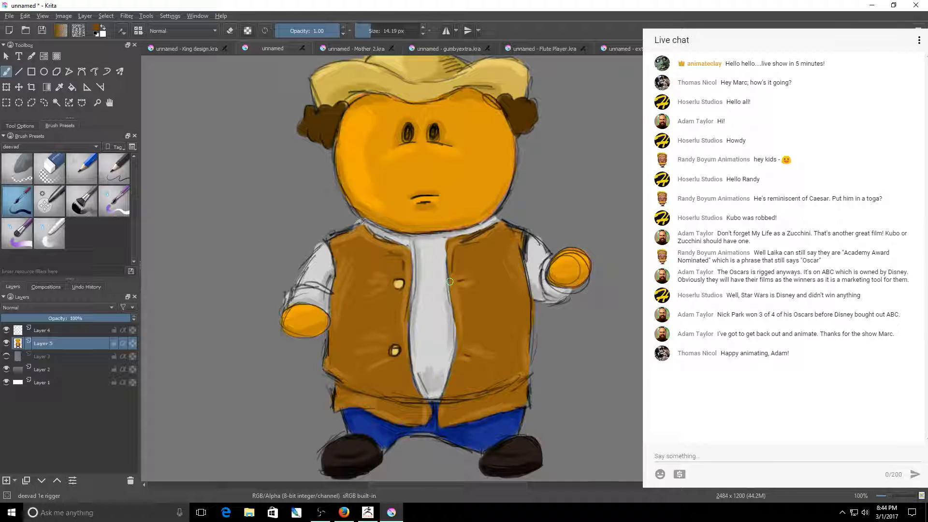
pyautogui.moveTo(458, 248); pyautogui.dragTo(484, 242)
pyautogui.moveTo(458, 282); pyautogui.dragTo(470, 279)
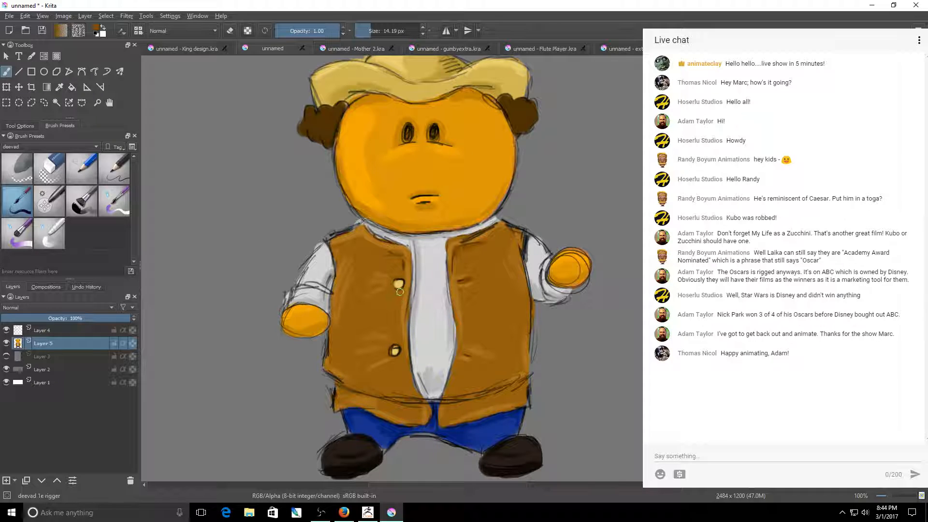
pyautogui.moveTo(402, 289); pyautogui.dragTo(403, 294)
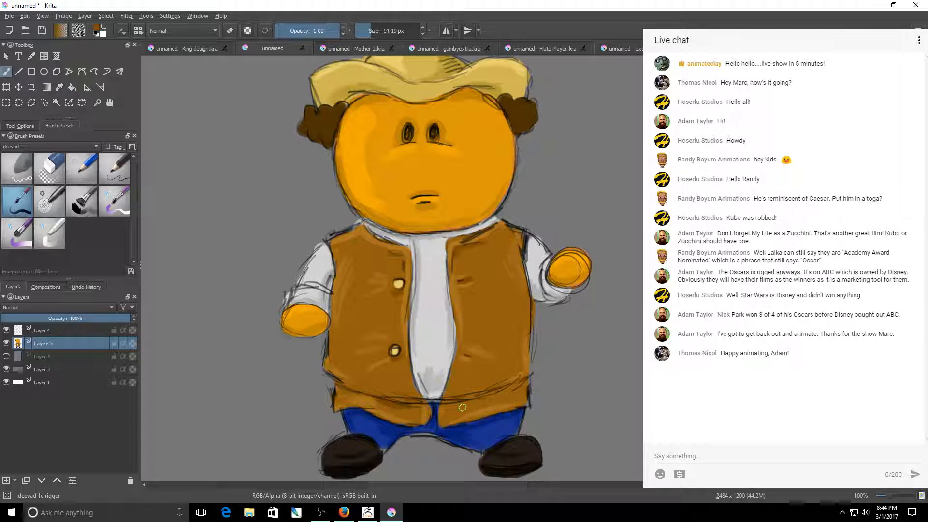
# Darken the vest's lower hem, outer sides and lower front edge with the same brown.
pyautogui.moveTo(461, 409); pyautogui.dragTo(484, 395)
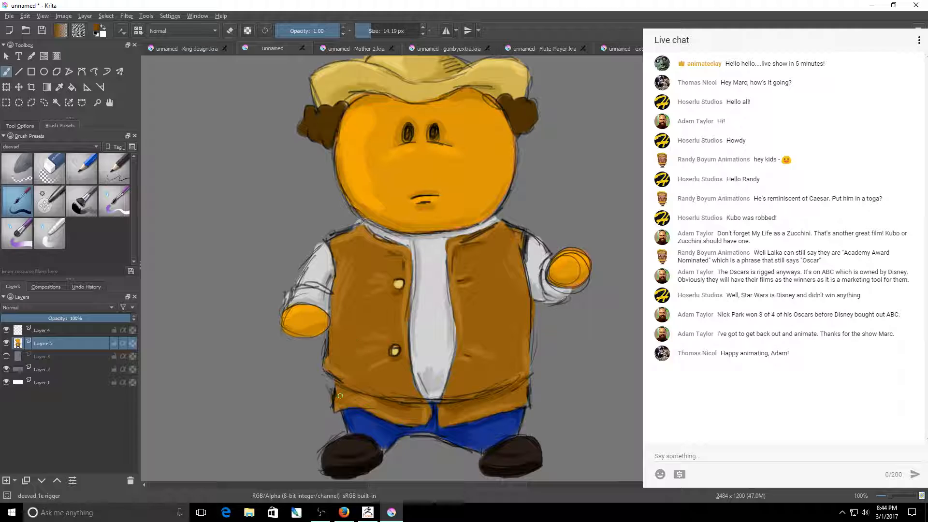
pyautogui.moveTo(338, 390); pyautogui.dragTo(363, 396)
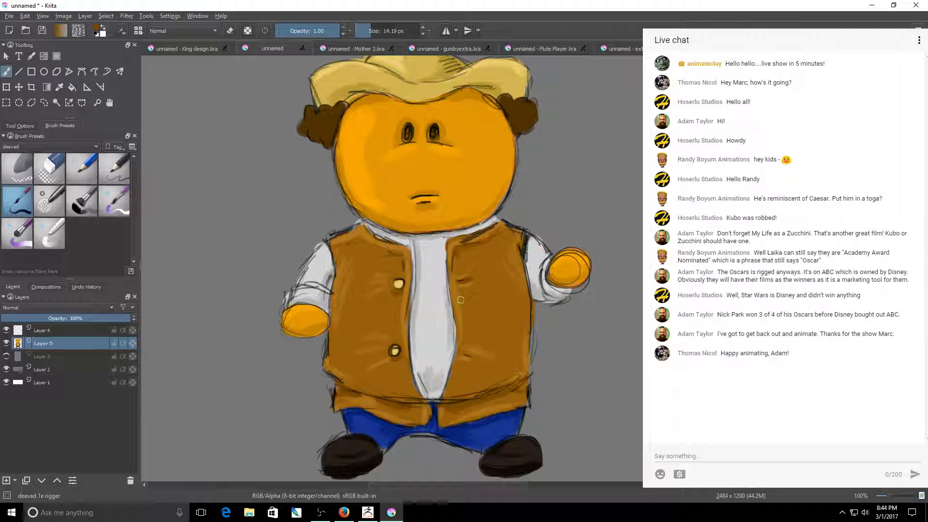
pyautogui.moveTo(334, 255); pyautogui.dragTo(338, 360)
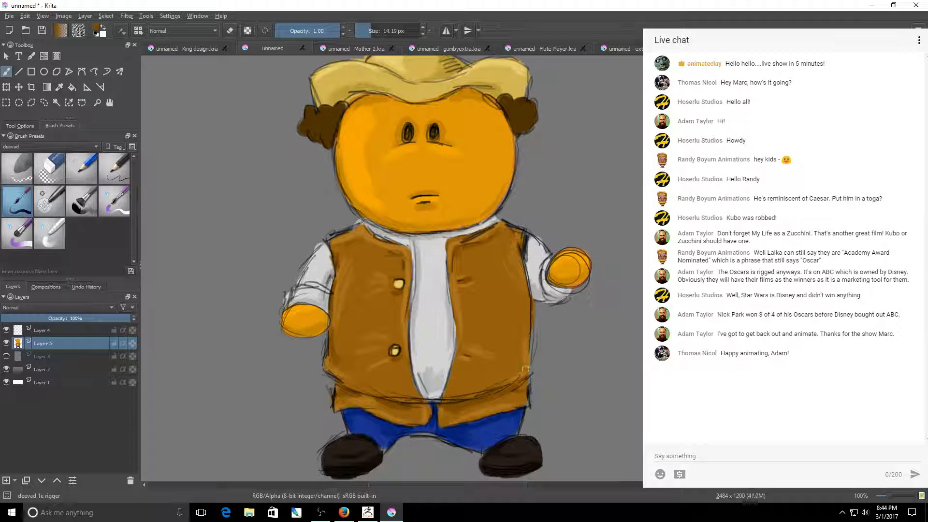
pyautogui.moveTo(519, 335); pyautogui.dragTo(513, 363)
pyautogui.moveTo(460, 383); pyautogui.dragTo(453, 389)
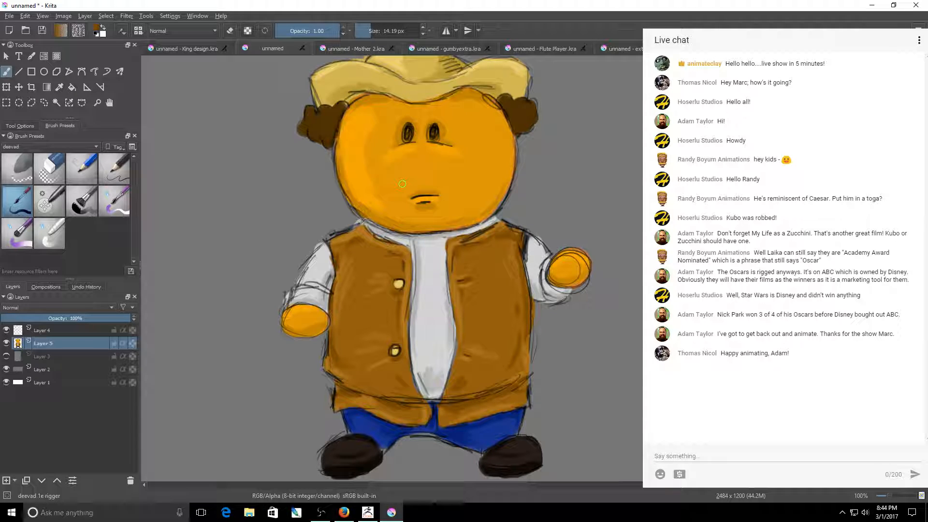
# Shade the underside of the hat brim above the forehead with darker straw yellow based on the sampled hat color.
pyautogui.scroll(1, 402, 184)
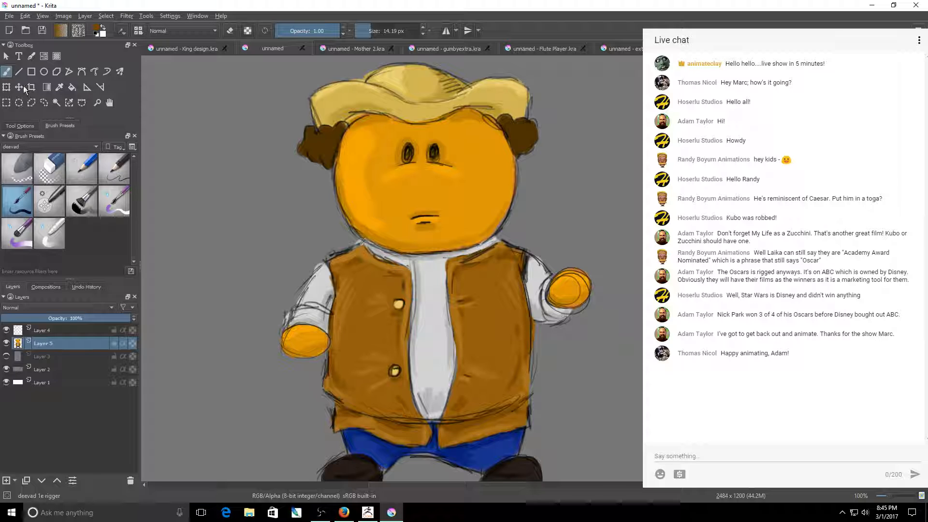
pyautogui.click(59, 88)
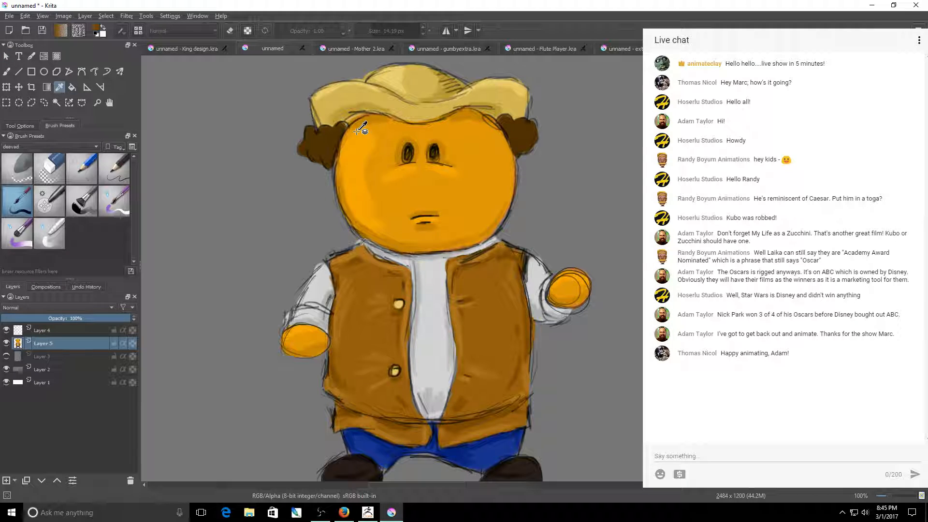
pyautogui.click(7, 73)
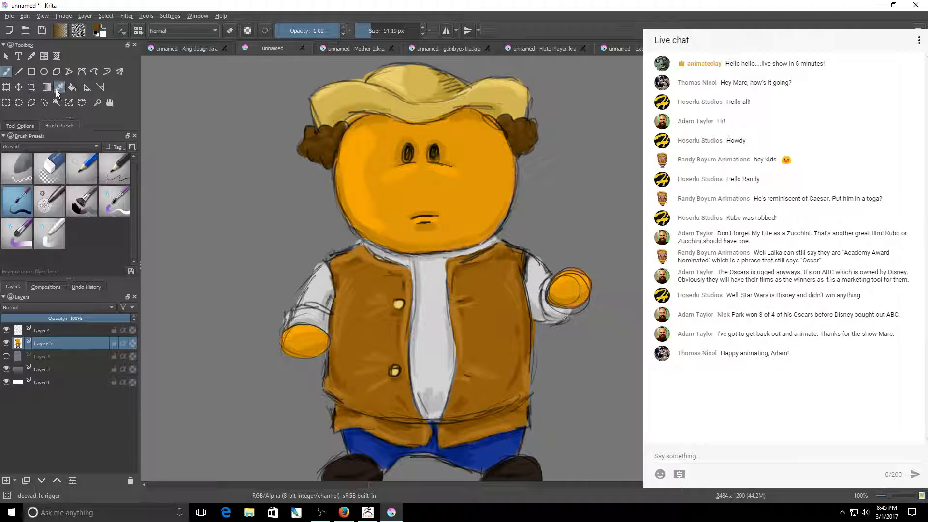
pyautogui.press('p')
pyautogui.click(343, 114)
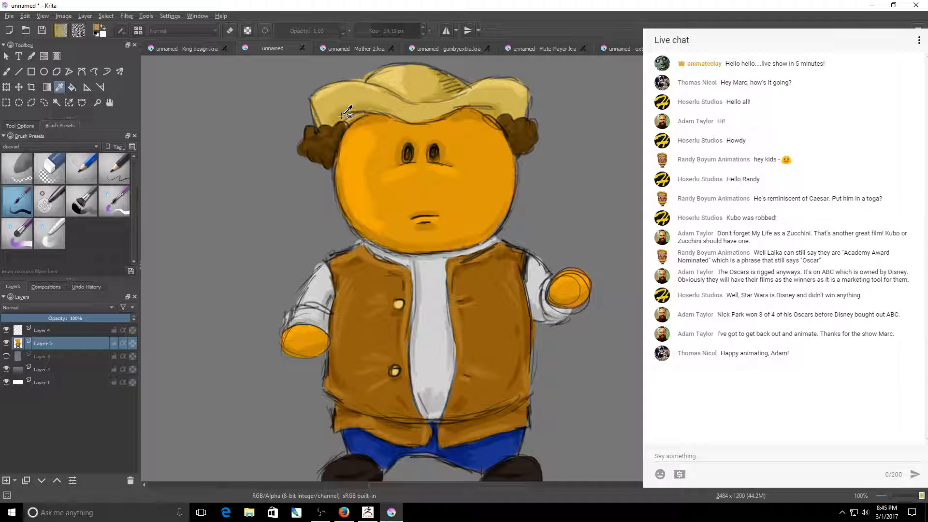
pyautogui.press('b')
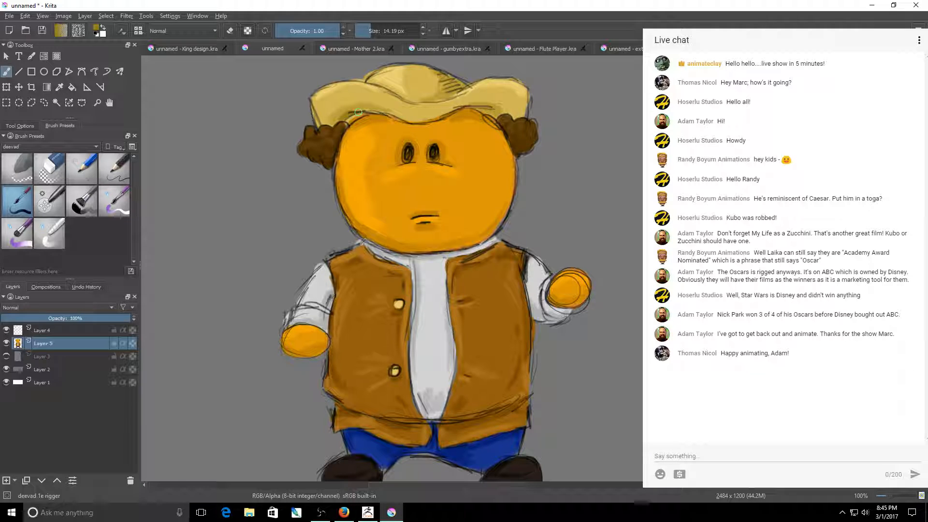
pyautogui.moveTo(358, 112); pyautogui.dragTo(491, 115)
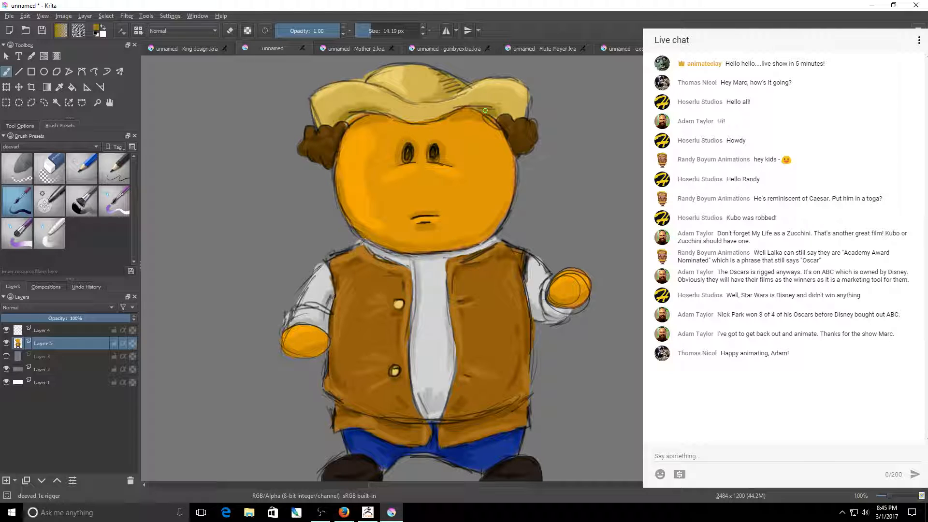
pyautogui.moveTo(486, 111); pyautogui.dragTo(383, 112)
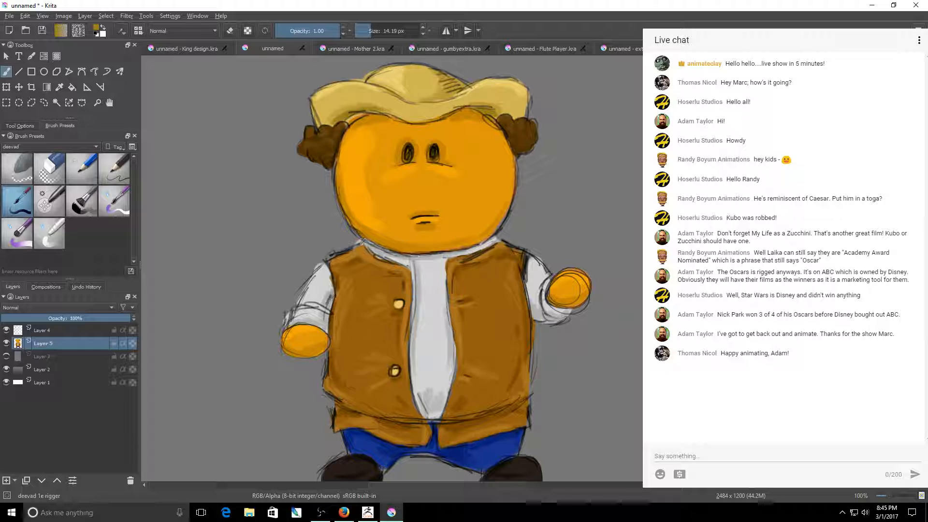
# Switch to Firefox, look through the World News page of the Animate Clay site, and move the browser window off the canvas.
pyautogui.hotkey('alt', 'Tab')
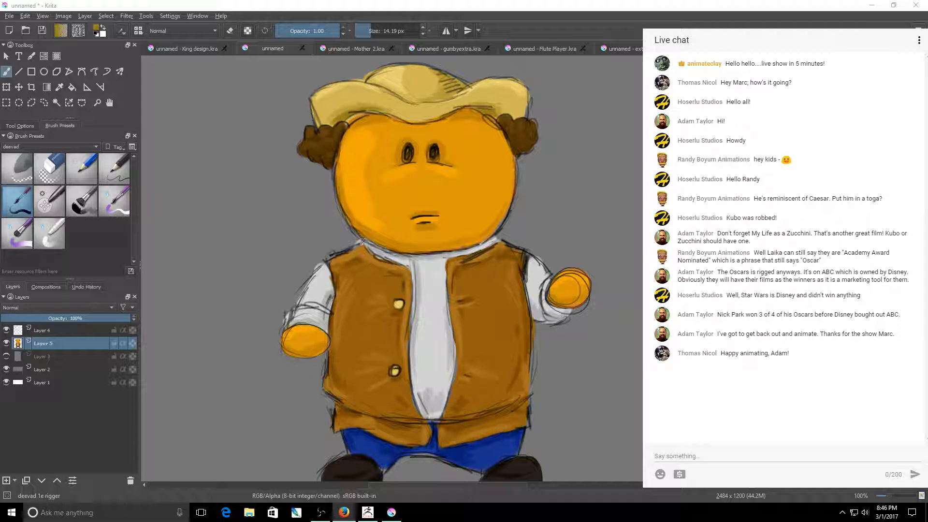
pyautogui.click(681, 8)
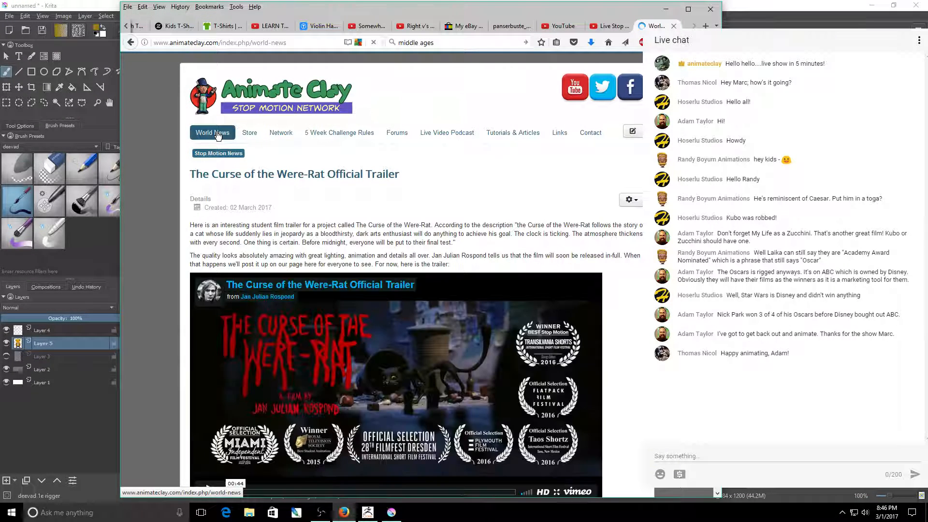
pyautogui.scroll(-3, 416, 271)
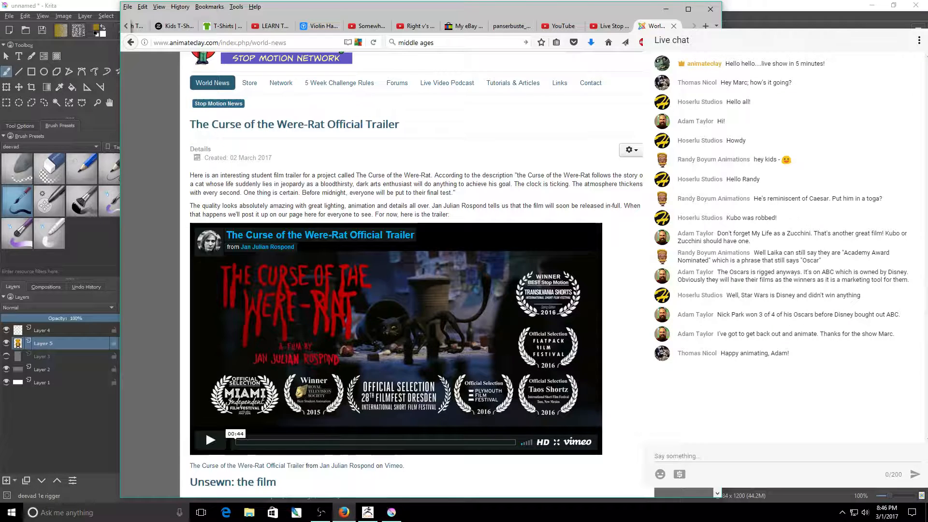
pyautogui.scroll(1, 416, 271)
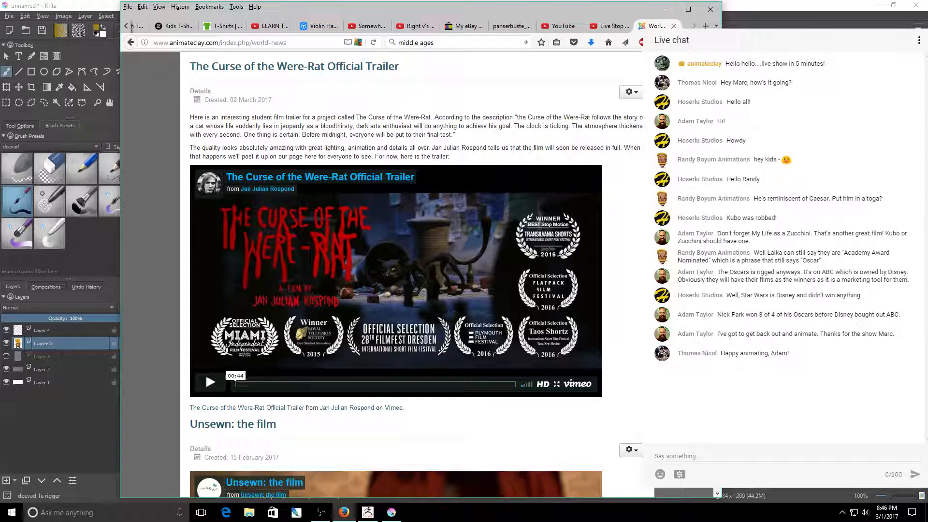
pyautogui.scroll(1, 416, 278)
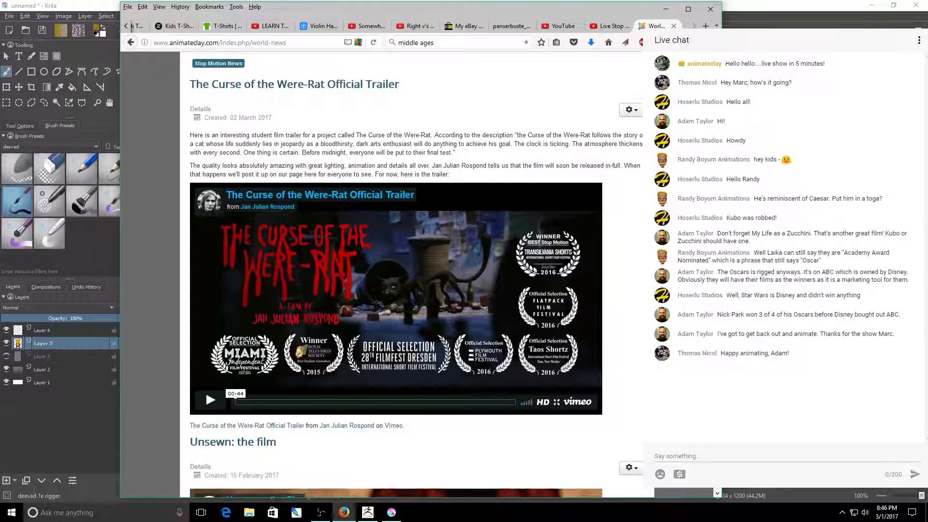
pyautogui.scroll(1, 417, 276)
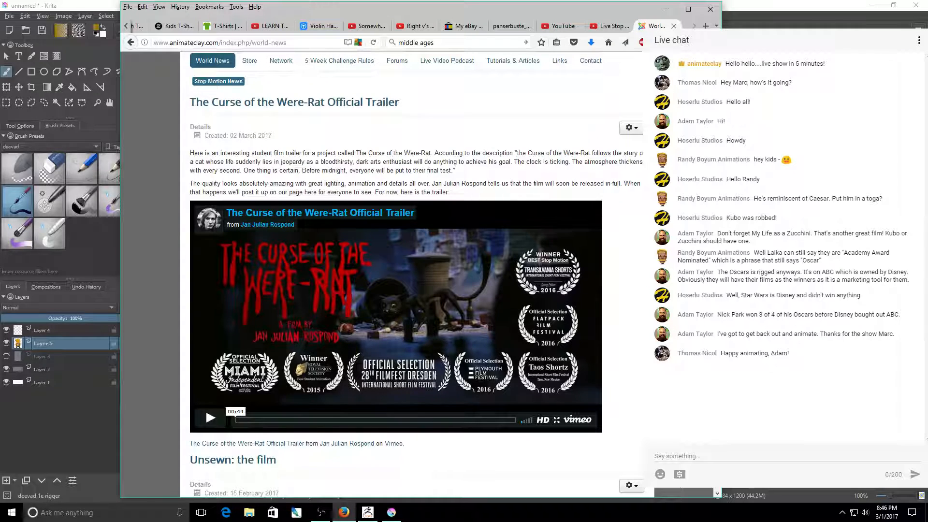
pyautogui.scroll(-1, 204, 338)
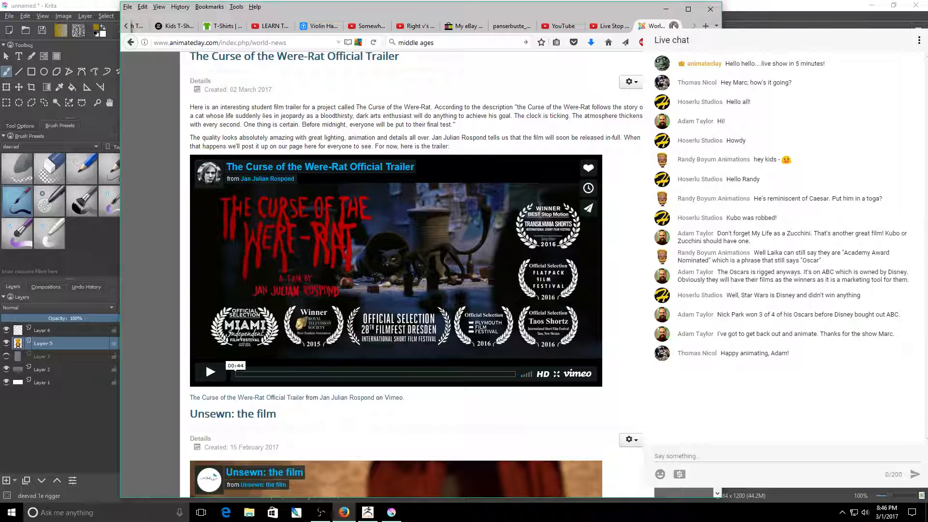
pyautogui.moveTo(540, 11); pyautogui.dragTo(927, 10)
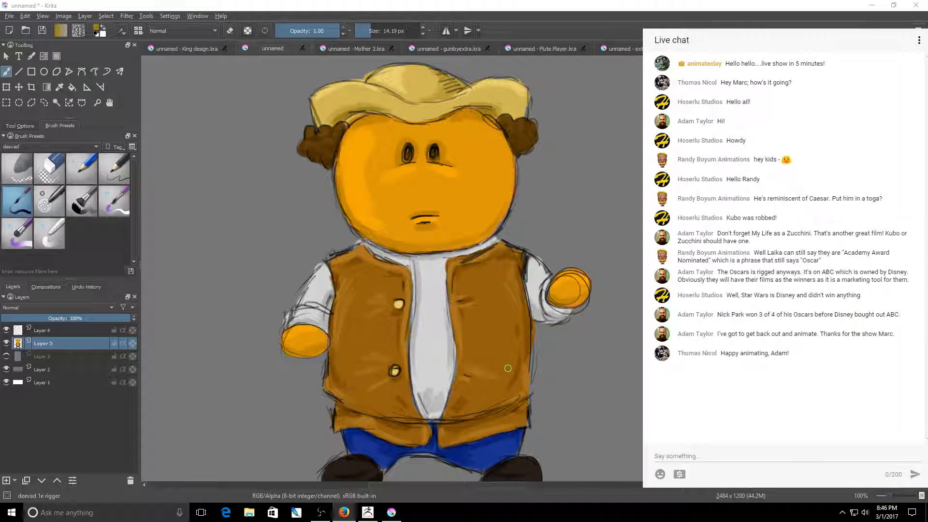
# Scribble a dark straw yellow test stroke on the gray background beside the head and sample its color.
pyautogui.moveTo(586, 170); pyautogui.dragTo(620, 185)
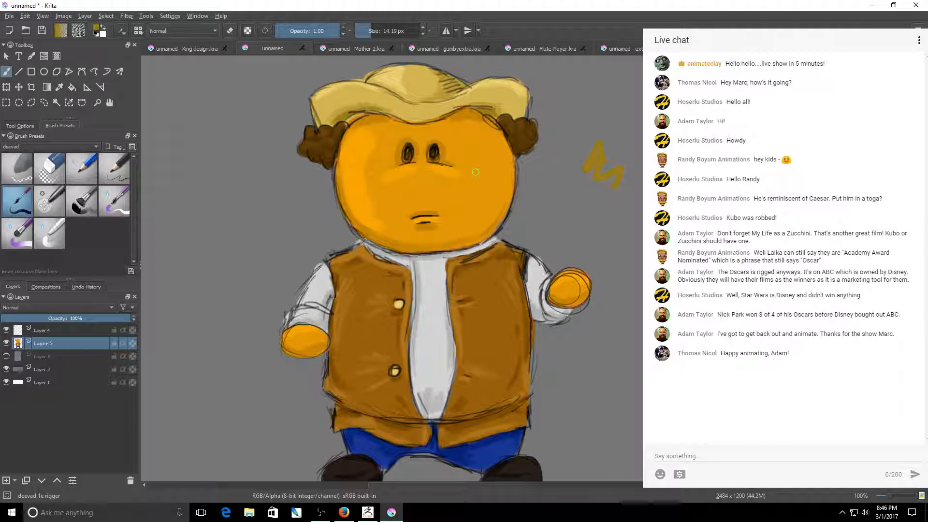
pyautogui.keyDown('ctrl'); pyautogui.click(607, 150); pyautogui.keyUp('ctrl')
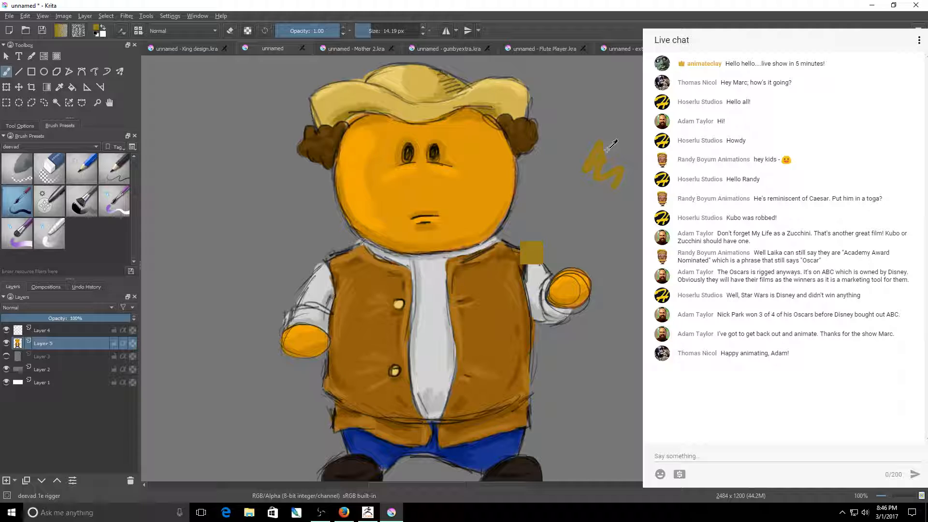
# Undo the test stroke and shade the base of the hat's crown and the brim's underside with dark straw yellow.
pyautogui.hotkey('ctrl', 'z')
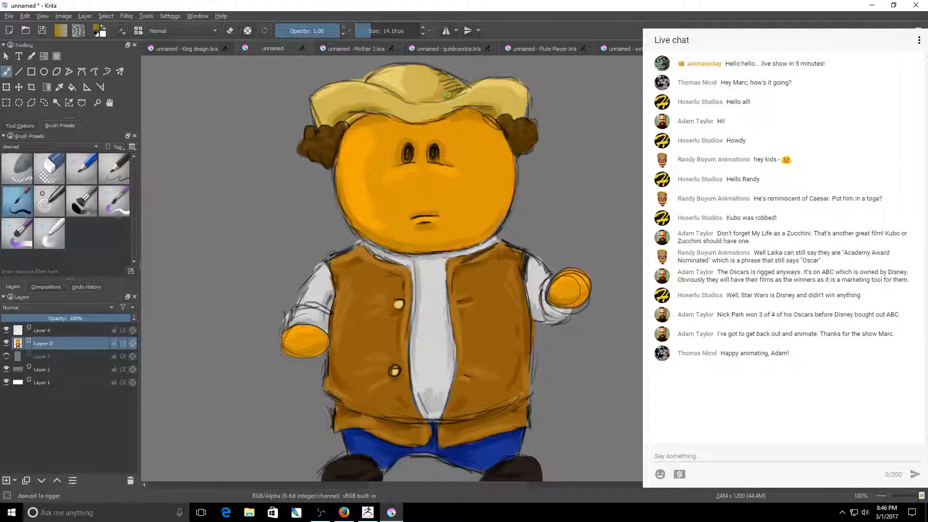
pyautogui.moveTo(423, 97); pyautogui.dragTo(402, 97)
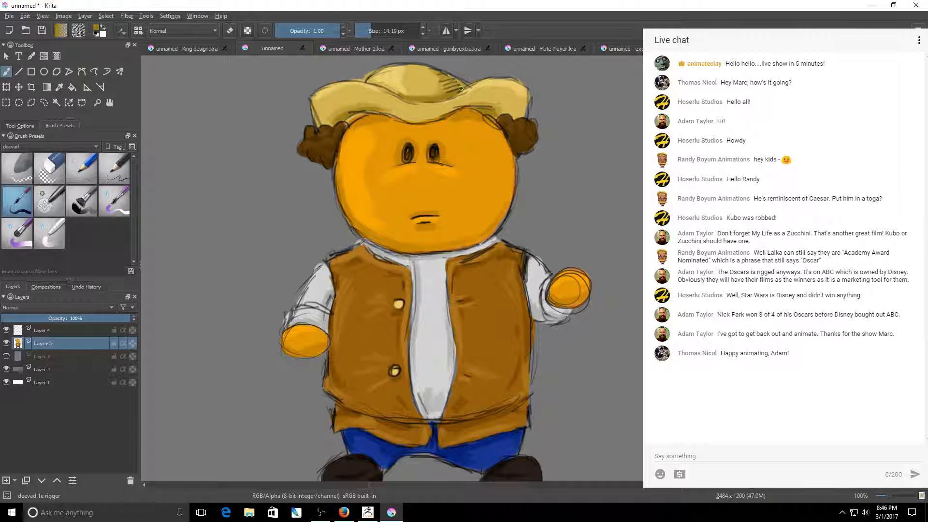
pyautogui.moveTo(461, 88); pyautogui.dragTo(455, 80)
pyautogui.press('[')
pyautogui.moveTo(347, 116)
pyautogui.mouseDown()
pyautogui.moveTo(379, 110)
pyautogui.moveTo(431, 121)
pyautogui.mouseUp()
# Sample the light gray of the shirt sleeve as the painting color.
pyautogui.press('p')
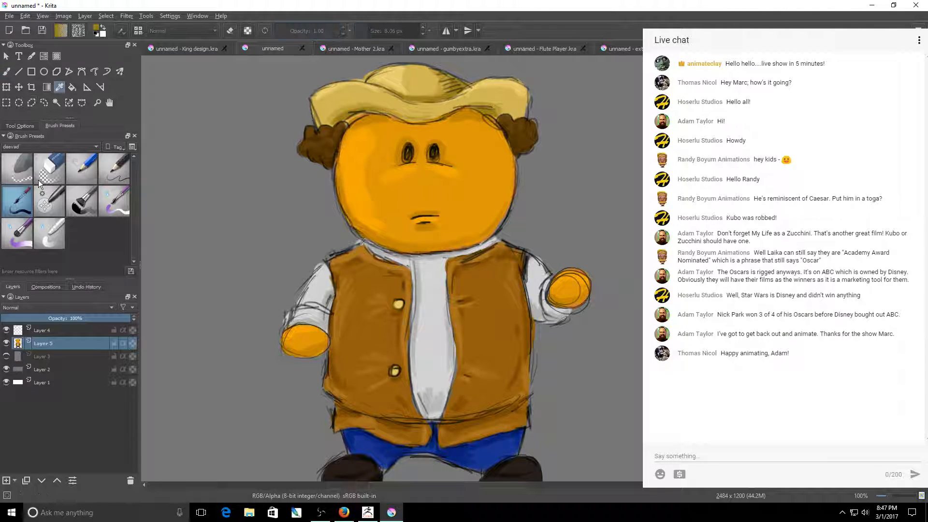
pyautogui.click(318, 286)
pyautogui.press('b')
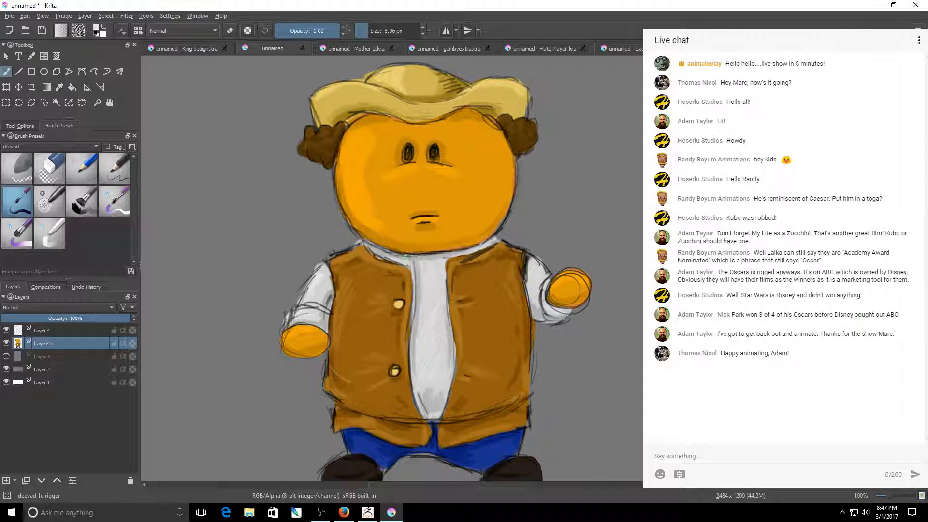
# Sample a darker orange from the king's face in the King design drawing and shade the peasant's mouth area and outer face edge.
pyautogui.click(59, 87)
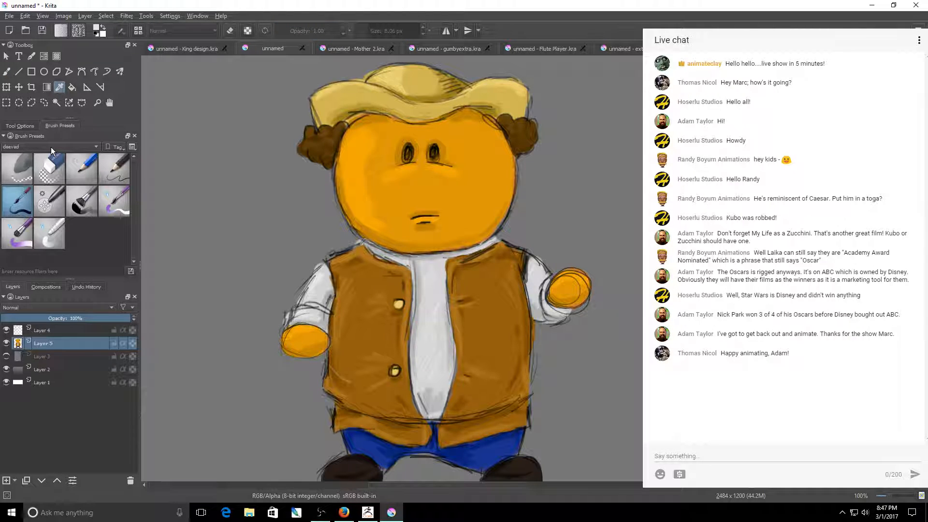
pyautogui.click(175, 45)
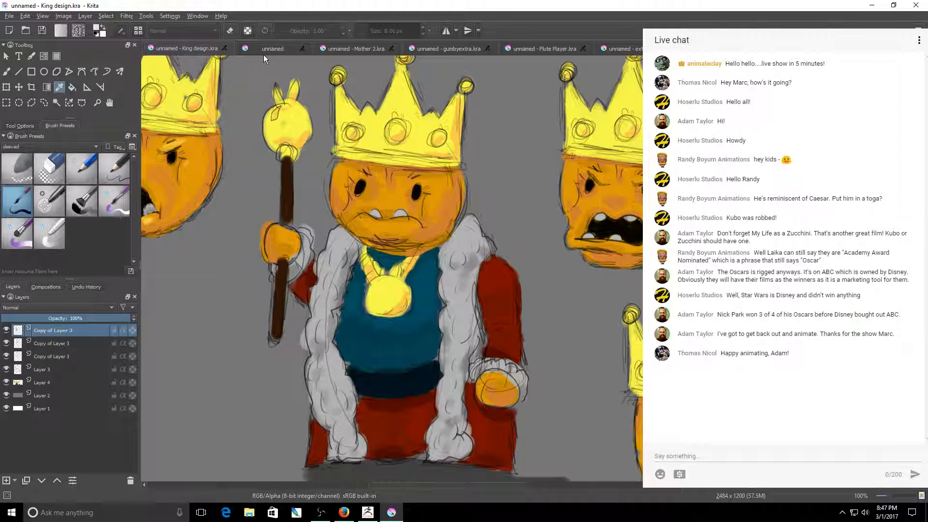
pyautogui.click(213, 139)
pyautogui.click(266, 48)
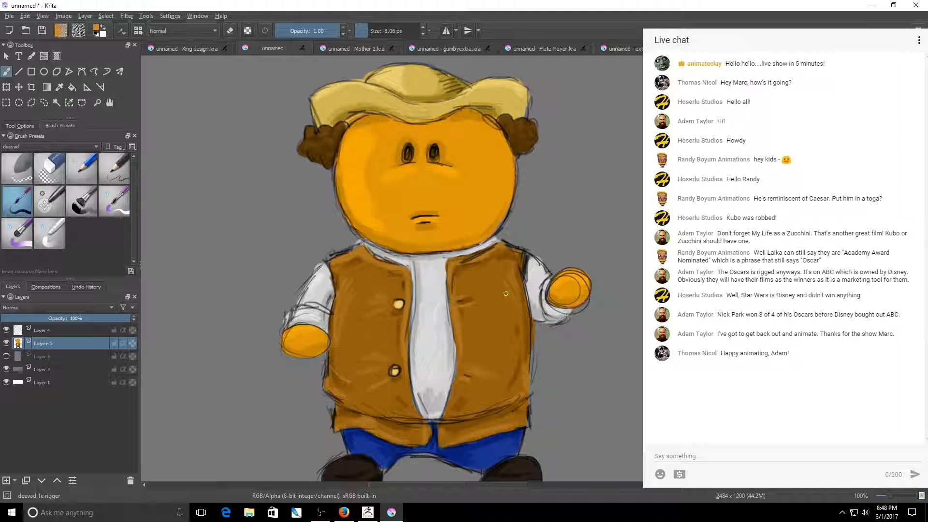
pyautogui.moveTo(421, 213); pyautogui.dragTo(424, 213)
pyautogui.moveTo(445, 158)
pyautogui.mouseDown()
pyautogui.moveTo(484, 169)
pyautogui.moveTo(487, 205)
pyautogui.moveTo(497, 188)
pyautogui.moveTo(475, 223)
pyautogui.moveTo(506, 160)
pyautogui.mouseUp()
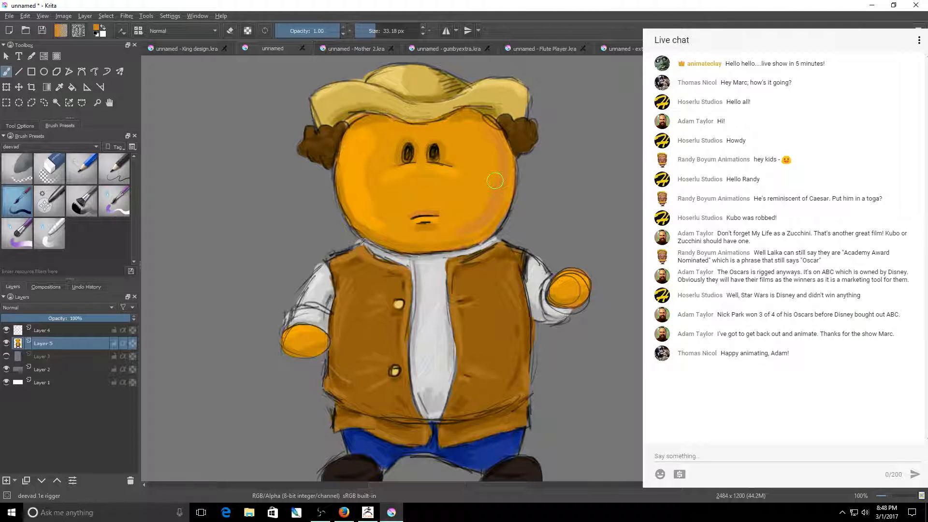
# Paint soft round blushes on both cheeks with the darker orange at a brush size of about 30 px.
pyautogui.press('[')
pyautogui.press('[')
pyautogui.press('[')
pyautogui.keyDown('shift'); pyautogui.click(473, 195); pyautogui.keyUp('shift')
pyautogui.moveTo(411, 186); pyautogui.dragTo(375, 195)
pyautogui.moveTo(459, 195)
pyautogui.mouseDown()
pyautogui.moveTo(464, 203)
pyautogui.moveTo(476, 193)
pyautogui.mouseUp()
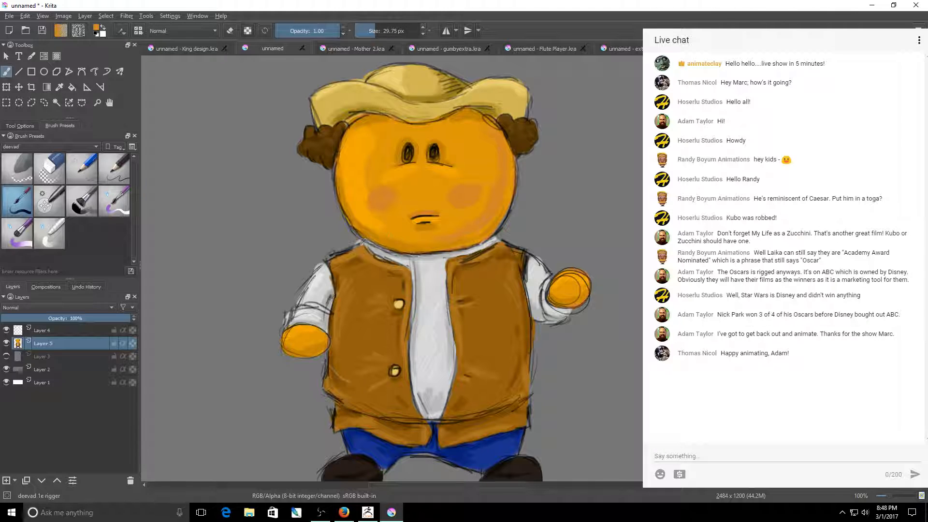
pyautogui.moveTo(380, 193); pyautogui.dragTo(380, 194)
# Delete the hidden Layer 3 and add one new paint layer between the gray background and the color layer.
pyautogui.scroll(-2, 435, 267)
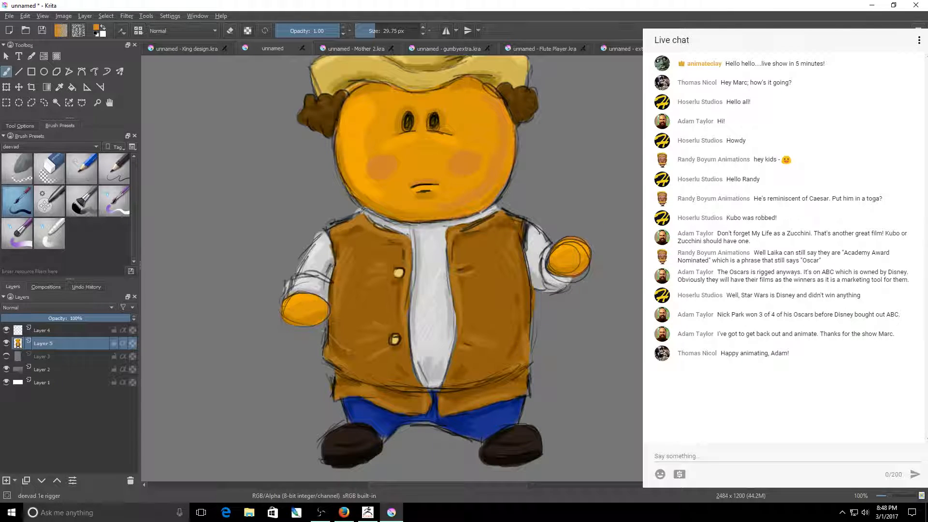
pyautogui.scroll(-3, 392, 266)
pyautogui.click(65, 351)
pyautogui.click(7, 357)
pyautogui.click(6, 356)
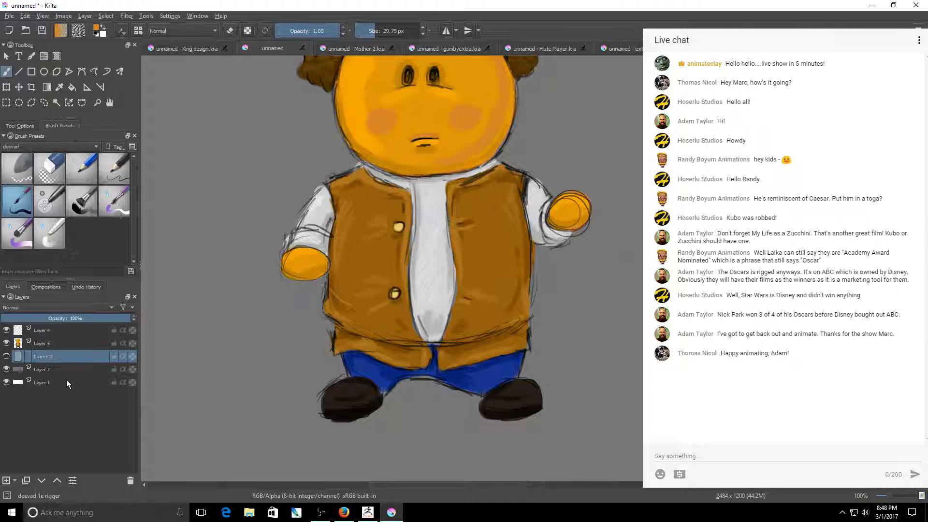
pyautogui.click(130, 485)
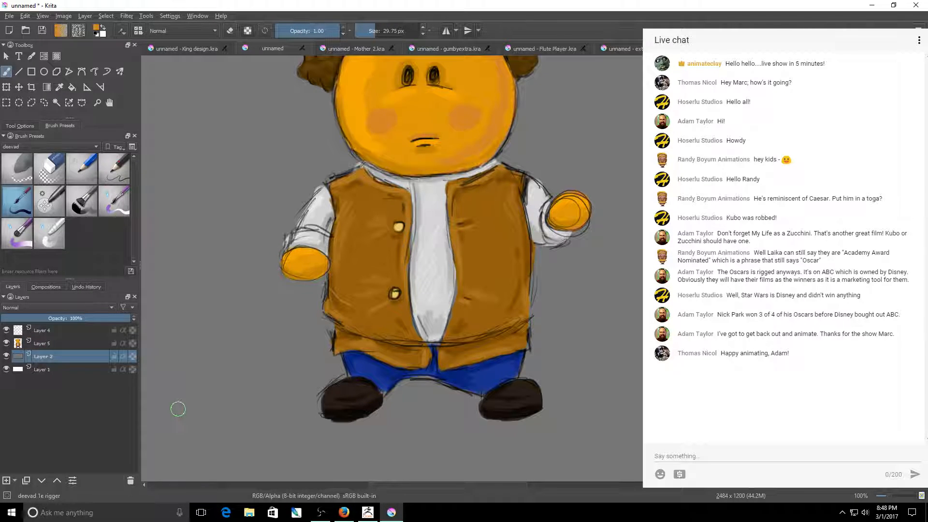
pyautogui.click(6, 480)
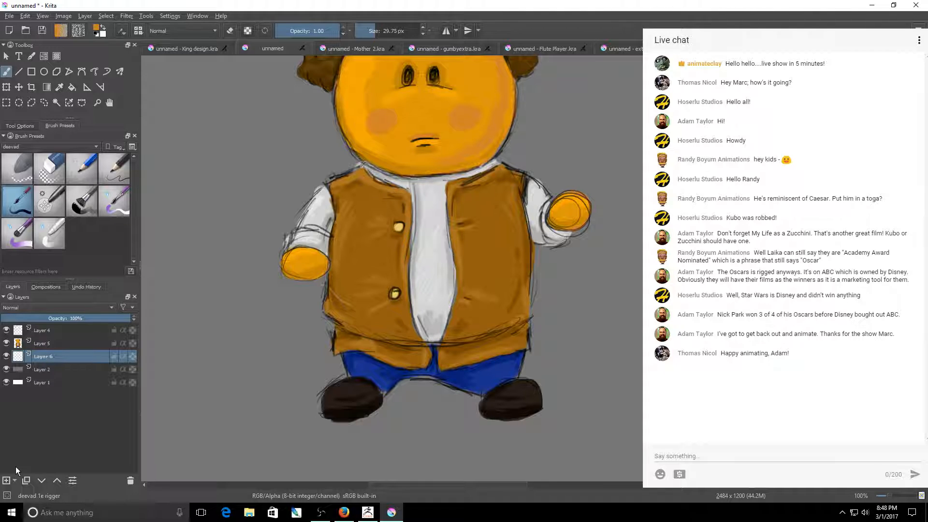
pyautogui.press('Insert')
pyautogui.click(131, 482)
# Sample the dark gray ground shadow from the King design drawing and paint a matching shadow beneath the peasant's shoes on the new layer.
pyautogui.click(196, 46)
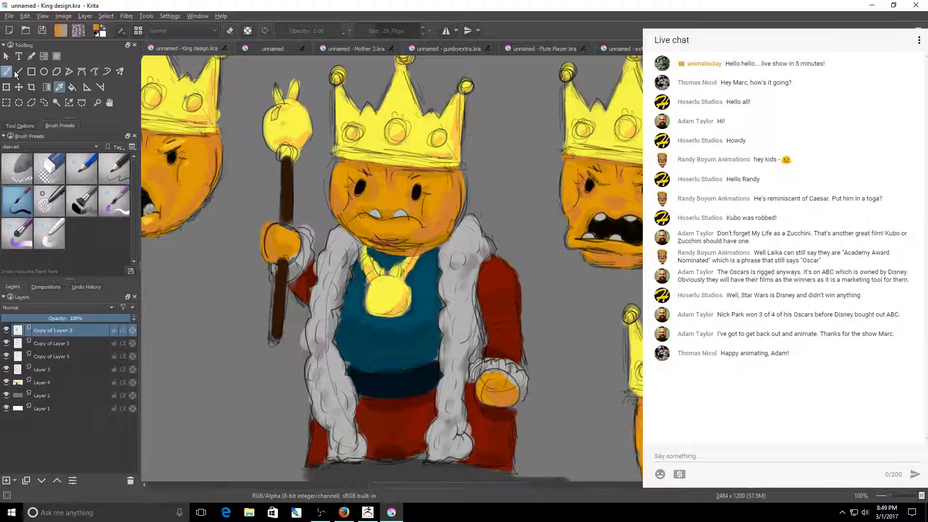
pyautogui.scroll(-1, 268, 298)
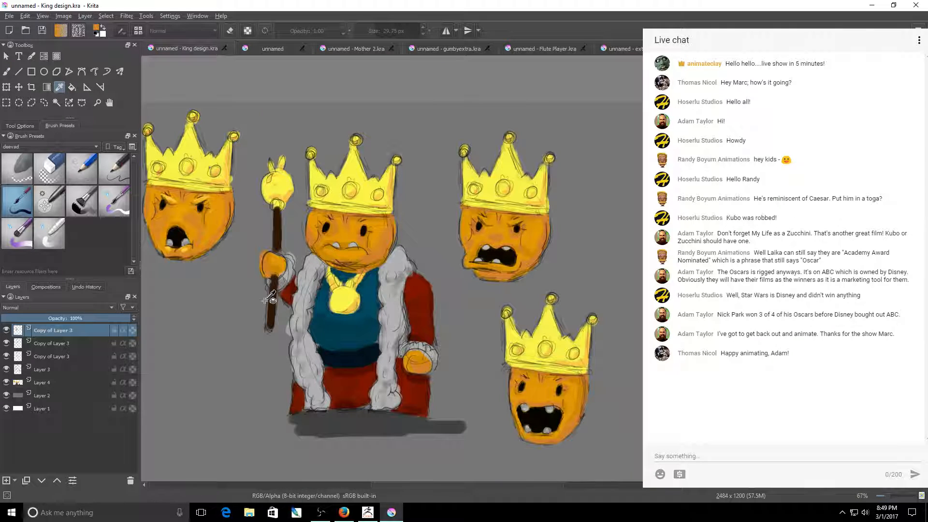
pyautogui.scroll(-3, 269, 298)
pyautogui.click(298, 341)
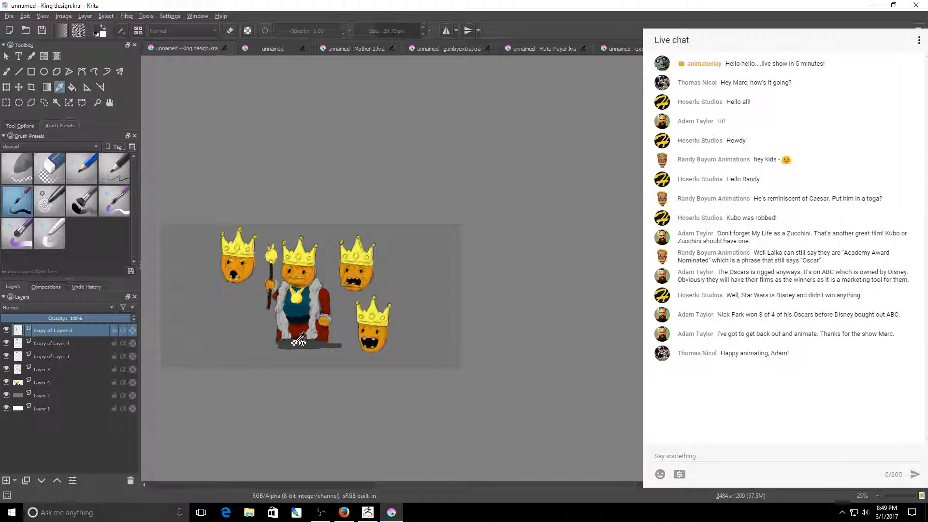
pyautogui.press('b')
pyautogui.click(277, 50)
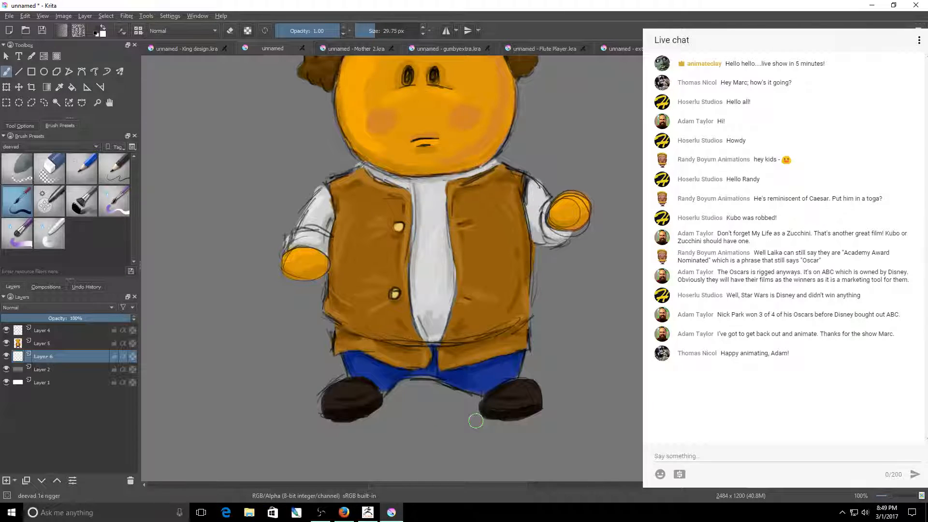
pyautogui.moveTo(511, 406)
pyautogui.mouseDown()
pyautogui.moveTo(406, 406)
pyautogui.moveTo(509, 415)
pyautogui.moveTo(330, 424)
pyautogui.moveTo(578, 408)
pyautogui.moveTo(492, 436)
pyautogui.moveTo(569, 429)
pyautogui.moveTo(284, 414)
pyautogui.mouseUp()
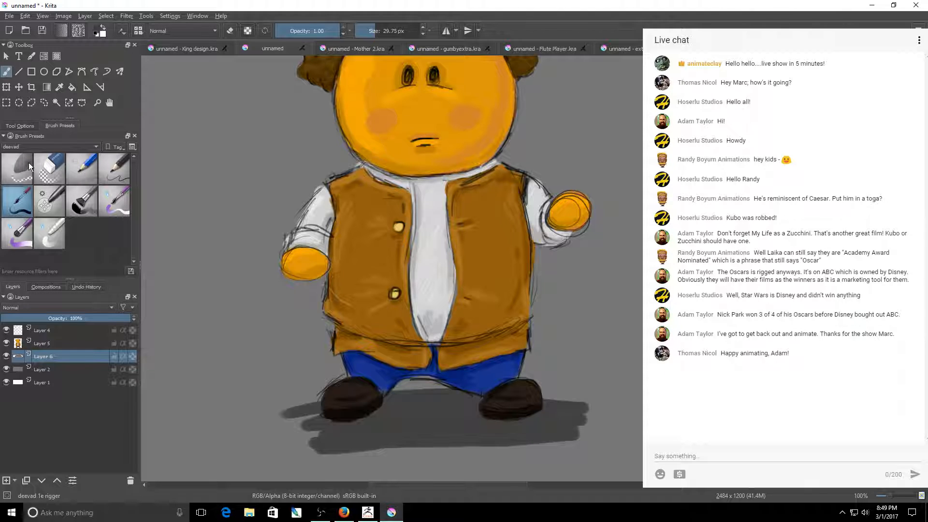
# Erase stray color along the bottom edges of the shoes on Layer 5, checking it with the sketch lines hidden.
pyautogui.click(42, 166)
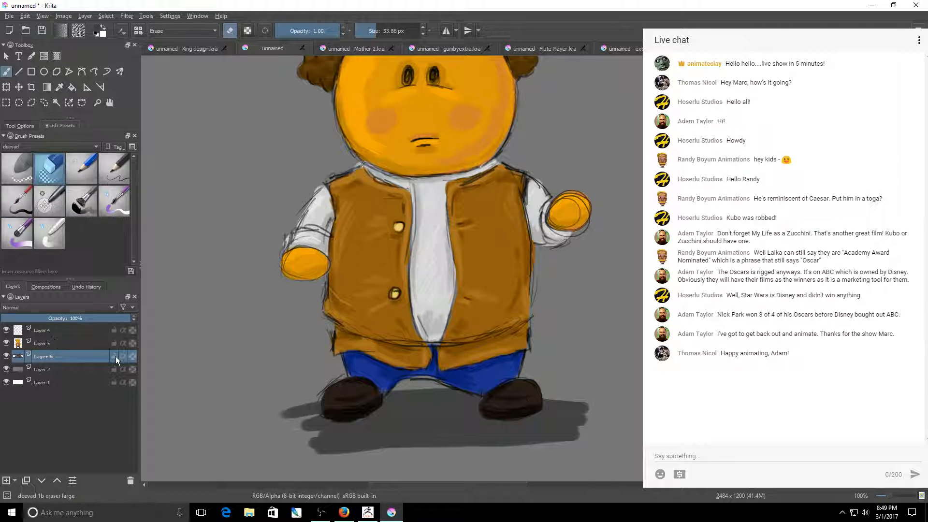
pyautogui.click(66, 343)
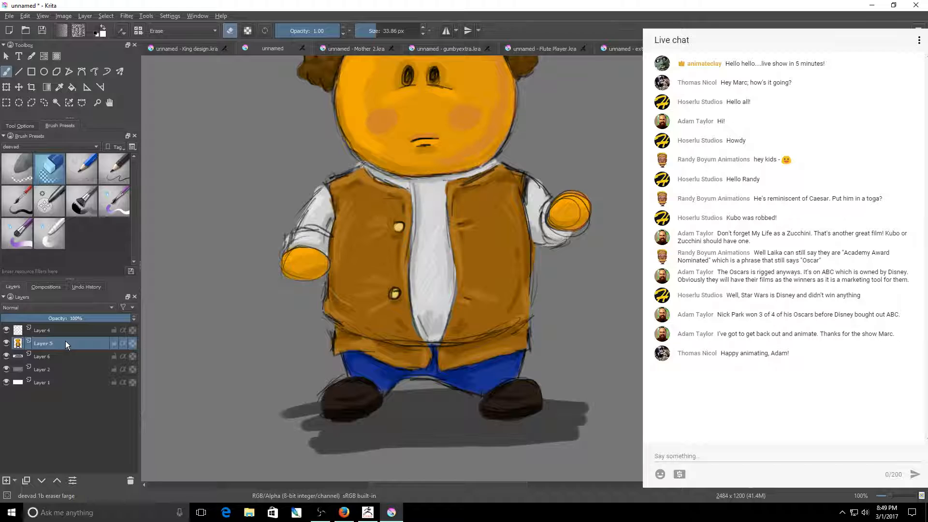
pyautogui.click(6, 330)
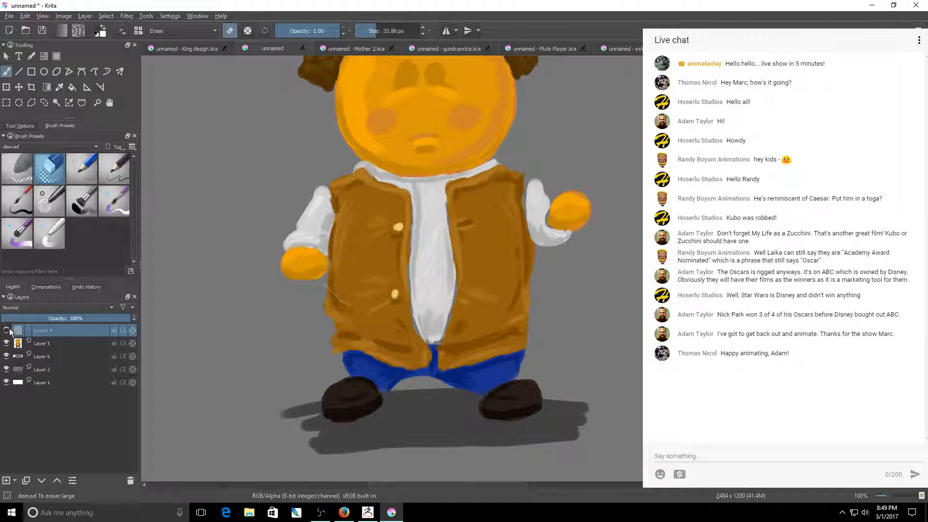
pyautogui.click(7, 330)
pyautogui.click(48, 343)
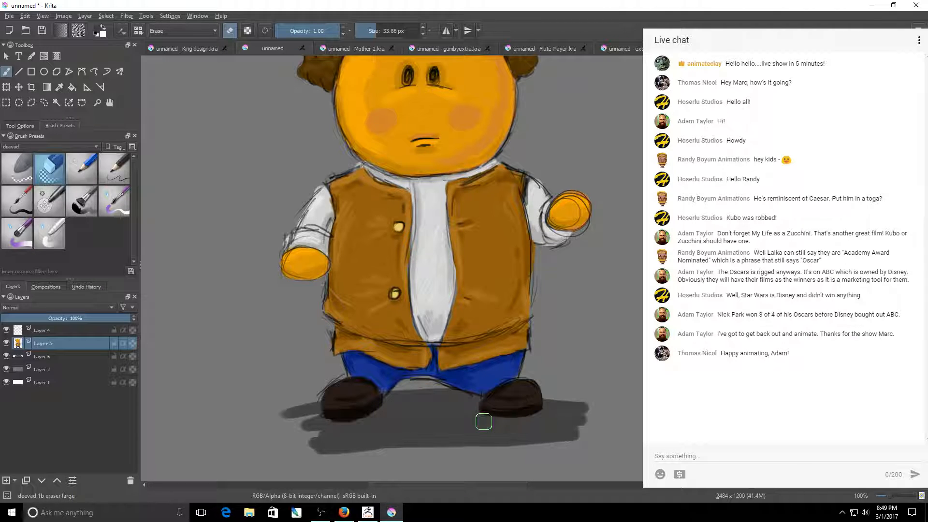
pyautogui.moveTo(357, 427); pyautogui.dragTo(333, 426)
# Try to sketch a smoking pipe above the raised hand on Layer 4 with the black 8 px pencil brush.
pyautogui.scroll(1, 391, 266)
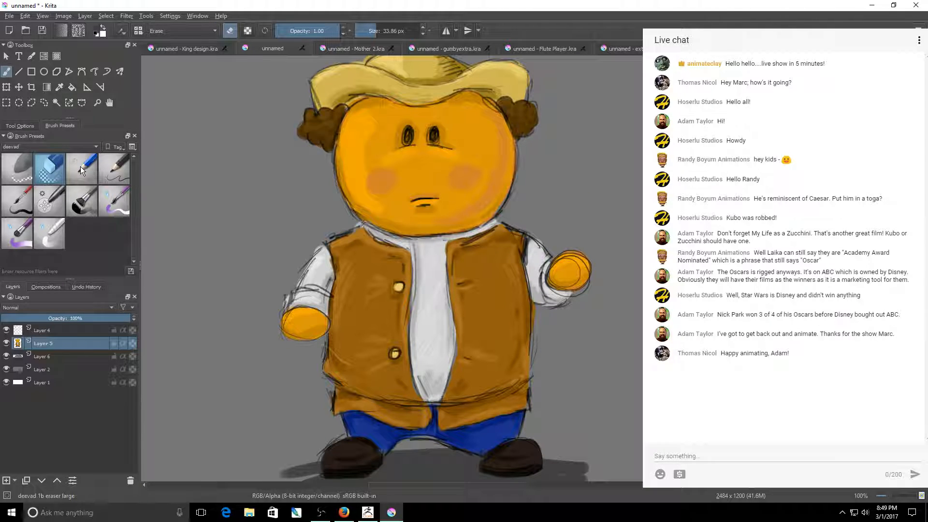
pyautogui.press('/')
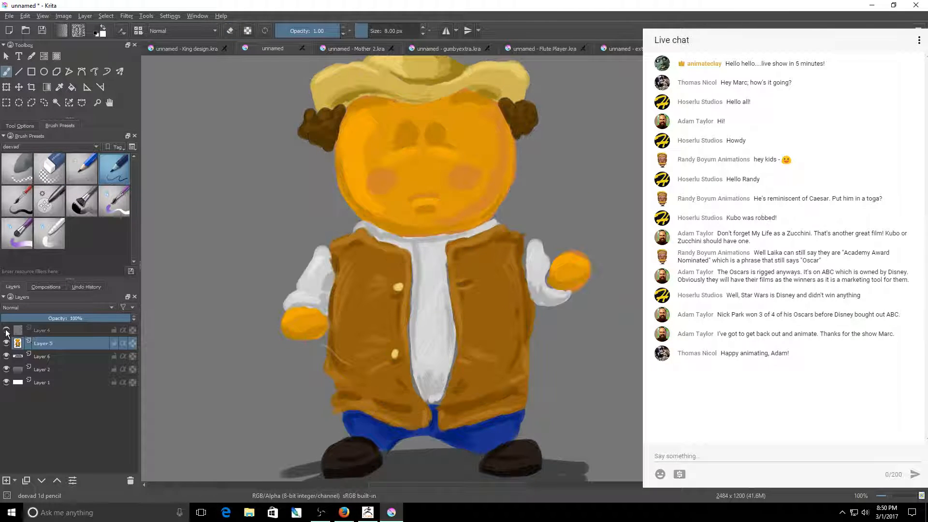
pyautogui.click(48, 331)
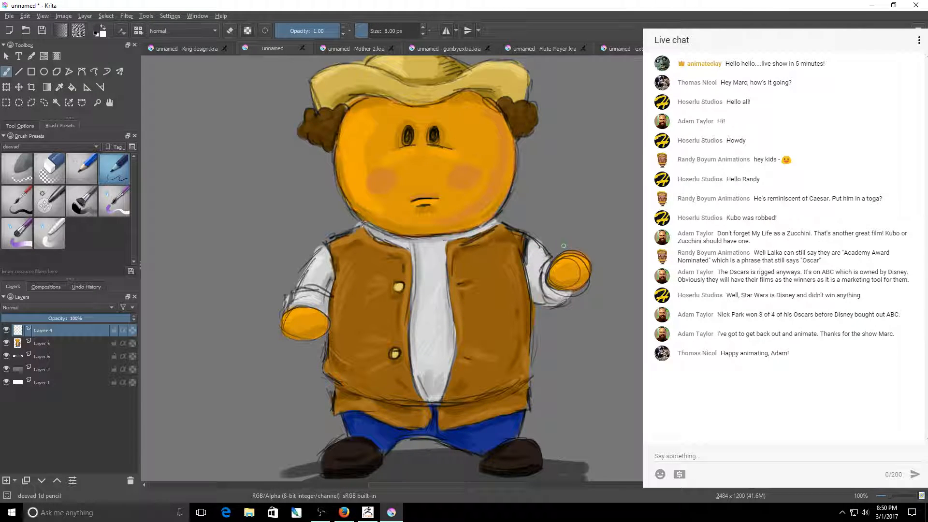
pyautogui.moveTo(550, 253); pyautogui.dragTo(554, 228)
pyautogui.hotkey('ctrl', 'z')
pyautogui.press('d')
pyautogui.moveTo(553, 256)
pyautogui.mouseDown()
pyautogui.moveTo(549, 232)
pyautogui.moveTo(575, 236)
pyautogui.moveTo(581, 199)
pyautogui.moveTo(600, 196)
pyautogui.mouseUp()
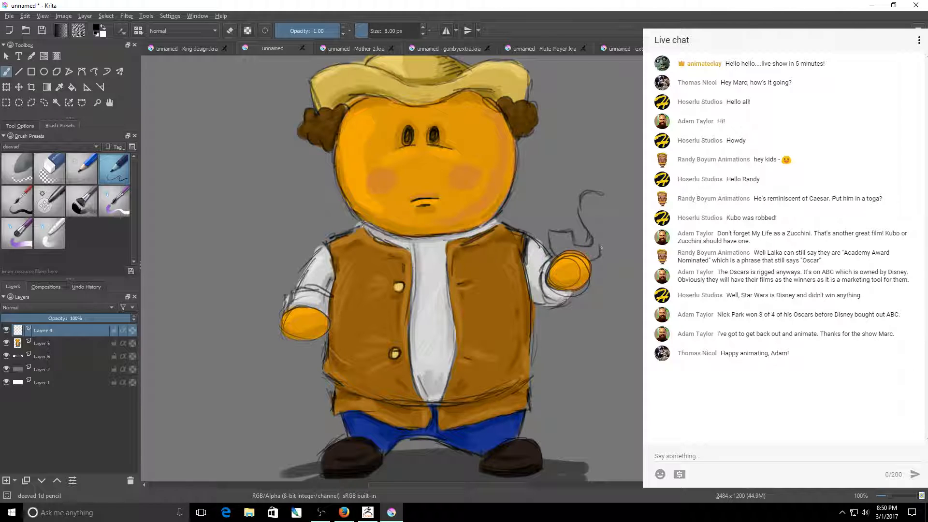
pyautogui.moveTo(602, 249)
pyautogui.mouseDown()
pyautogui.moveTo(598, 201)
pyautogui.moveTo(606, 193)
pyautogui.mouseUp()
# Undo the pipe sketch strokes and erase the leftover lines above the raised hand.
pyautogui.hotkey('ctrl', 'z')
pyautogui.hotkey('ctrl', 'z')
pyautogui.hotkey('ctrl', 'z')
pyautogui.hotkey('ctrl', 'z')
pyautogui.hotkey('ctrl', 'z')
pyautogui.hotkey('ctrl', 'z')
pyautogui.hotkey('ctrl', 'z')
pyautogui.click(40, 174)
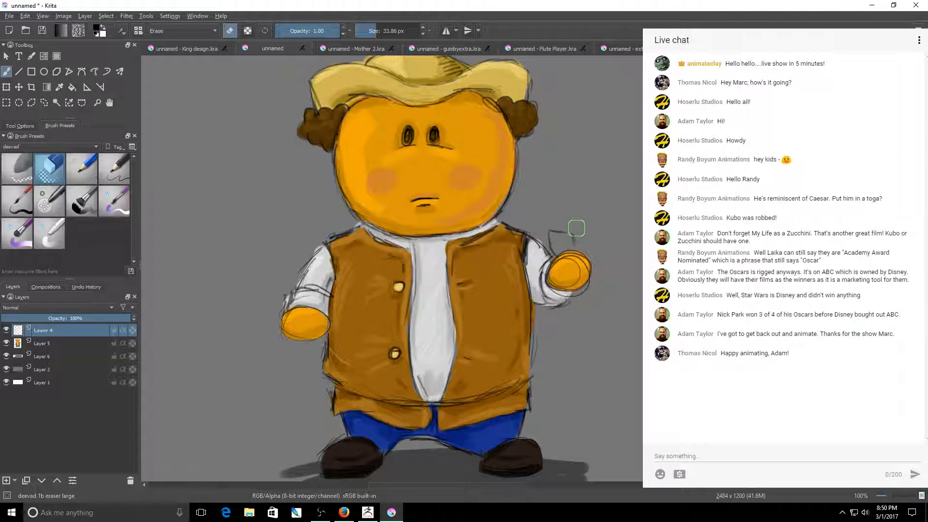
pyautogui.hotkey('ctrl', 'z')
pyautogui.hotkey('ctrl', 'z')
pyautogui.moveTo(549, 237)
pyautogui.mouseDown()
pyautogui.moveTo(554, 253)
pyautogui.moveTo(567, 233)
pyautogui.moveTo(556, 235)
pyautogui.moveTo(577, 247)
pyautogui.mouseUp()
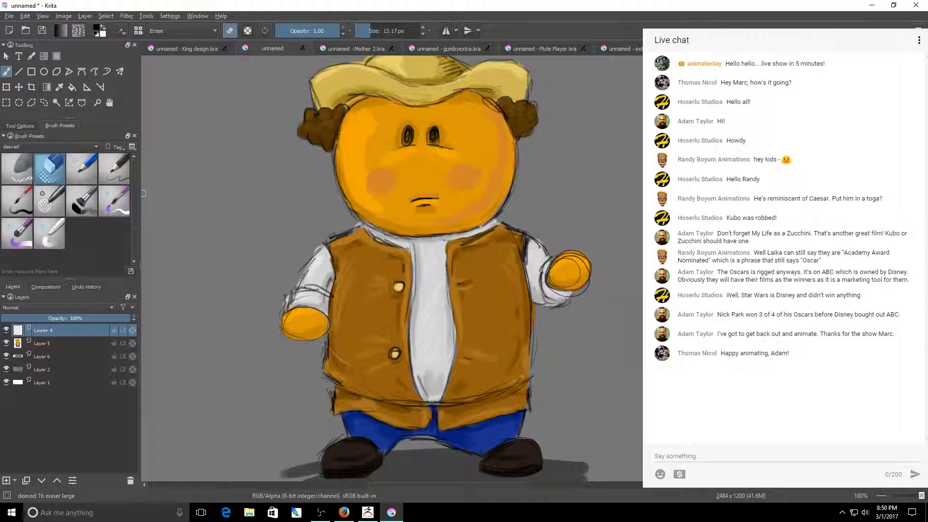
# Sketch a pipe in the raised hand with a curved stem, a decorated bowl and curling smoke, using the pencil brush.
pyautogui.click(115, 169)
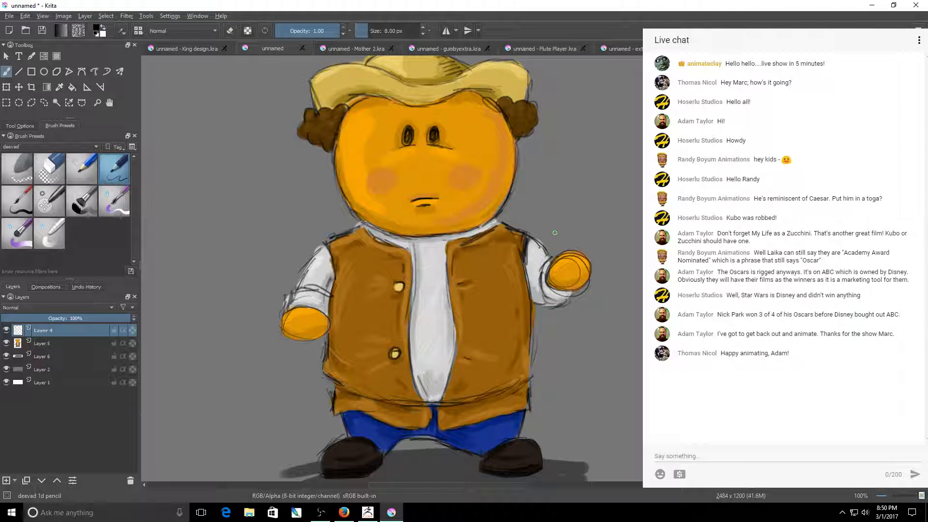
pyautogui.moveTo(583, 234)
pyautogui.mouseDown()
pyautogui.moveTo(575, 248)
pyautogui.moveTo(603, 225)
pyautogui.moveTo(599, 256)
pyautogui.moveTo(560, 236)
pyautogui.moveTo(557, 193)
pyautogui.moveTo(549, 203)
pyautogui.moveTo(556, 251)
pyautogui.mouseUp()
pyautogui.moveTo(610, 227)
pyautogui.mouseDown()
pyautogui.moveTo(598, 261)
pyautogui.moveTo(591, 239)
pyautogui.moveTo(599, 247)
pyautogui.moveTo(580, 230)
pyautogui.moveTo(613, 234)
pyautogui.mouseUp()
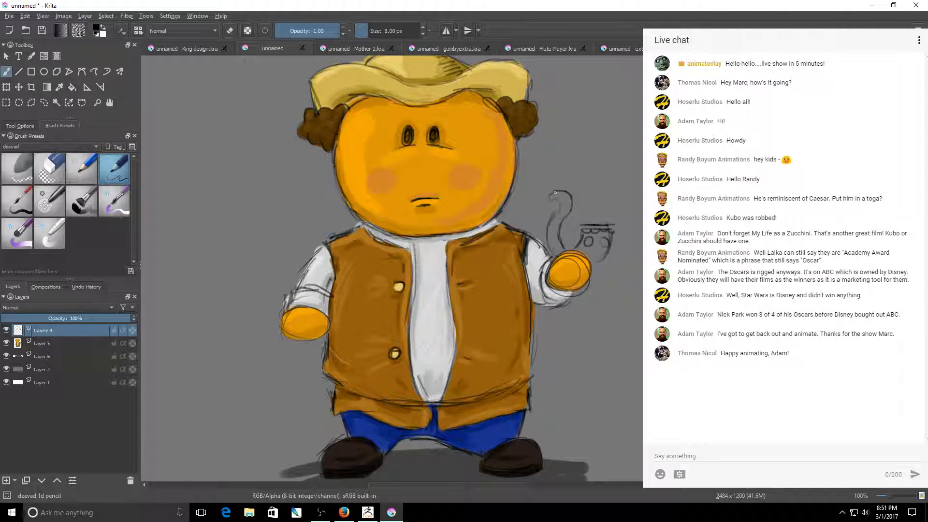
pyautogui.moveTo(555, 193)
pyautogui.mouseDown()
pyautogui.moveTo(548, 199)
pyautogui.moveTo(621, 172)
pyautogui.mouseUp()
pyautogui.moveTo(603, 212); pyautogui.dragTo(640, 187)
# Paint the pipe's stem and bowl on Layer 5 with the brown sampled from the hair.
pyautogui.click(60, 87)
pyautogui.click(321, 121)
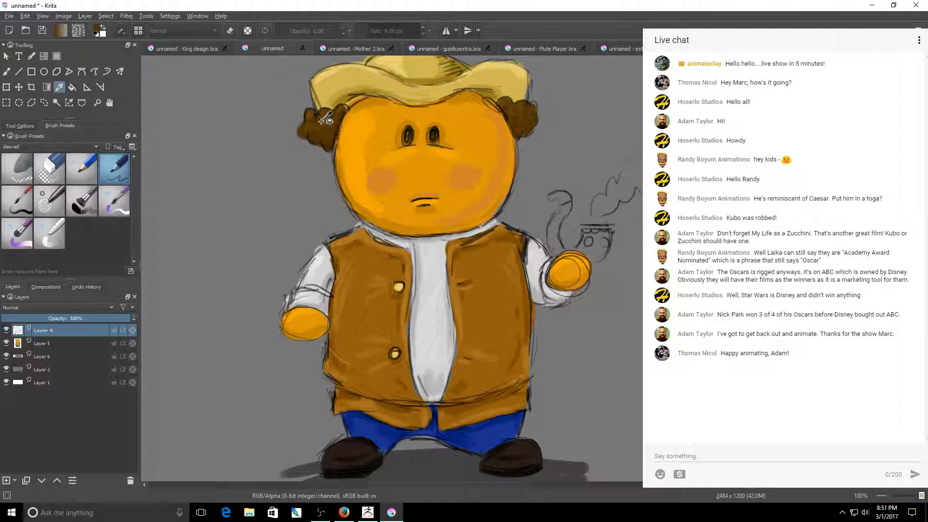
pyautogui.press('b')
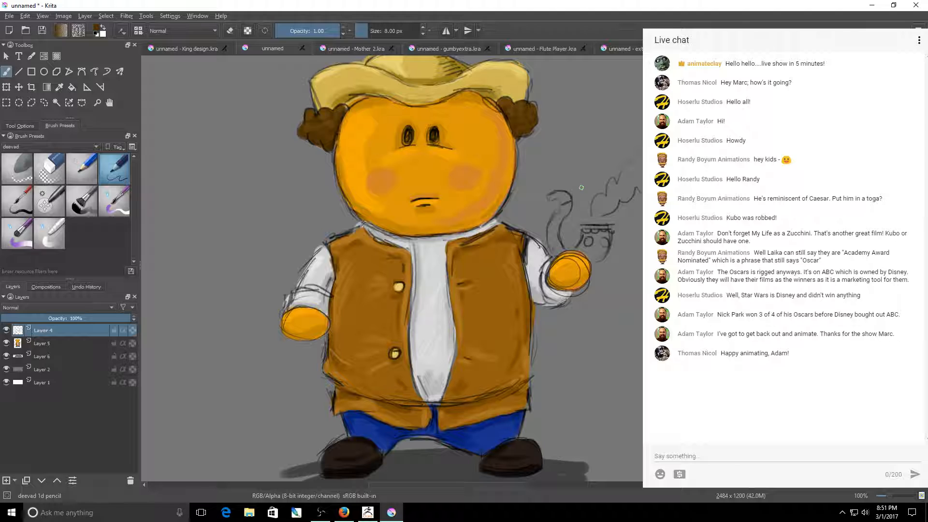
pyautogui.click(23, 344)
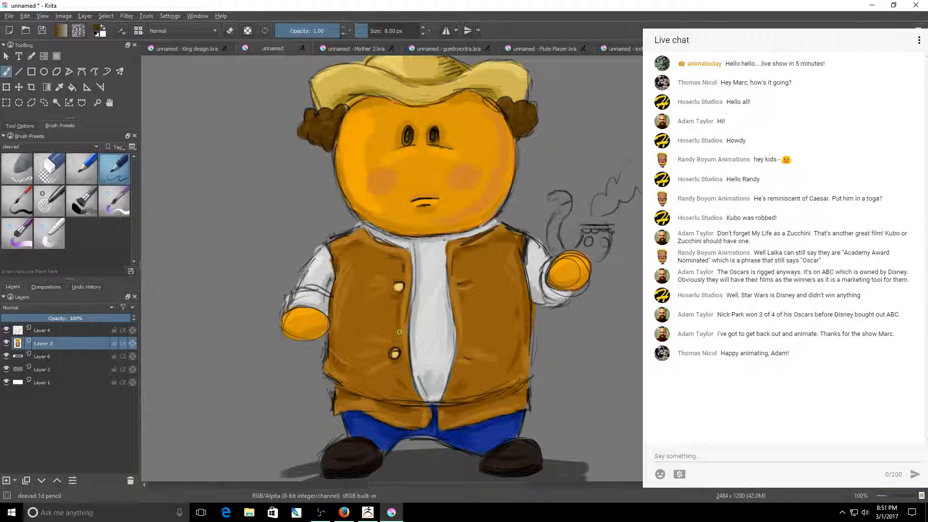
pyautogui.moveTo(560, 208); pyautogui.dragTo(553, 236)
pyautogui.click(17, 201)
pyautogui.keyDown('shift'); pyautogui.moveTo(554, 232); pyautogui.dragTo(559, 232); pyautogui.keyUp('shift')
pyautogui.moveTo(552, 233)
pyautogui.mouseDown()
pyautogui.moveTo(554, 245)
pyautogui.moveTo(567, 195)
pyautogui.moveTo(552, 195)
pyautogui.moveTo(564, 200)
pyautogui.mouseUp()
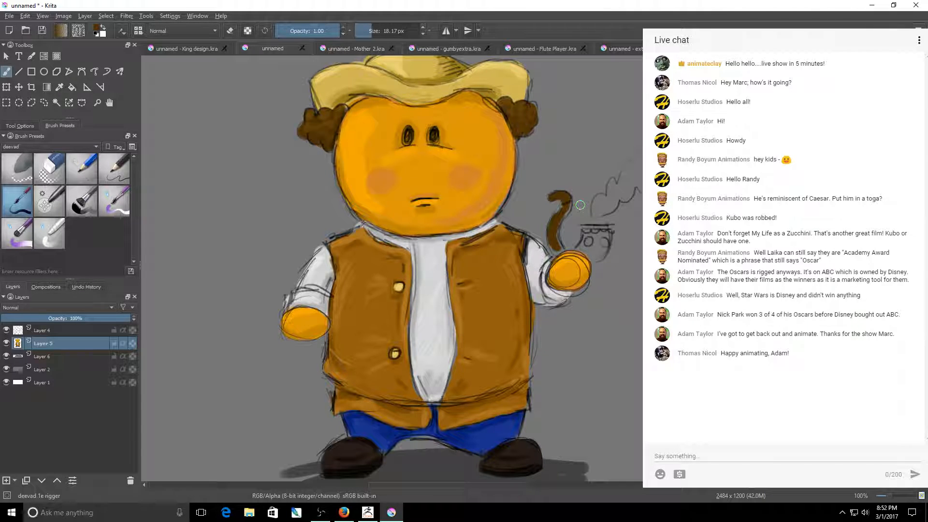
pyautogui.moveTo(565, 211); pyautogui.dragTo(558, 251)
pyautogui.moveTo(594, 235); pyautogui.dragTo(583, 248)
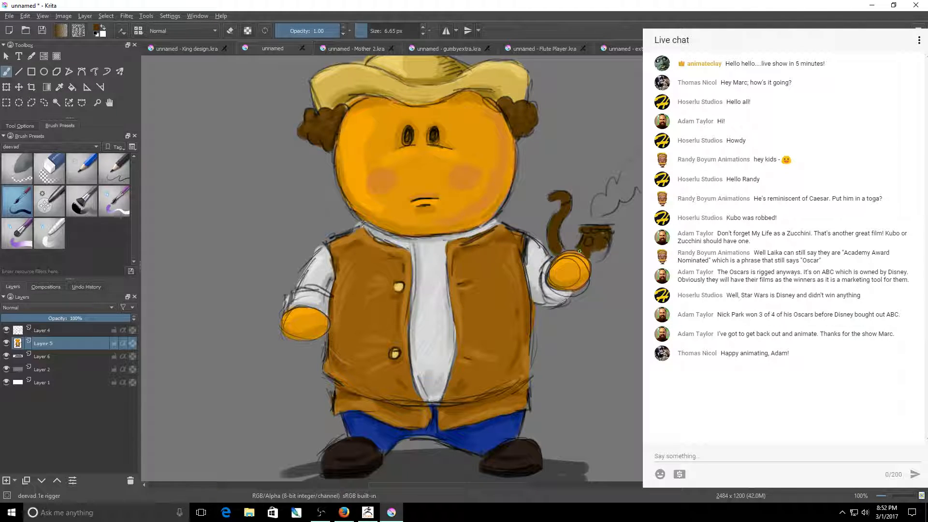
# Fill out the brown along the pipe's stem and the underside and outer edge of its bowl.
pyautogui.moveTo(607, 246)
pyautogui.mouseDown()
pyautogui.moveTo(592, 257)
pyautogui.moveTo(609, 229)
pyautogui.mouseUp()
pyautogui.click(899, 493)
pyautogui.moveTo(478, 486); pyautogui.dragTo(517, 484)
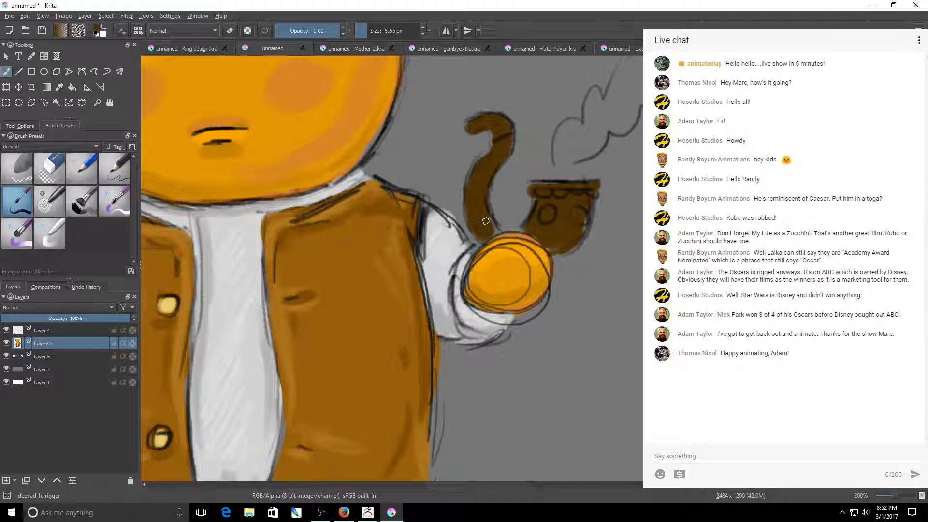
pyautogui.moveTo(490, 218)
pyautogui.mouseDown()
pyautogui.moveTo(497, 232)
pyautogui.moveTo(484, 237)
pyautogui.mouseUp()
pyautogui.moveTo(580, 231); pyautogui.dragTo(590, 204)
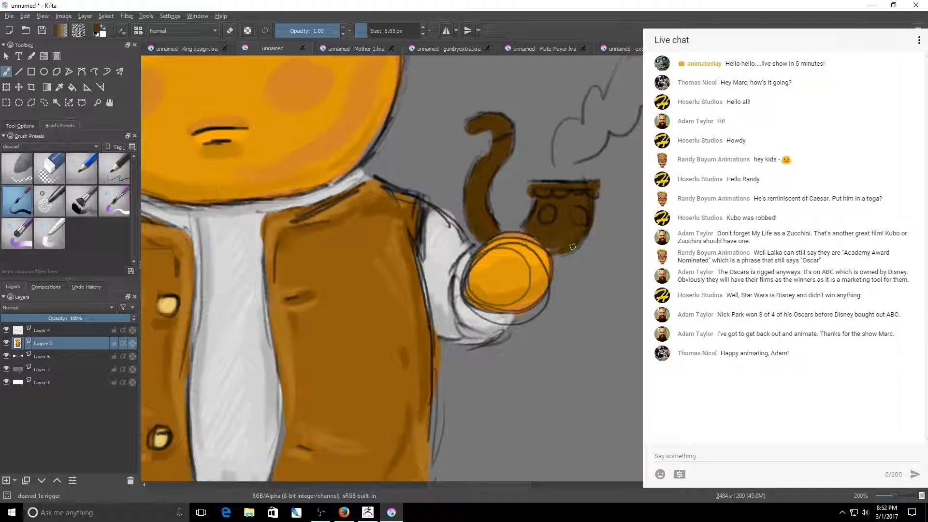
pyautogui.moveTo(573, 247)
pyautogui.mouseDown()
pyautogui.moveTo(551, 244)
pyautogui.moveTo(559, 255)
pyautogui.mouseUp()
# Paint the two round ornaments on the pipe bowl red and touch up below the rim with the brown sampled from the bowl.
pyautogui.click(793, 97)
pyautogui.moveTo(543, 216); pyautogui.dragTo(578, 218)
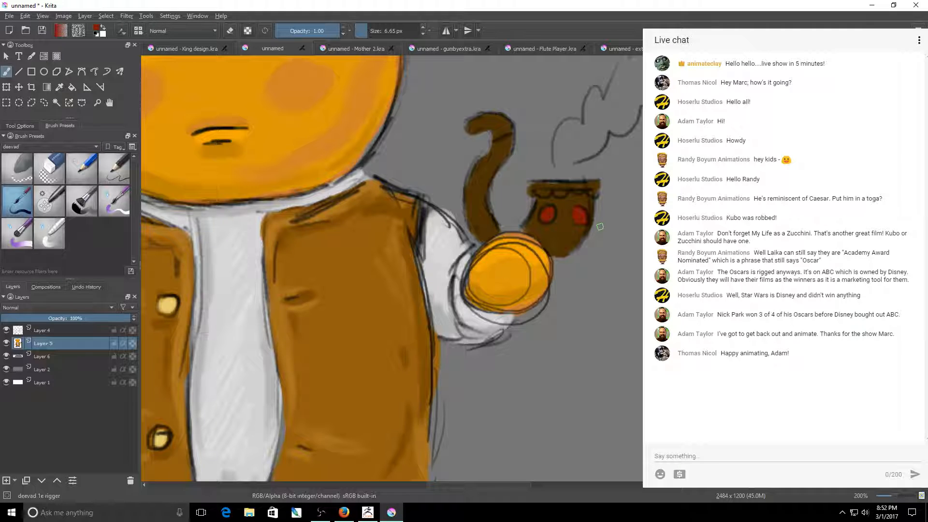
pyautogui.click(60, 87)
pyautogui.click(565, 234)
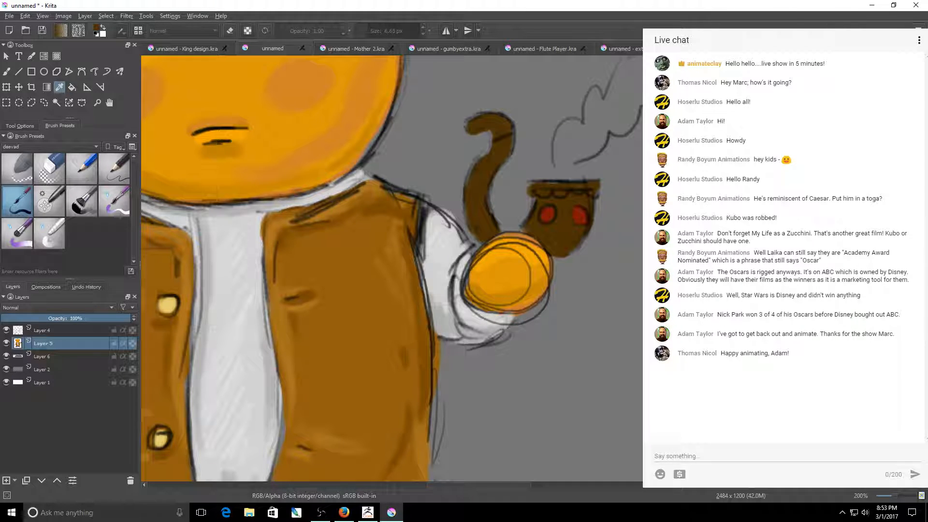
pyautogui.press('b')
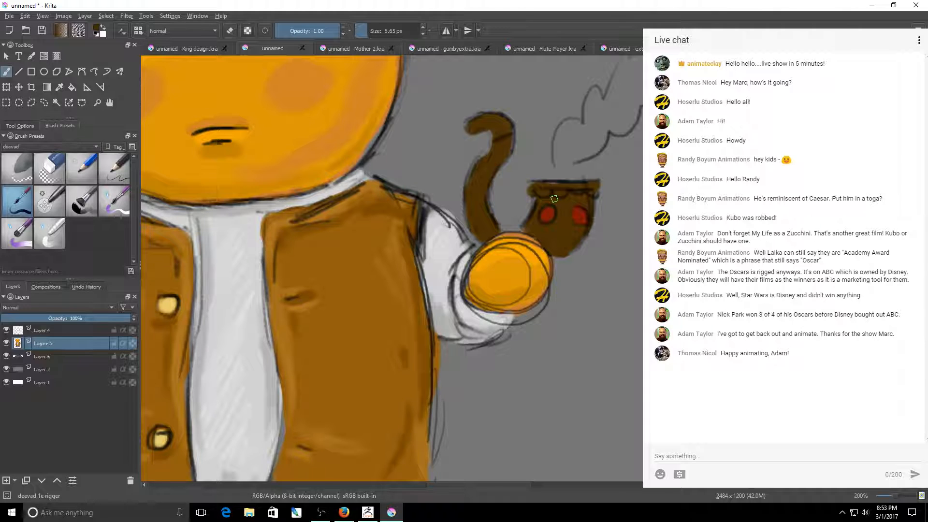
pyautogui.moveTo(555, 198); pyautogui.dragTo(583, 200)
# Paint the pipe's mouthpiece black and its scalloped rim in the lighter brown sampled from the vest.
pyautogui.press('d')
pyautogui.moveTo(471, 124)
pyautogui.mouseDown()
pyautogui.moveTo(483, 118)
pyautogui.moveTo(507, 130)
pyautogui.moveTo(464, 126)
pyautogui.moveTo(481, 115)
pyautogui.mouseUp()
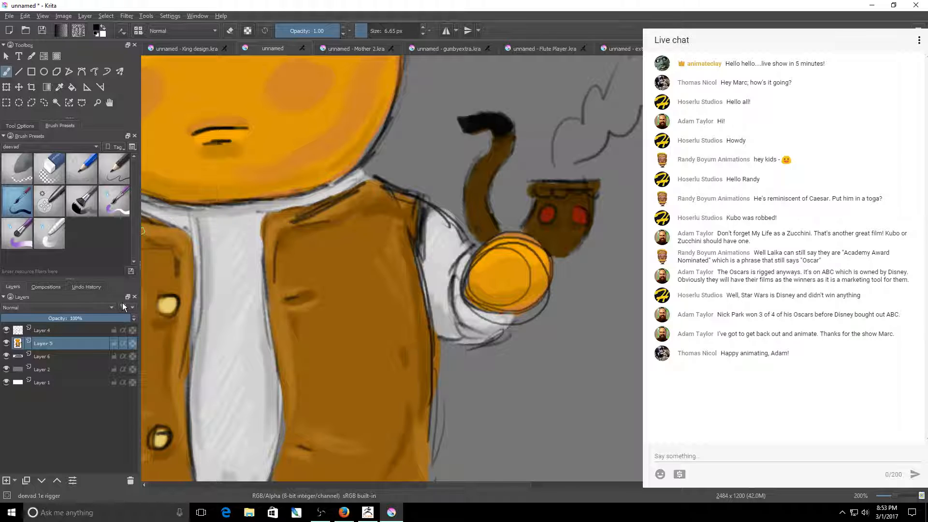
pyautogui.click(59, 87)
pyautogui.click(366, 304)
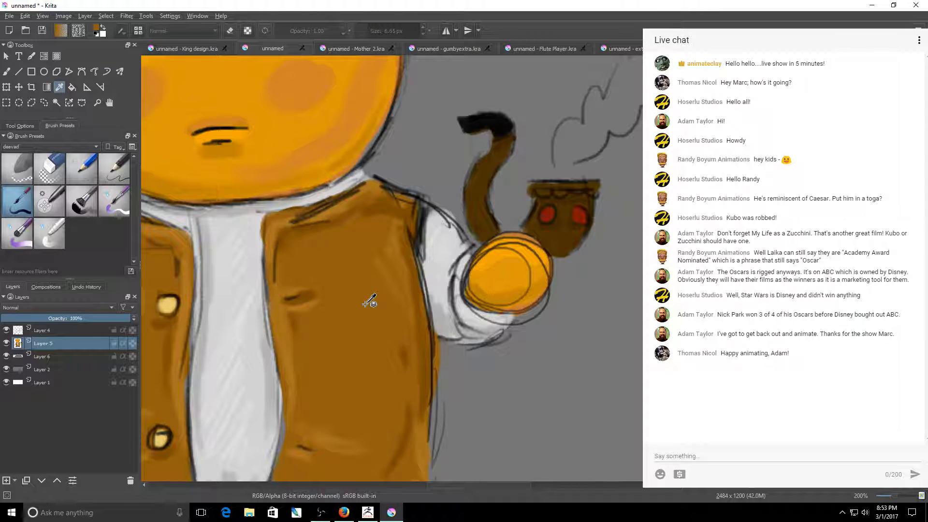
pyautogui.press('b')
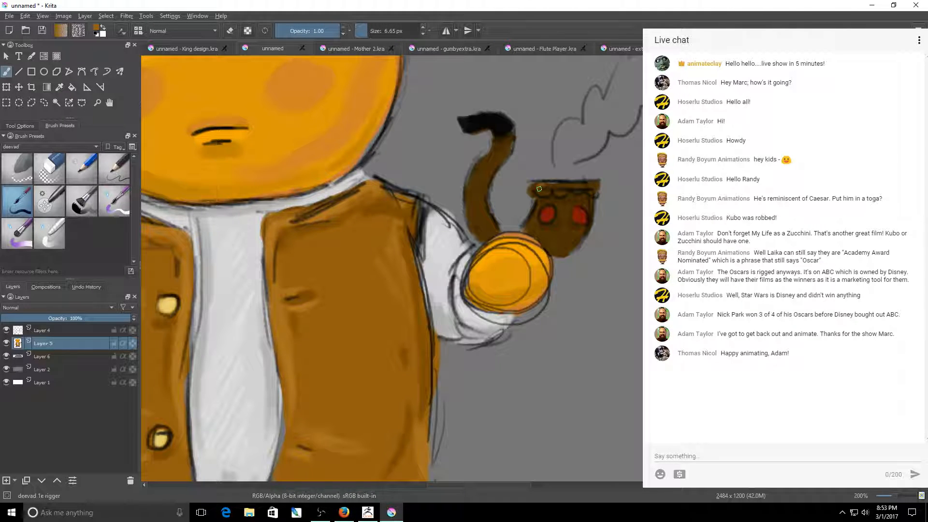
pyautogui.moveTo(539, 188); pyautogui.dragTo(598, 186)
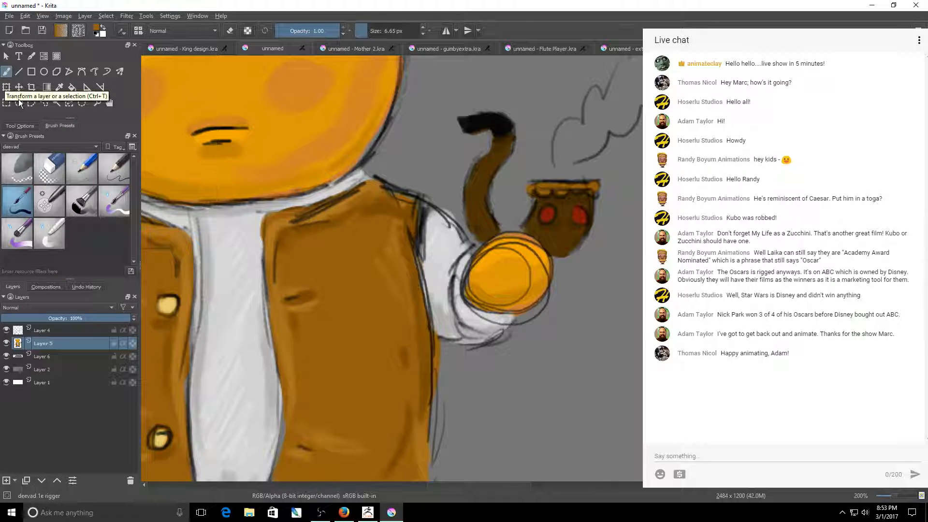
# Touch up the pipe's shading with the dark brown sampled from the bowl.
pyautogui.click(59, 87)
pyautogui.click(564, 231)
pyautogui.press('b')
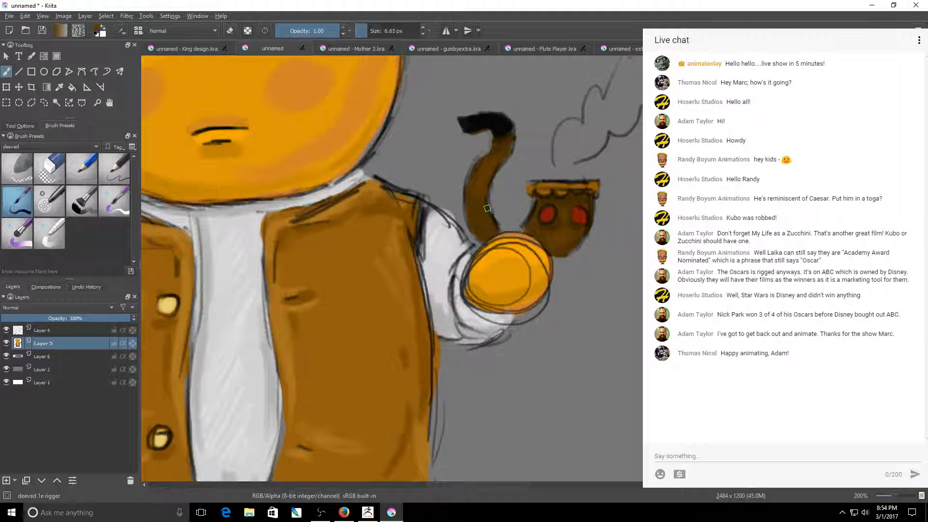
# Paint the smoke cloud above the pipe light grey with the brush at 23.23 px, filling the whole sketched outline.
pyautogui.keyDown('ctrl'); pyautogui.click(582, 155); pyautogui.keyUp('ctrl')
pyautogui.moveTo(590, 138)
pyautogui.keyDown('shift'); pyautogui.mouseDown()
pyautogui.moveTo(602, 139)
pyautogui.moveTo(594, 139)
pyautogui.mouseUp(); pyautogui.keyUp('shift')
pyautogui.moveTo(572, 130)
pyautogui.mouseDown()
pyautogui.moveTo(593, 140)
pyautogui.moveTo(621, 115)
pyautogui.mouseUp()
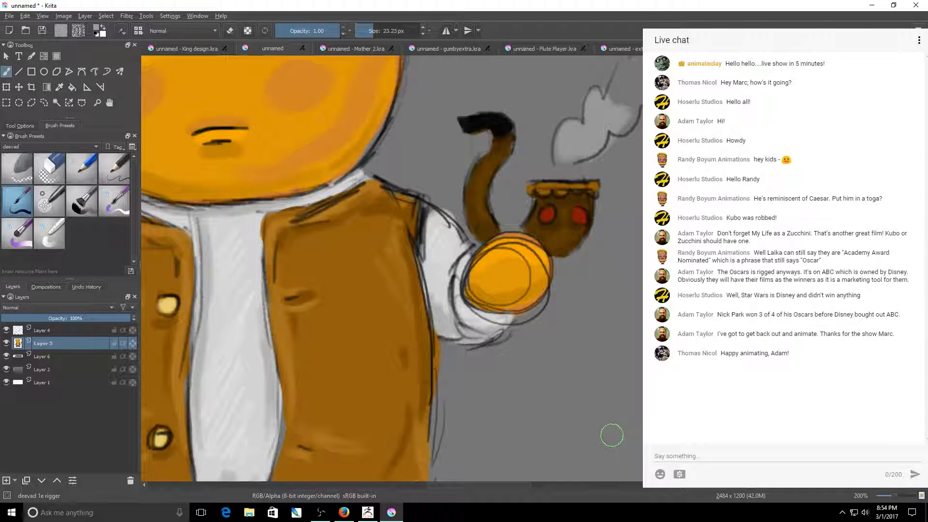
pyautogui.click(543, 487)
pyautogui.moveTo(543, 488); pyautogui.dragTo(502, 488)
pyautogui.moveTo(924, 234); pyautogui.dragTo(924, 218)
pyautogui.moveTo(388, 187)
pyautogui.mouseDown()
pyautogui.moveTo(384, 203)
pyautogui.moveTo(421, 144)
pyautogui.moveTo(401, 206)
pyautogui.moveTo(421, 193)
pyautogui.moveTo(471, 124)
pyautogui.moveTo(496, 198)
pyautogui.moveTo(520, 214)
pyautogui.moveTo(491, 128)
pyautogui.mouseUp()
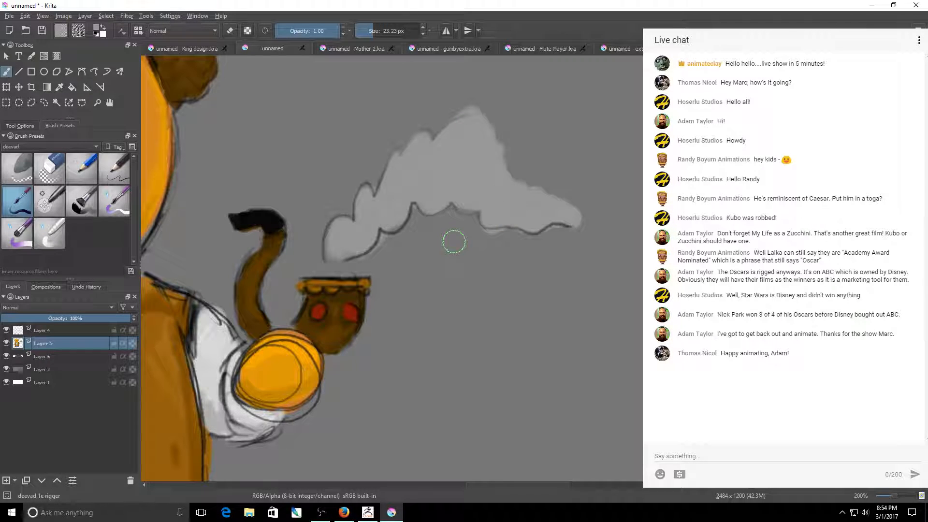
pyautogui.moveTo(330, 256); pyautogui.dragTo(341, 259)
pyautogui.moveTo(392, 205); pyautogui.dragTo(394, 225)
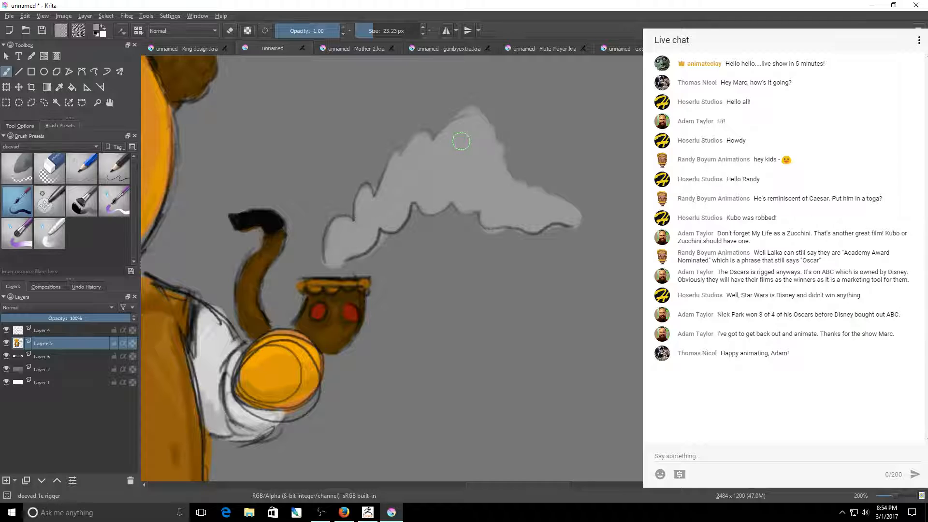
# Review the whole coloured peasant with the pipe, smoke and ground shadow.
pyautogui.moveTo(896, 495); pyautogui.dragTo(892, 496)
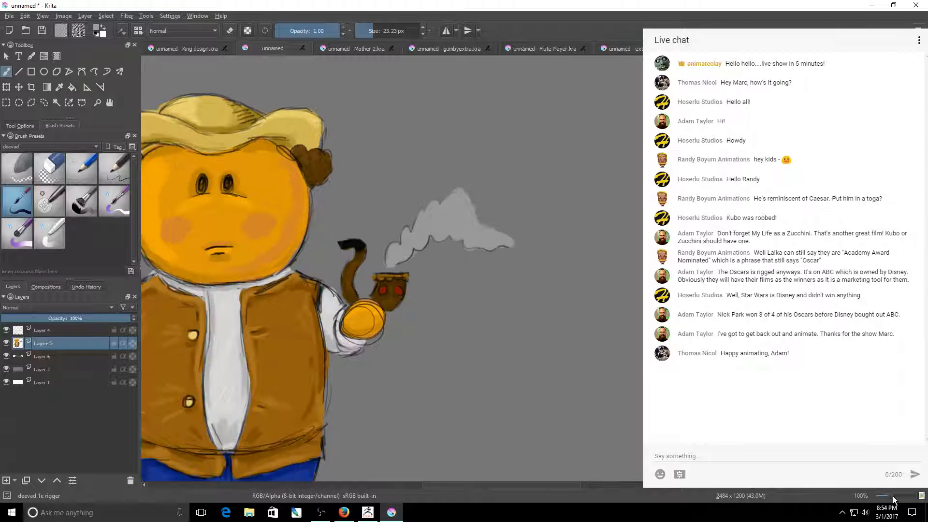
pyautogui.moveTo(510, 485); pyautogui.dragTo(469, 482)
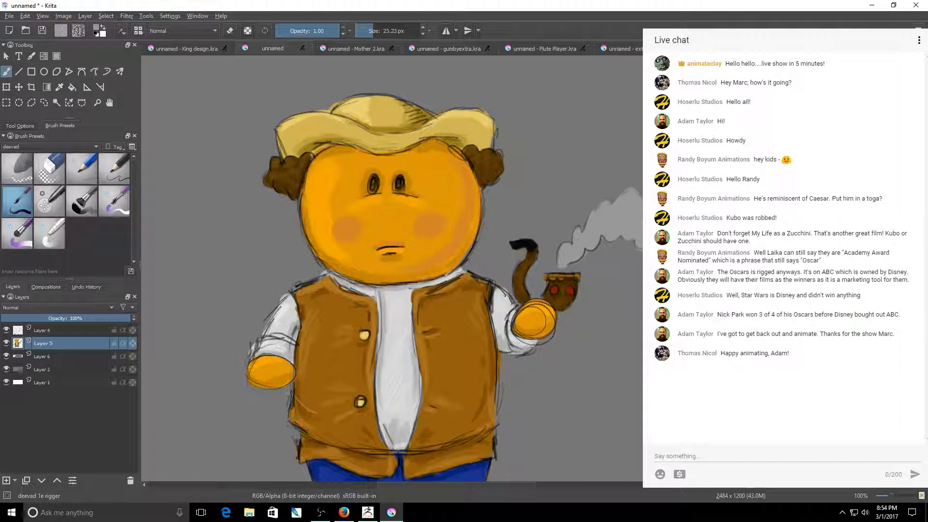
pyautogui.scroll(-1, 445, 271)
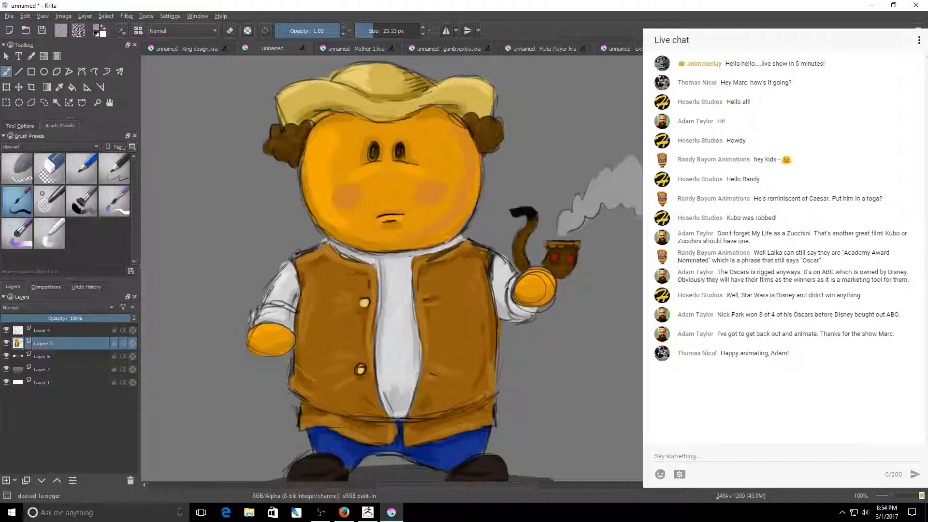
pyautogui.click(887, 495)
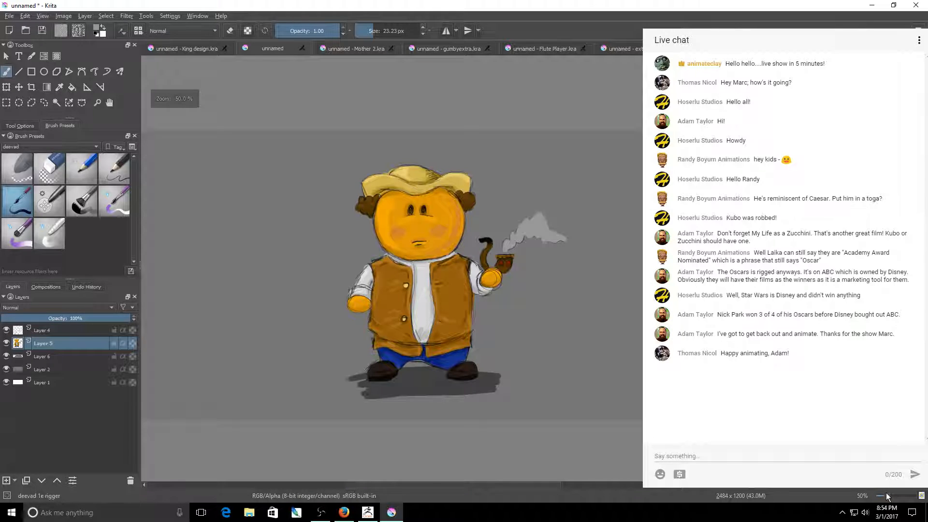
pyautogui.click(886, 495)
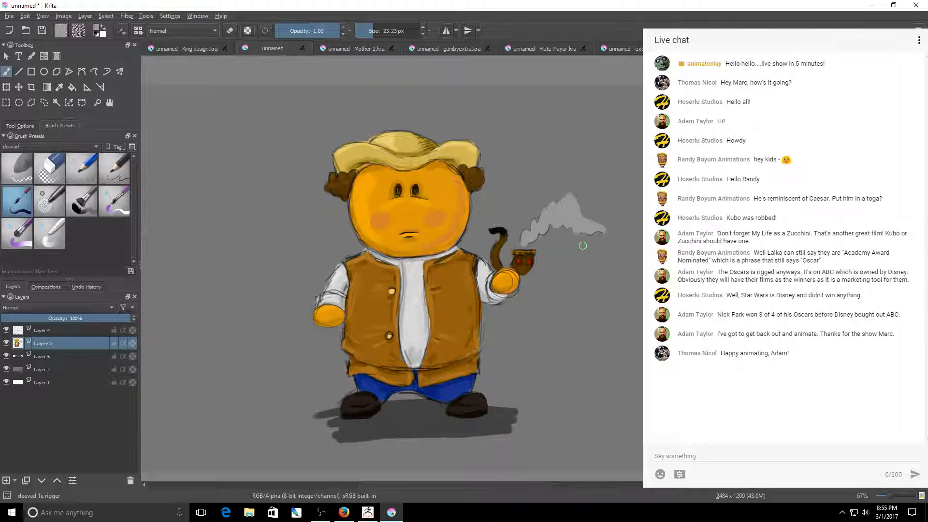
# Open the recent files Mother 2.kra and mother.kra and examine their character designs and facial expressions.
pyautogui.click(10, 15)
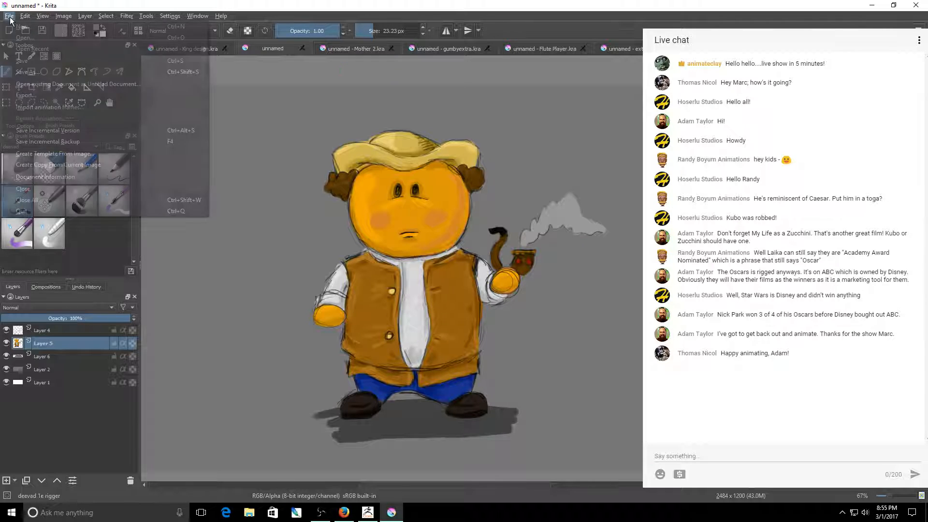
pyautogui.moveTo(24, 51)
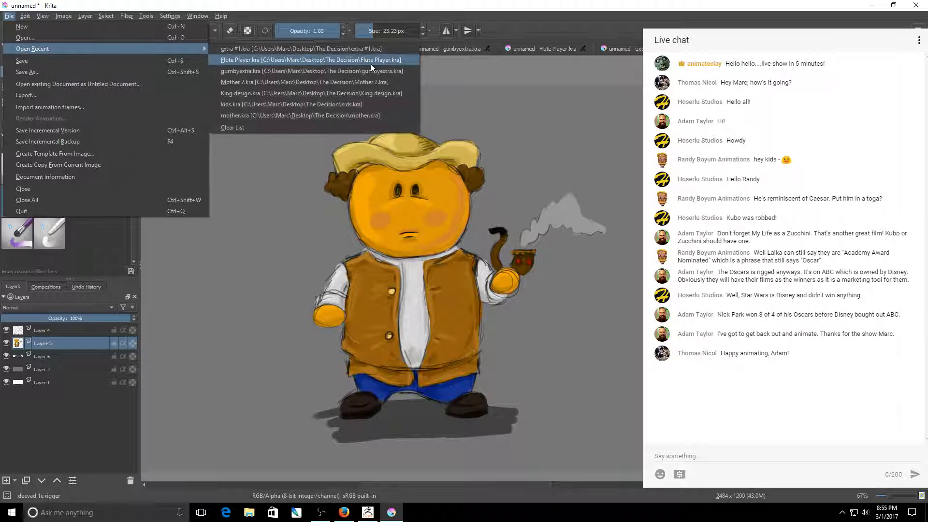
pyautogui.click(387, 83)
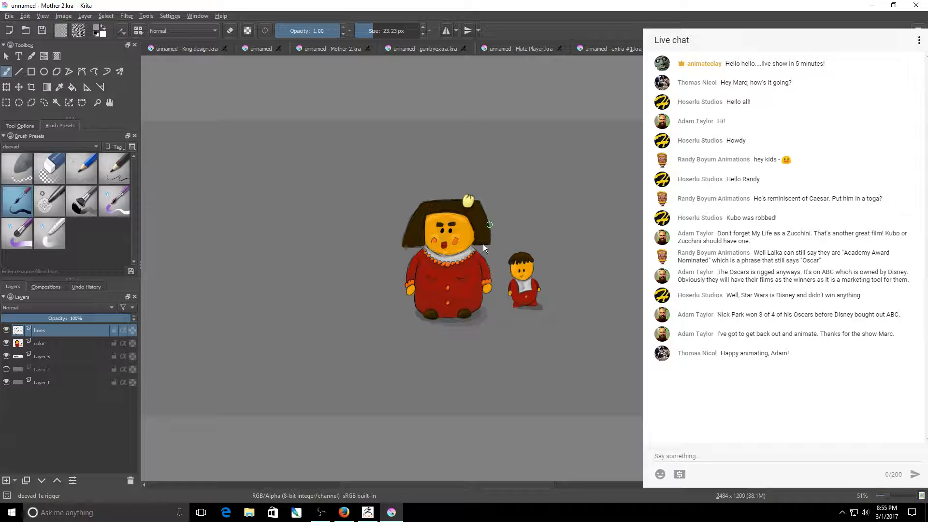
pyautogui.click(9, 17)
pyautogui.moveTo(97, 48)
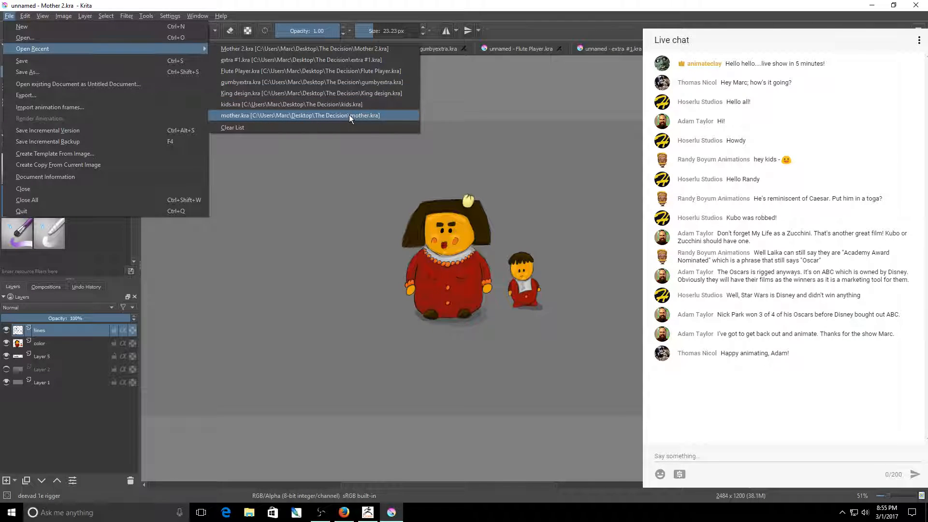
pyautogui.click(352, 115)
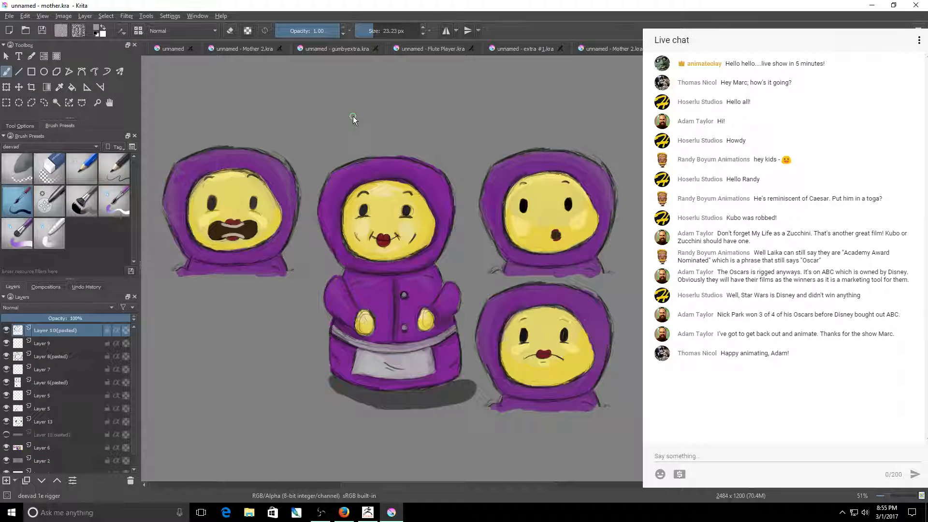
pyautogui.moveTo(417, 485); pyautogui.dragTo(405, 487)
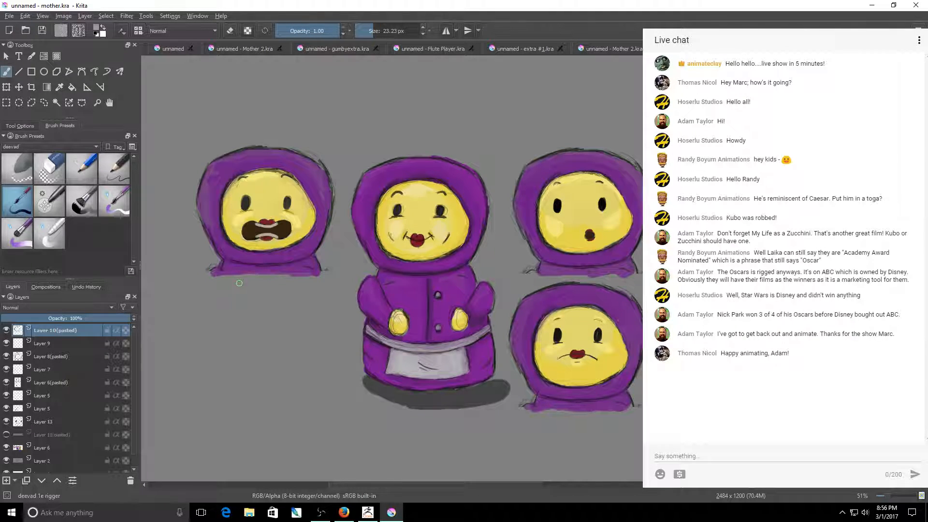
pyautogui.moveTo(377, 485); pyautogui.dragTo(364, 483)
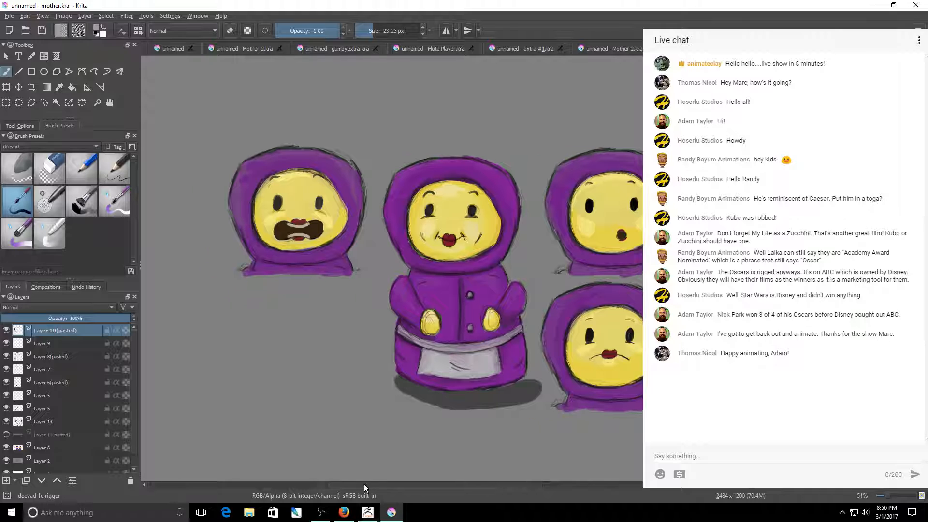
# Return to the unnamed peasant drawing.
pyautogui.click(174, 48)
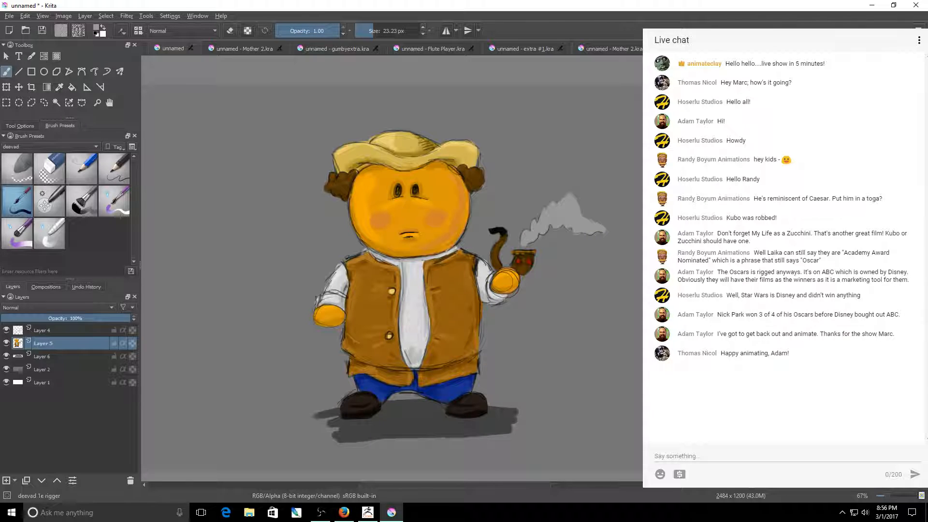
pyautogui.hotkey('alt', 'Tab')
pyautogui.hotkey('alt', 'Tab')
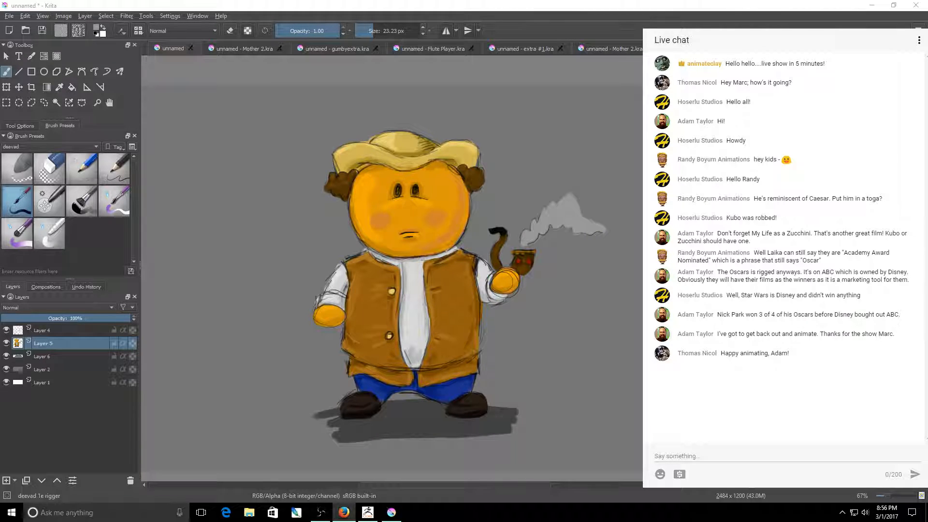